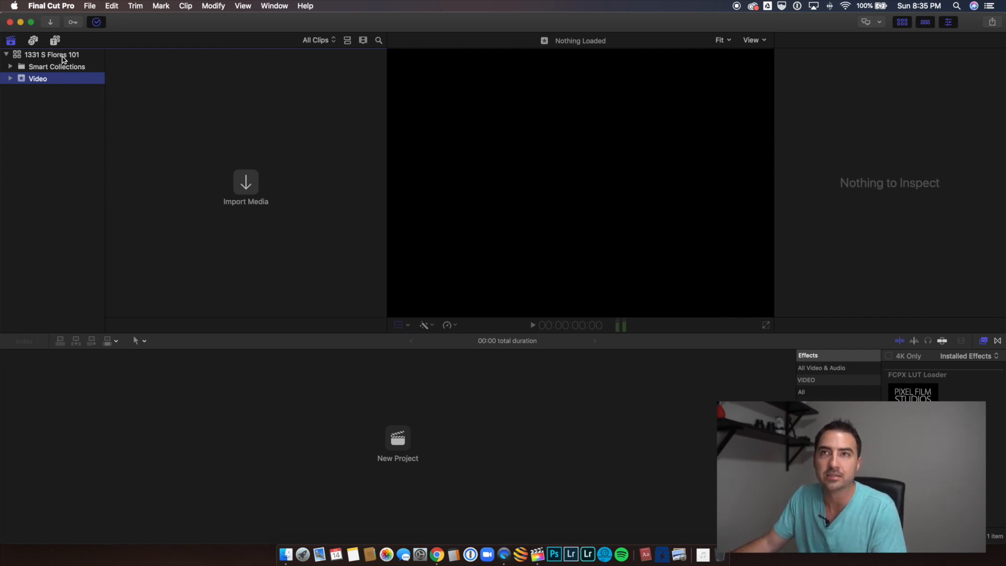
Step: Add an event named Assets to the library without creating a new project in it
right_click(43, 81)
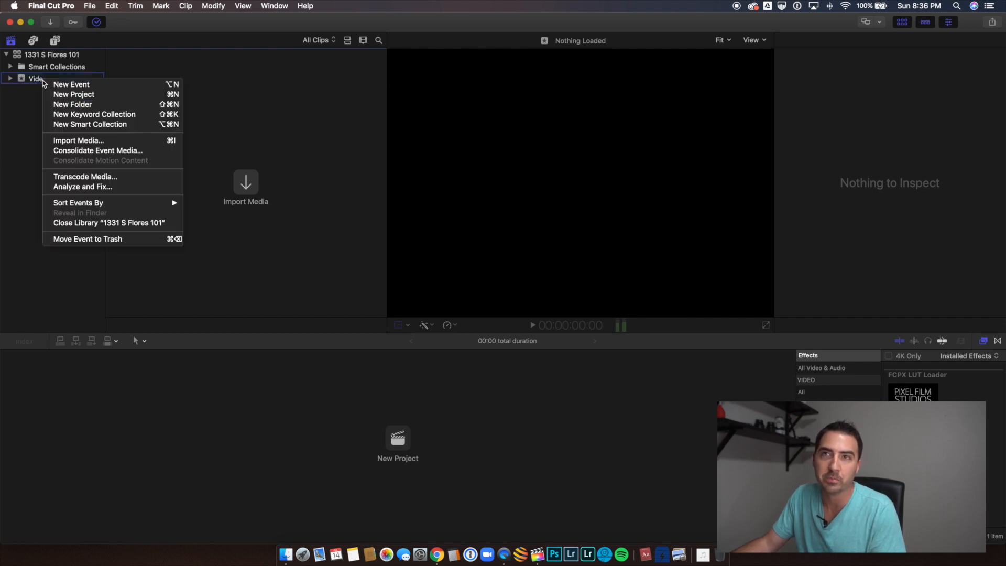
click(55, 84)
click(58, 57)
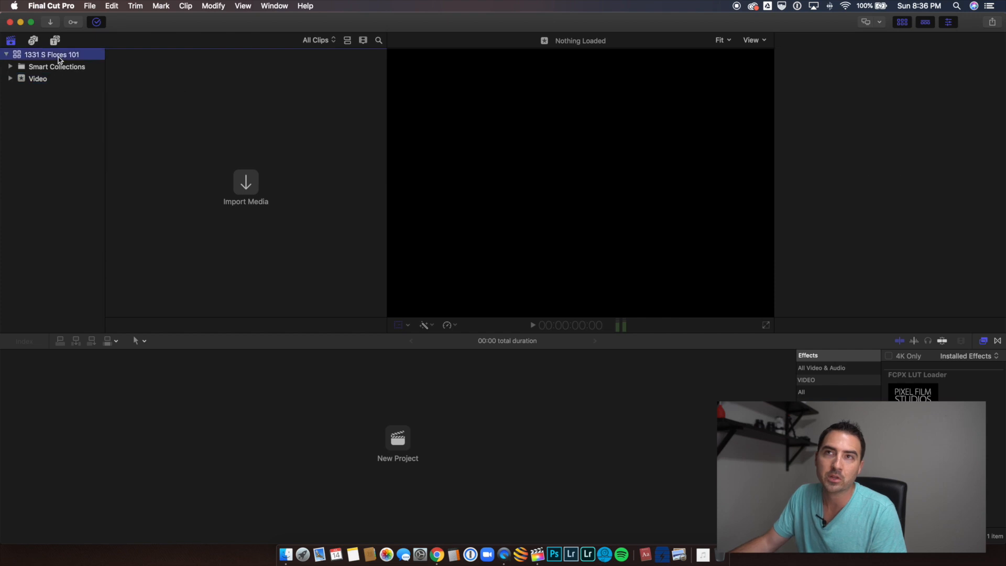
right_click(57, 56)
click(68, 62)
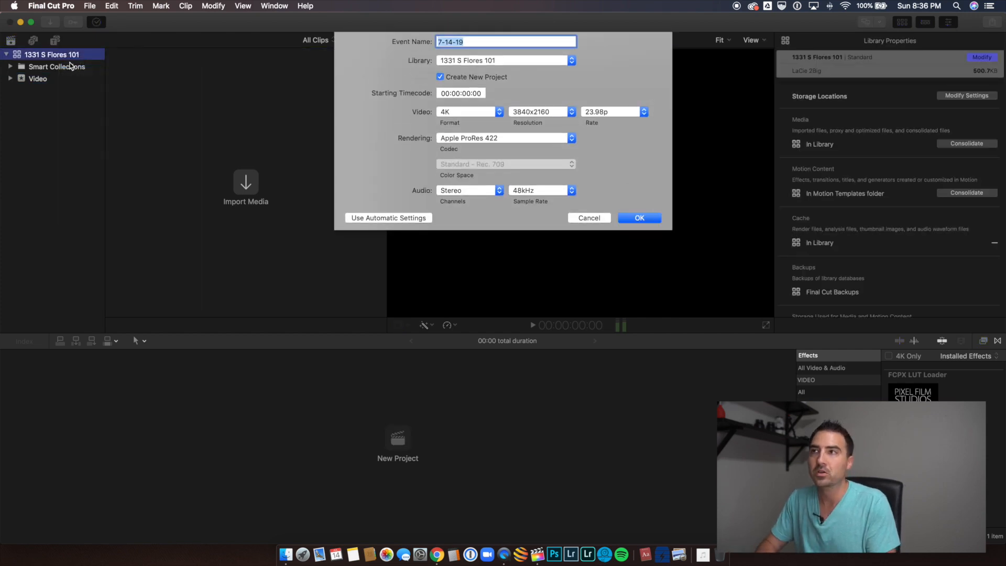
text(Assets)
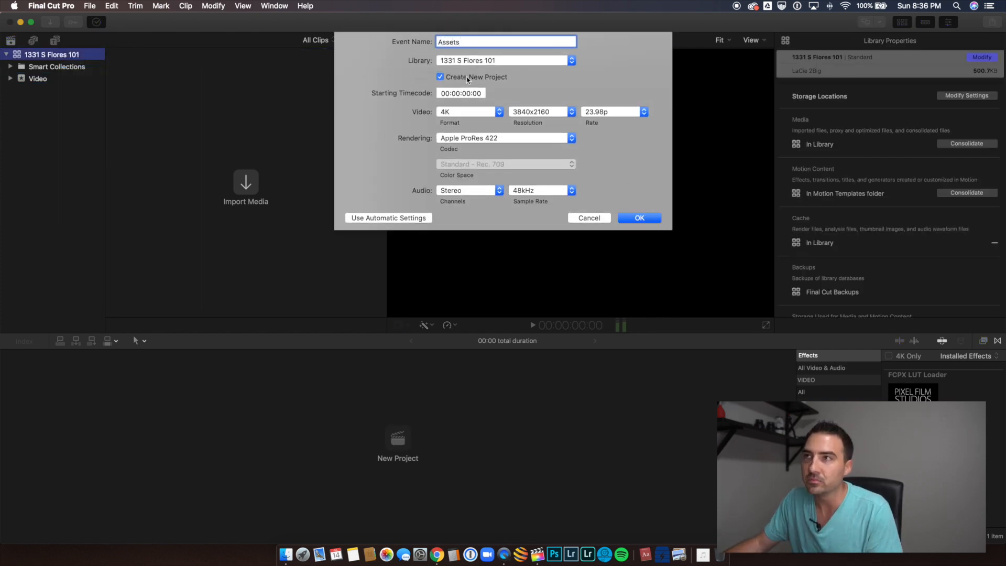
click(440, 76)
click(646, 93)
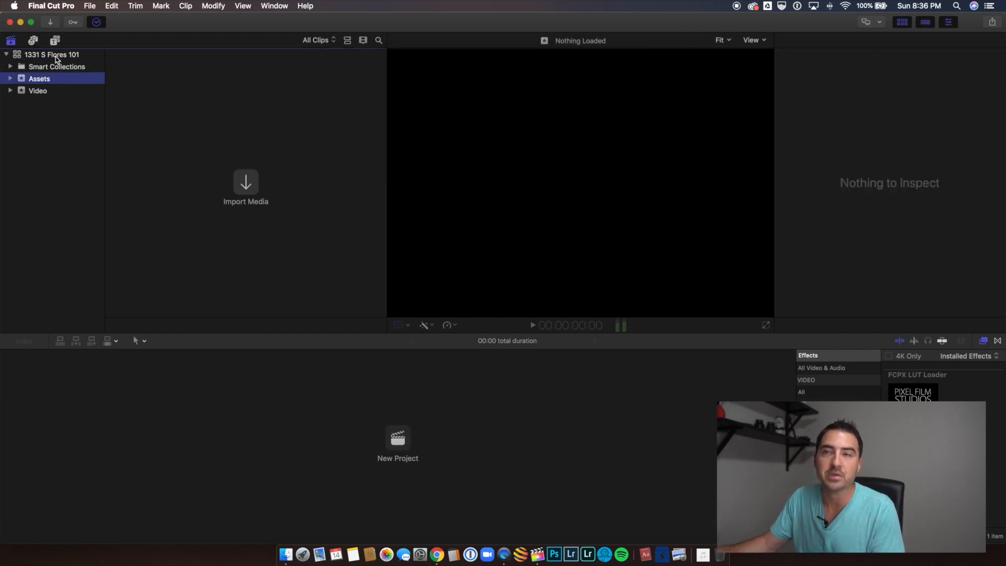
Step: Start a second library event named Projects and have it include a new project
right_click(56, 56)
click(65, 60)
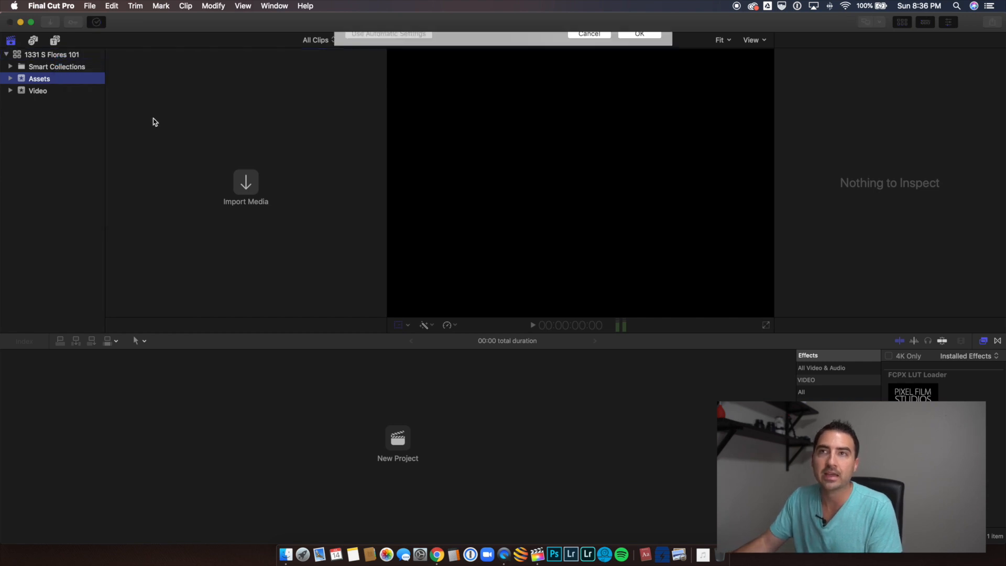
text(Project)
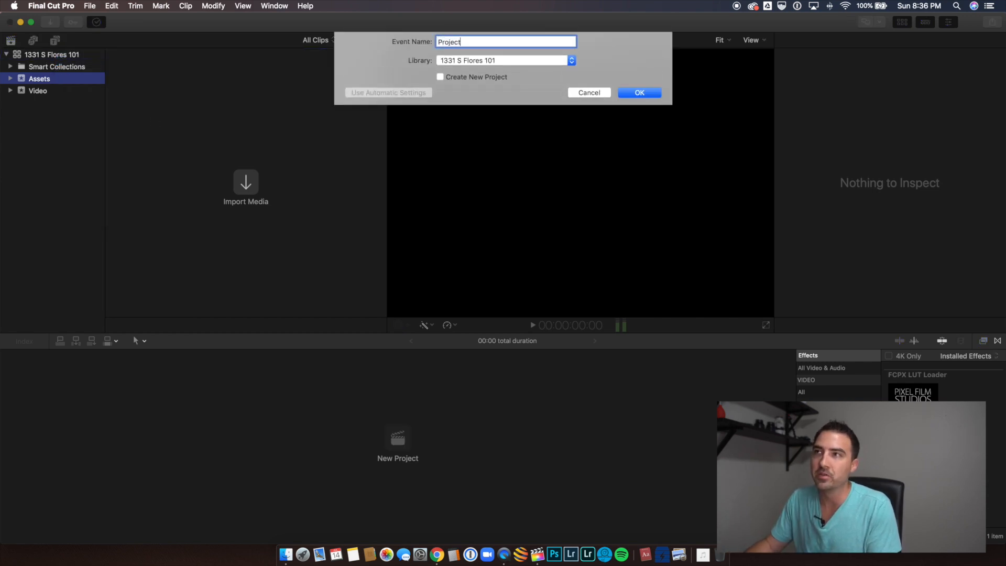
text(s)
click(441, 78)
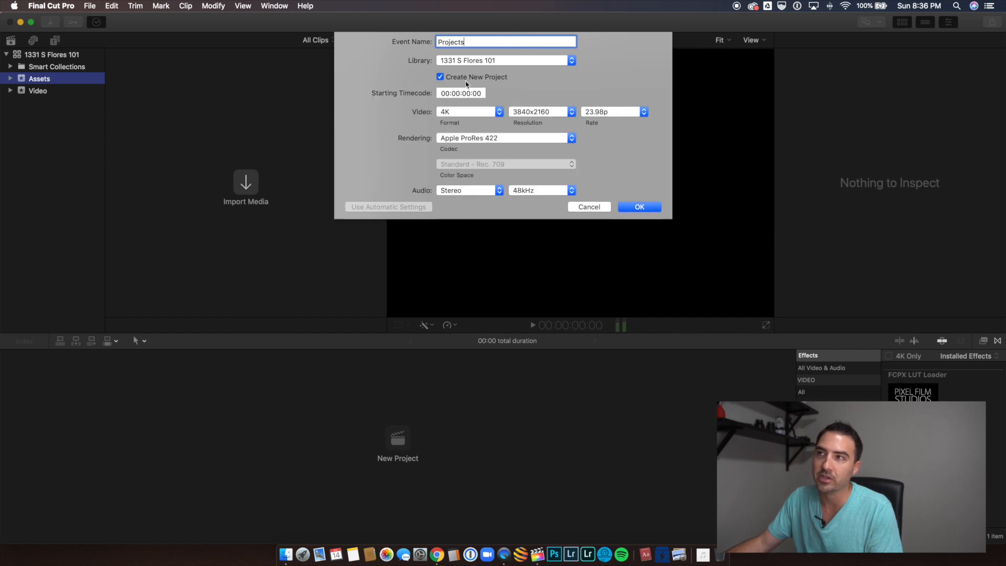
Step: Check the format and frame rate options, keep 4K, 3840x2160 and 23.98p, and create the Projects event
click(471, 114)
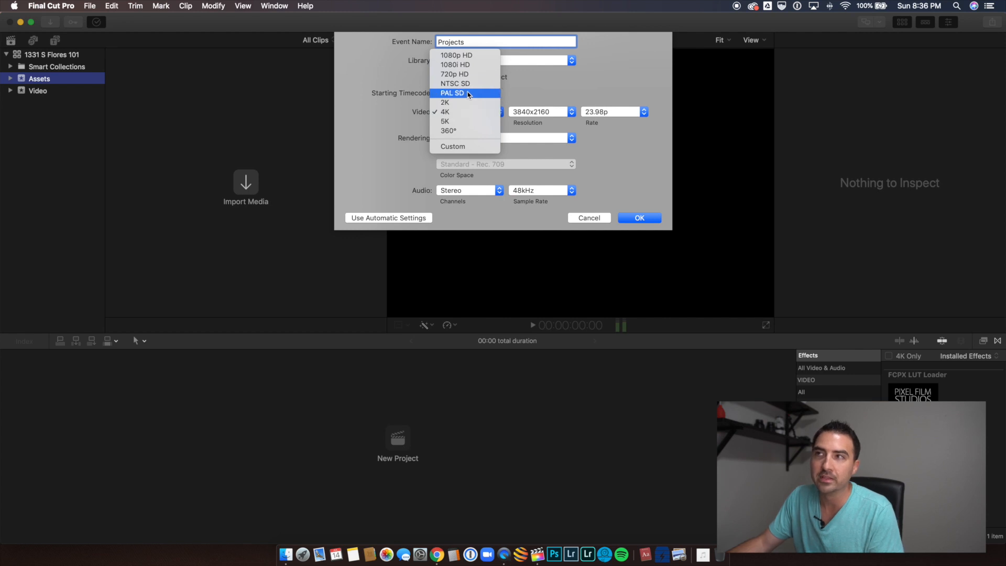
click(567, 76)
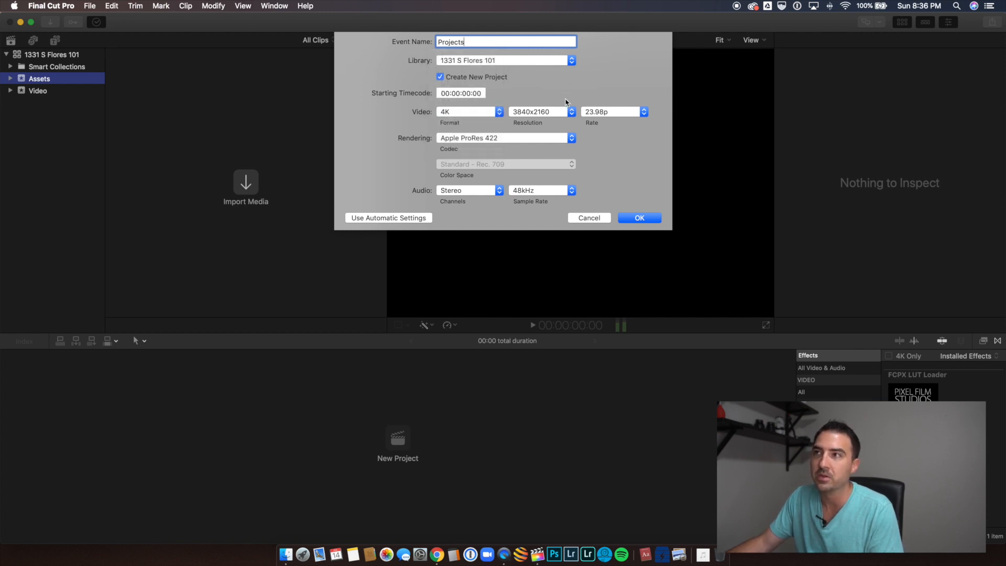
click(609, 117)
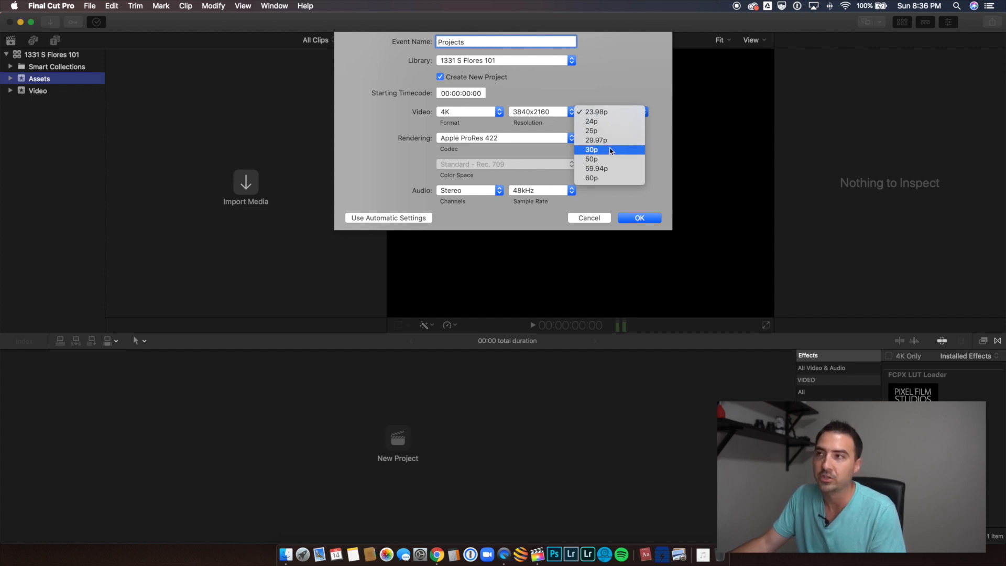
click(614, 94)
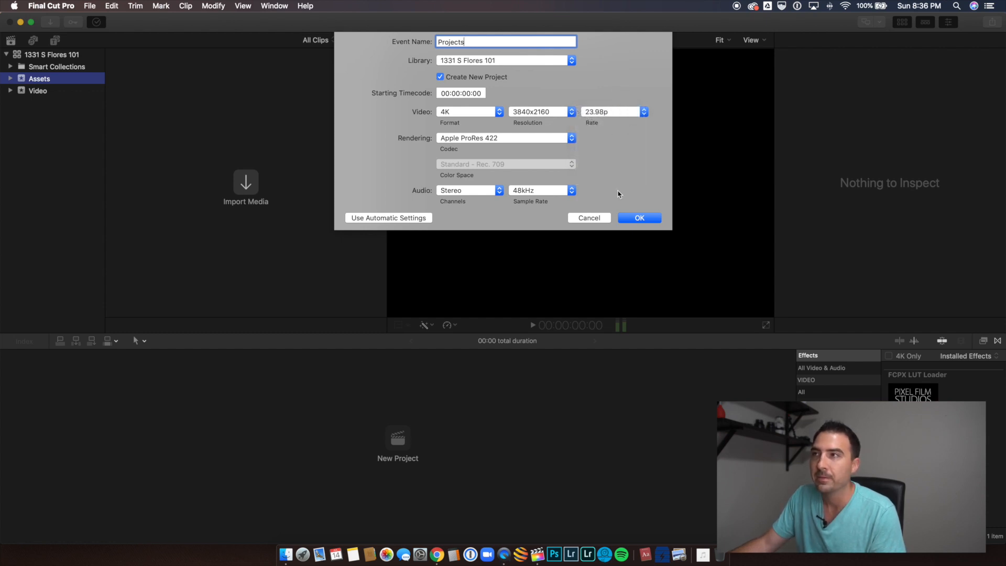
click(612, 116)
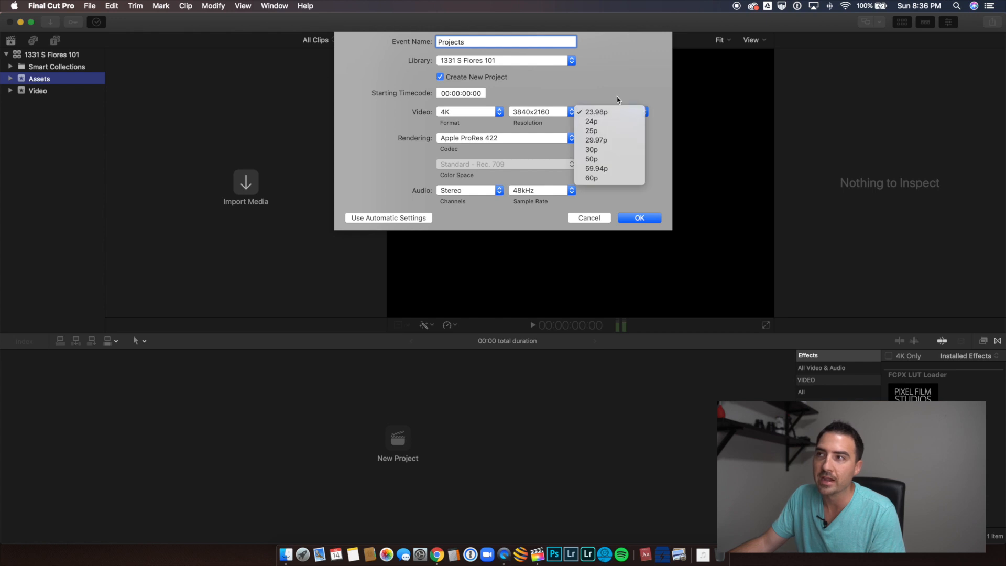
click(618, 98)
click(634, 217)
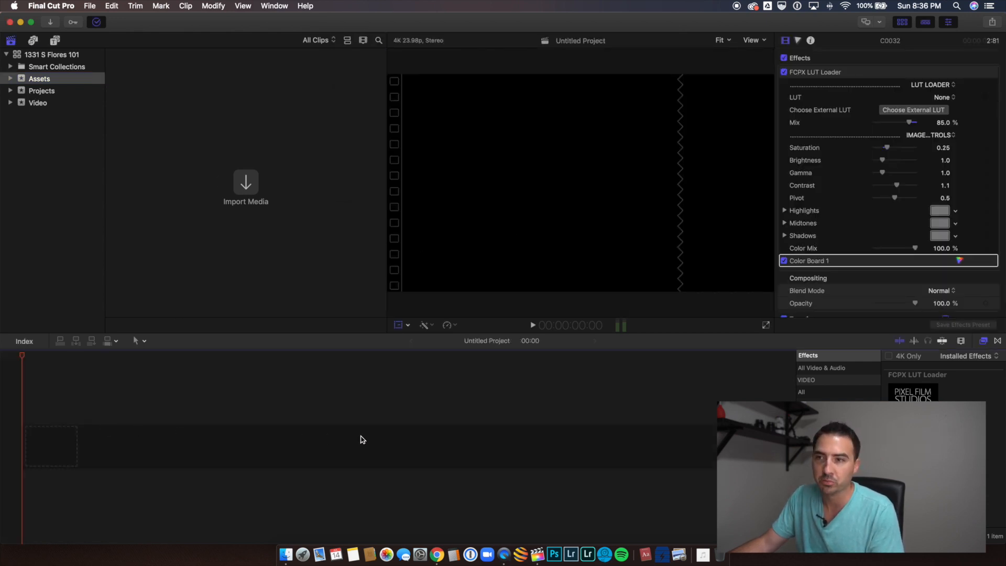
Step: Rename the untitled project in the Projects event to the property address used as the library name
click(55, 92)
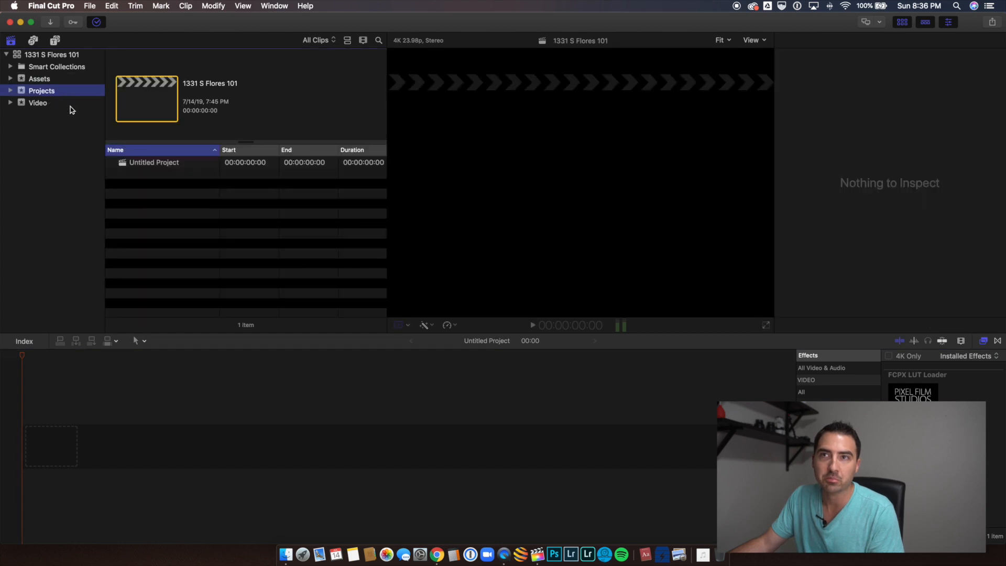
click(147, 163)
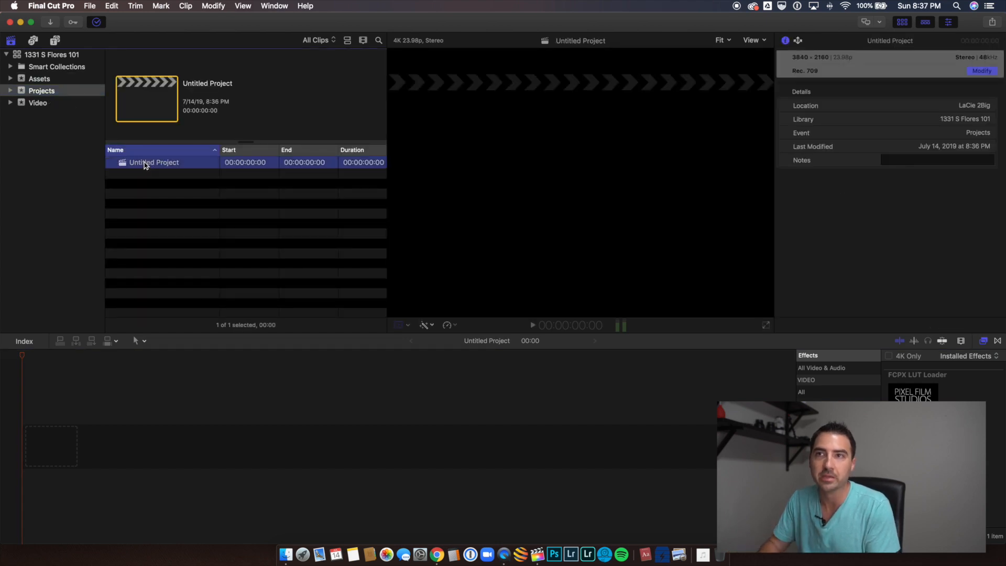
click(146, 163)
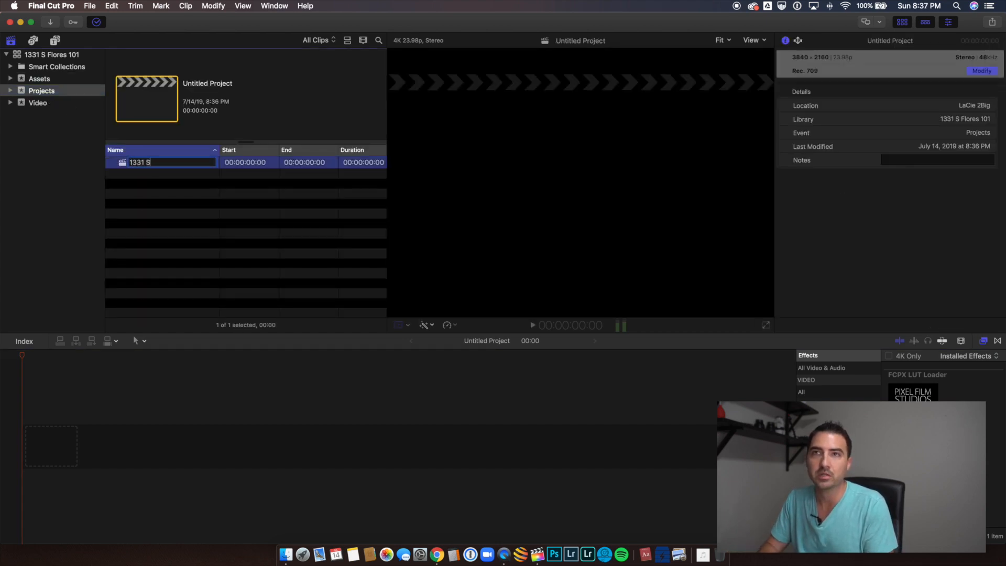
key(Return)
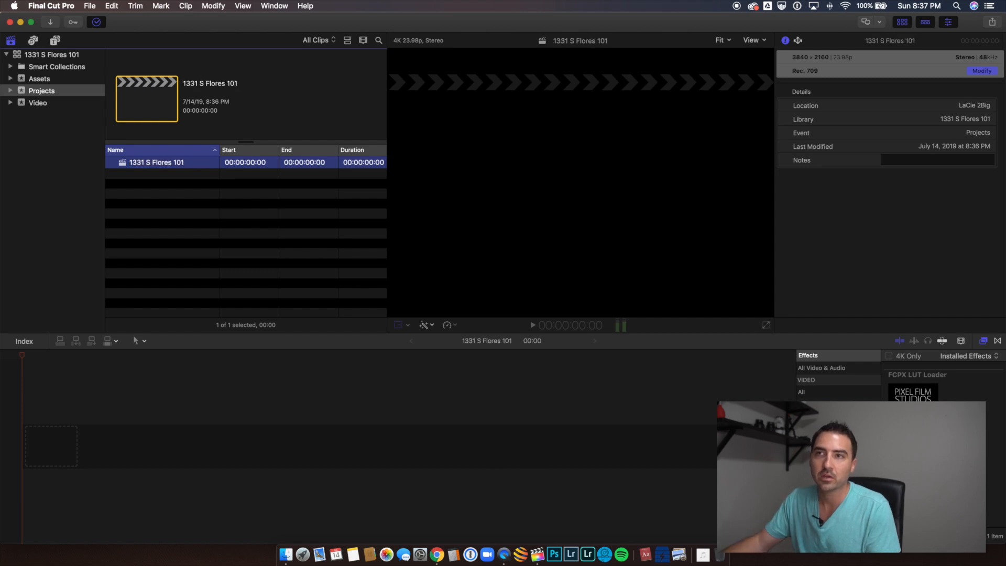
Step: Open media import for the Video event and sort the listed files by name
click(50, 106)
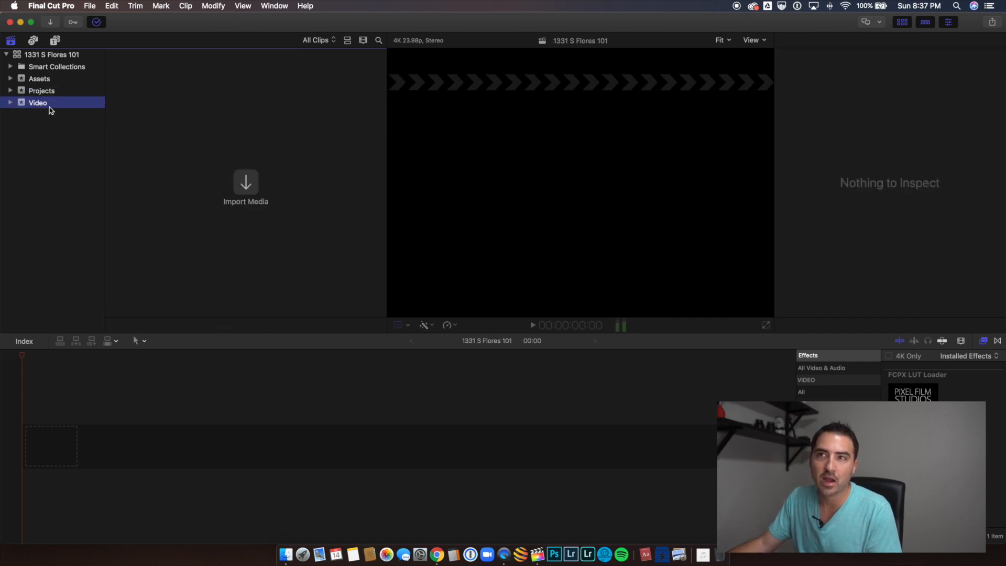
click(247, 183)
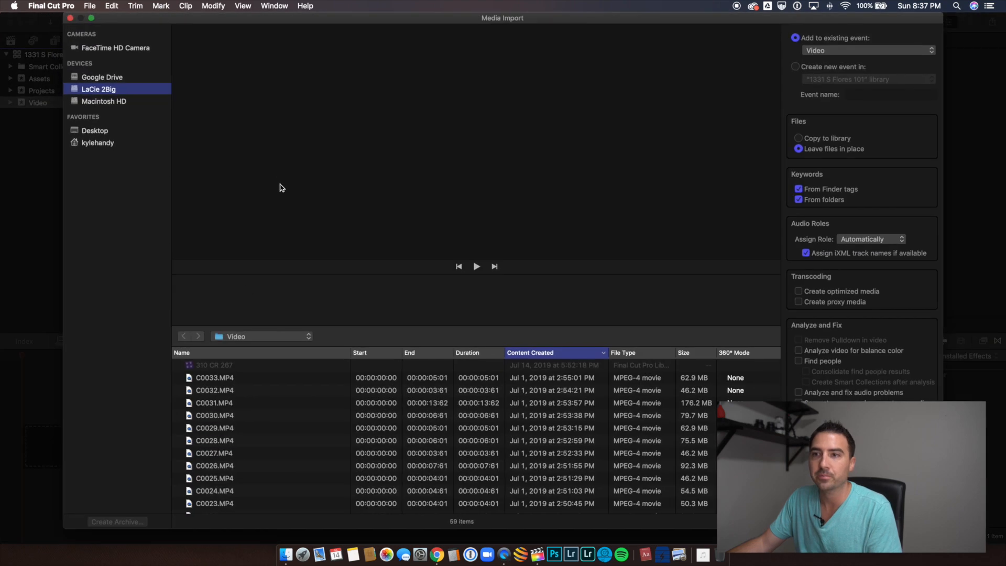
click(252, 353)
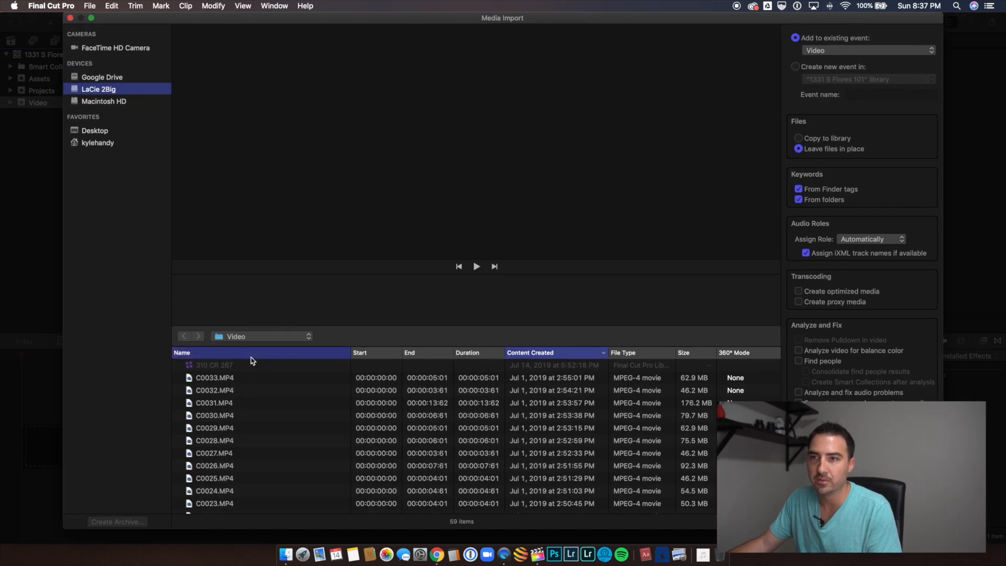
click(226, 377)
scroll(231, 408, down, 10)
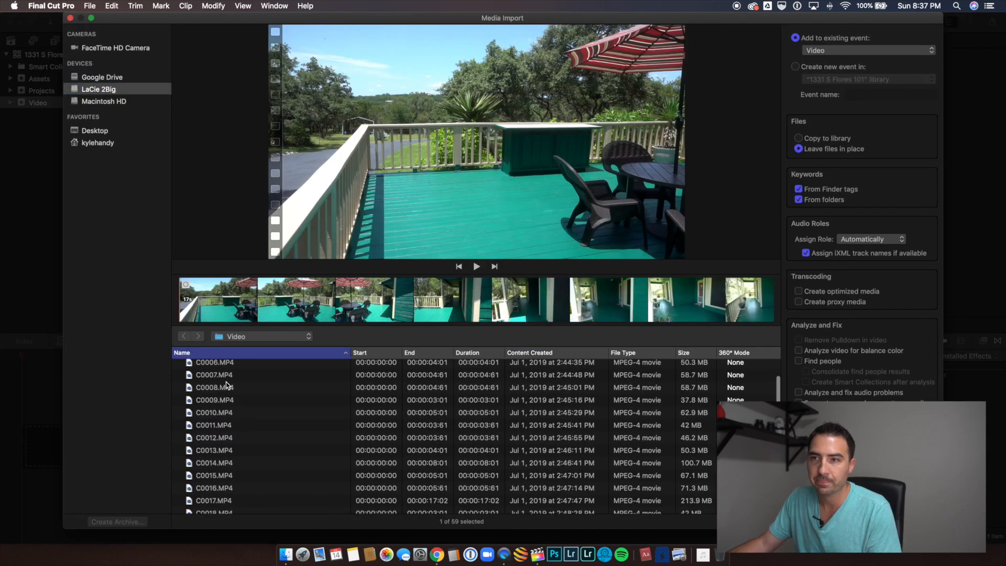
Step: Browse to the Multimedia folder on the LaCie 2Big drive
click(115, 102)
click(115, 103)
click(110, 91)
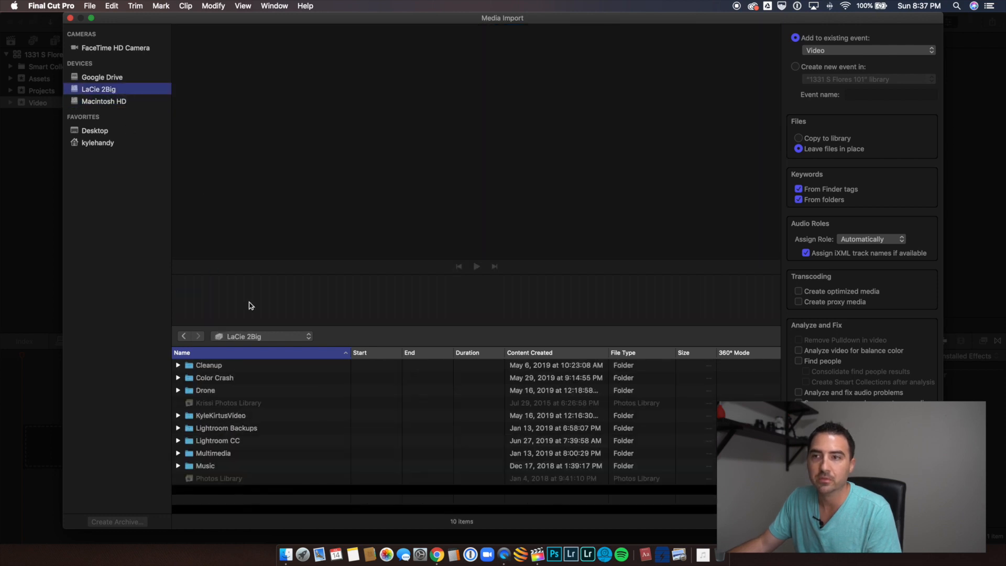
click(250, 335)
click(224, 460)
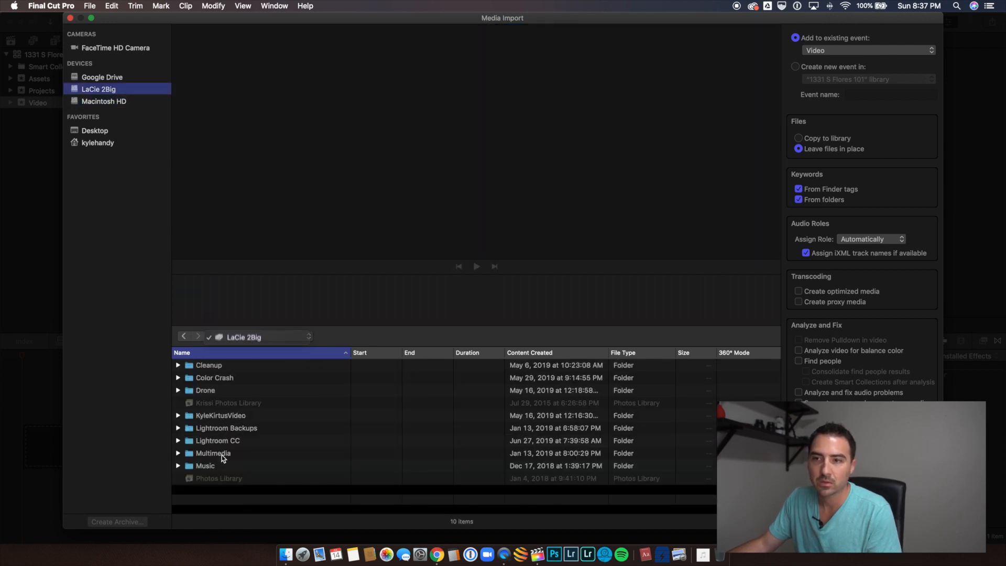
double_click(216, 453)
scroll(230, 439, down, 3)
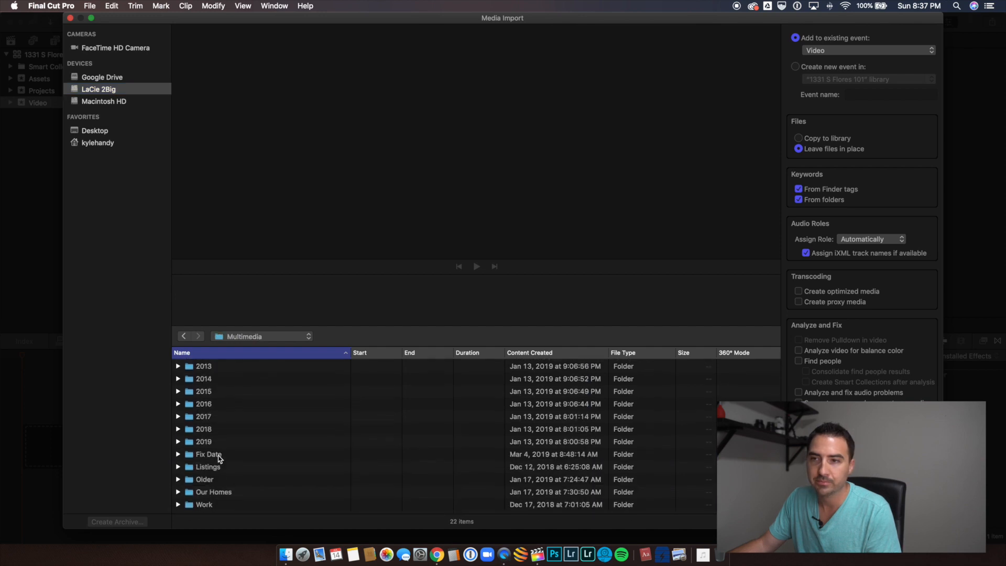
double_click(214, 444)
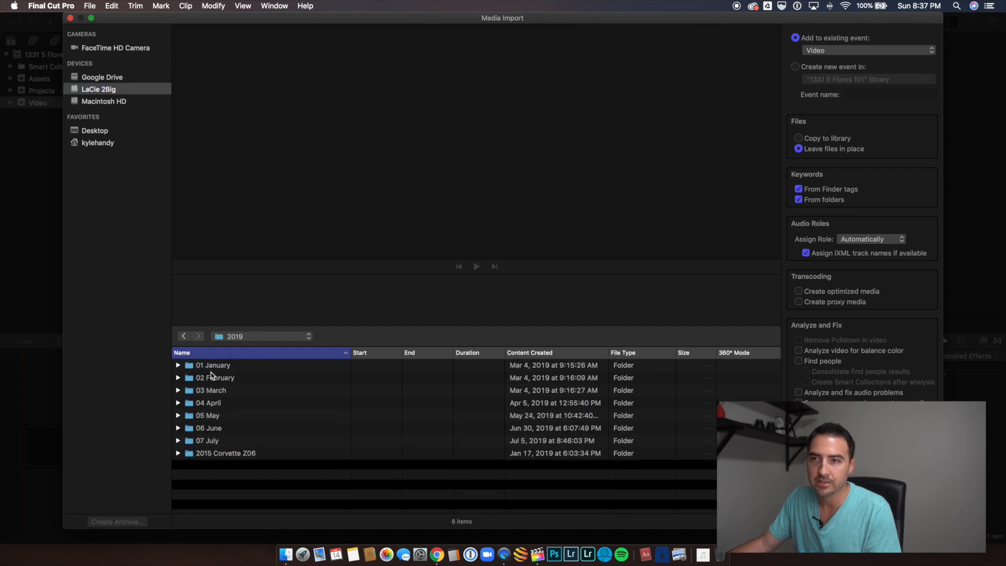
click(227, 337)
click(244, 348)
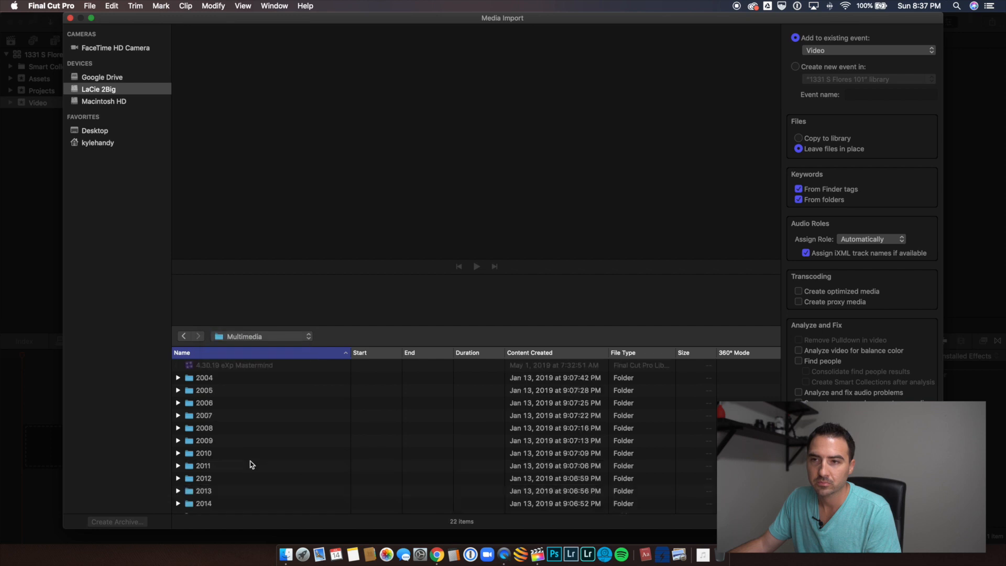
Step: Open the Video subfolder of the property's folder inside Listings, 2019
scroll(252, 461, down, 3)
double_click(241, 467)
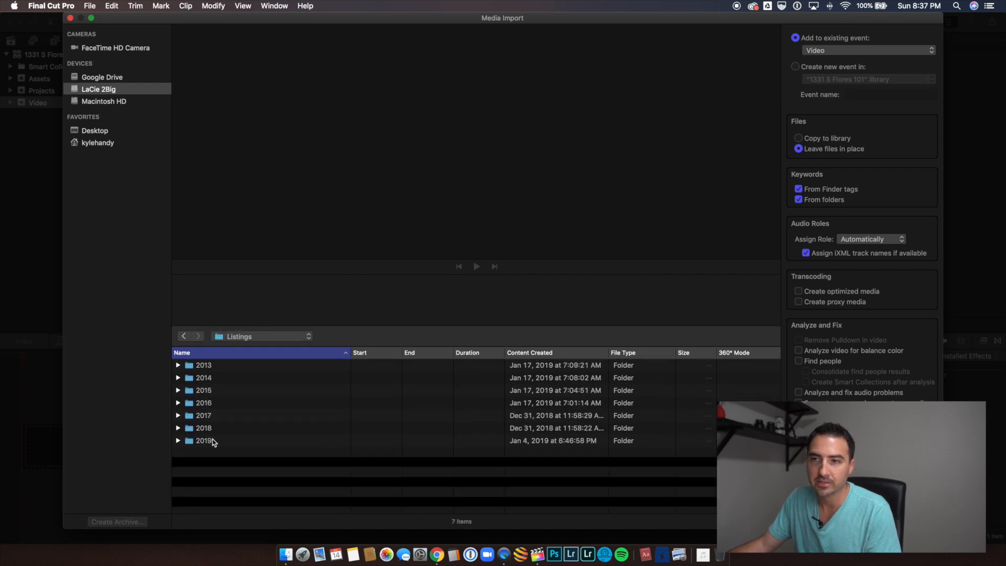
double_click(212, 441)
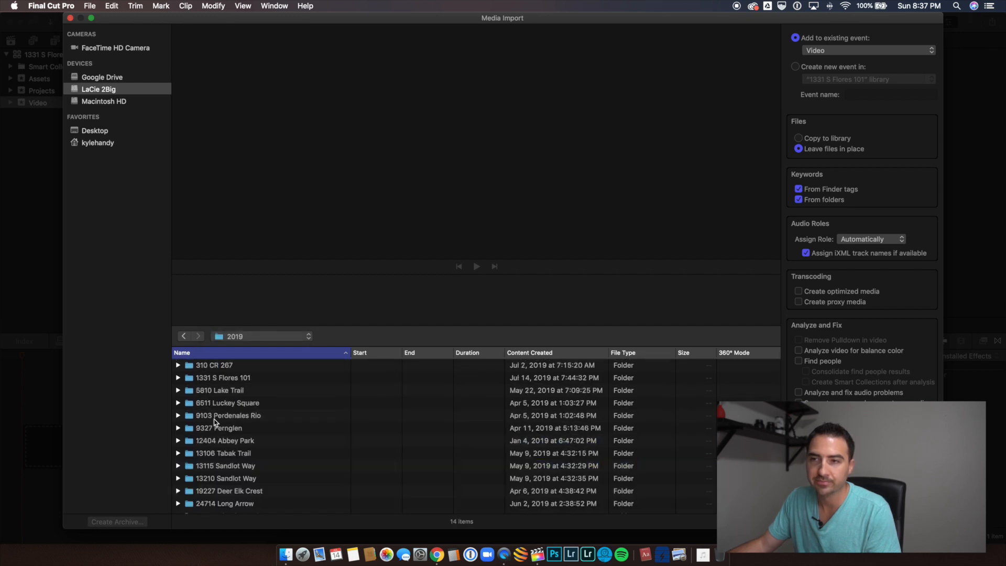
double_click(220, 378)
double_click(207, 390)
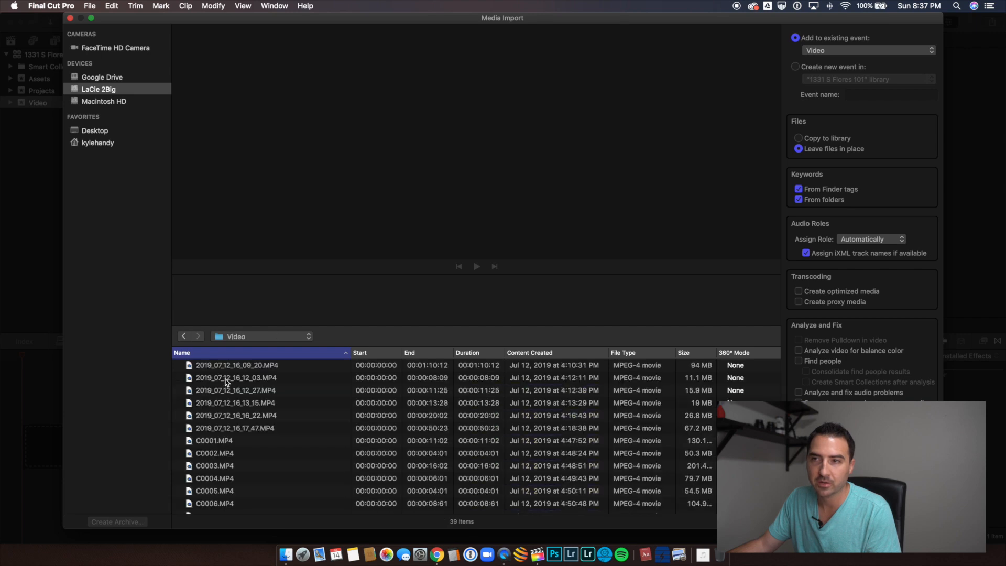
Step: Import all clips from 2019_07_12_16_09_20.MP4 through C0033.MP4 into the Video event, with proxy media created
click(233, 365)
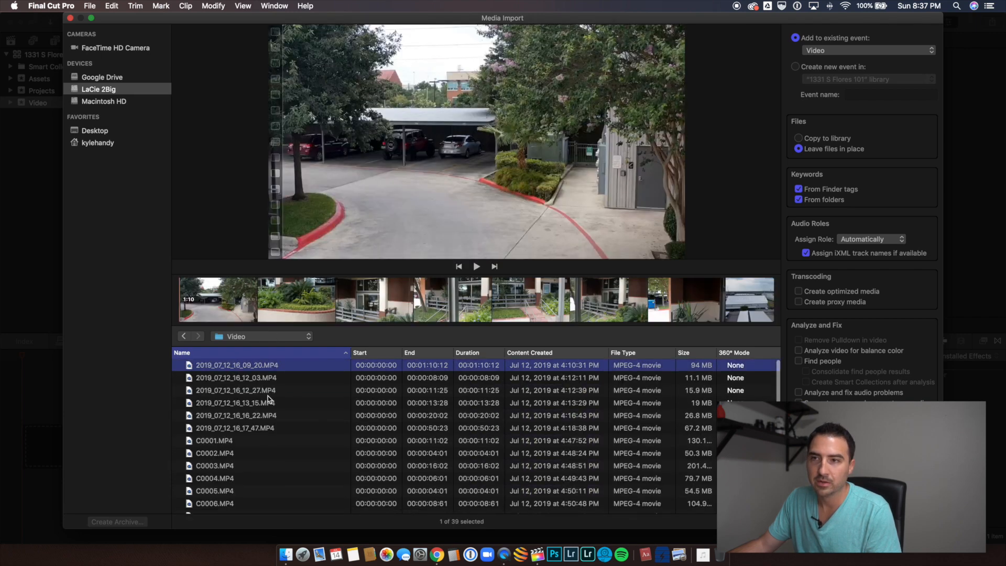
scroll(253, 465, down, 10)
shift+click(223, 508)
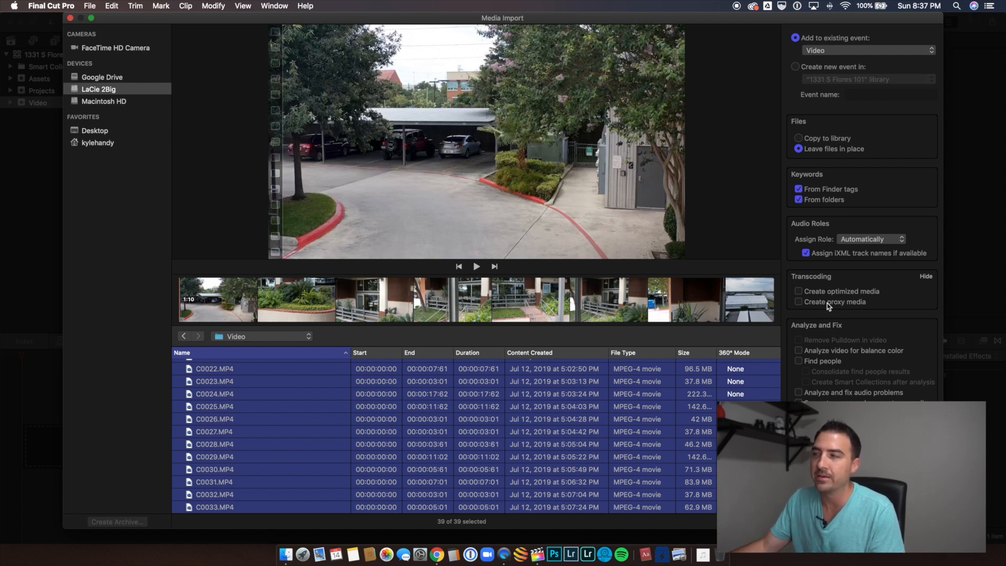
click(832, 302)
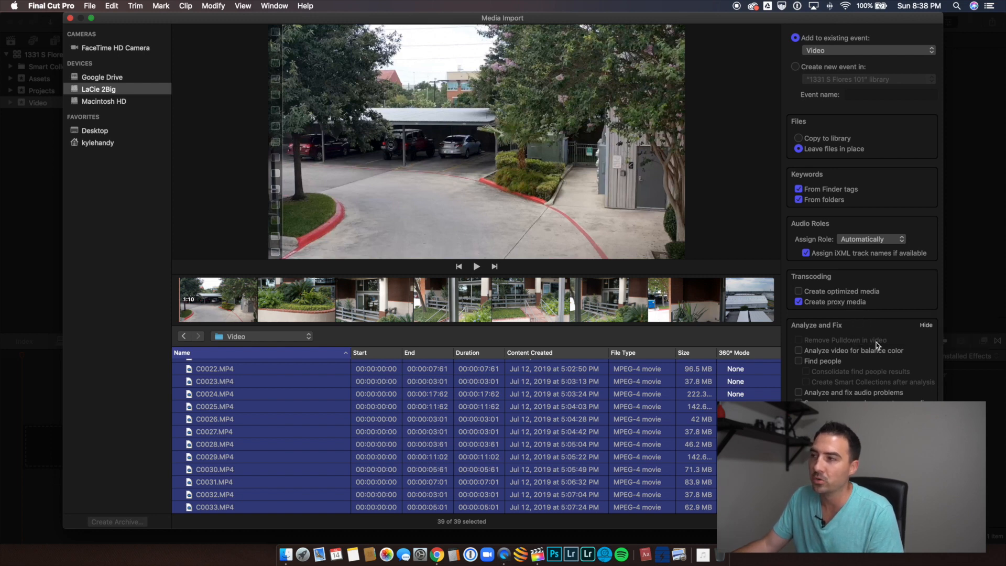
scroll(862, 262, down, 1)
scroll(862, 262, up, 1)
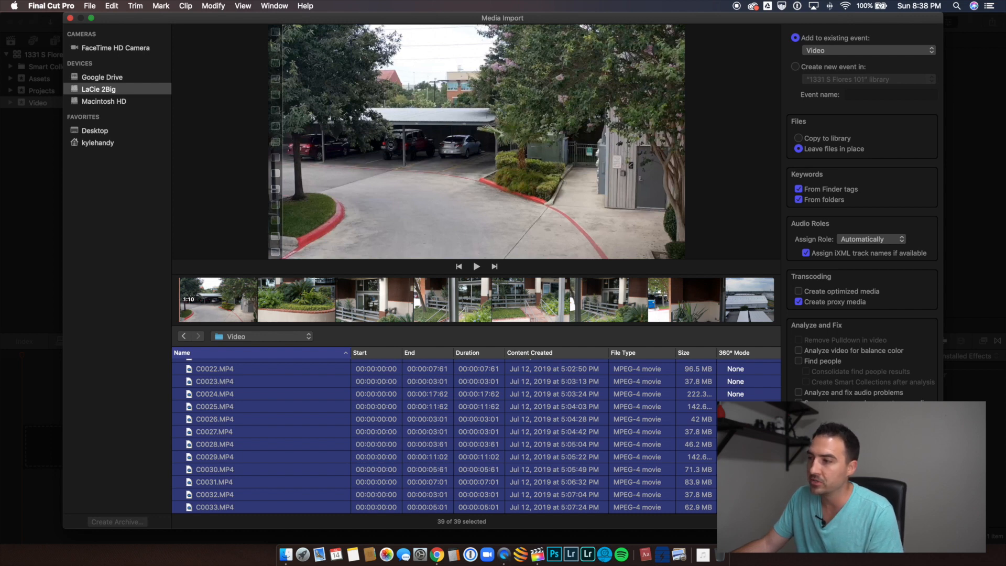
click(906, 522)
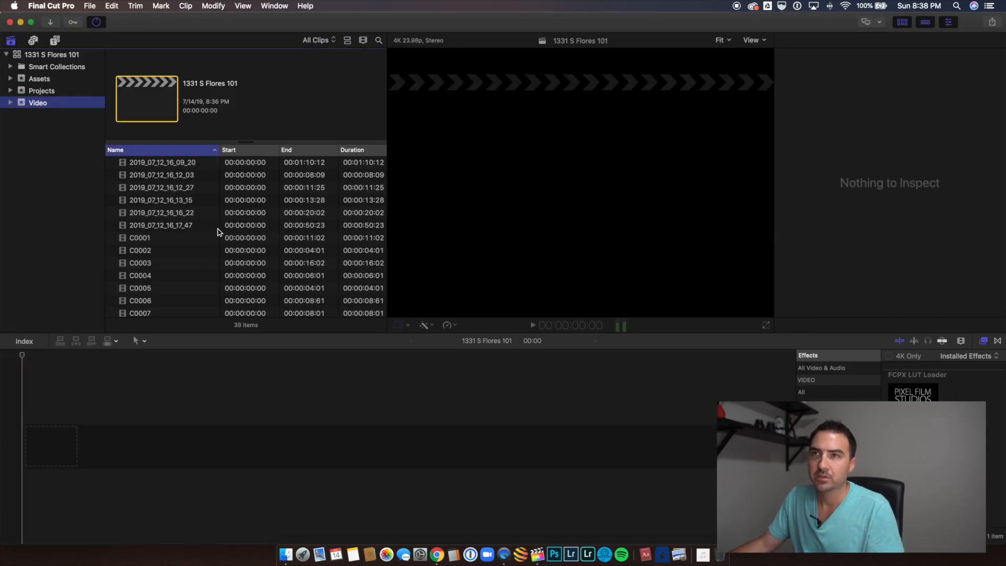
Step: Check the imported clips in the Video event and inspect the per-clip transcoding progress in Background Tasks
scroll(173, 241, down, 10)
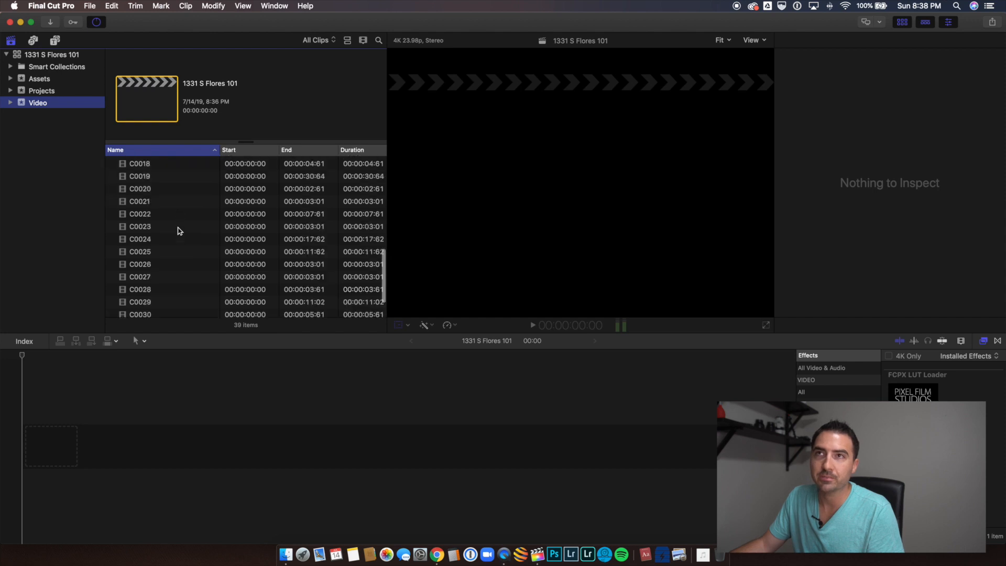
scroll(178, 230, up, 8)
click(97, 22)
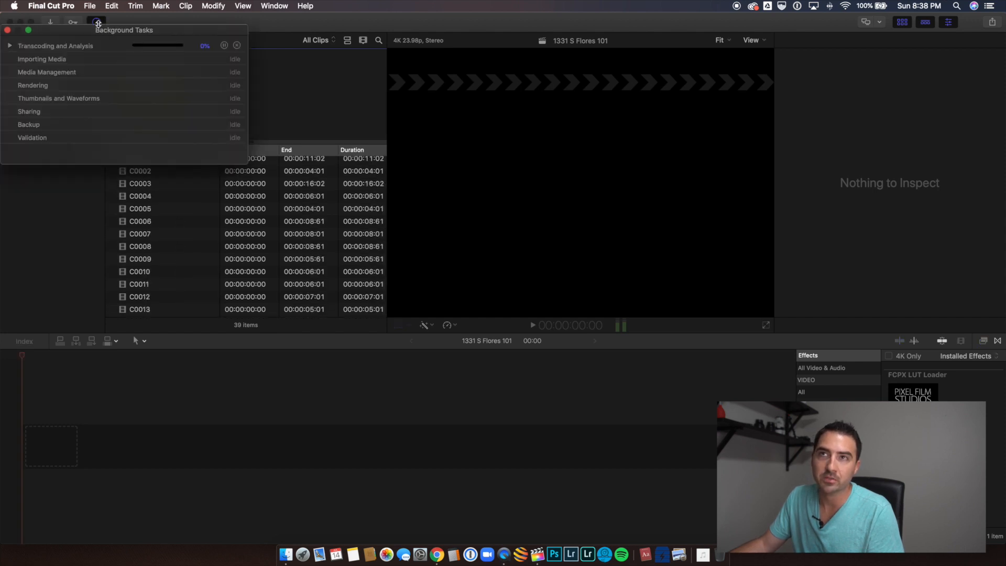
click(10, 46)
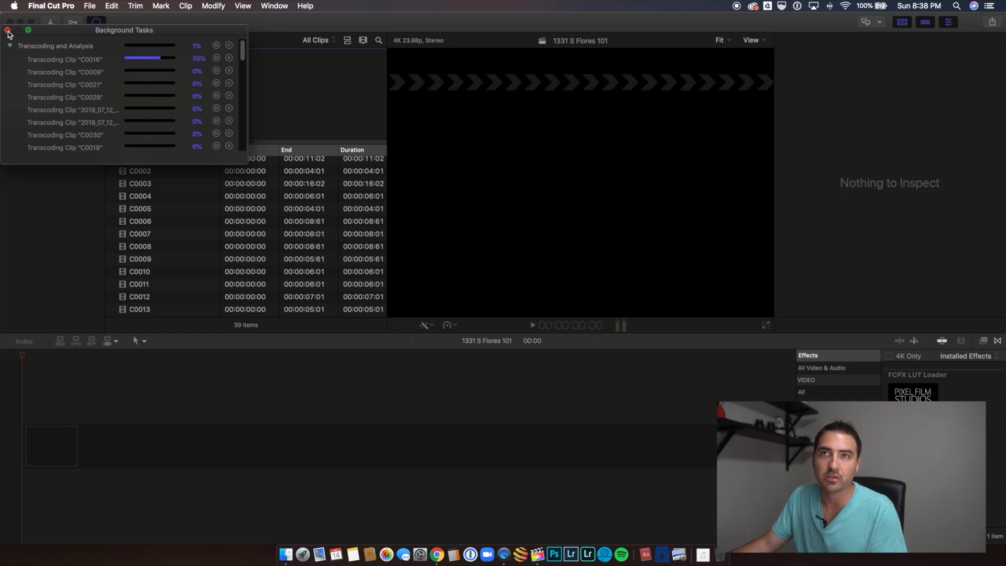
click(8, 31)
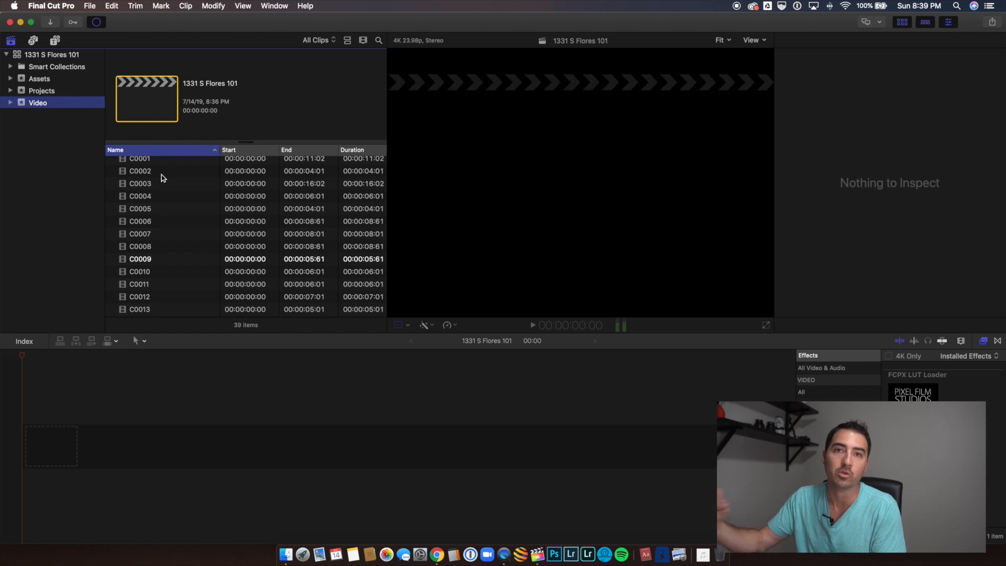
Step: Add all clips from the Video event to the empty project timeline in name order
scroll(166, 188, up, 3)
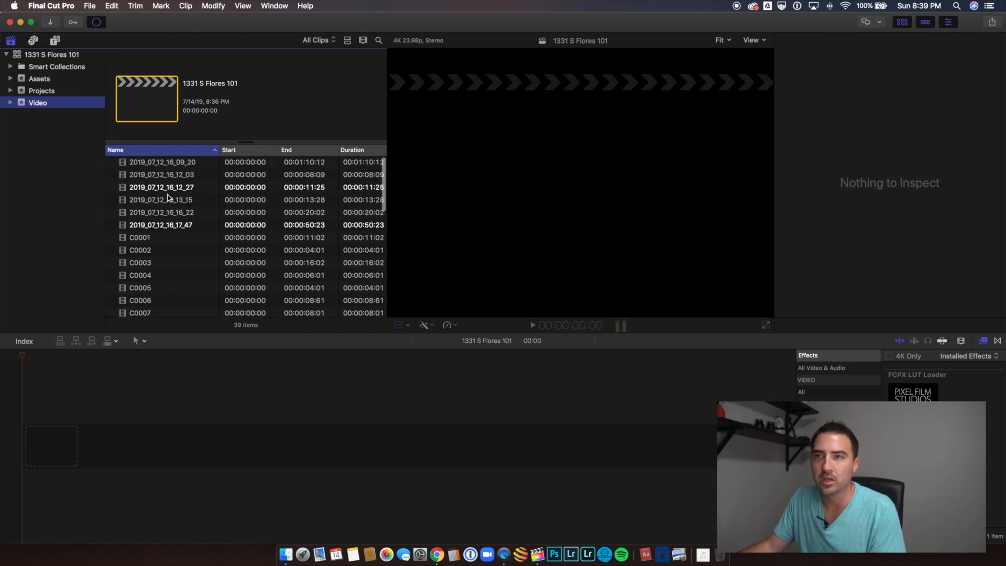
click(145, 162)
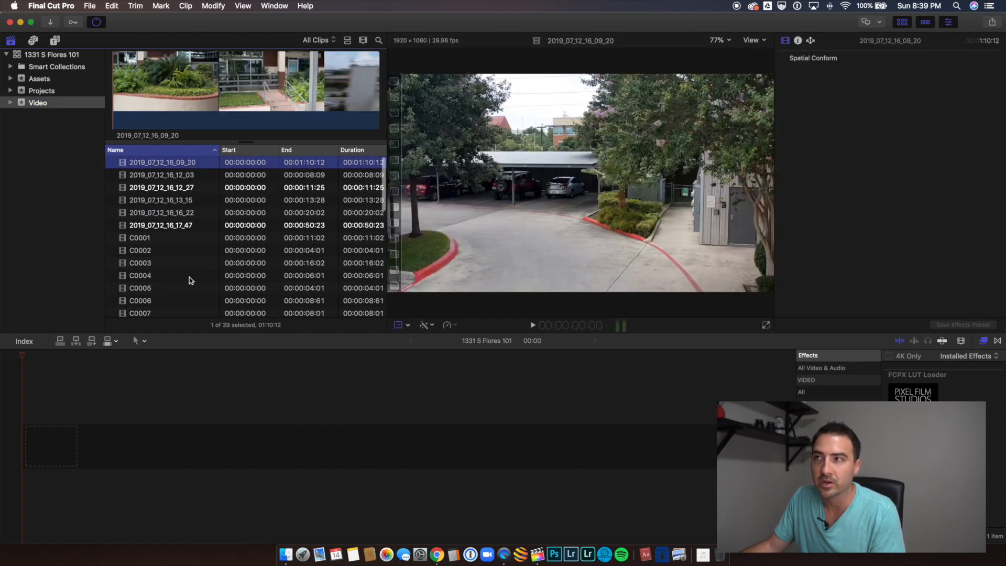
scroll(178, 273, down, 10)
key(super+a)
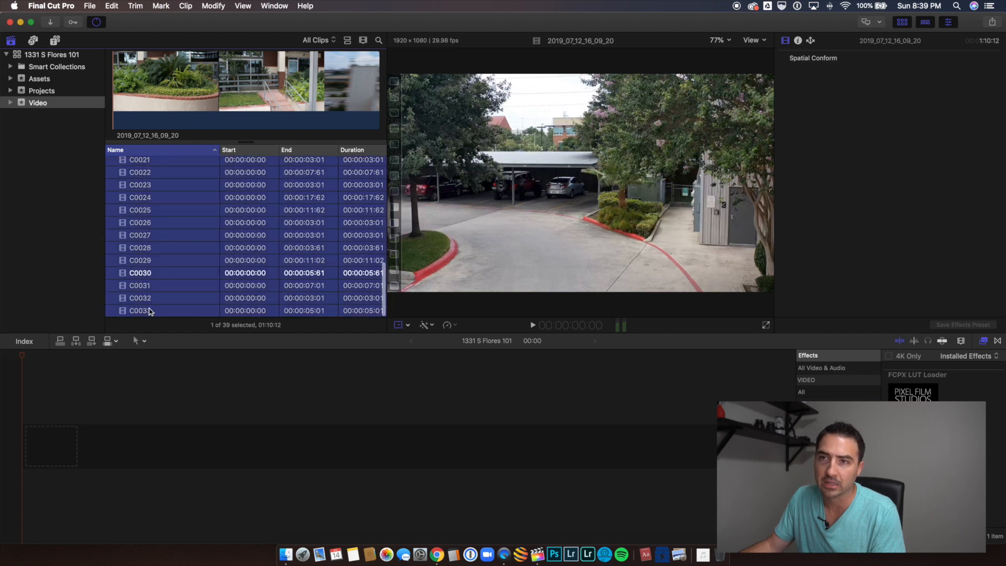
scroll(158, 202, up, 10)
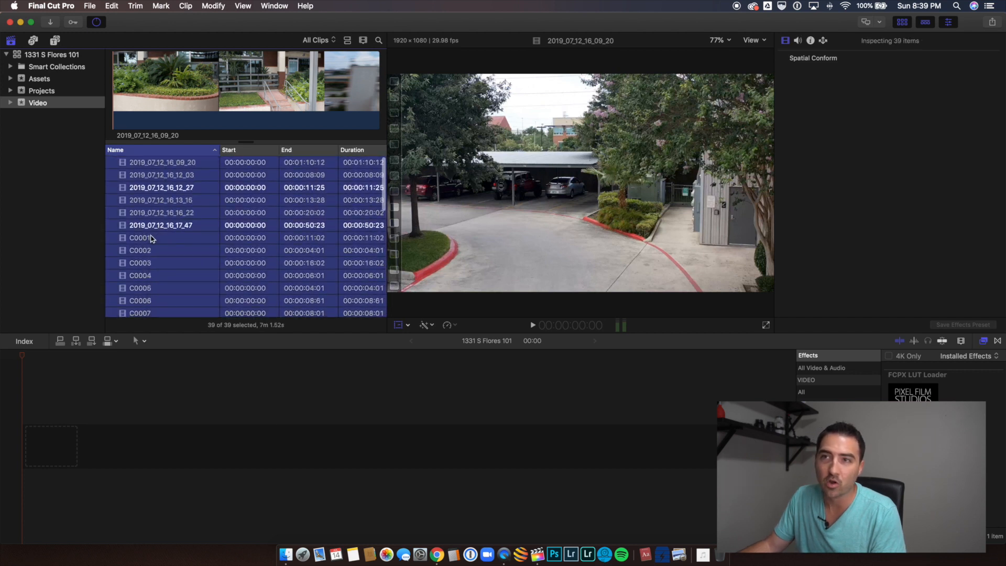
drag(152, 239, 89, 370)
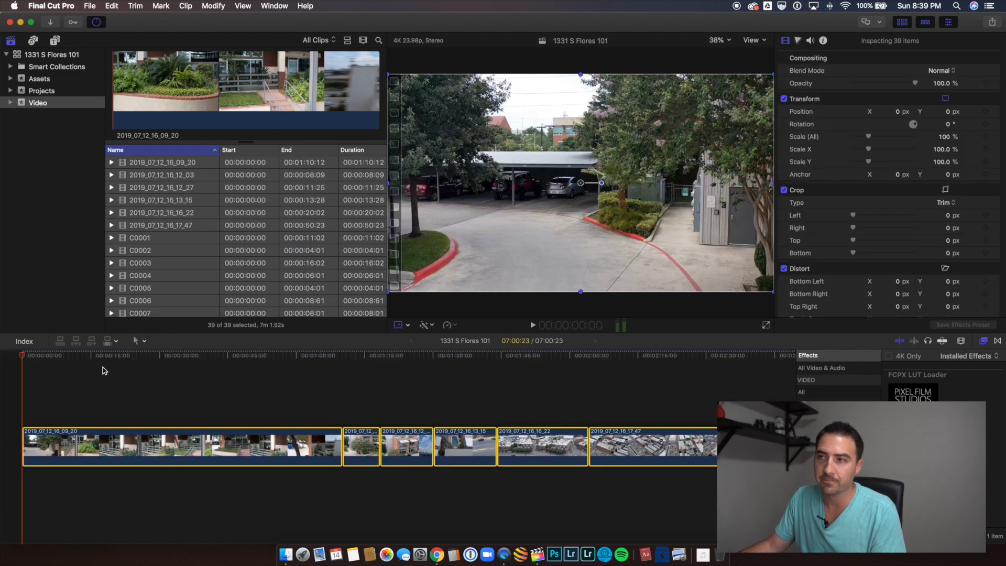
Step: Apply Automatic Speed to all the clips on the timeline
scroll(288, 408, right, 10)
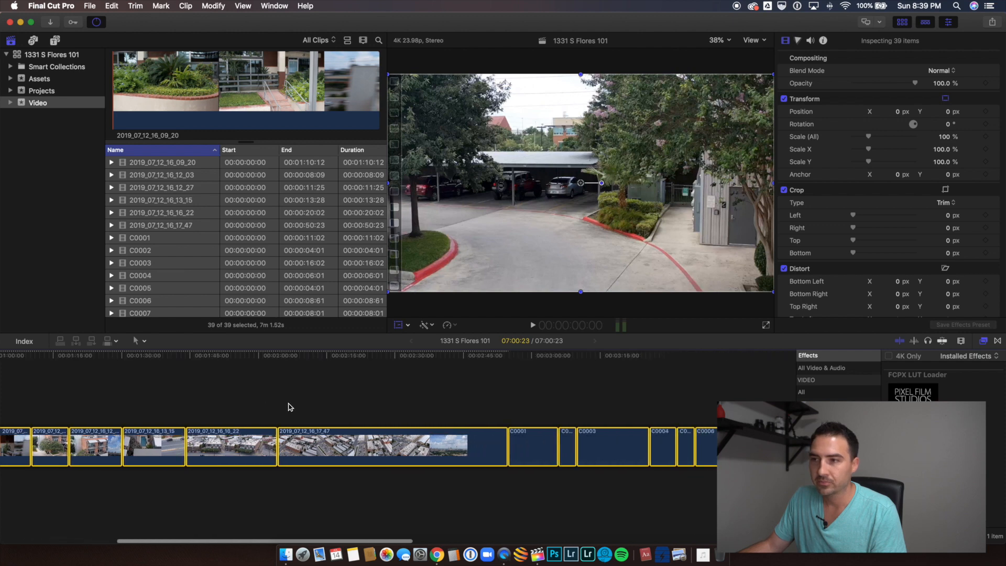
scroll(285, 407, right, 5)
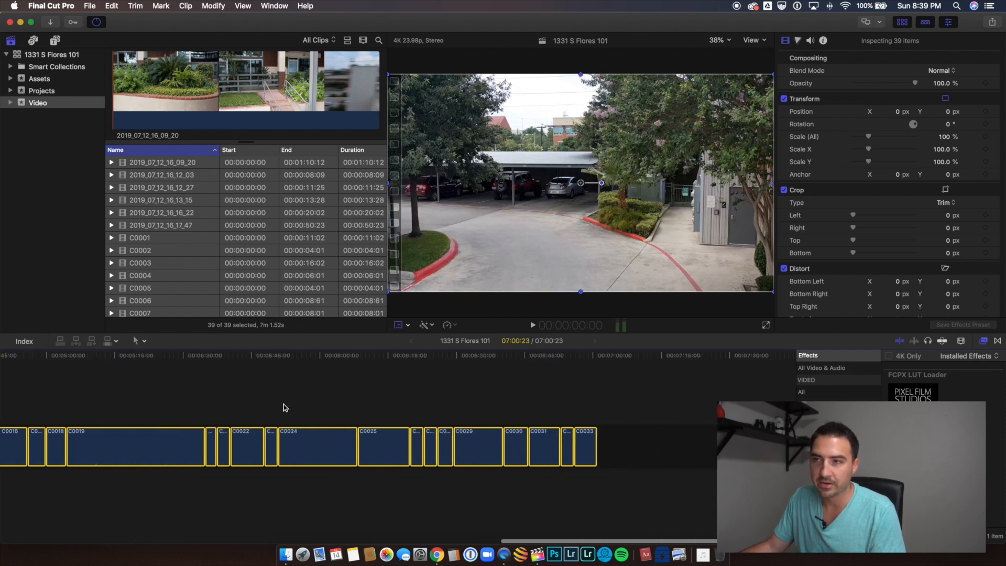
scroll(283, 408, left, 15)
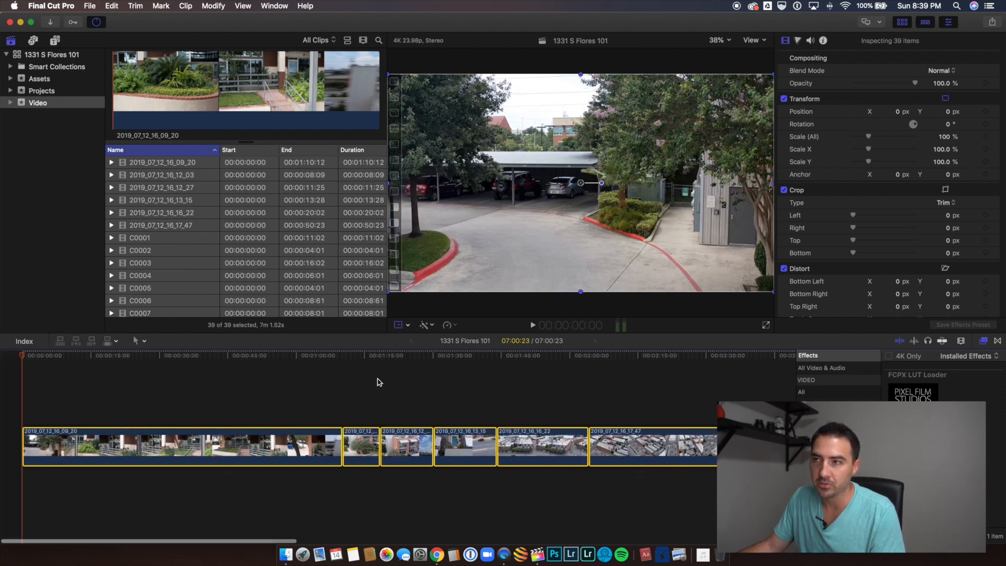
click(454, 326)
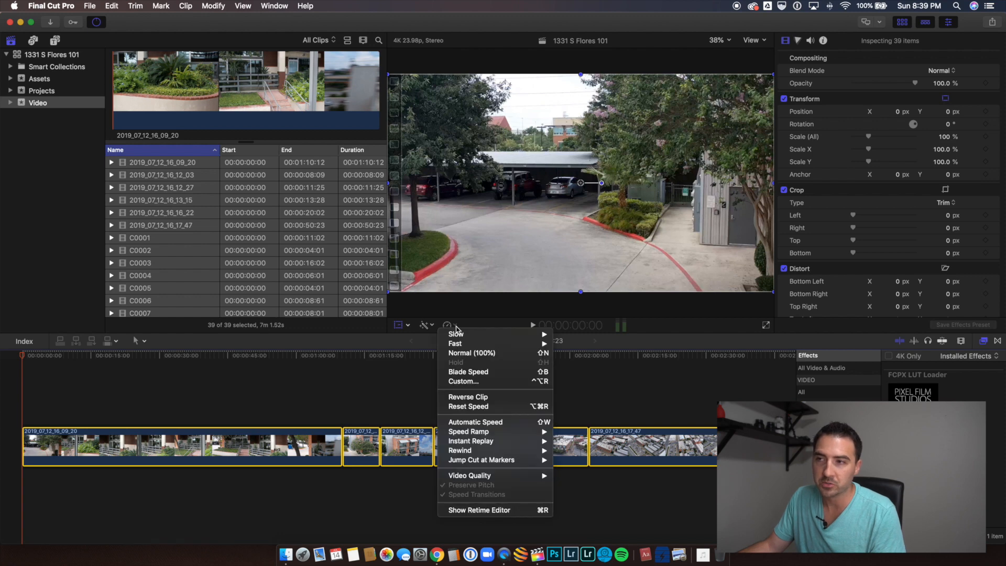
click(485, 423)
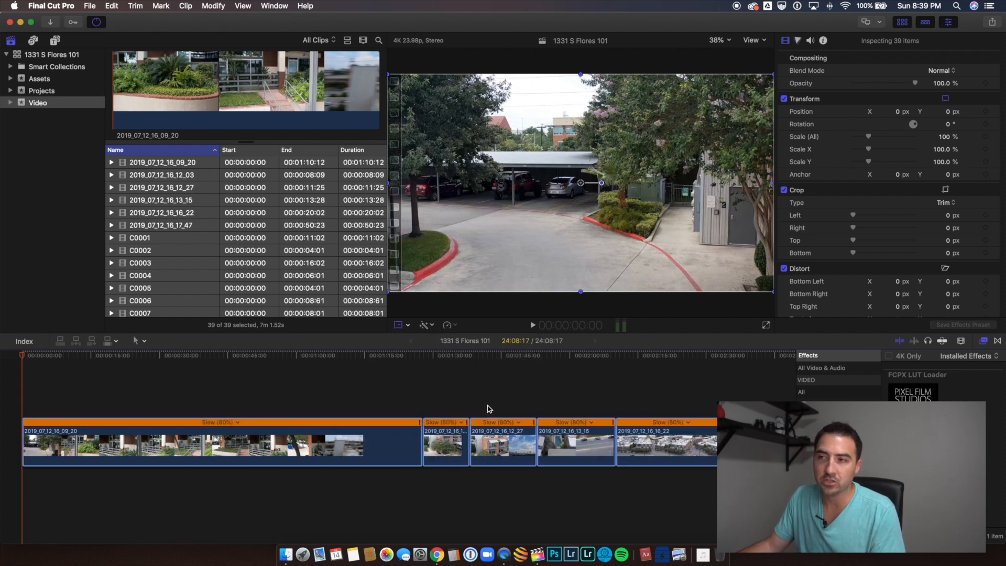
Step: Examine the speed percentages of the retimed clips along the whole timeline
key(super+minus)
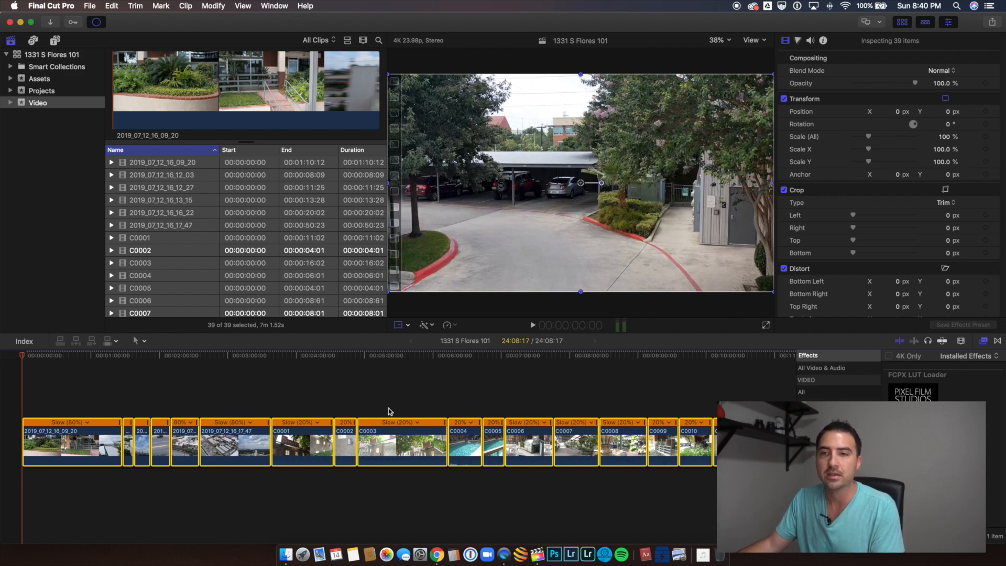
click(84, 401)
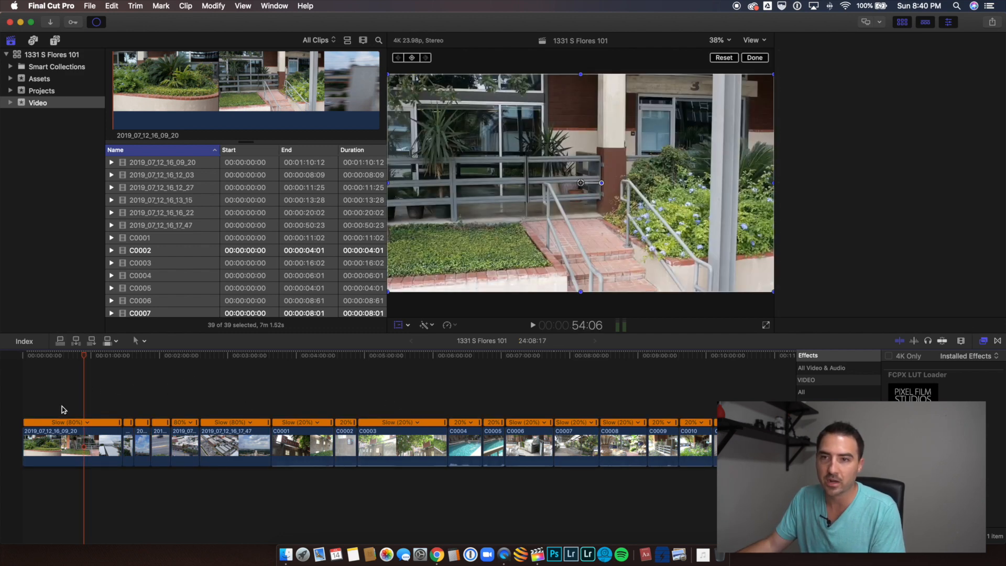
click(58, 427)
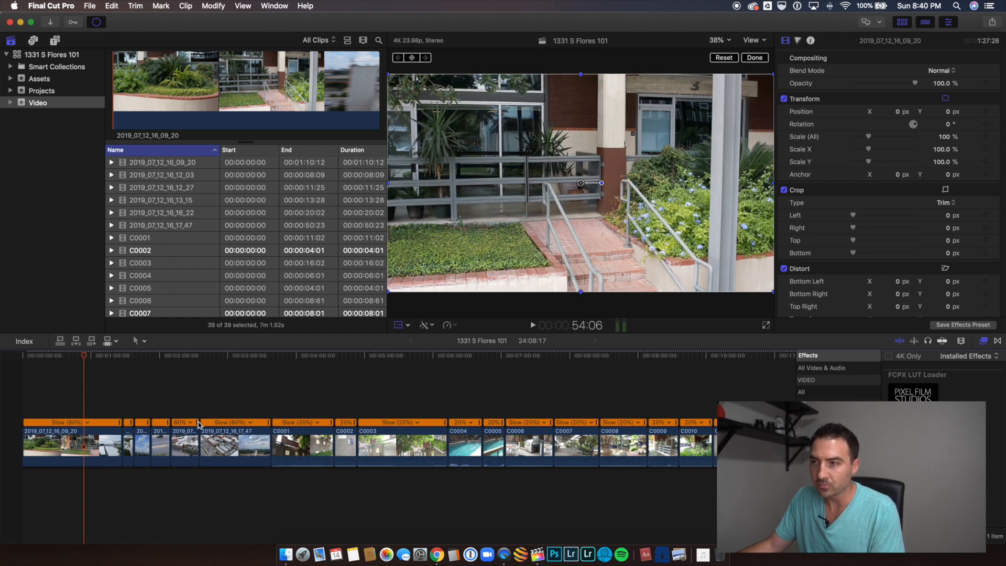
scroll(199, 424, right, 15)
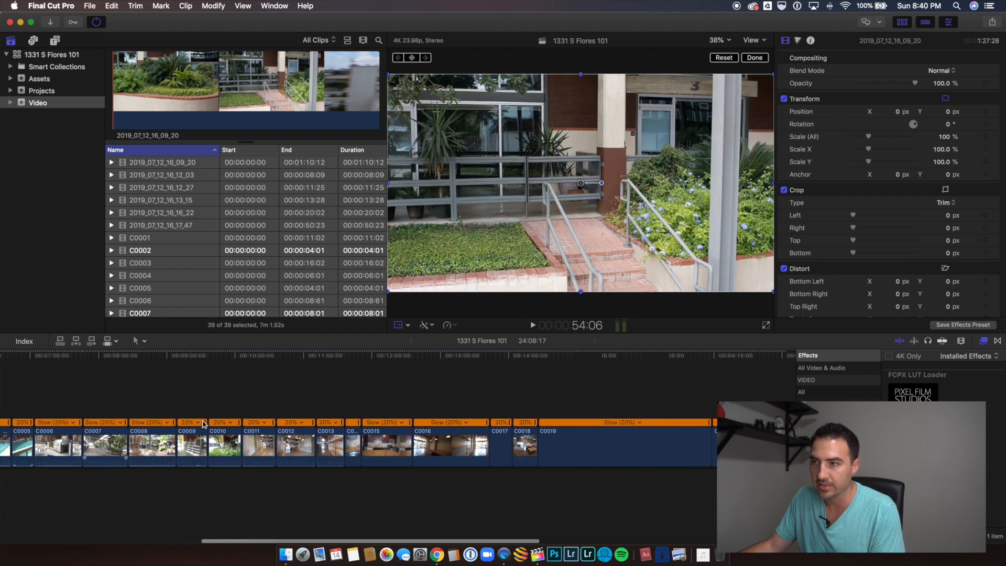
scroll(204, 424, right, 15)
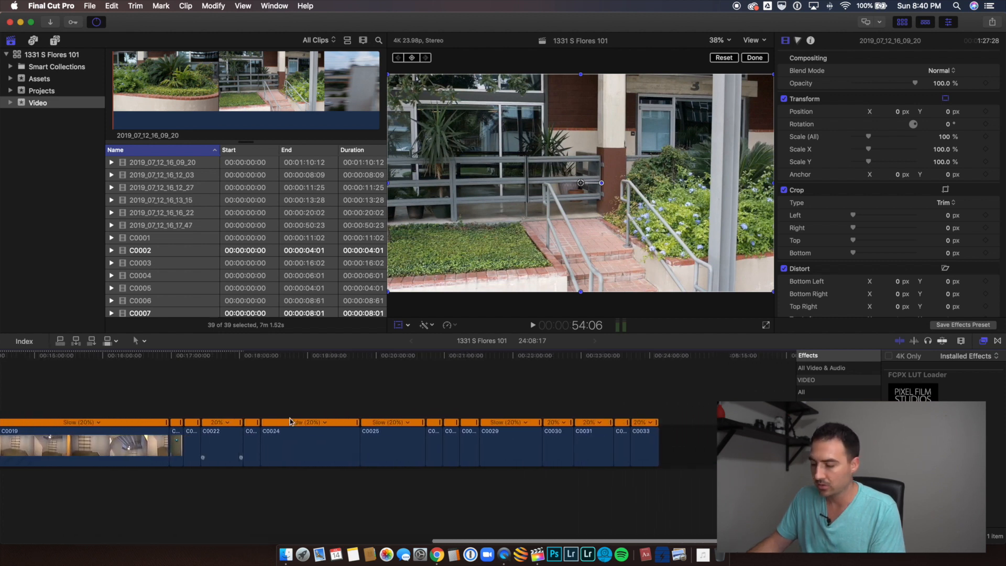
scroll(292, 421, right, 1)
key(super+minus)
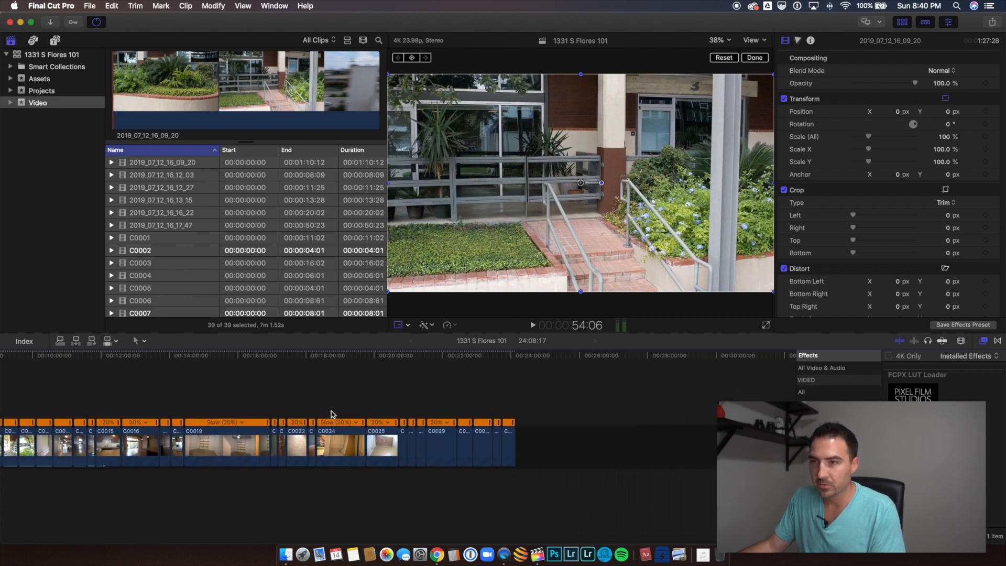
scroll(331, 414, left, 10)
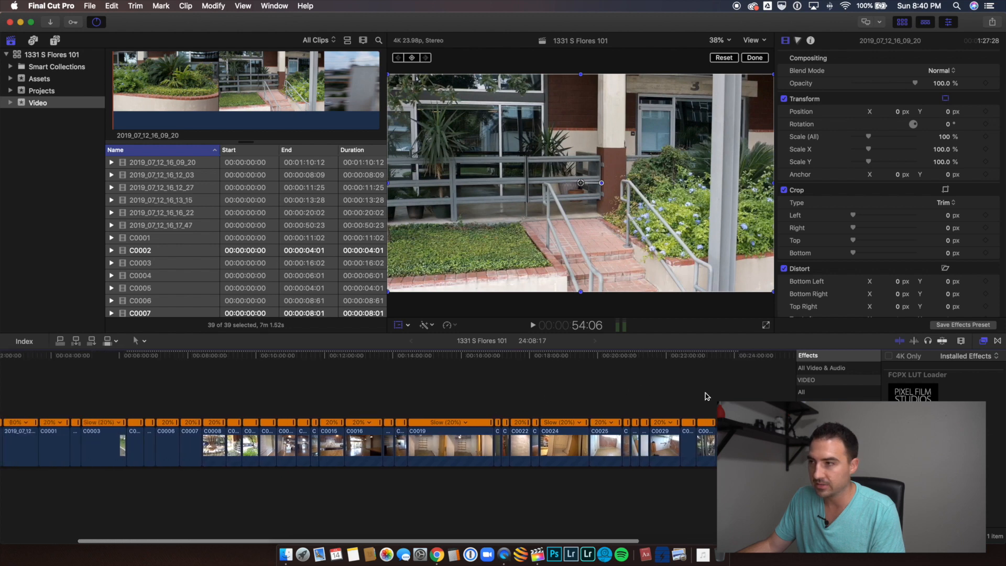
Step: Select every clip on the timeline and detach its audio
drag(739, 392, 2, 479)
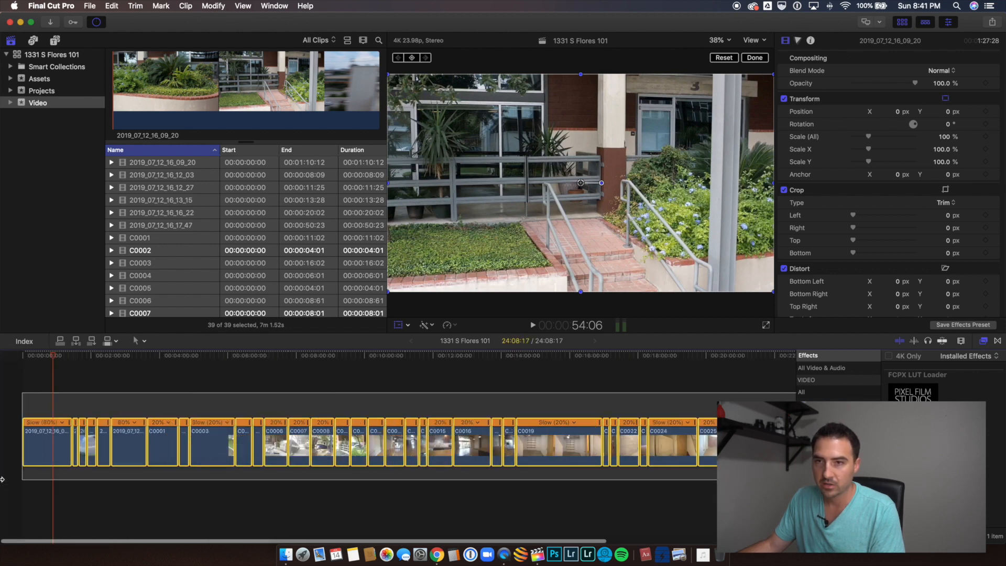
right_click(61, 450)
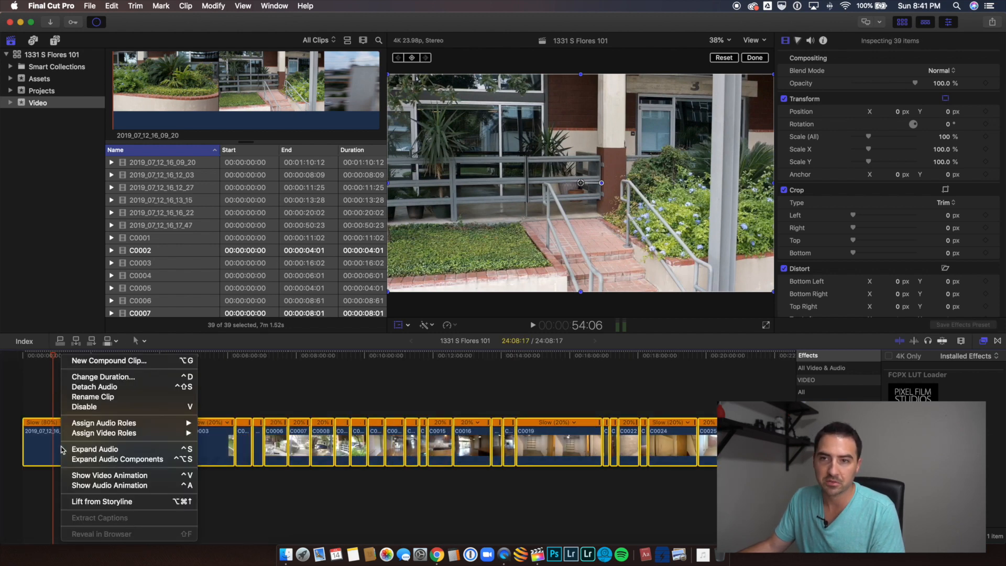
click(117, 393)
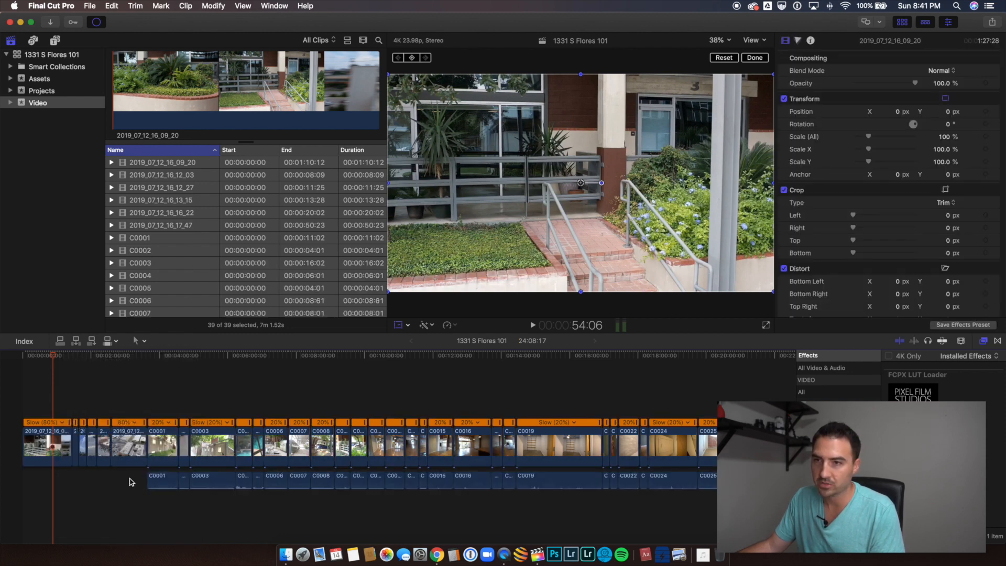
Step: Delete all the detached audio clips below the primary storyline
mouse_move(130, 479)
mouse_down()
mouse_move(190, 491)
mouse_move(618, 504)
mouse_move(717, 493)
mouse_move(595, 504)
mouse_up()
right_click(595, 481)
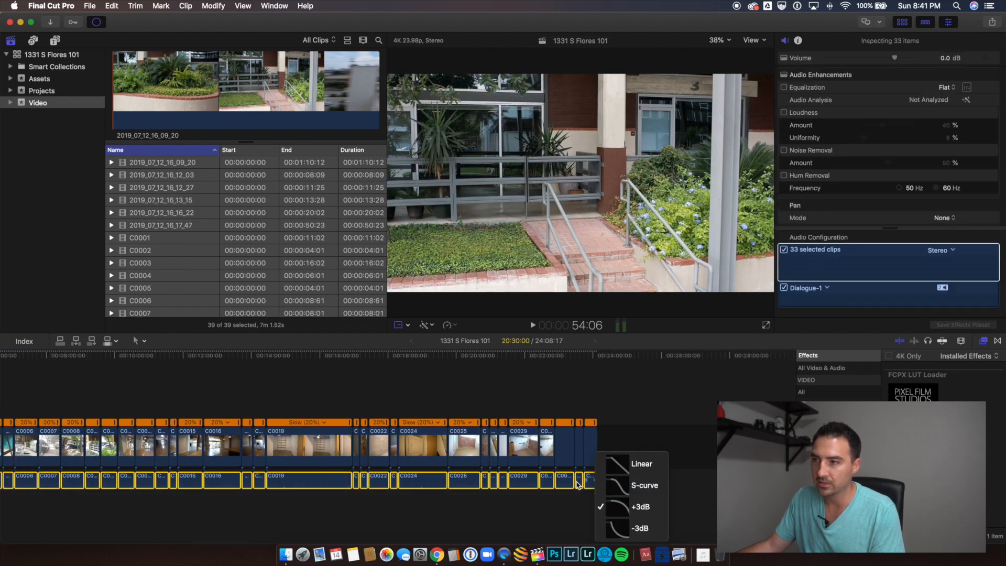
click(577, 482)
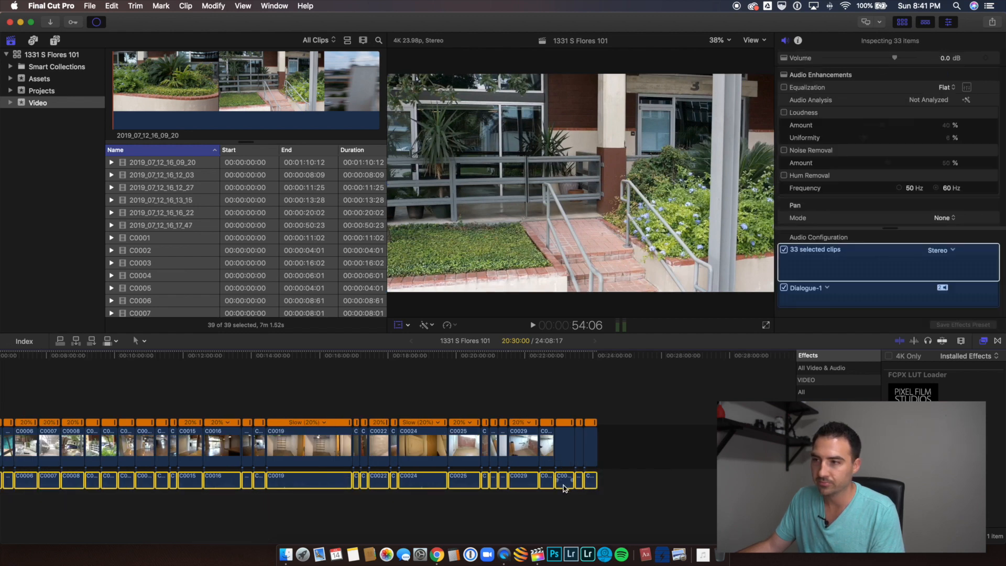
right_click(565, 488)
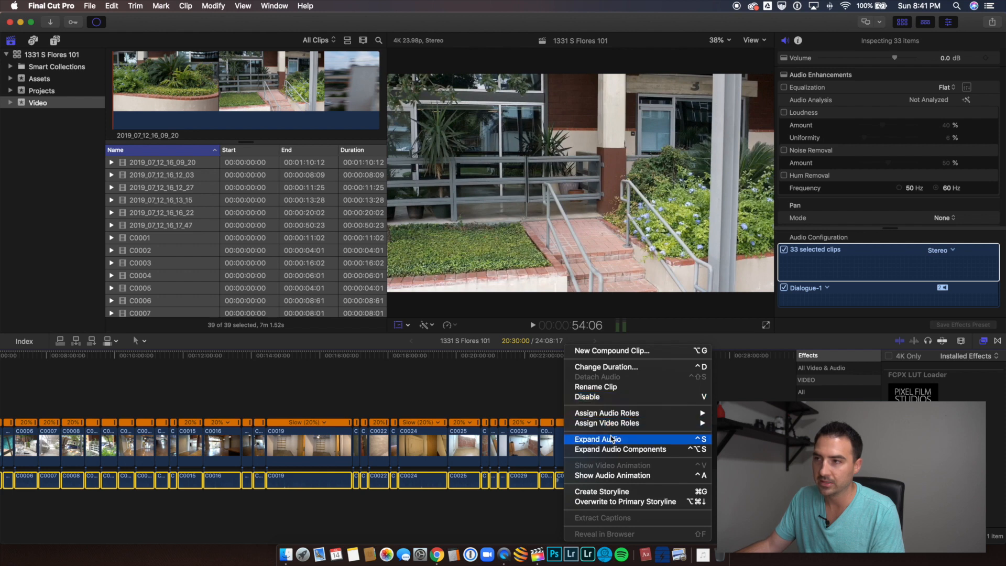
click(505, 484)
key(Delete)
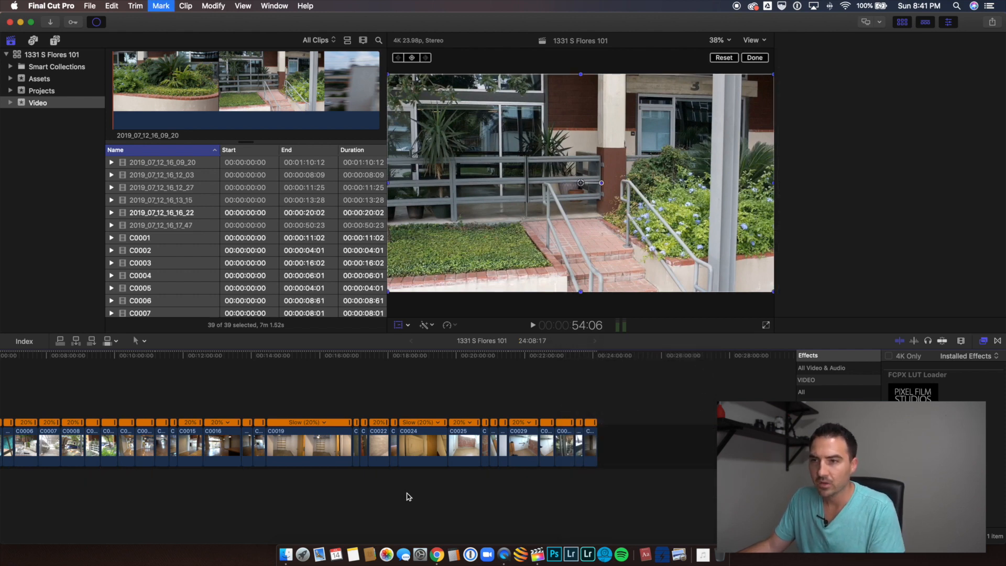
Step: Examine the footage of the opening clip 2019_07_12_16_09_20 and the early C-series clips such as C0003 on the timeline
scroll(322, 490, left, 8)
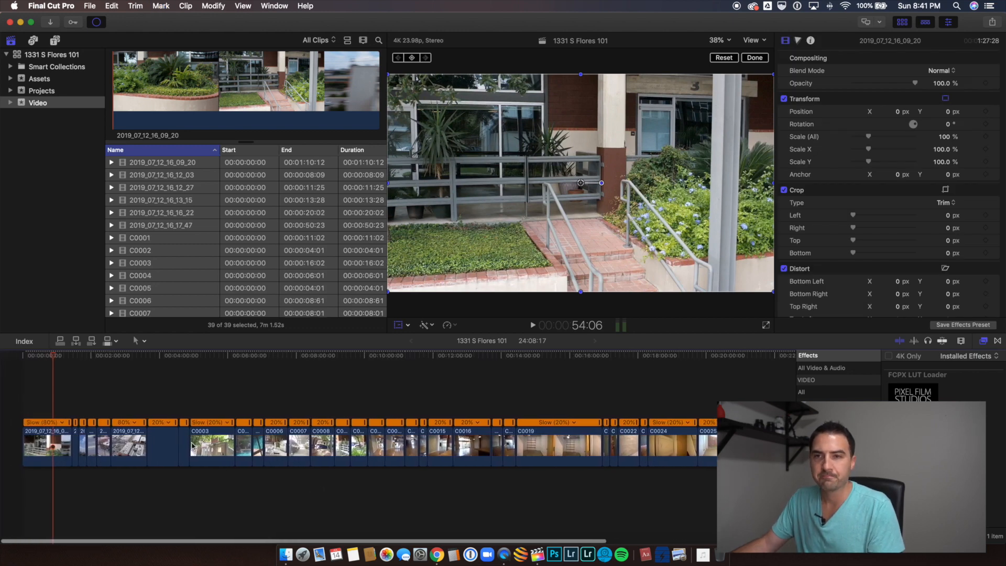
click(42, 443)
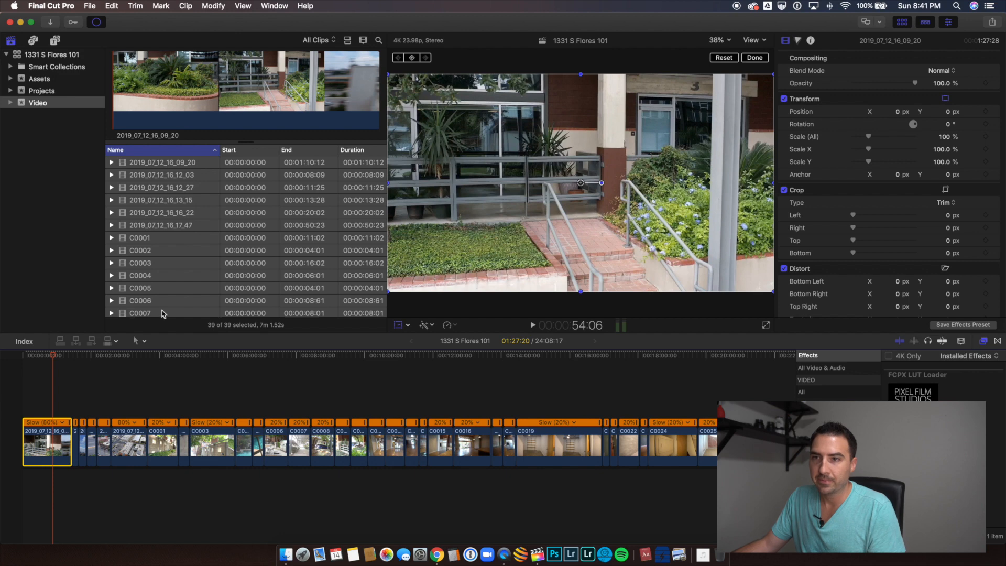
click(67, 401)
click(50, 444)
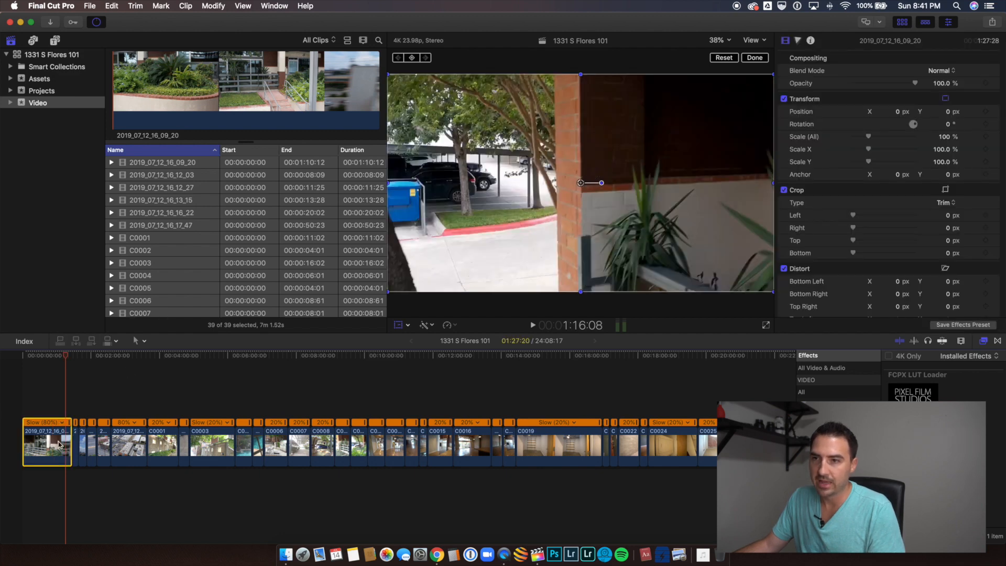
click(243, 446)
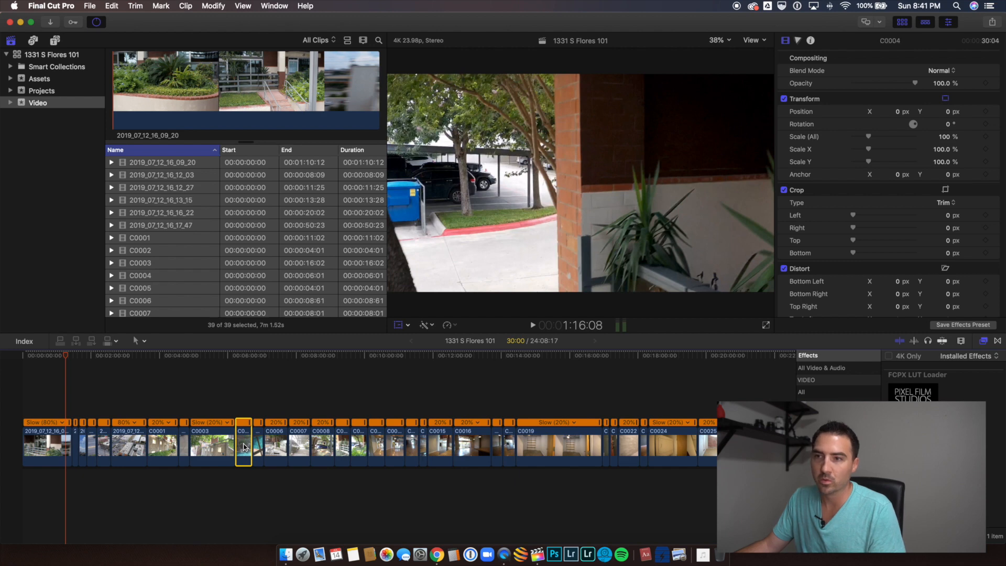
click(230, 447)
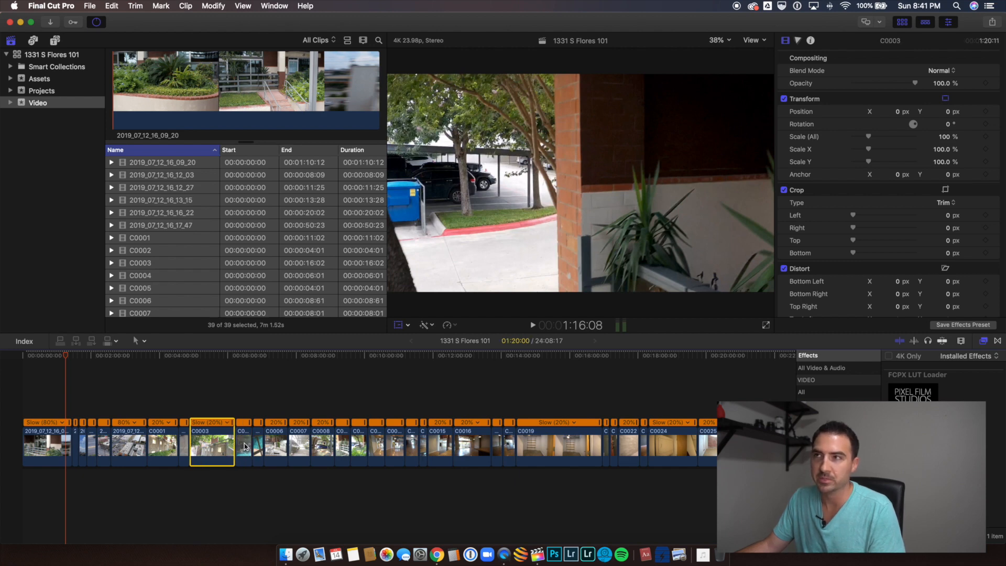
click(218, 405)
click(218, 405)
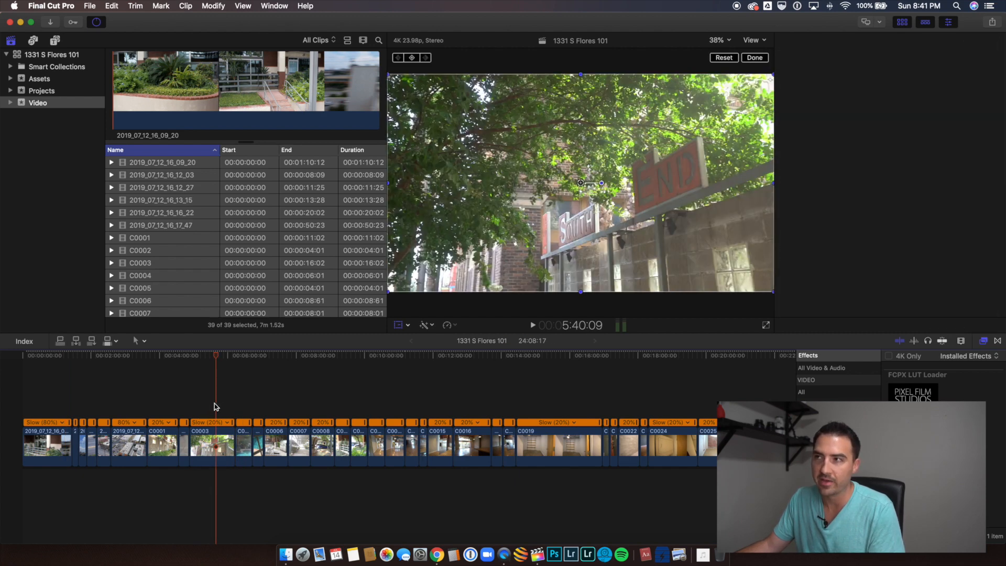
click(185, 413)
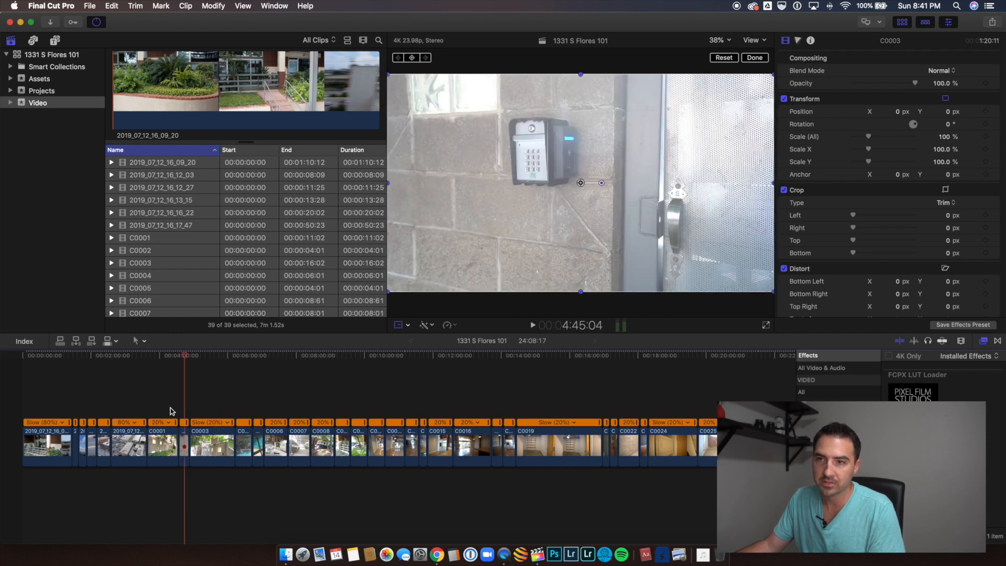
Step: Apply the FCPX LUT Loader effect to clip C0001 on the timeline and select that clip
click(170, 408)
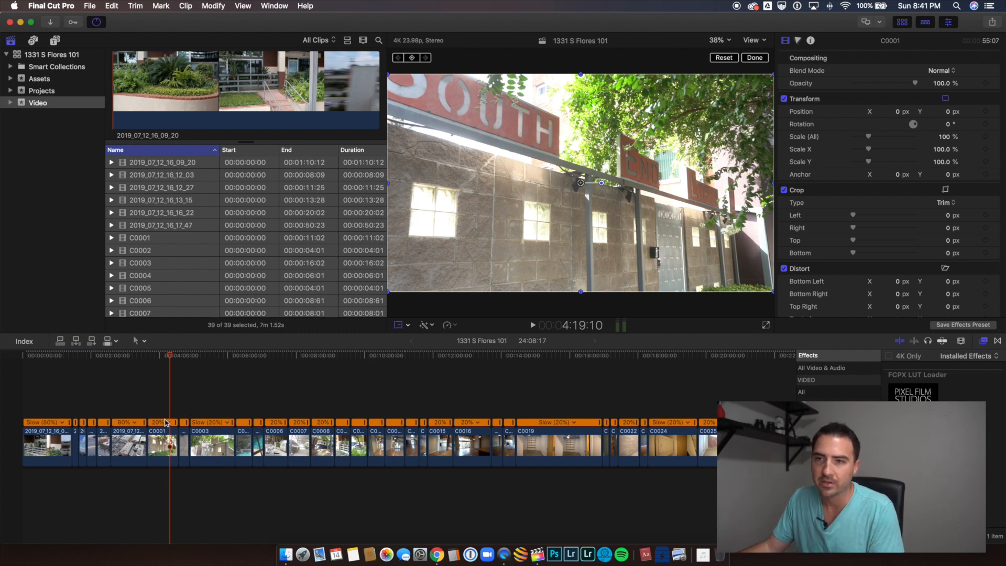
click(897, 394)
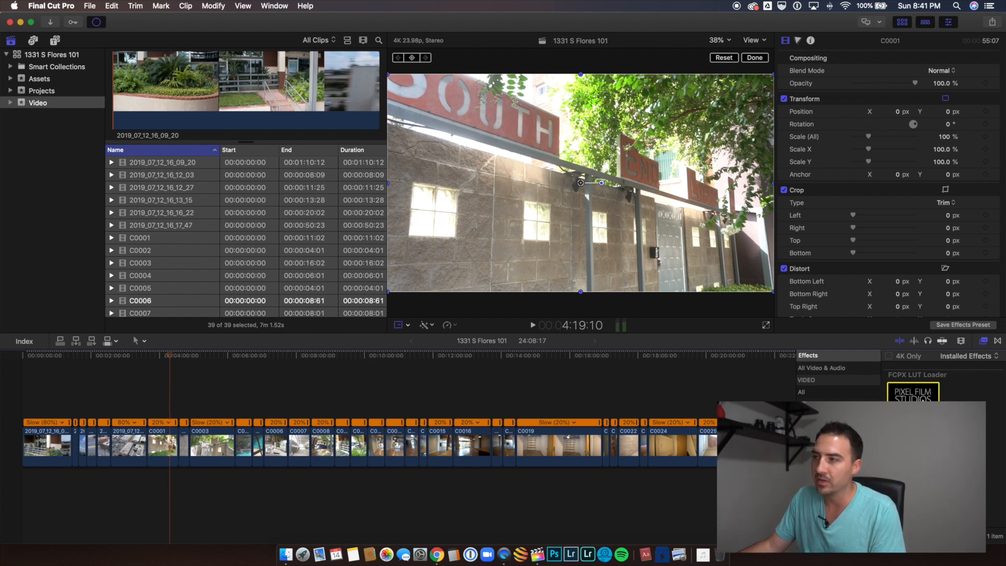
drag(897, 394, 172, 442)
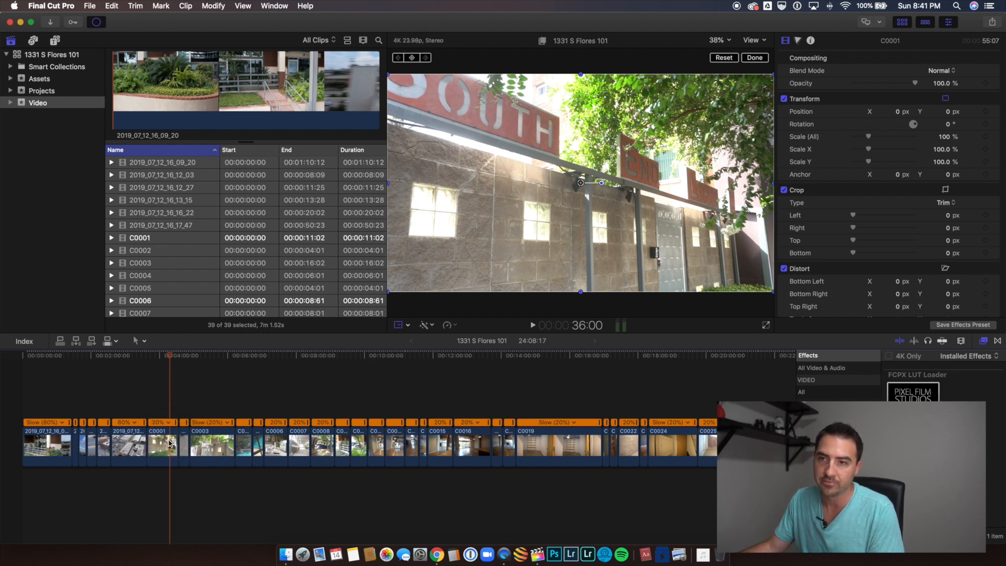
click(169, 442)
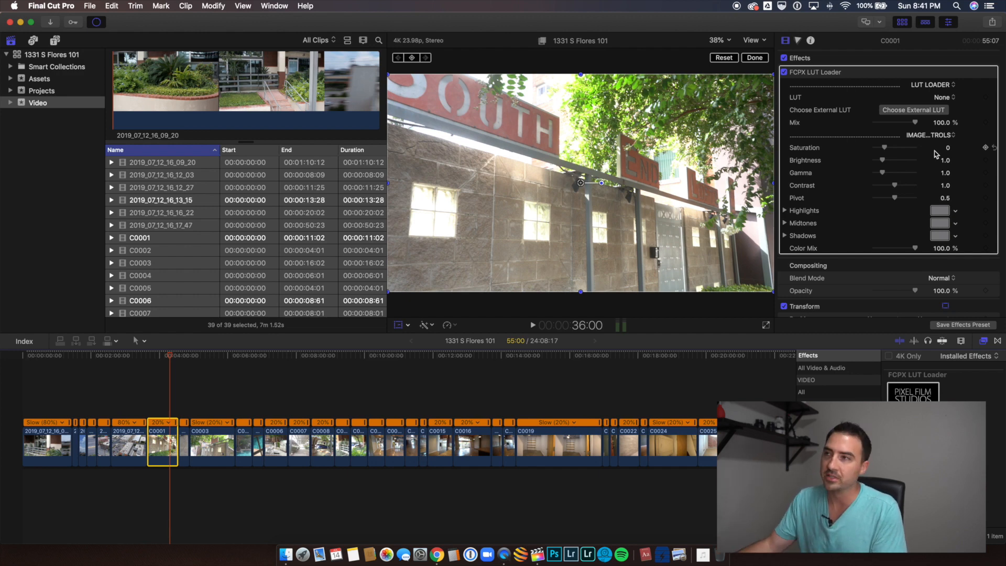
Step: Load an external LUT from the Final Cut Files folder in Documents into clip C0001's FCPX LUT Loader effect
click(939, 112)
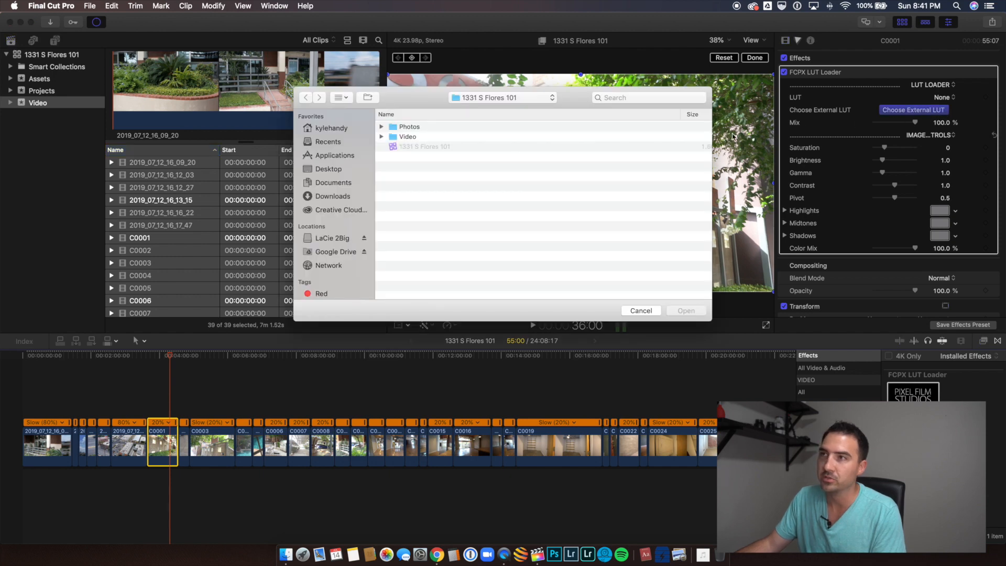
click(333, 167)
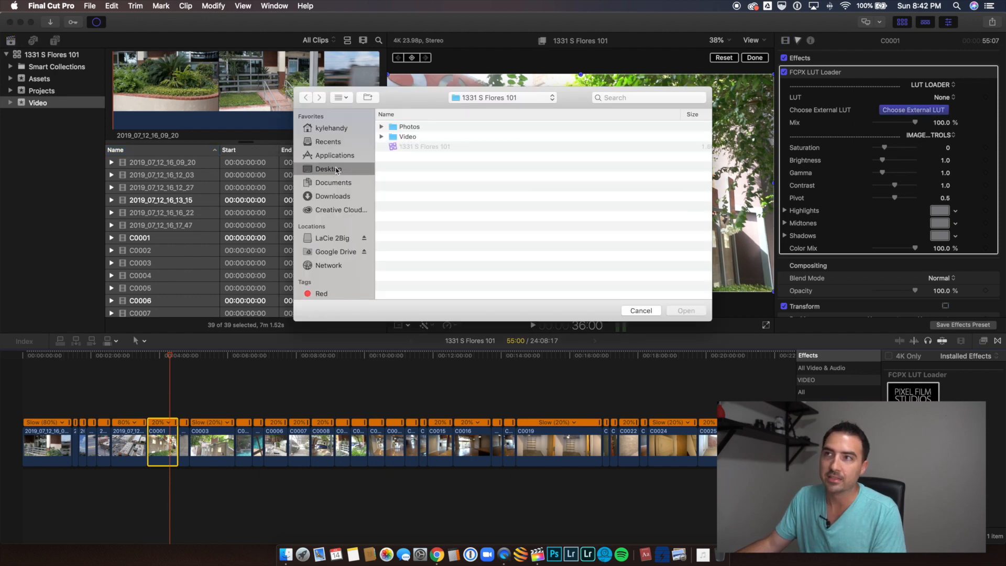
click(334, 184)
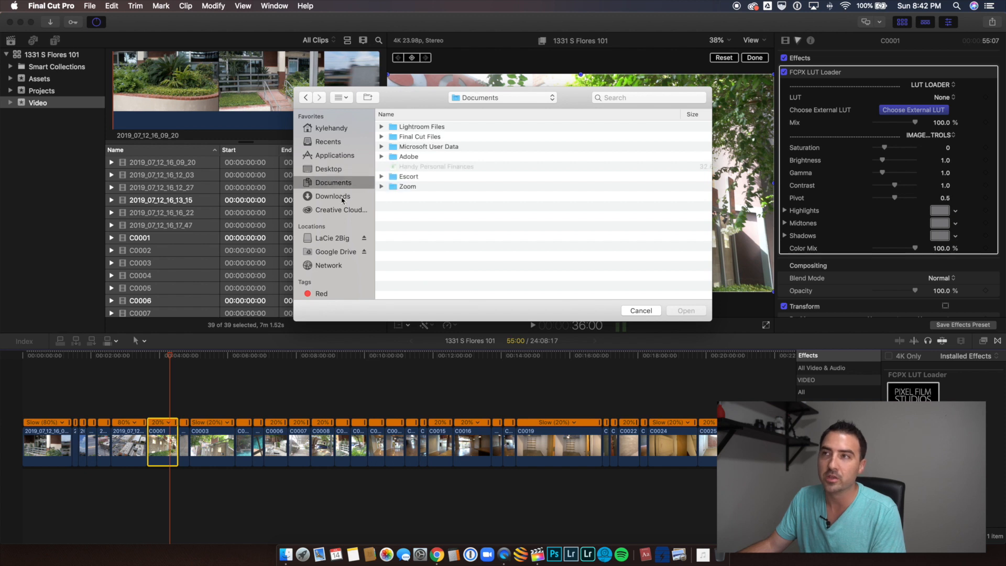
click(415, 148)
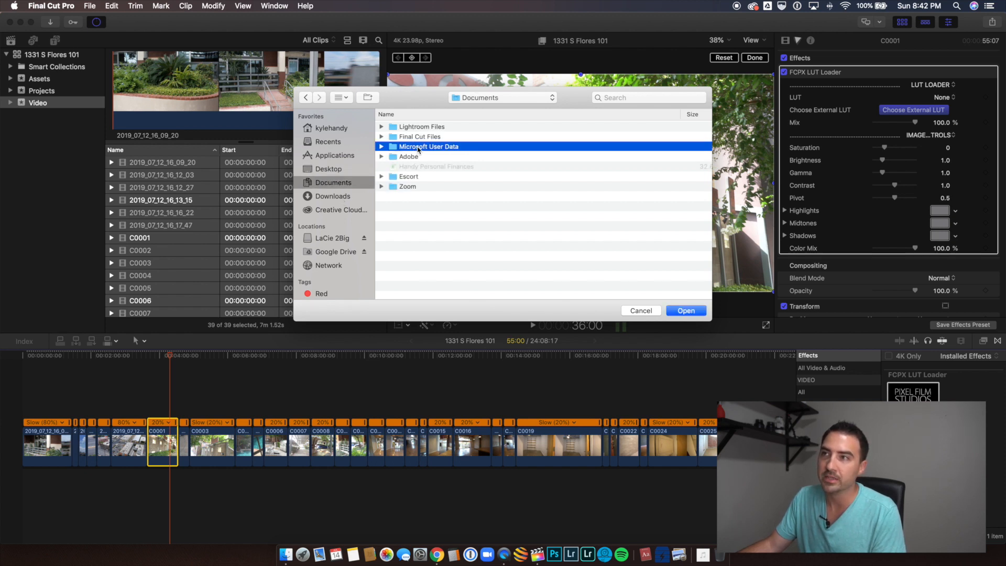
double_click(420, 137)
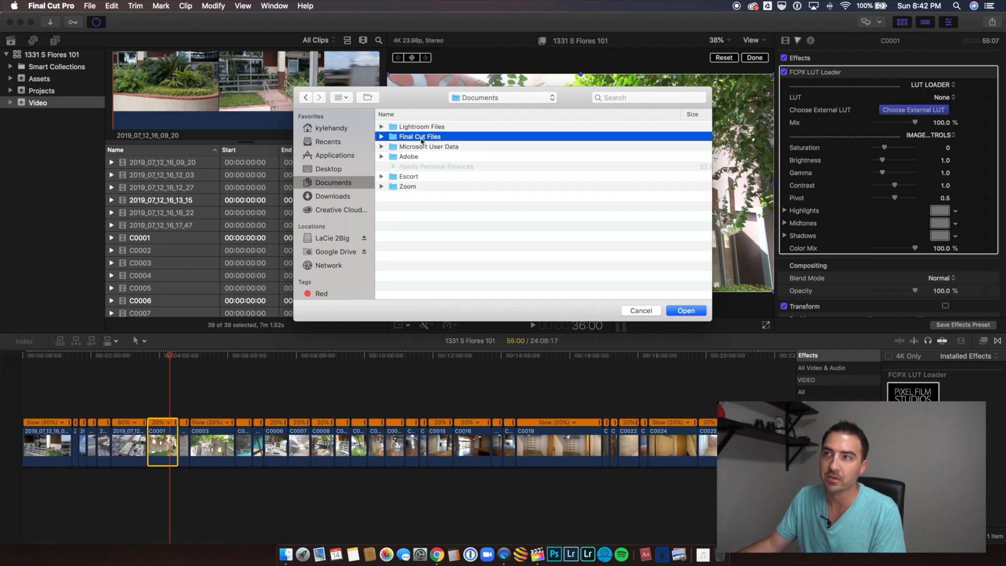
double_click(421, 137)
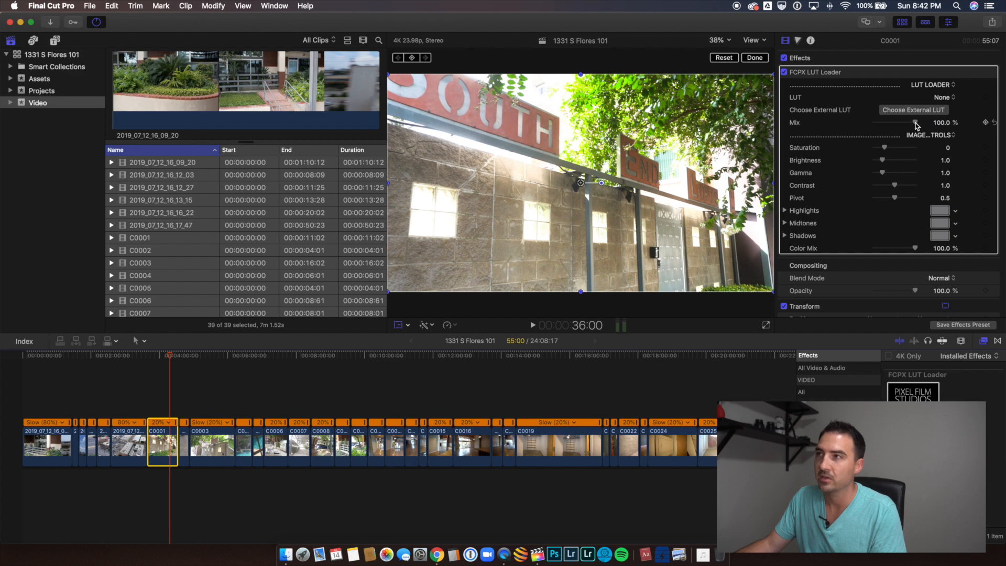
Step: Compare clip C0001 with and without the LUT by lowering its mix to 0% and restoring it to 100%
mouse_move(916, 125)
mouse_down()
mouse_move(815, 124)
mouse_move(922, 125)
mouse_move(837, 126)
mouse_move(912, 126)
mouse_up()
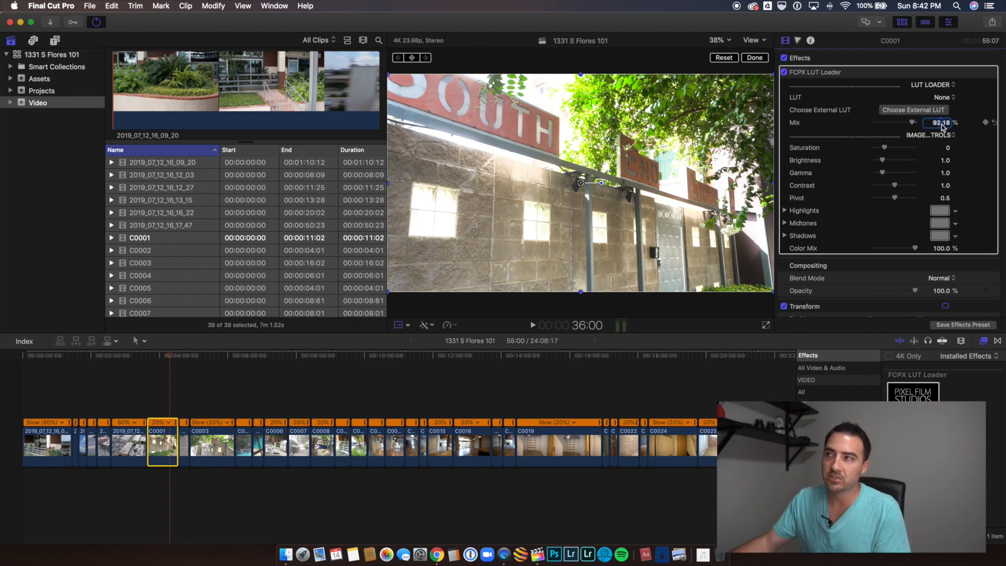
drag(891, 124, 810, 150)
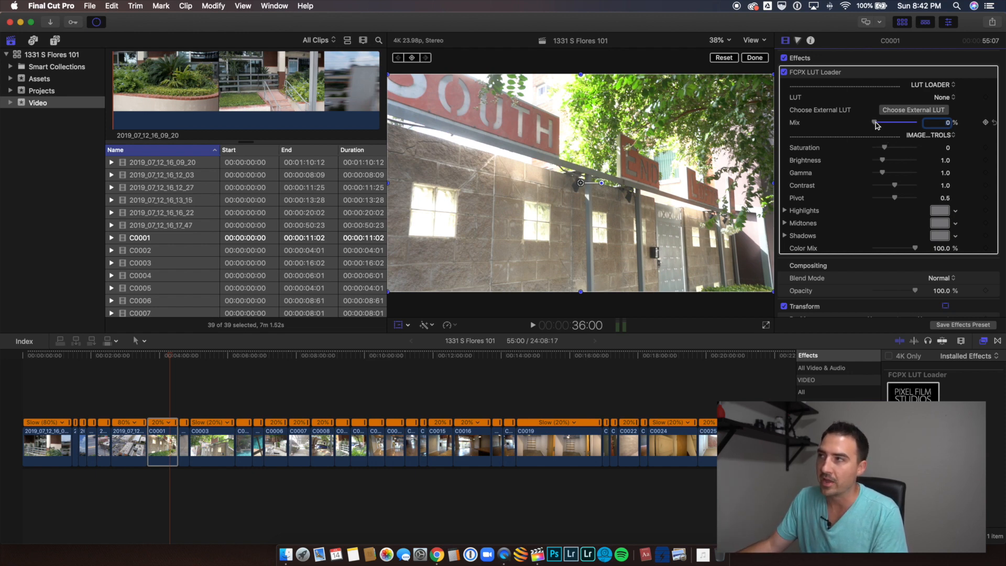
drag(876, 125, 927, 126)
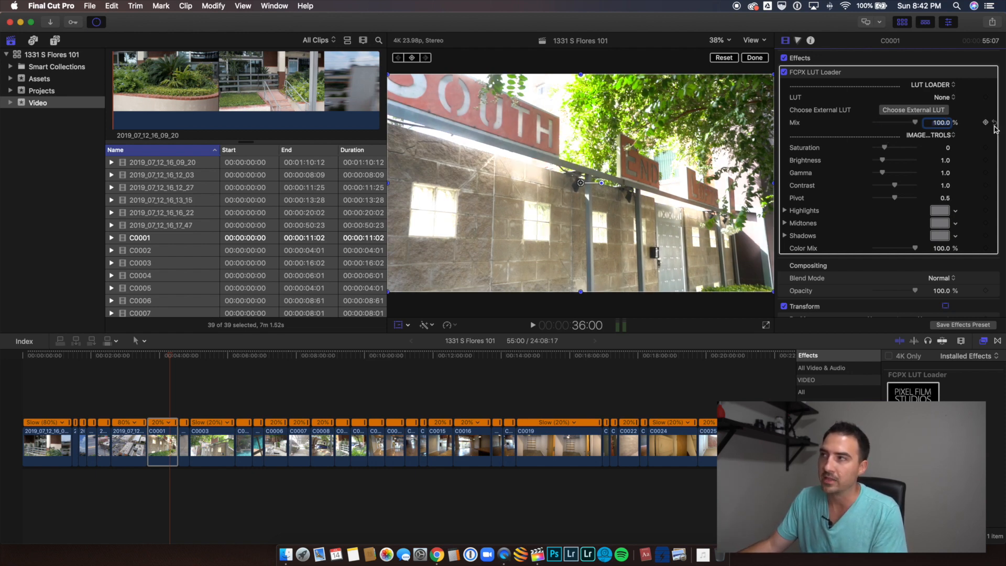
Step: Set the LUT effect's saturation to 0.25 and contrast to 1.1 on clip C0001
click(948, 150)
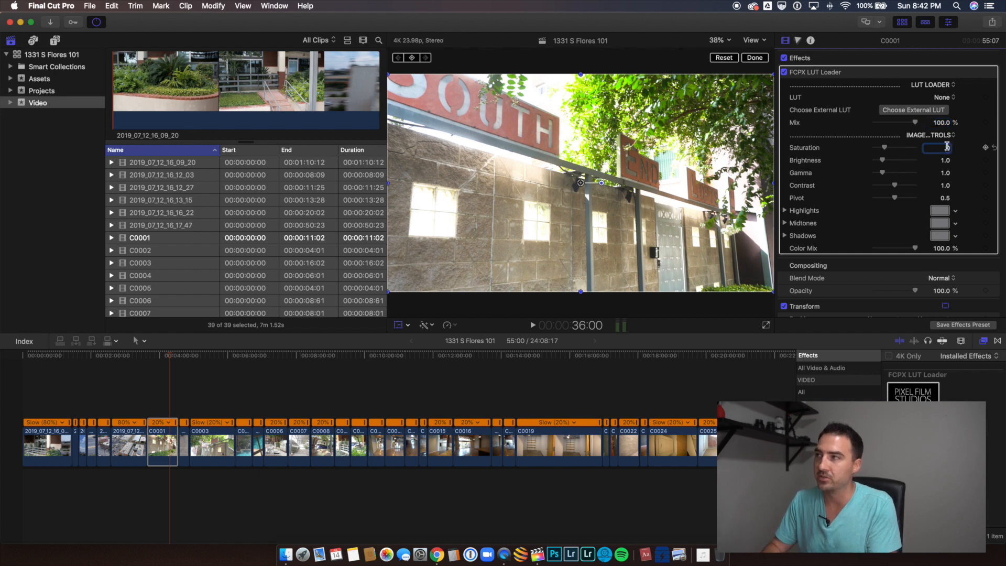
text(.25)
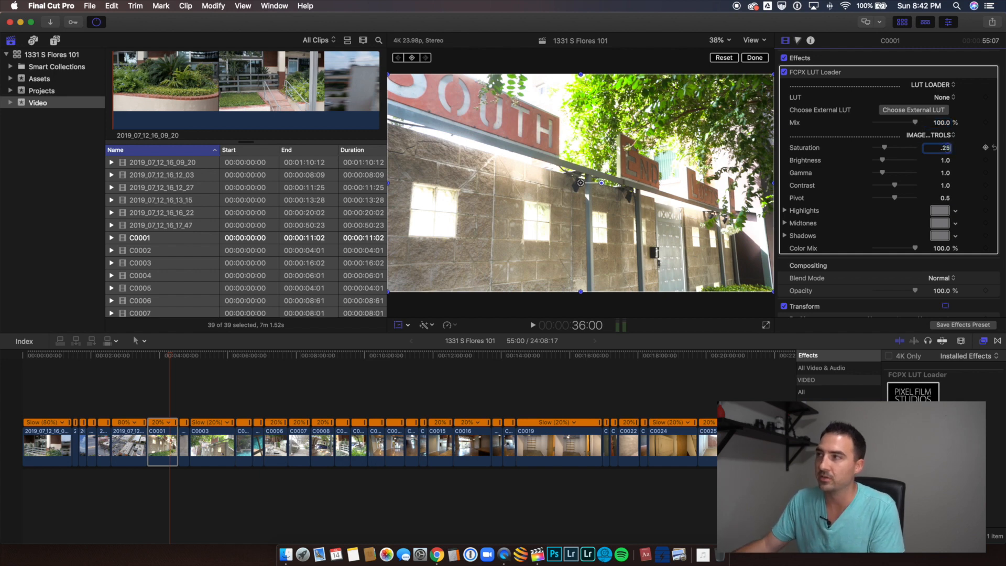
click(947, 186)
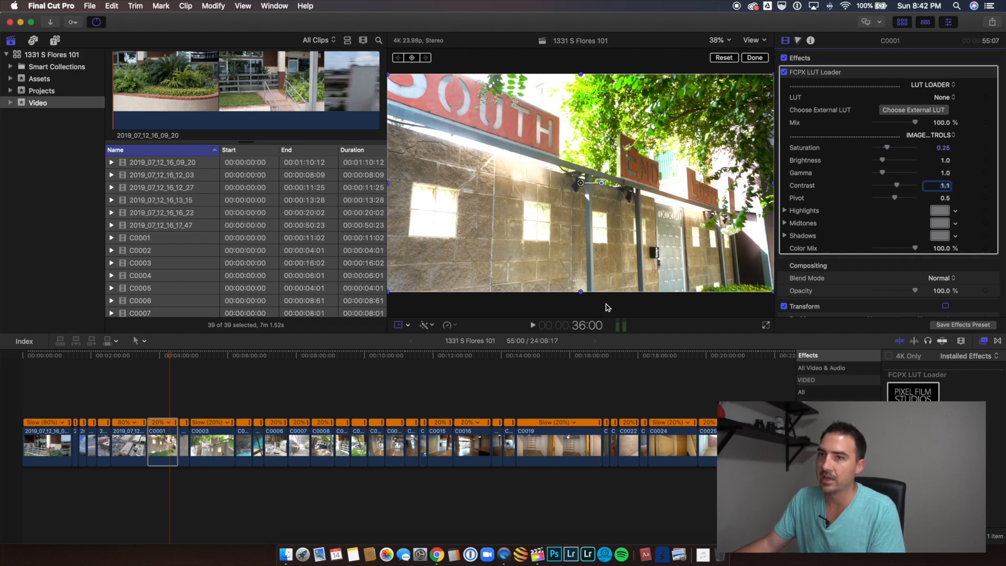
Step: Copy clip C0001 and paste only its FCPX LUT Loader effect onto all clips from C0002 to the timeline's end
click(160, 443)
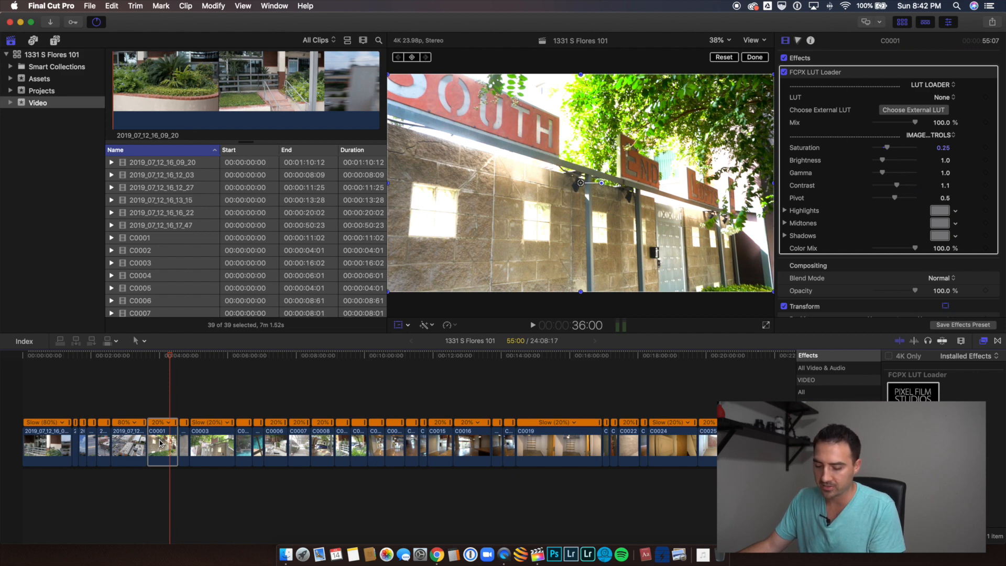
key(super+c)
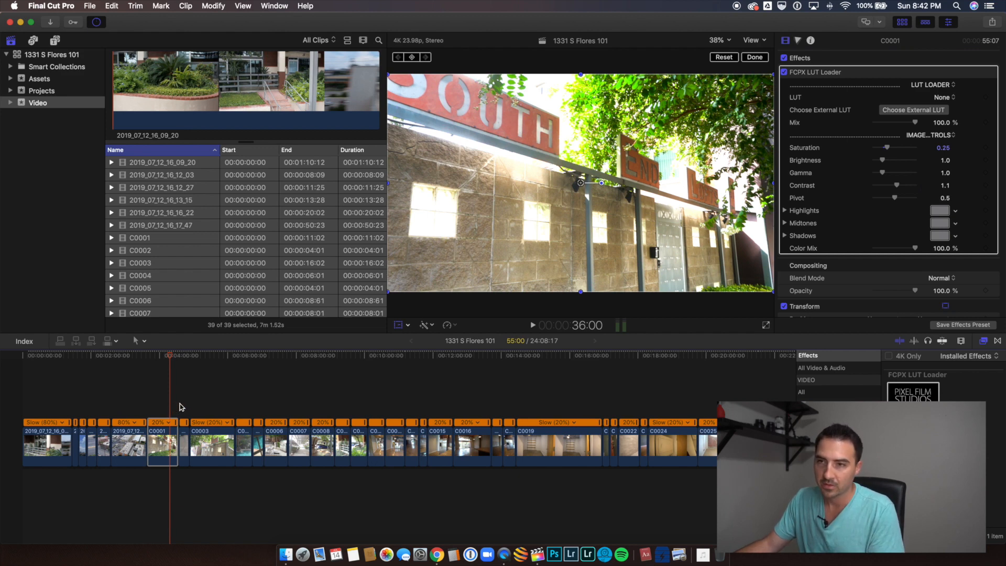
drag(181, 407, 652, 456)
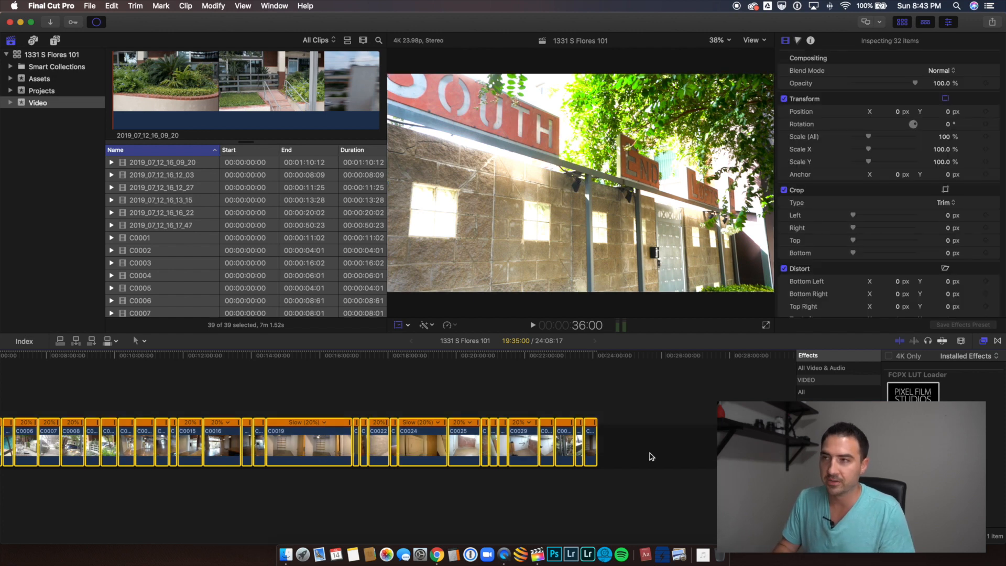
key(super+shift+v)
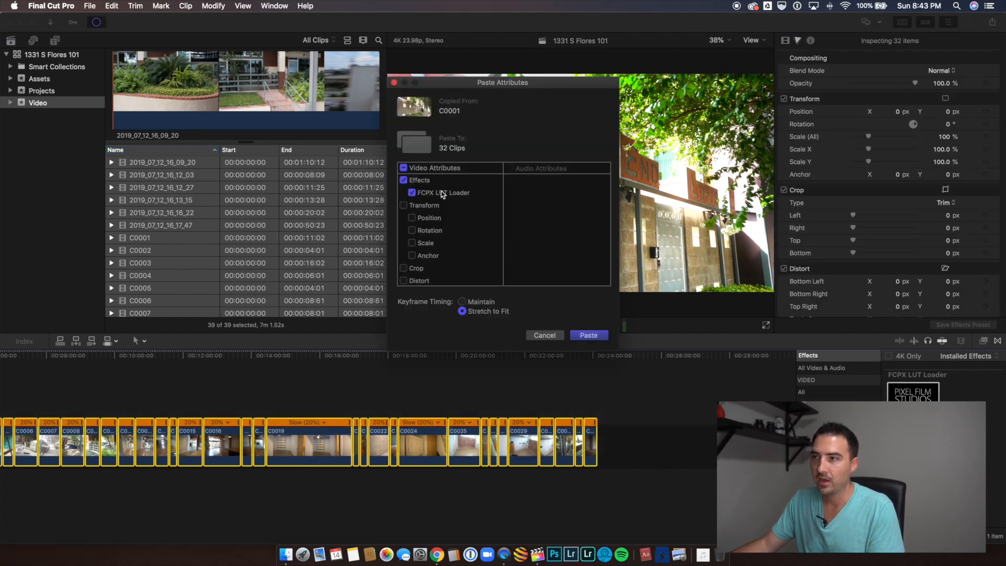
click(587, 337)
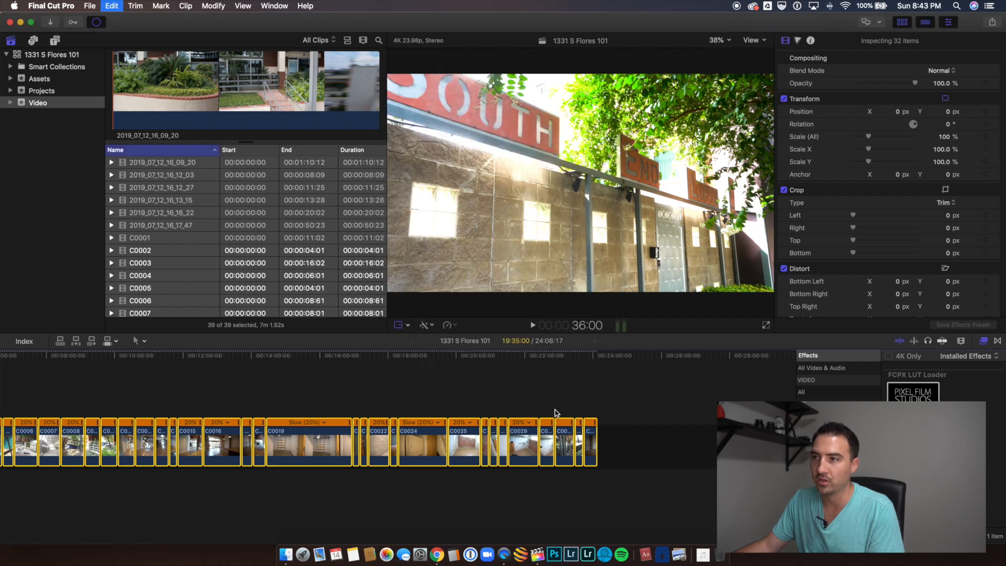
Step: Examine the graded C-series clips through to the end of the timeline and the ungraded 2019_07_12 clips at its start
scroll(542, 407, left, 5)
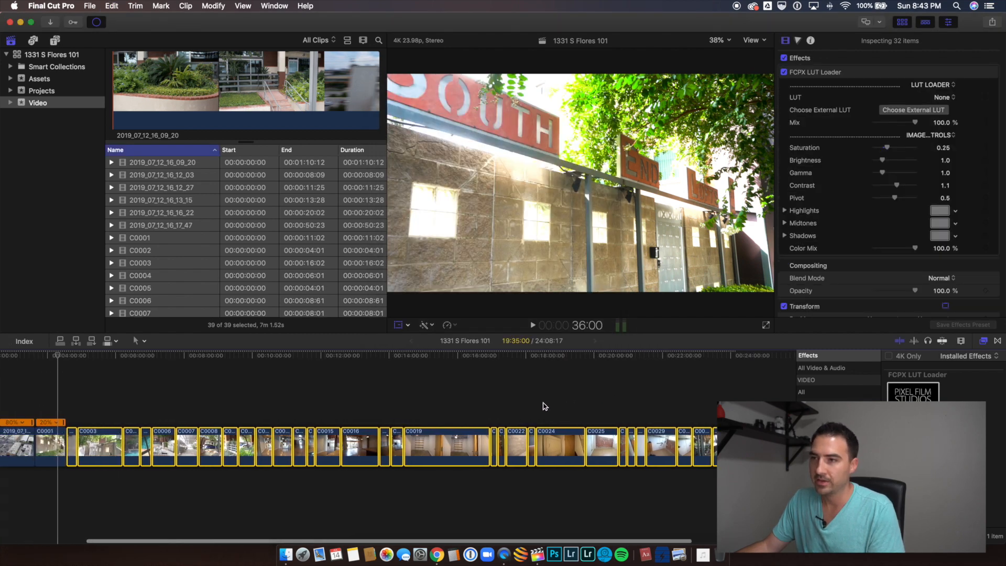
click(229, 403)
click(329, 403)
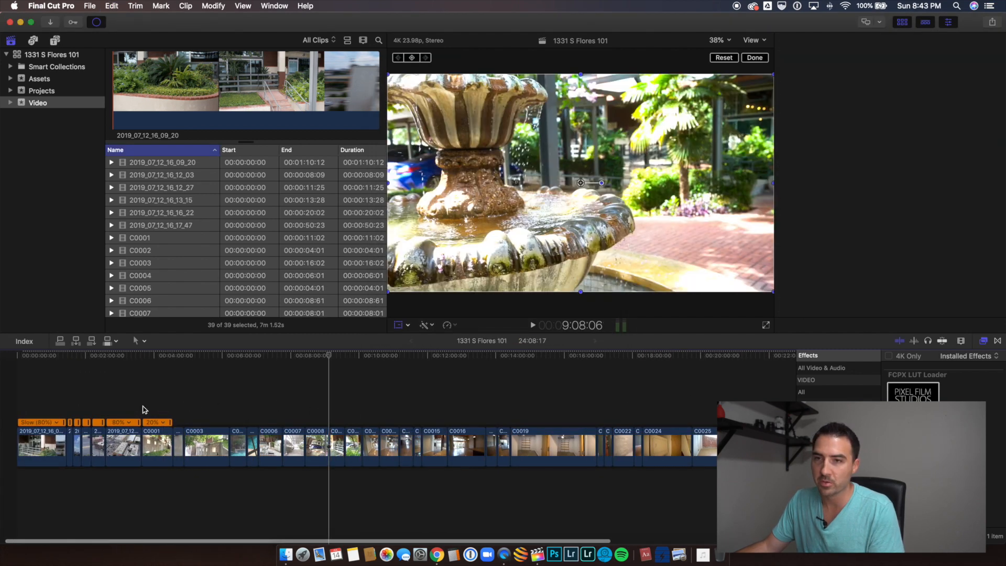
click(156, 443)
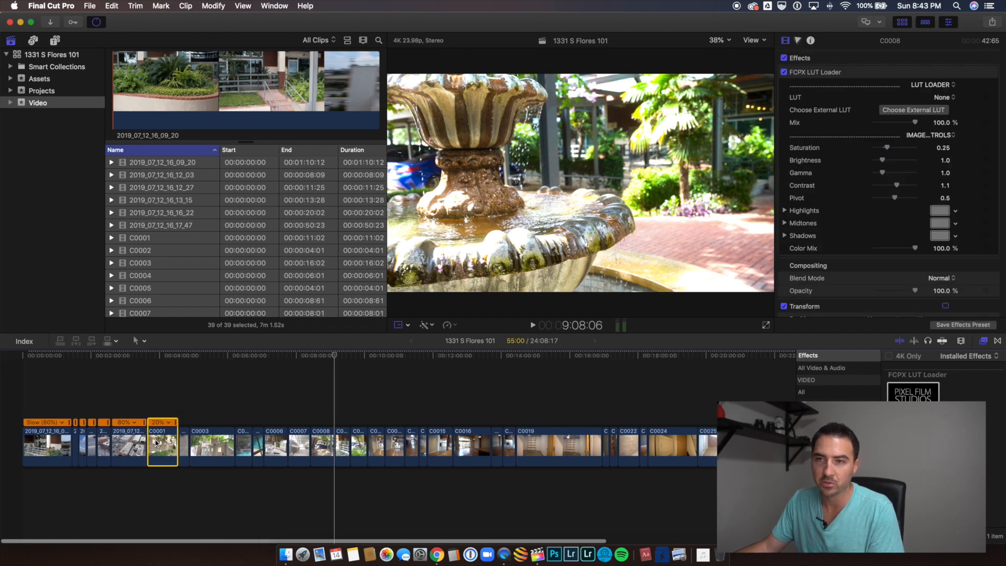
click(119, 443)
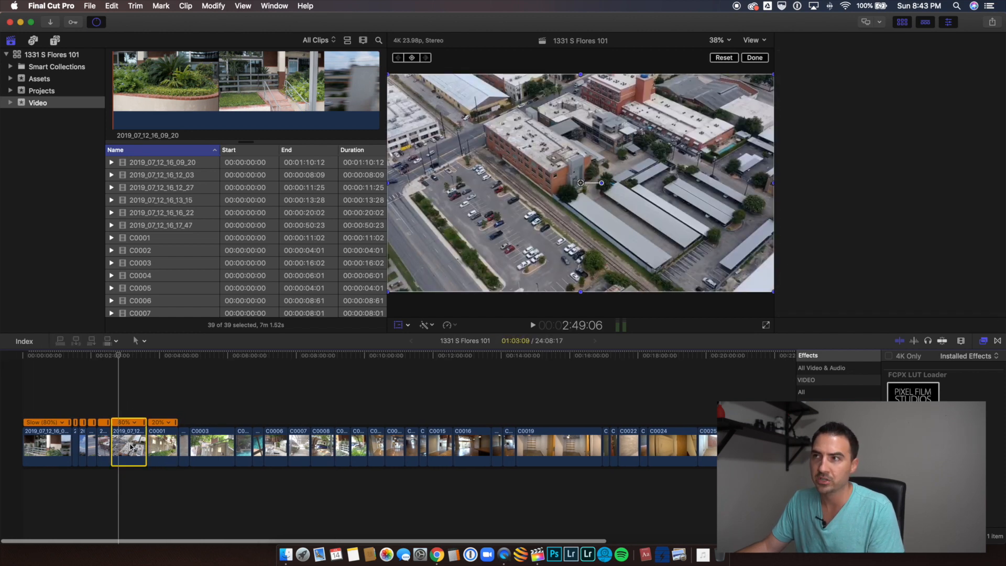
click(47, 412)
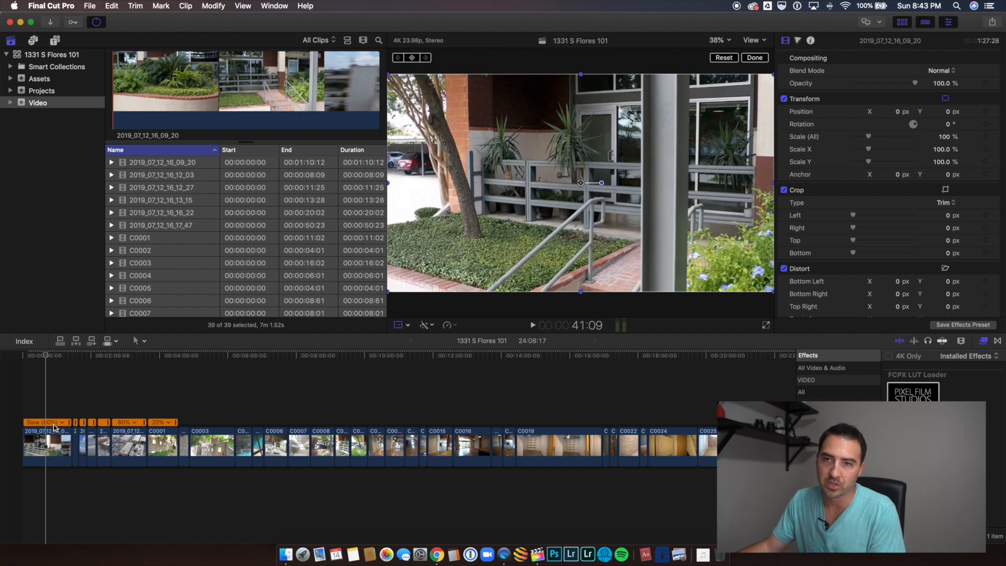
click(47, 411)
click(51, 439)
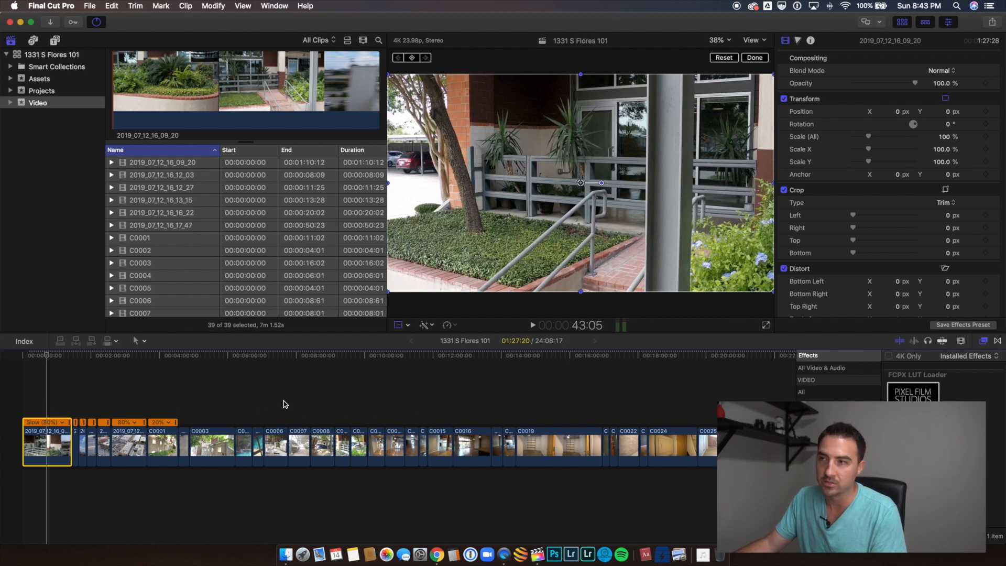
scroll(561, 389, right, 5)
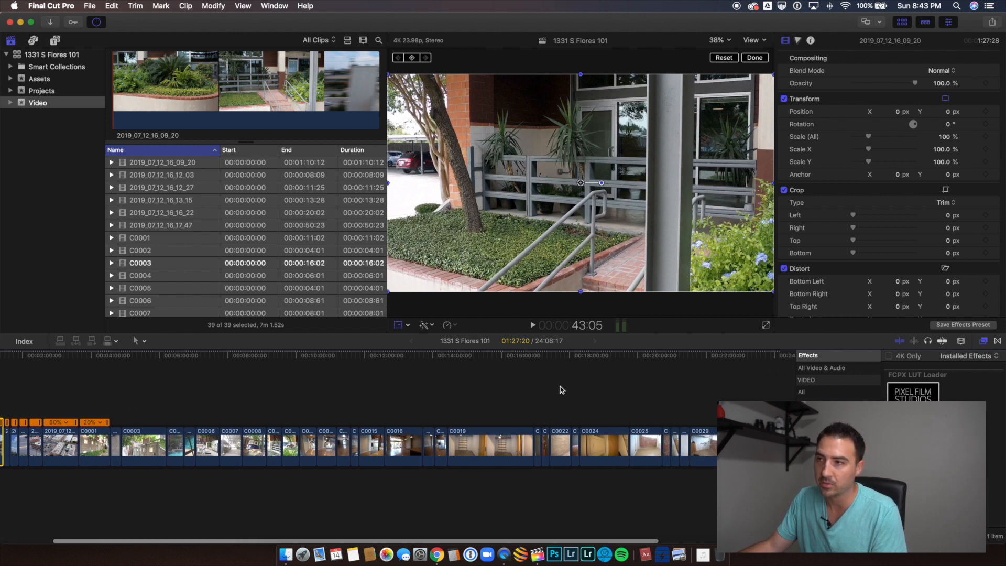
click(657, 415)
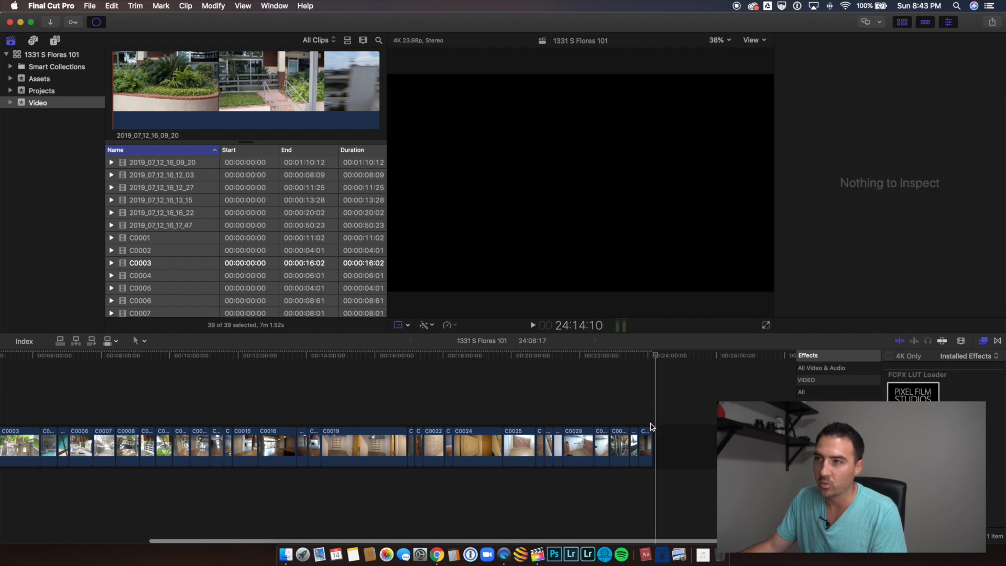
scroll(614, 413, left, 5)
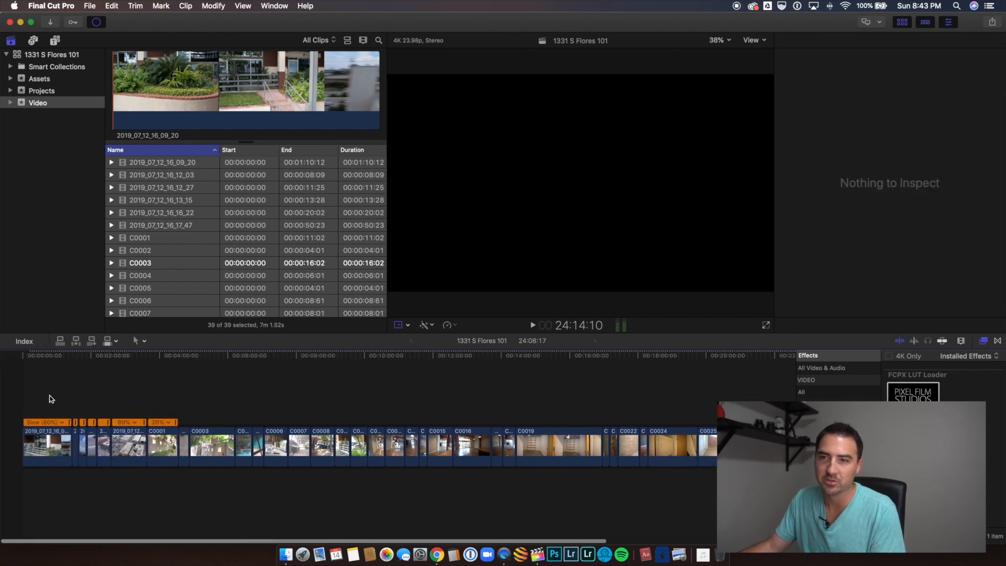
click(47, 399)
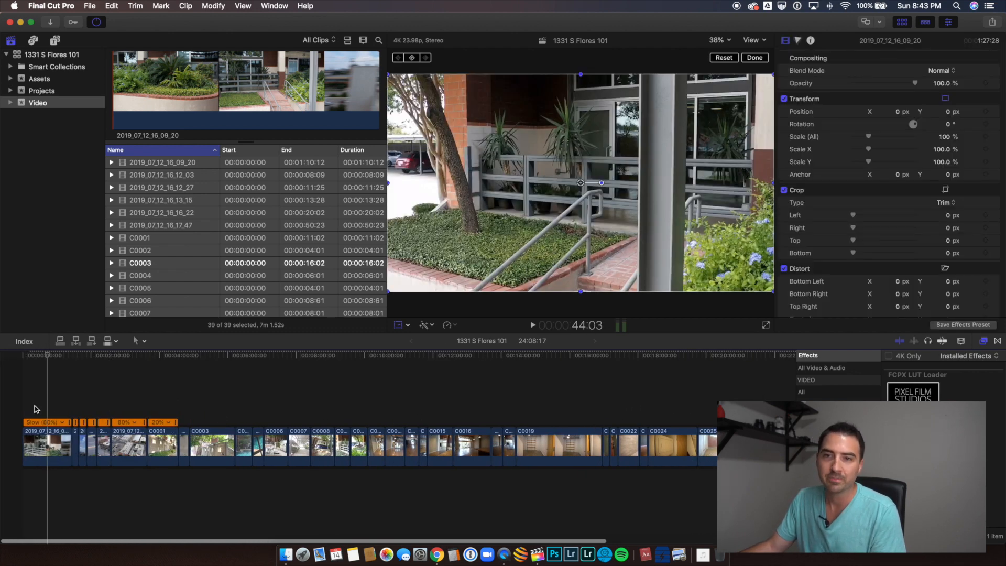
Step: Examine the opening clip 2019_07_12_16_09_20 at several points along its length and hide the effects browser
key(super+equal)
key(super+equal)
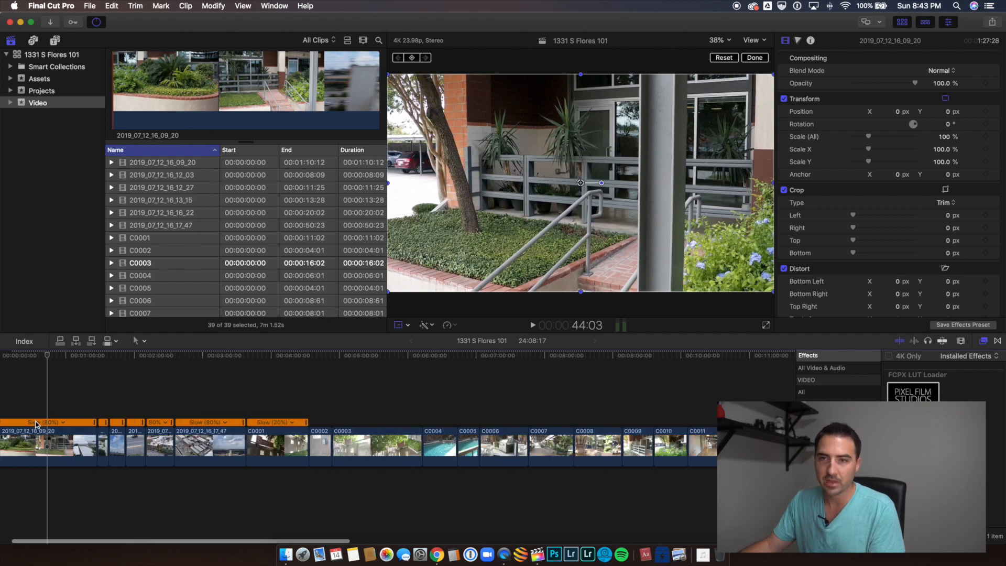
scroll(63, 435, left, 3)
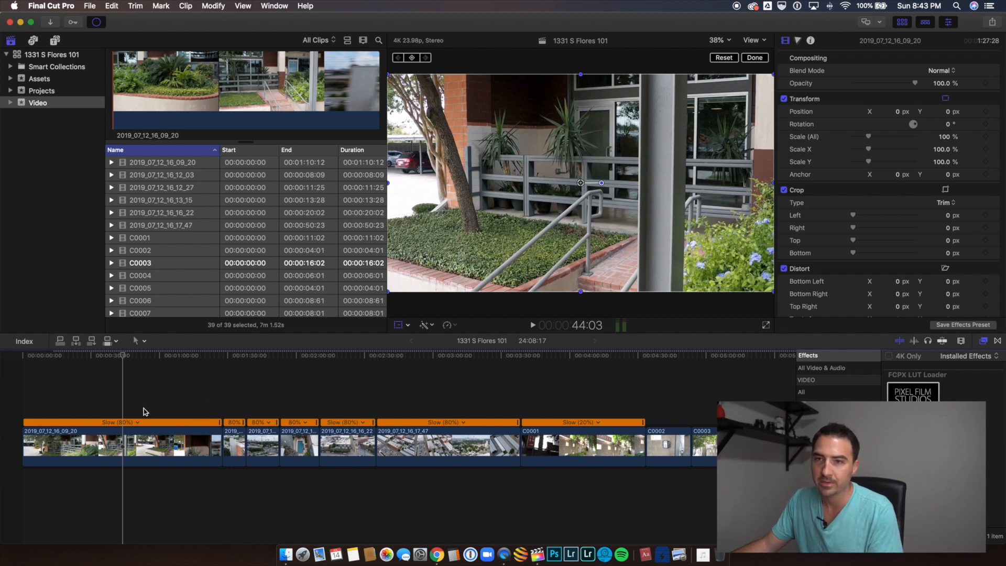
click(38, 412)
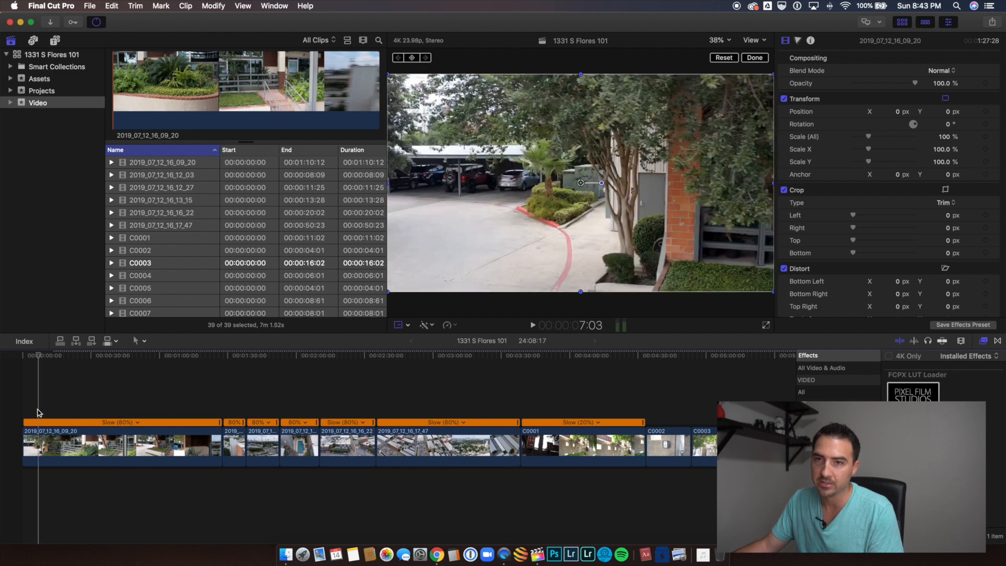
click(108, 412)
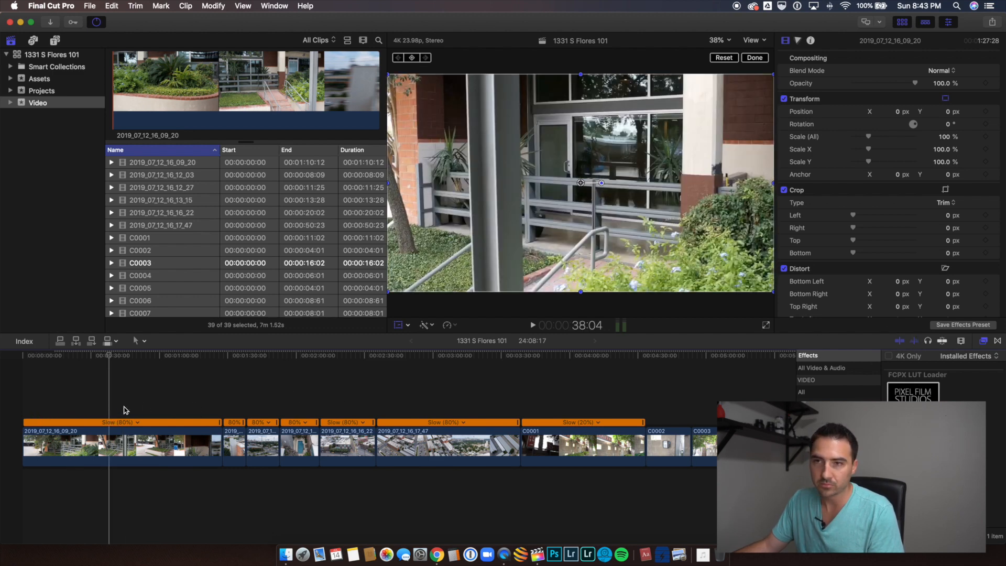
click(151, 410)
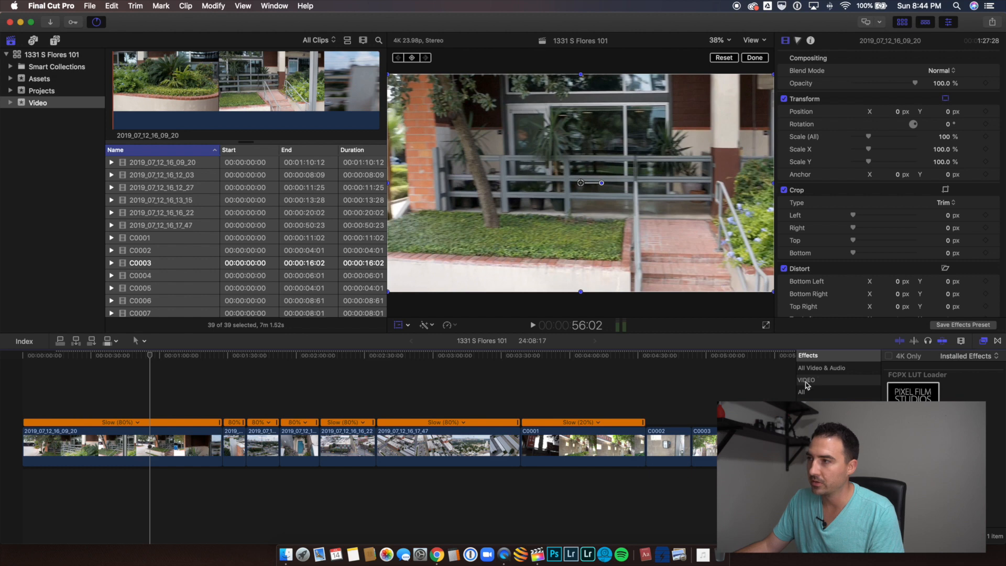
click(984, 341)
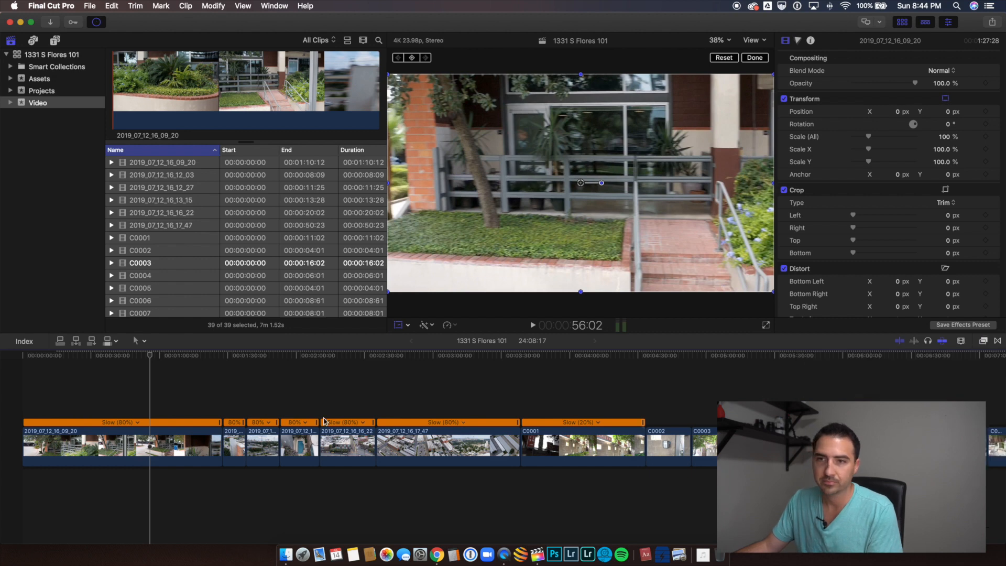
Step: Split clip 2019_07_12_16_09_20 at about 9 and 13 seconds to isolate a short section showing the tree and entrance railing
click(80, 409)
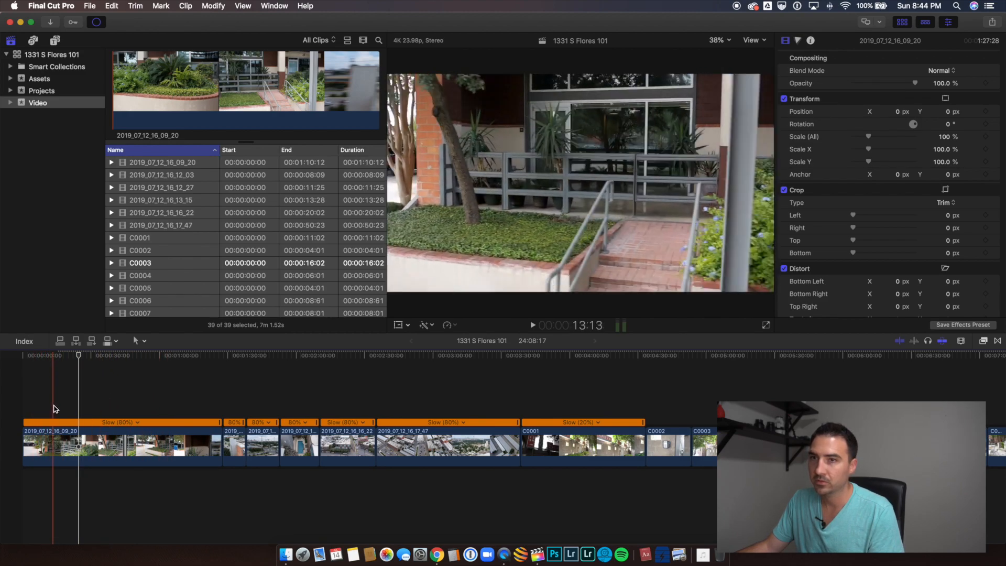
key(b)
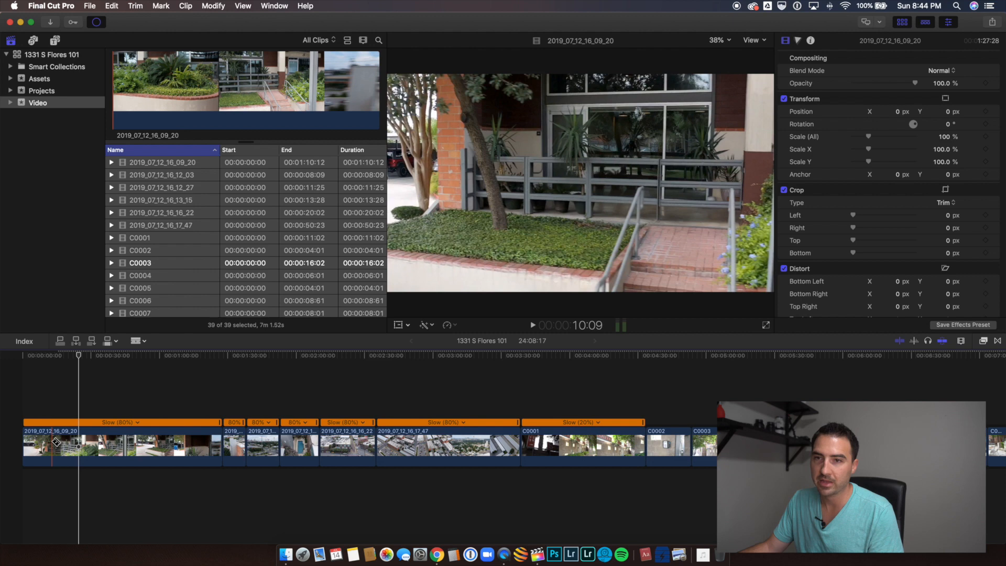
click(52, 442)
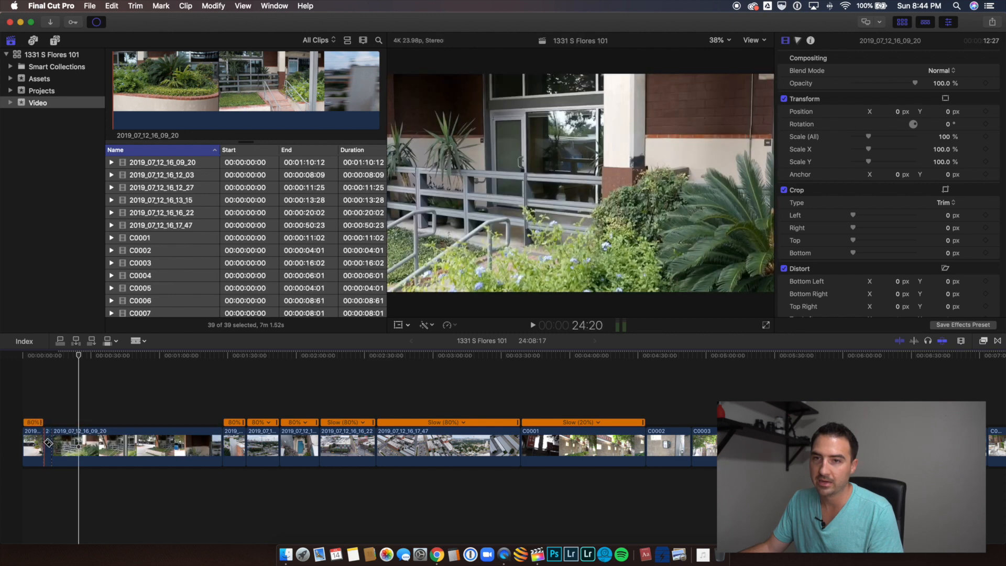
click(48, 443)
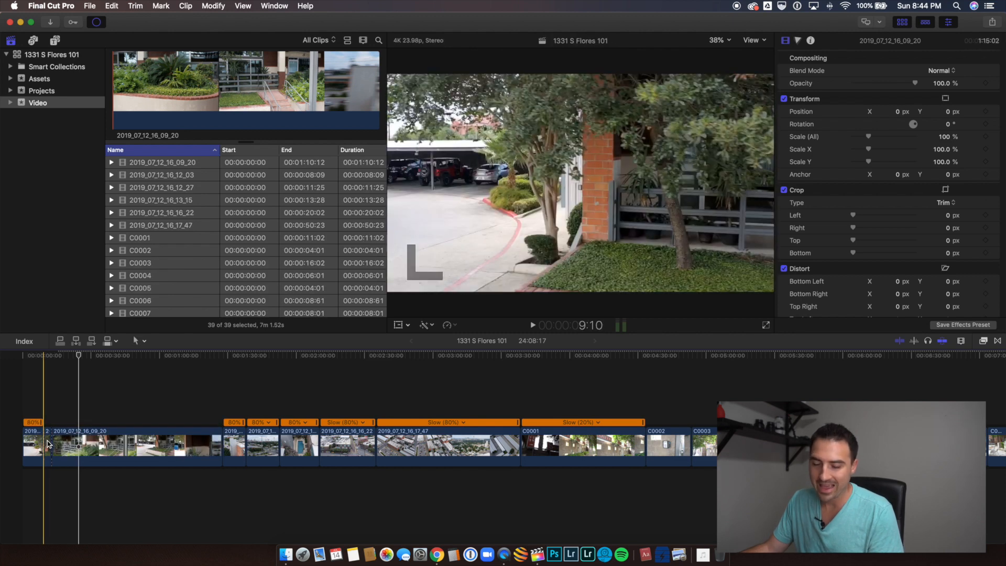
click(48, 443)
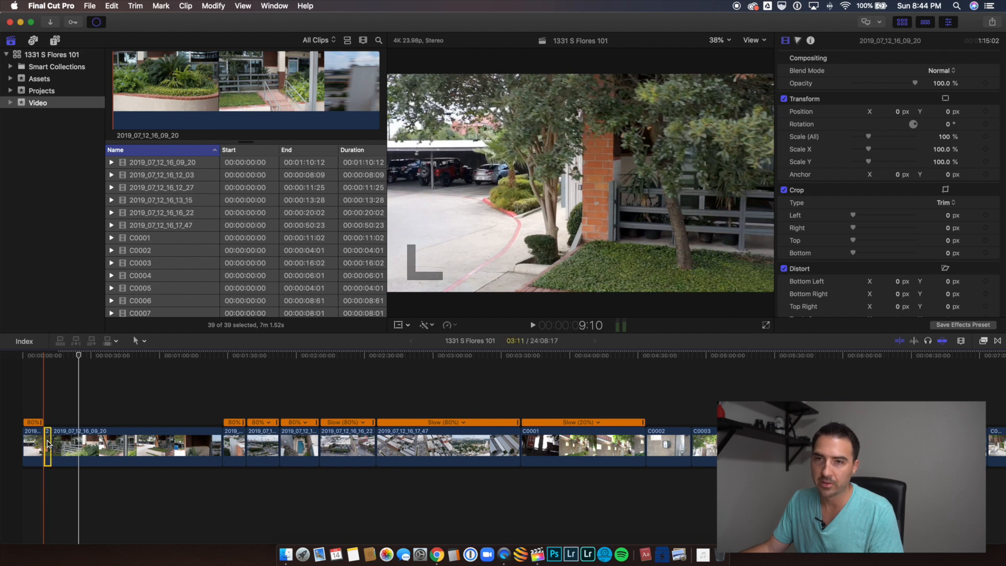
key(super+equal)
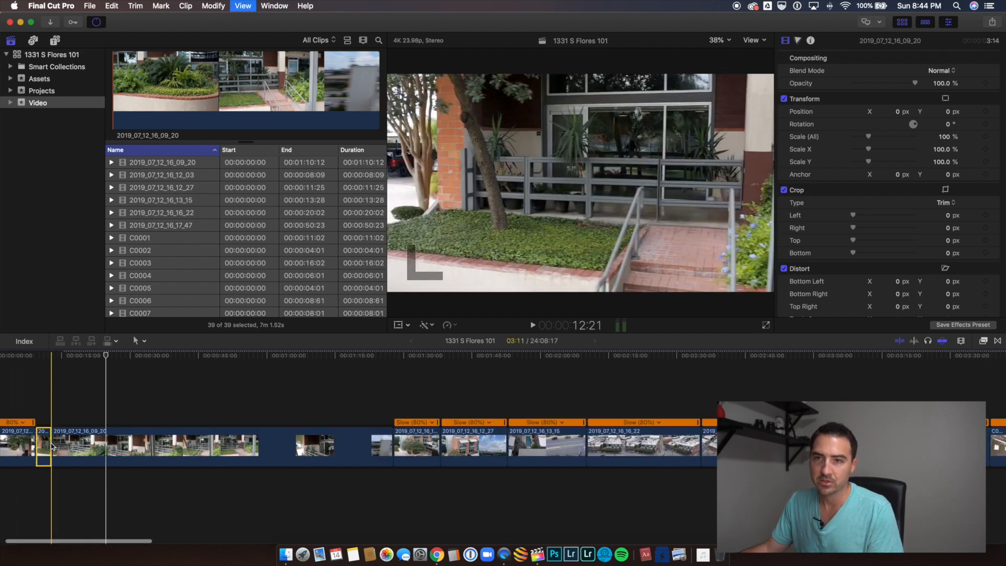
key(super+equal)
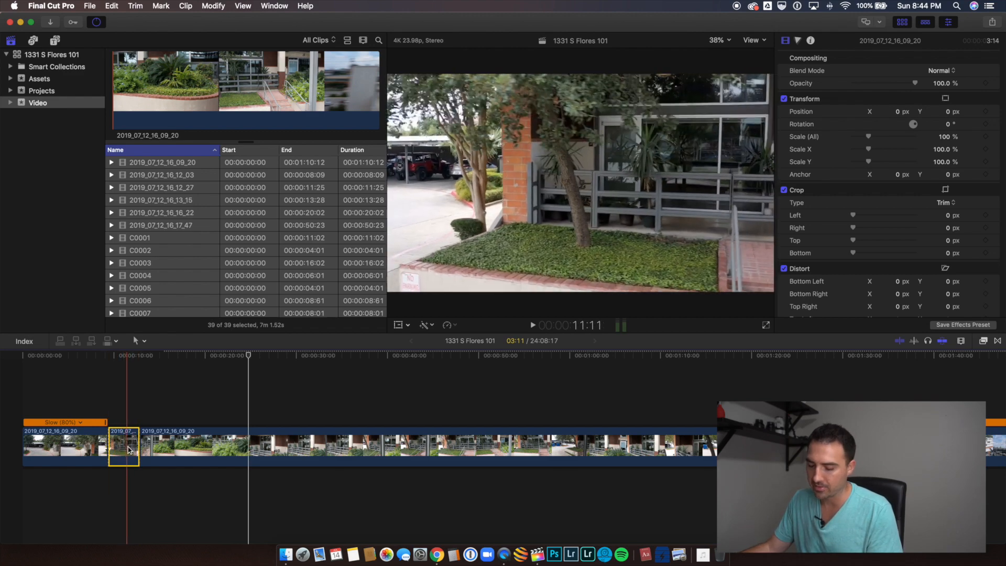
Step: Split the remainder of clip 2019_07_12_16_09_20 at about 24 and 26 seconds to isolate the short entrance door section
key(p)
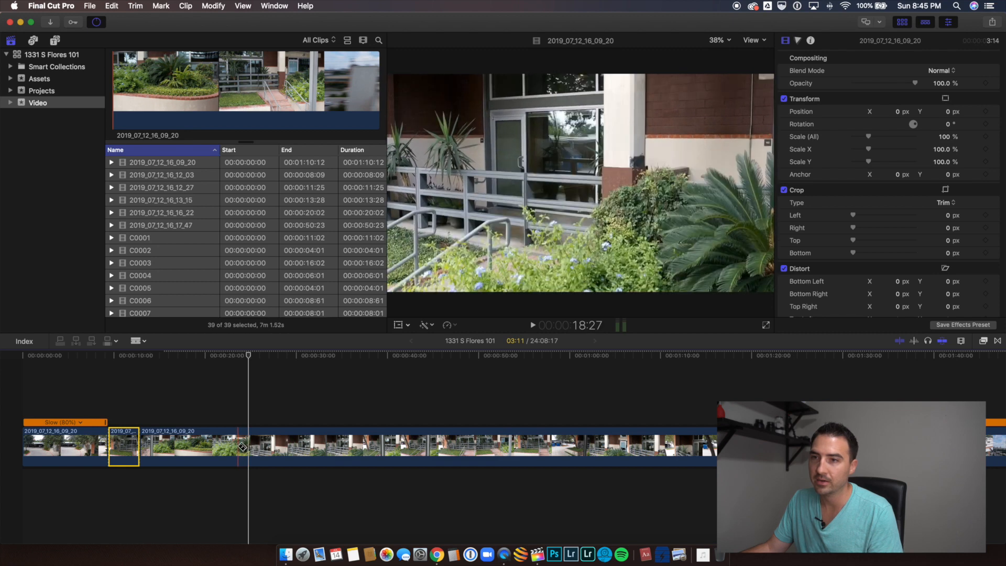
click(238, 447)
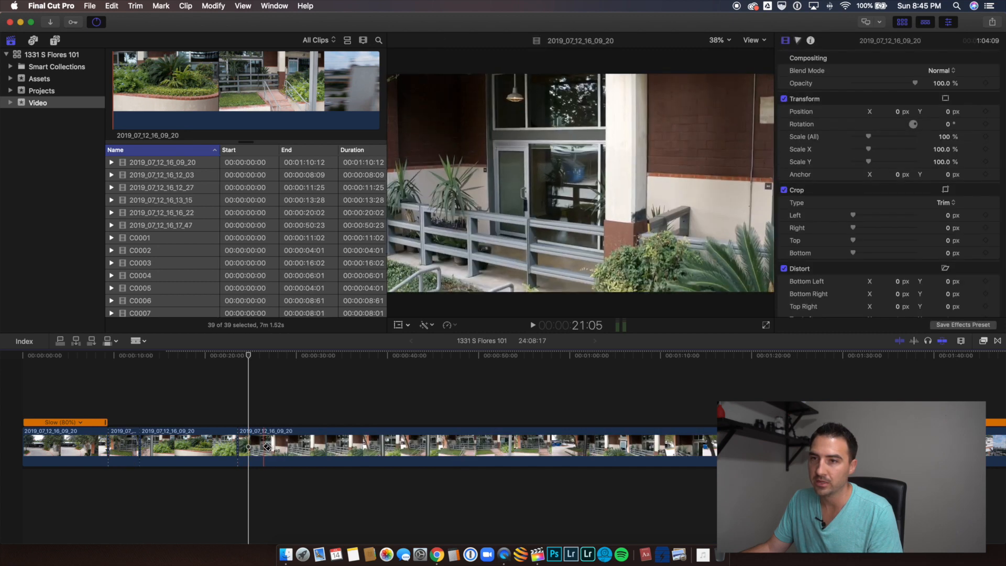
scroll(157, 445, right, 5)
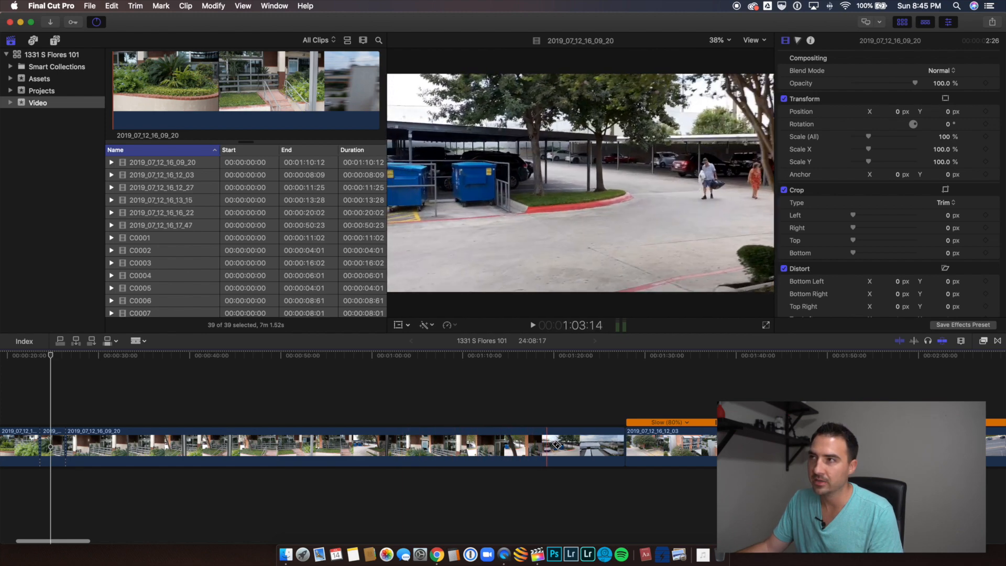
key(a)
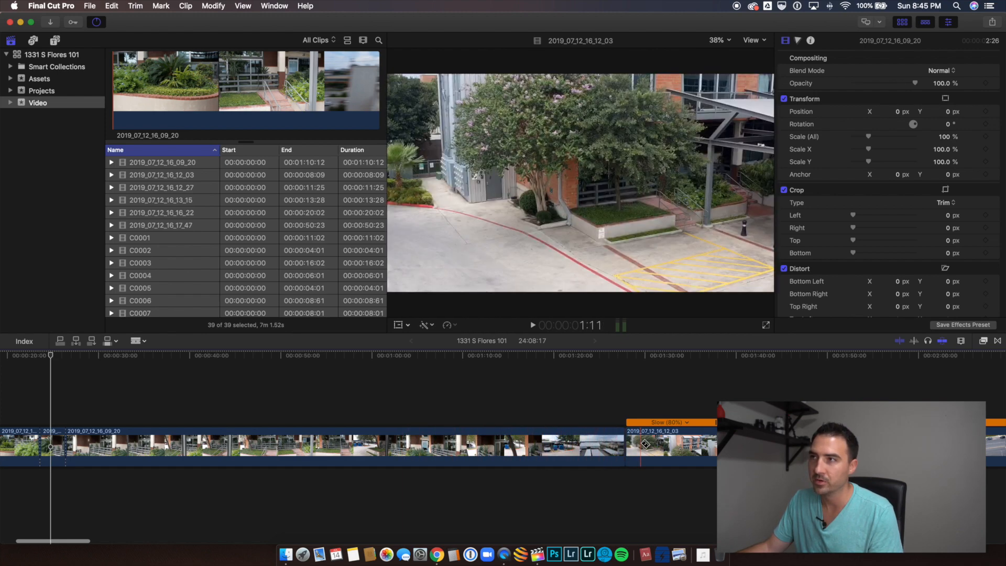
scroll(124, 444, left, 5)
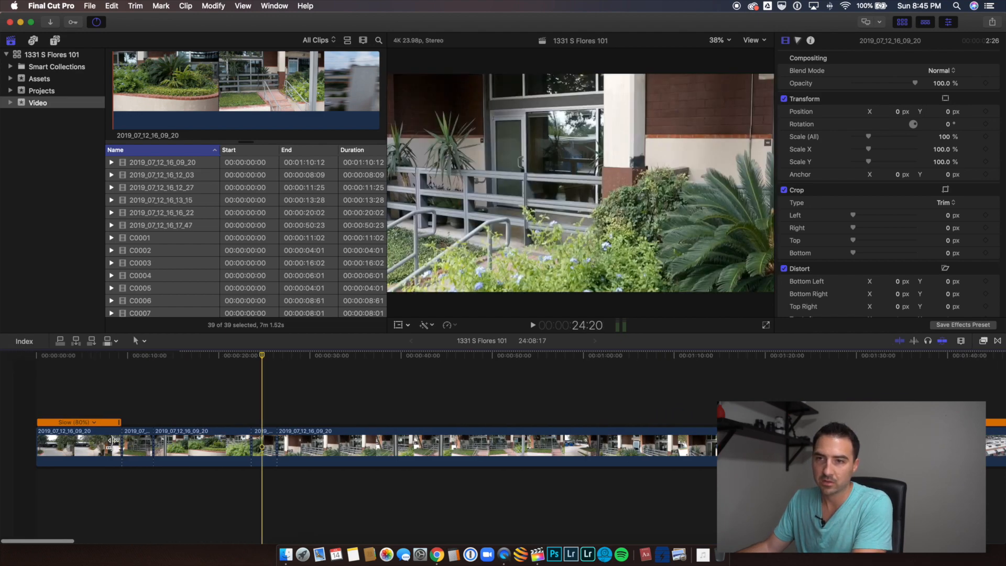
Step: Delete the beginning, middle and long end pieces of clip 2019_07_12_16_09_20, keeping only its two short isolated sections
click(82, 444)
key(Delete)
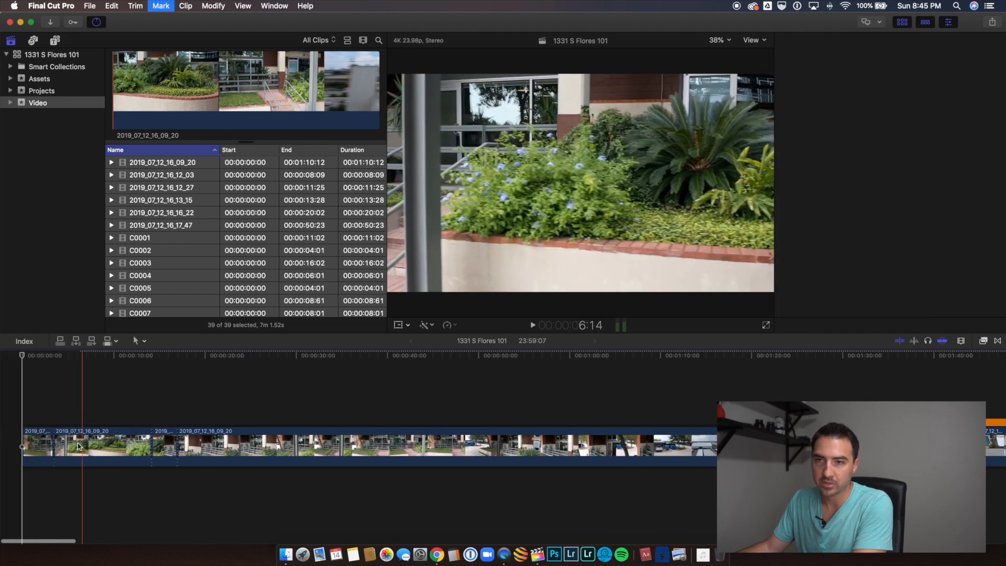
click(134, 450)
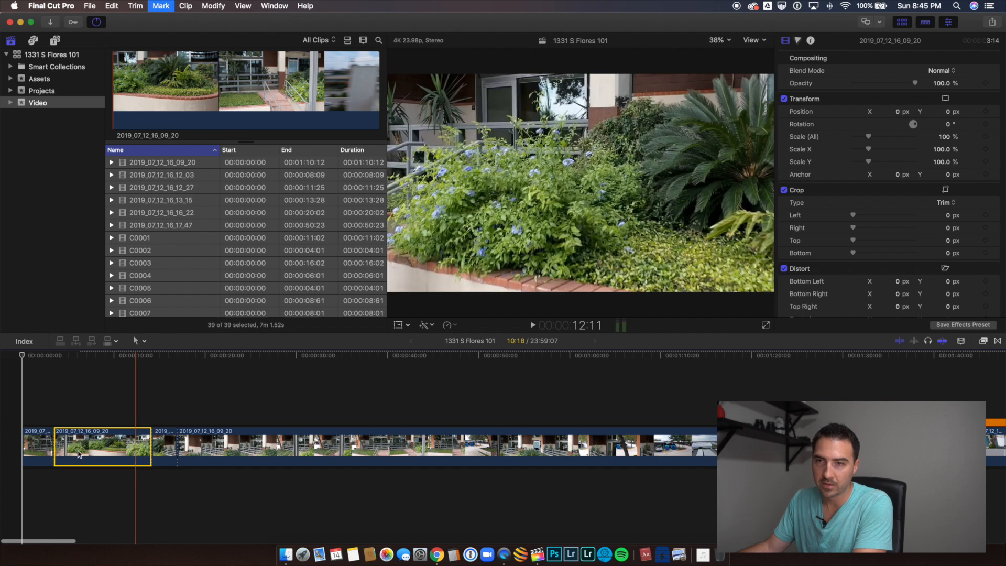
key(Delete)
click(209, 445)
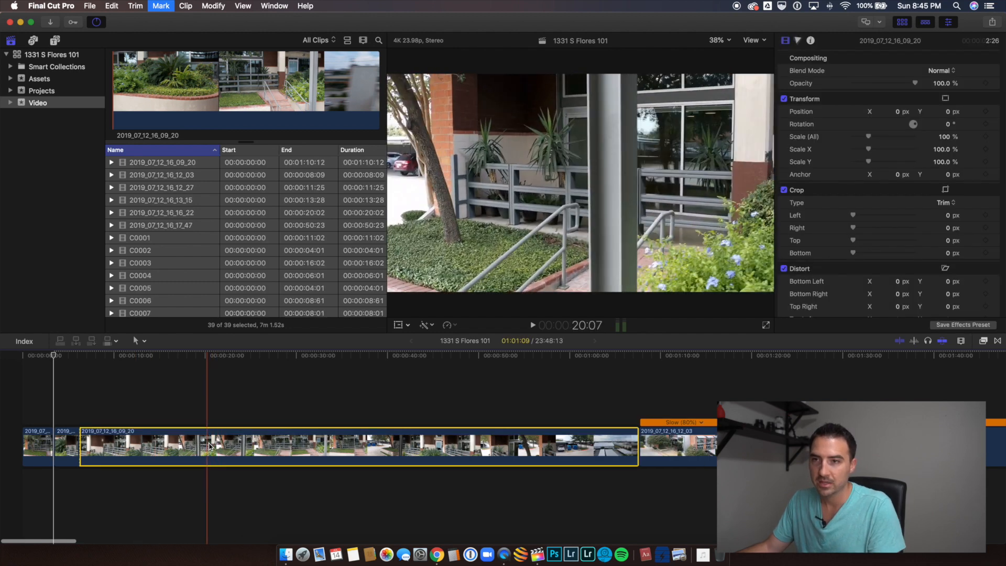
key(Delete)
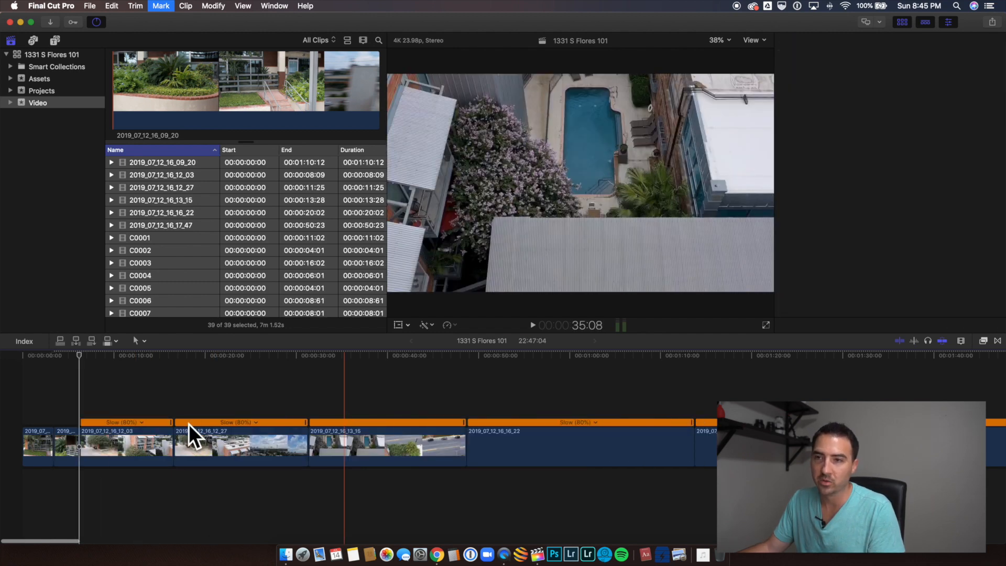
Step: Check the transcoding and rendering progress in the background tasks list and close it
click(96, 22)
scroll(110, 86, down, 4)
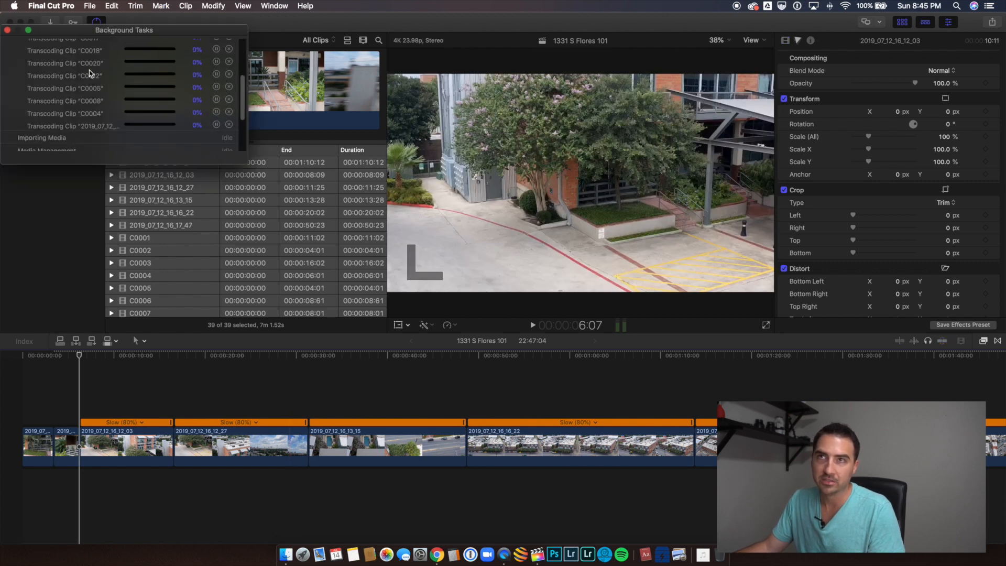
scroll(105, 89, up, 5)
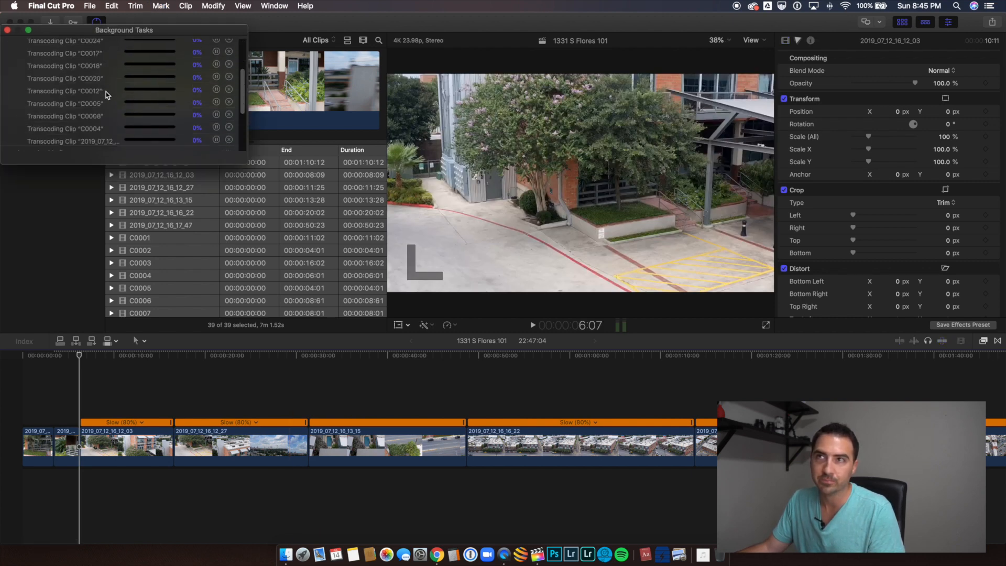
scroll(106, 95, down, 8)
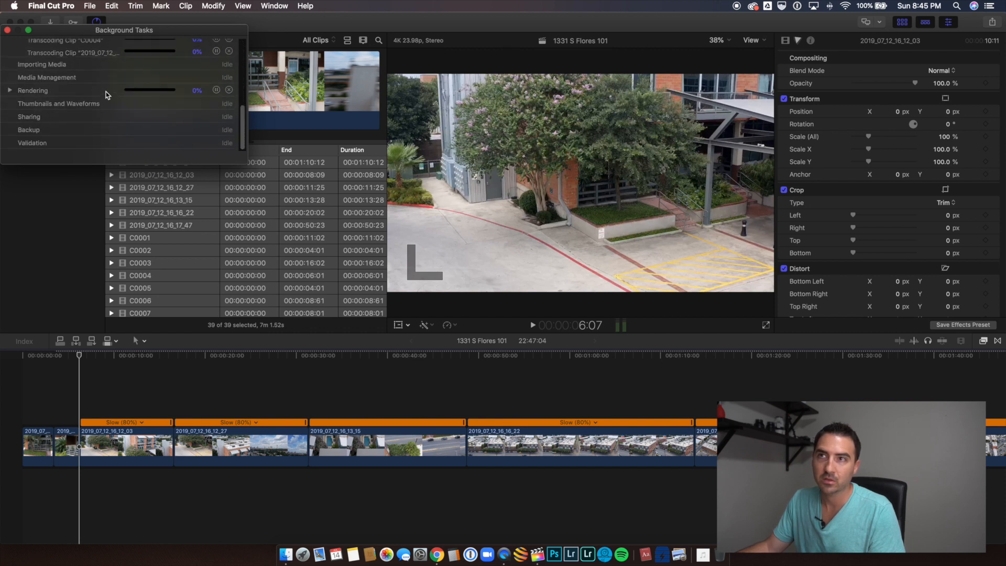
scroll(107, 95, up, 8)
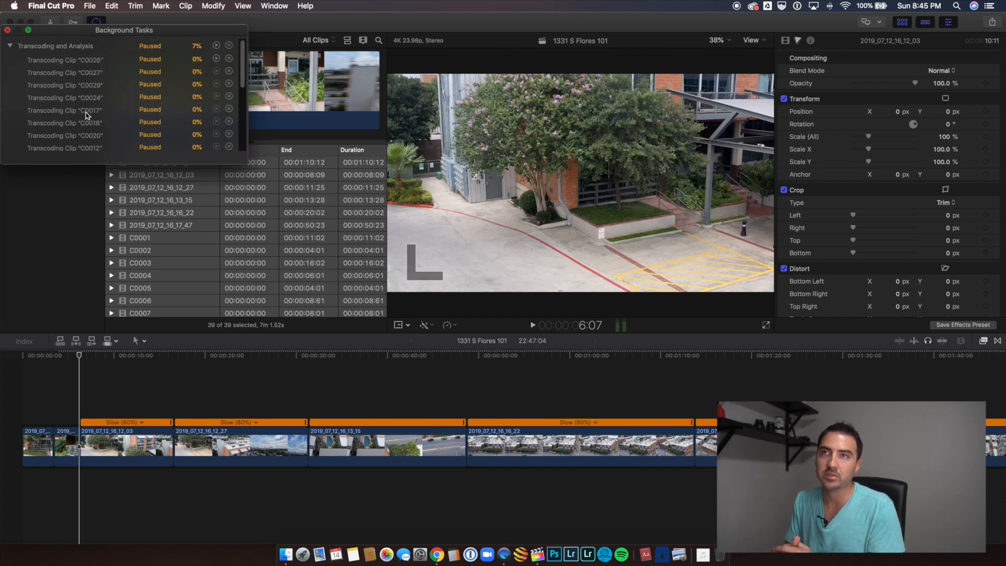
click(7, 30)
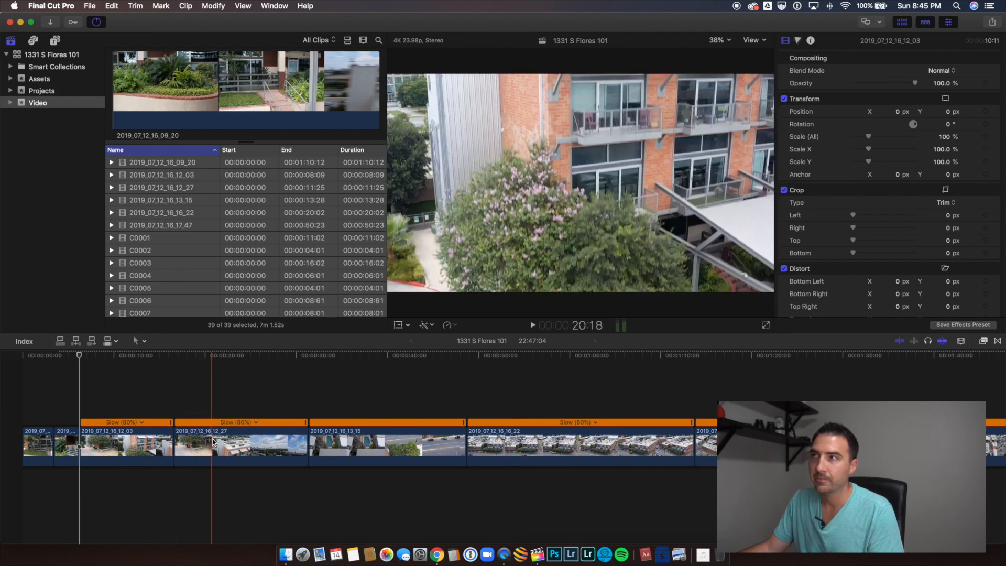
Step: Cut clip 2019_07_12_16_12_27 at about 19 and 26 seconds on the timeline and delete the pieces before and after that section
click(266, 437)
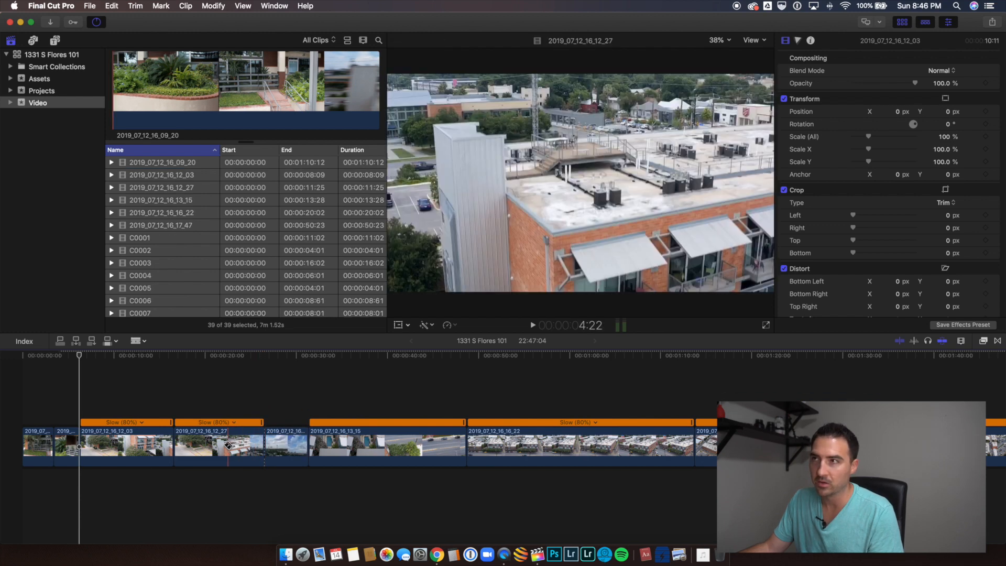
click(197, 446)
key(a)
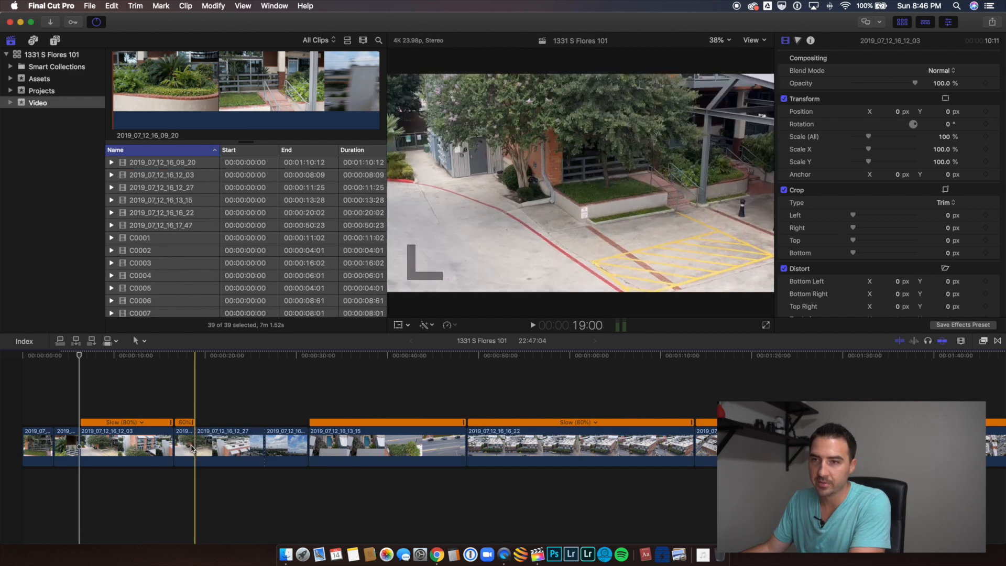
click(186, 448)
key(Delete)
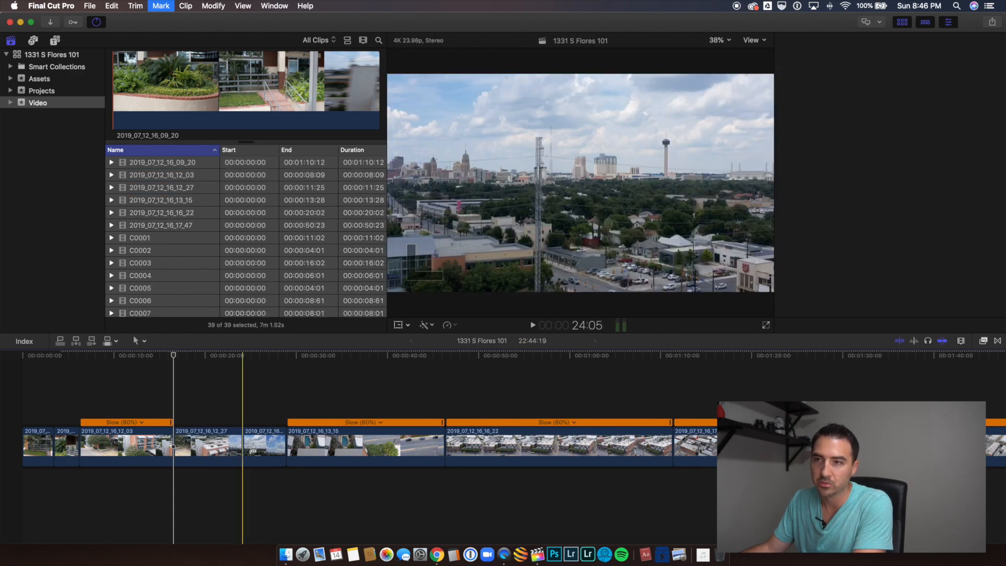
click(263, 451)
key(Delete)
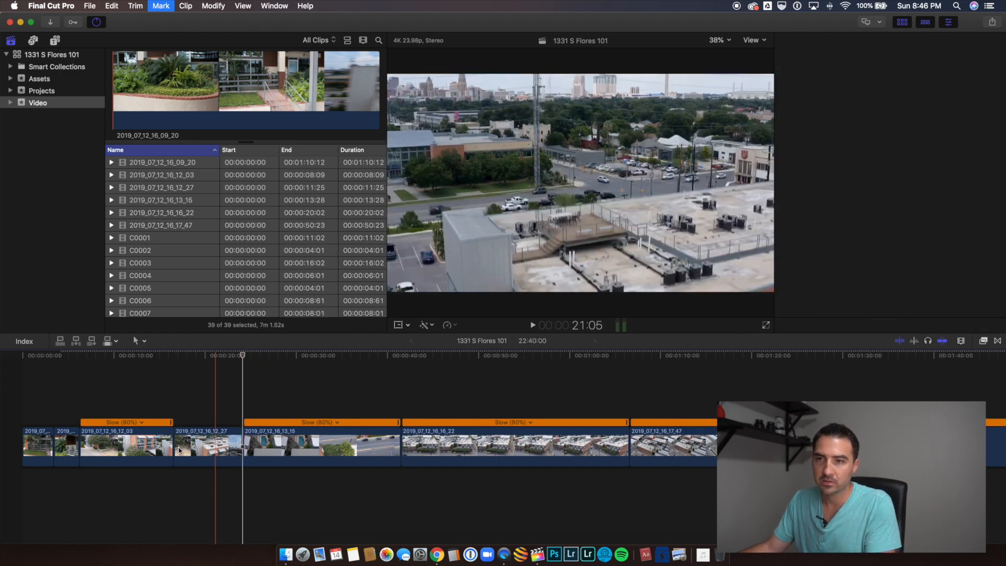
Step: Delete clip 2019_07_12_16_12_03 and extend the end of clip 2019_07_12_16_12_27 to a duration of about 10 seconds
click(143, 452)
key(Delete)
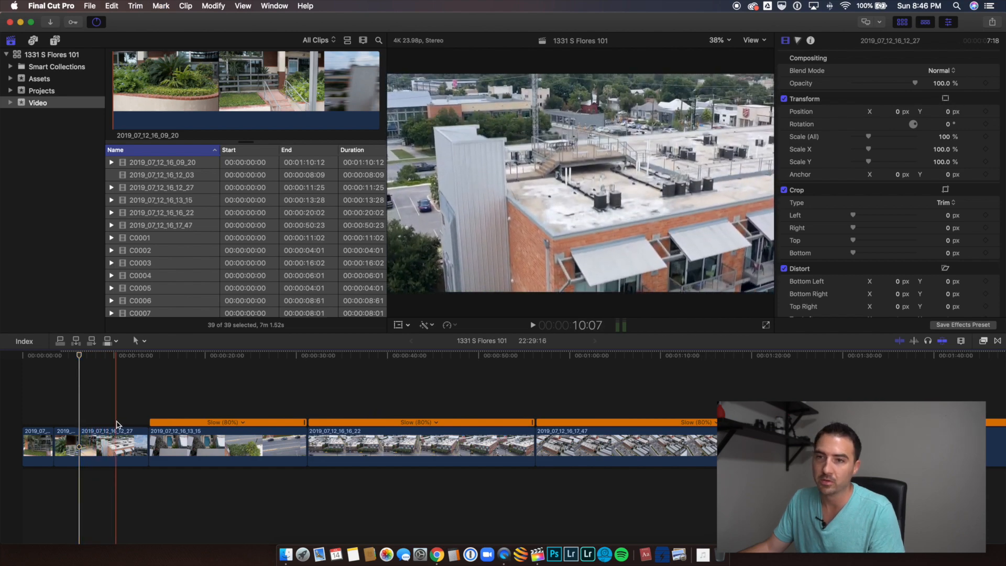
click(126, 442)
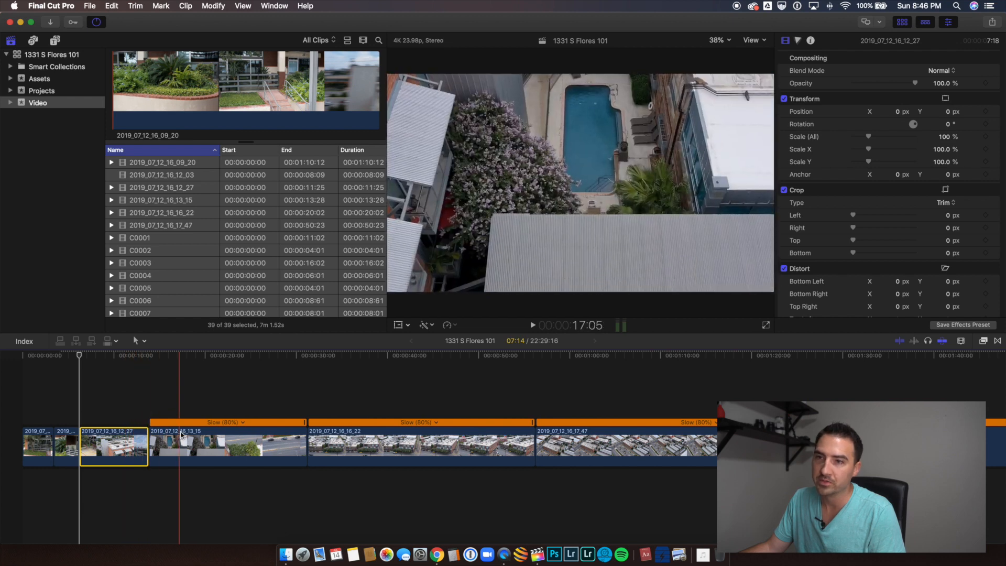
drag(146, 440, 162, 442)
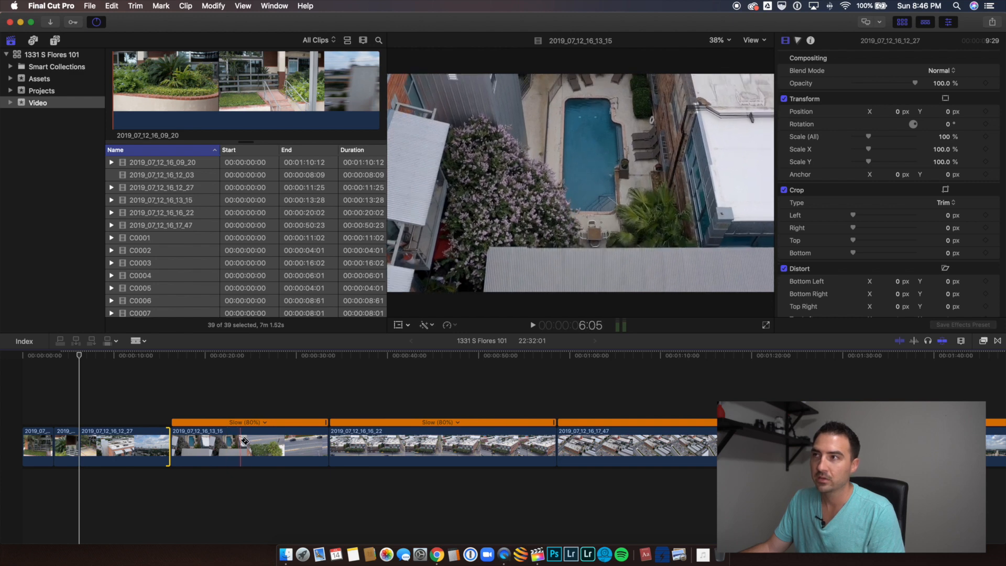
Step: Cut clip 2019_07_12_16_13_15 at about 24 and 27 seconds on the timeline and delete the pieces before and after that section
key(super+b)
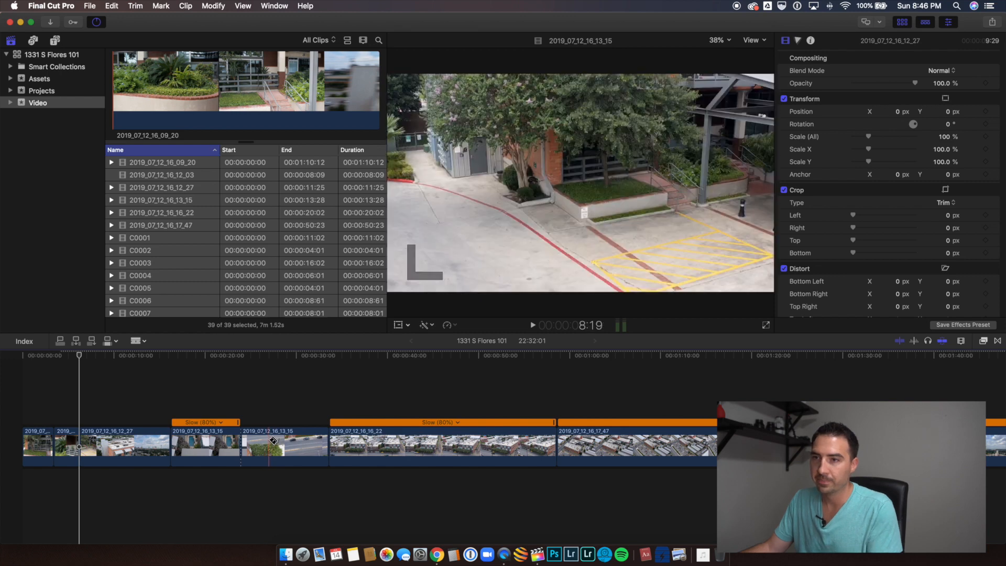
click(269, 441)
key(a)
click(303, 447)
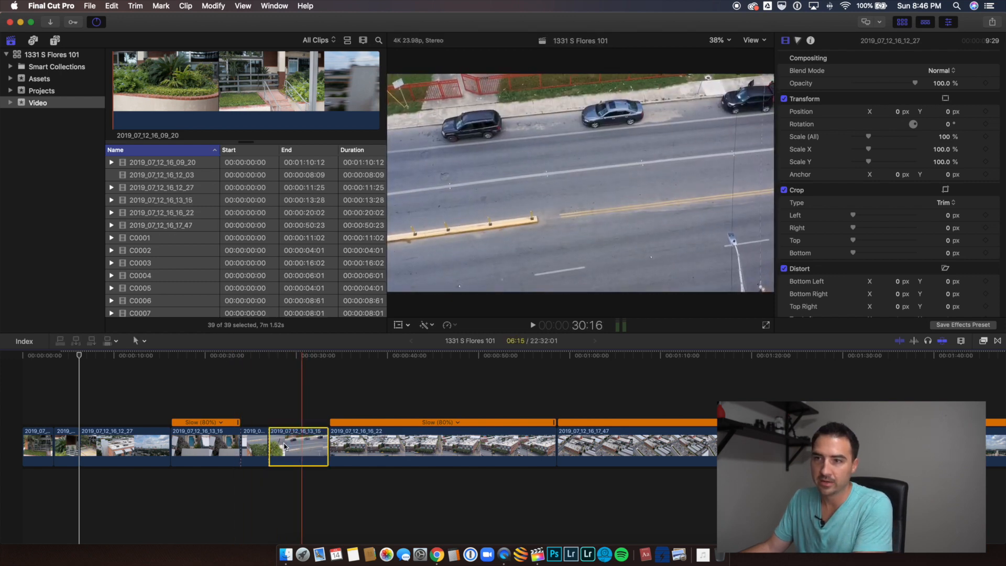
key(BackSpace)
click(207, 451)
key(BackSpace)
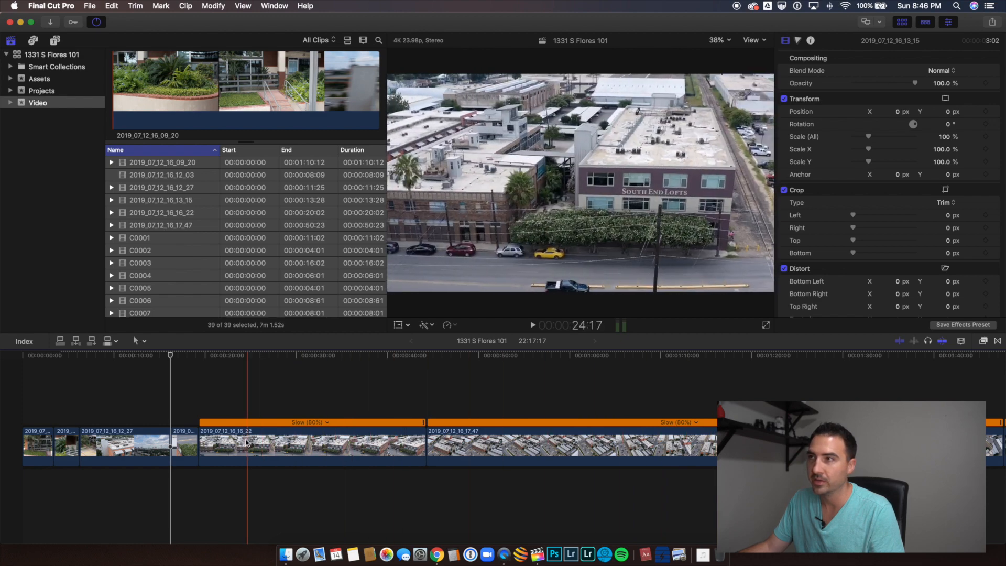
Step: Cut clip 2019_07_12_16_16_22 at about 31 and 35 seconds on the timeline and delete the pieces before and after that section
key(b)
click(343, 444)
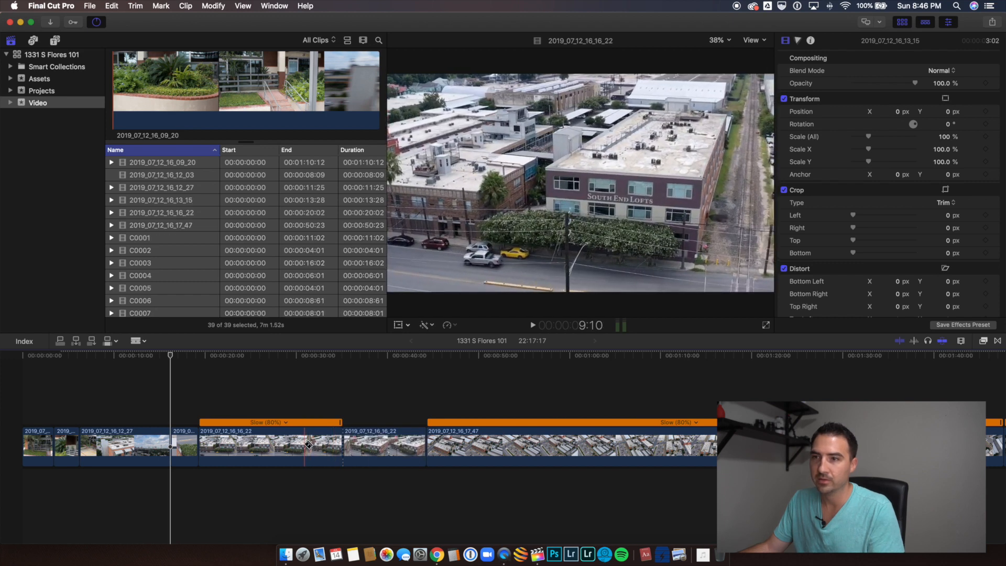
click(305, 444)
key(a)
click(271, 445)
key(BackSpace)
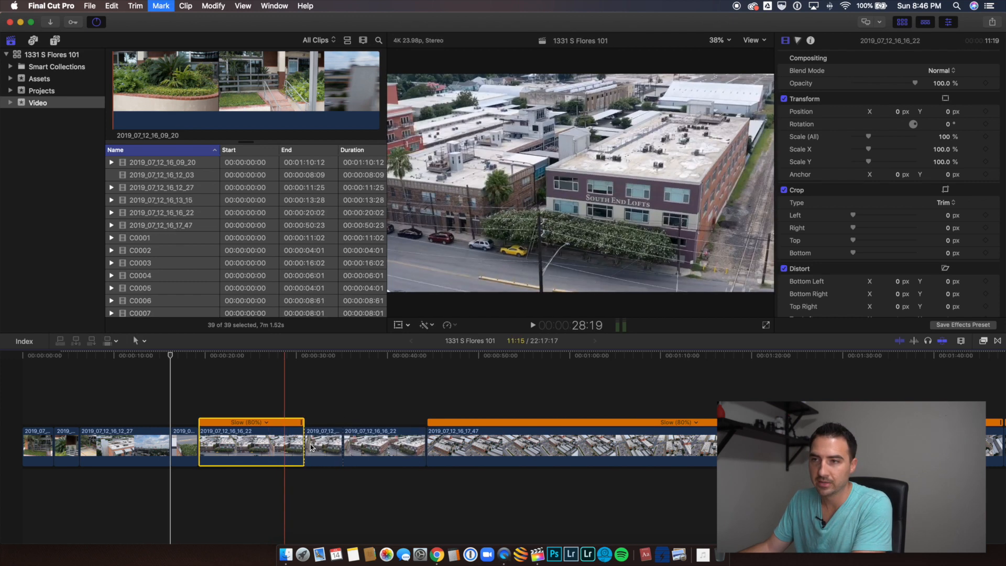
click(290, 440)
key(BackSpace)
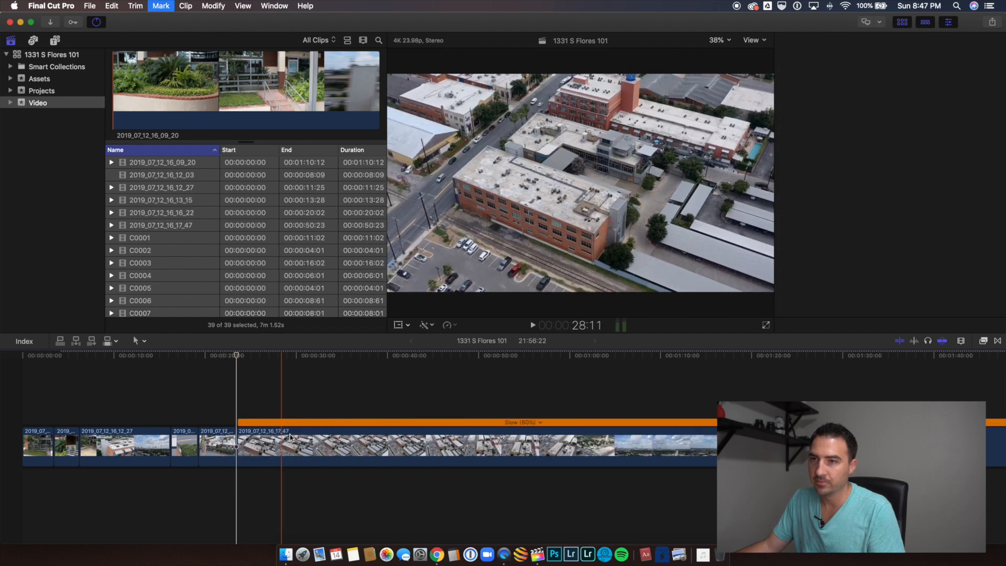
Step: Cut clip 2019_07_12_16_17_47 at about 28, 32, 63 and 66 seconds on the timeline to isolate two short sections
key(super+4)
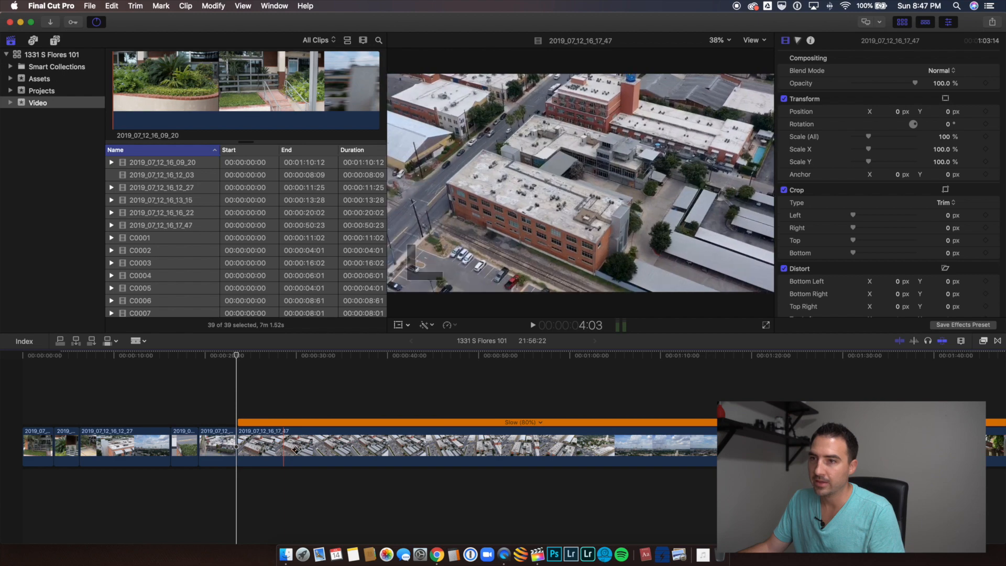
click(283, 445)
click(317, 445)
key(a)
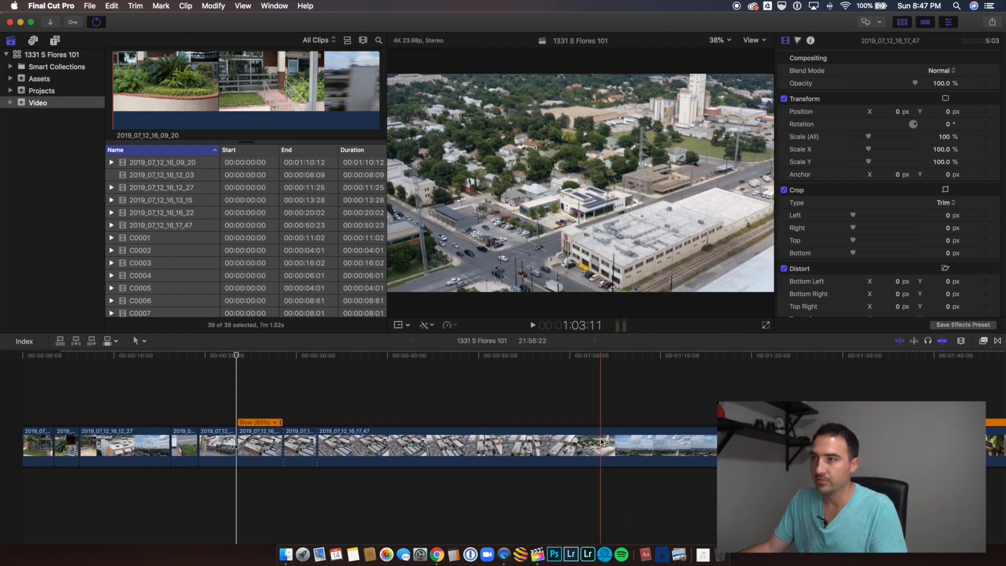
click(600, 442)
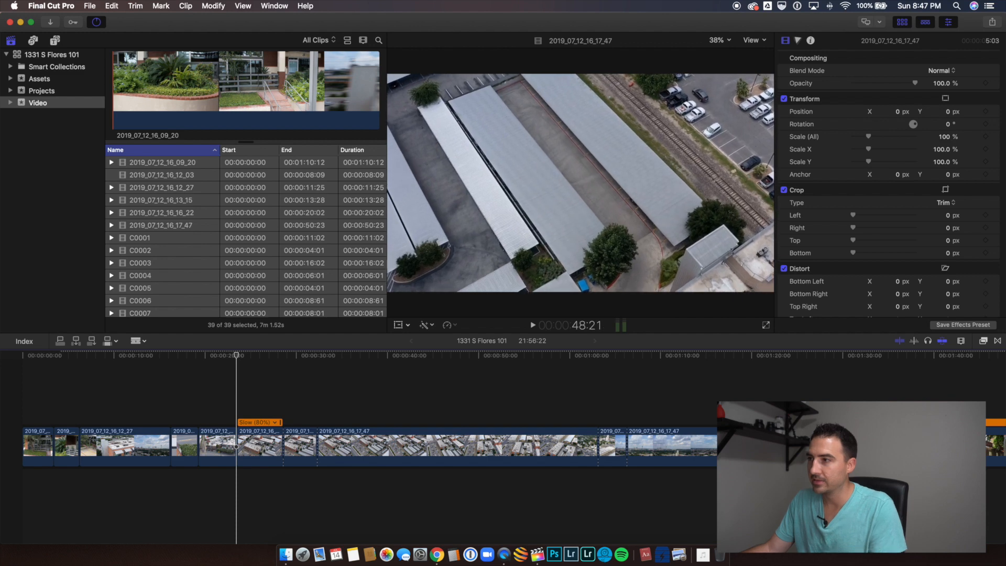
key(a)
Step: Delete the long end, long middle and beginning pieces of clip 2019_07_12_16_17_47, keeping its two short sections
scroll(790, 446, right, 1)
click(790, 446)
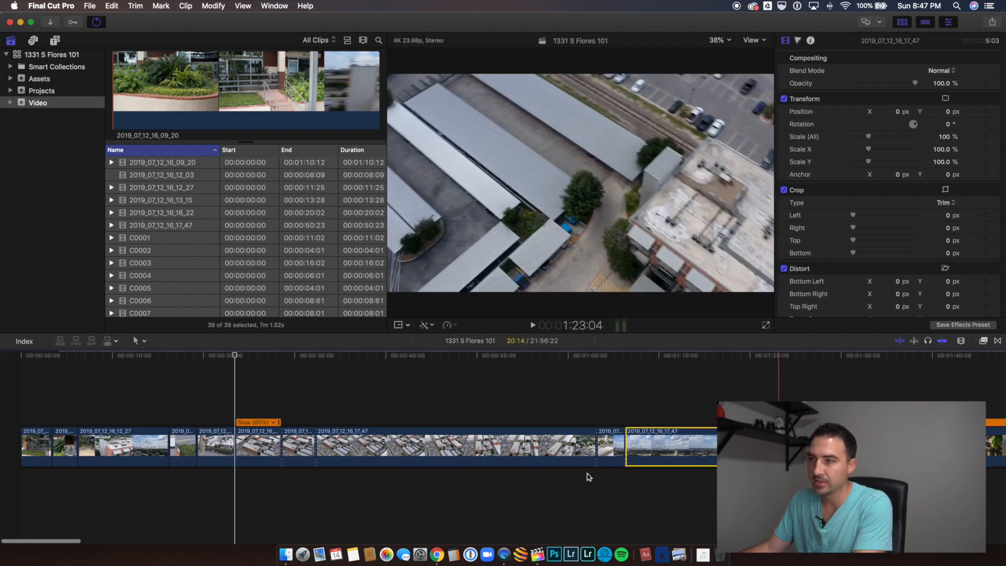
key(Delete)
click(497, 450)
key(Delete)
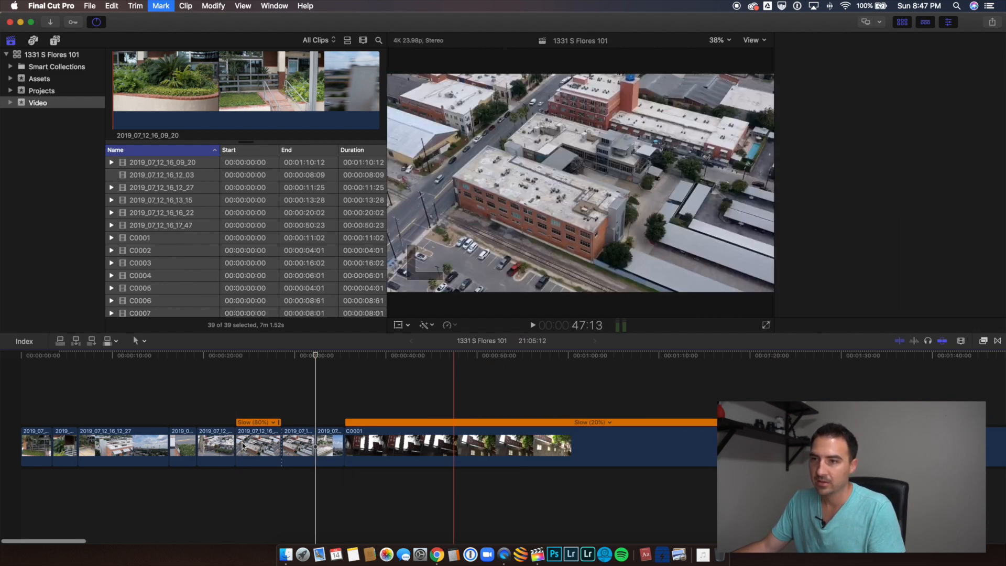
key(super+4)
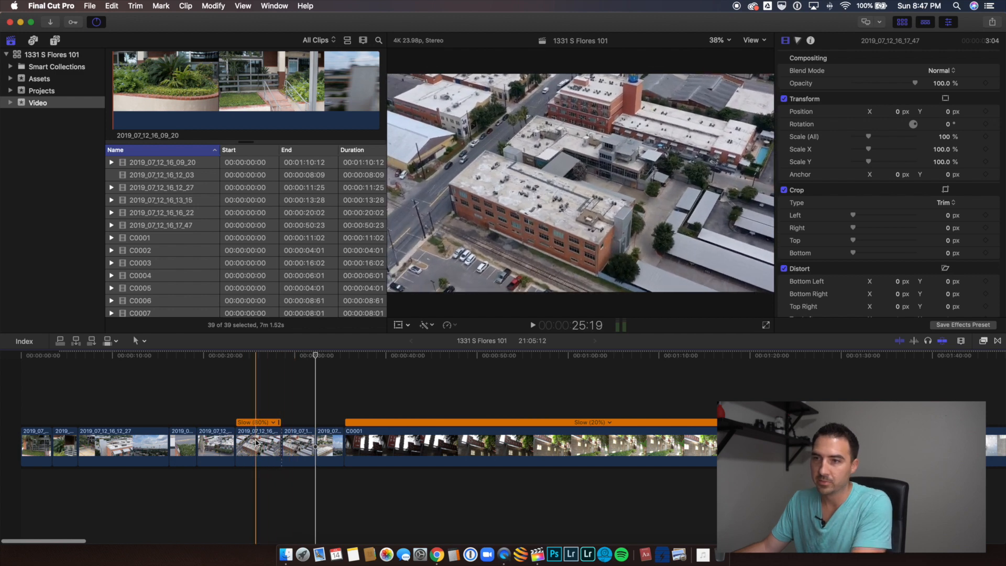
click(257, 443)
key(Delete)
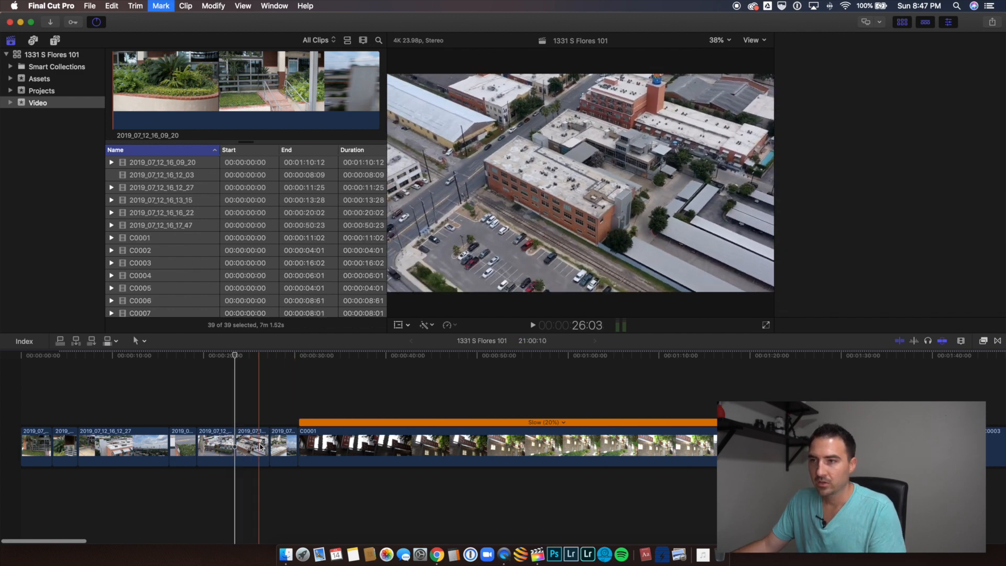
Step: Cut clip C0001 at about 1:15 and 1:19 on the timeline and delete the pieces before and after that section
scroll(278, 442, right, 5)
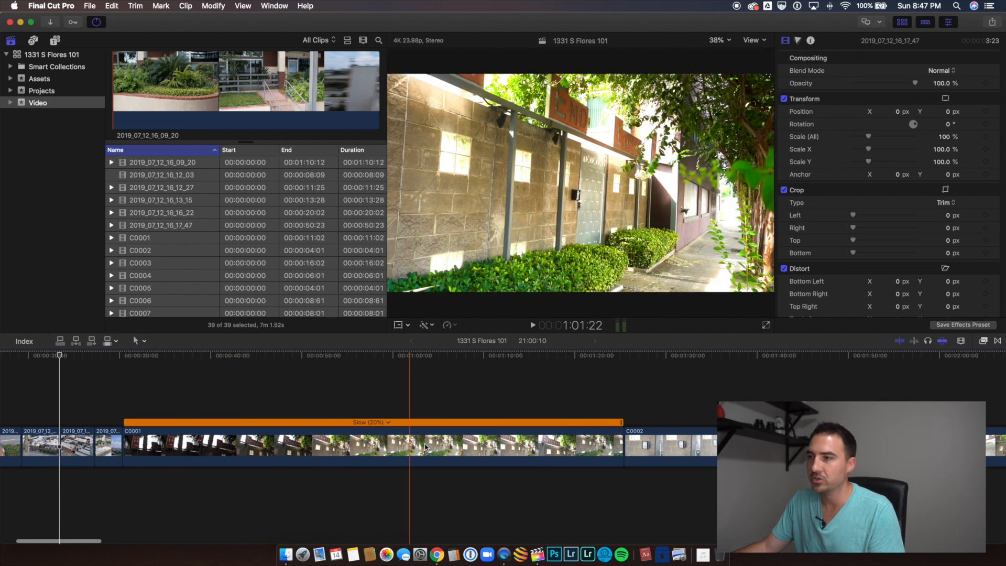
scroll(655, 445, right, 5)
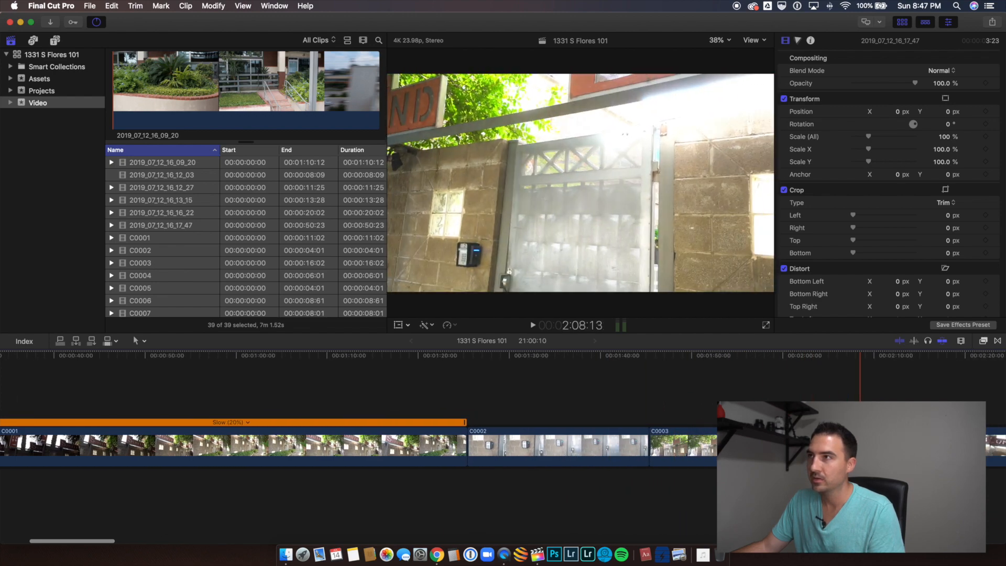
scroll(786, 446, right, 2)
scroll(425, 445, left, 10)
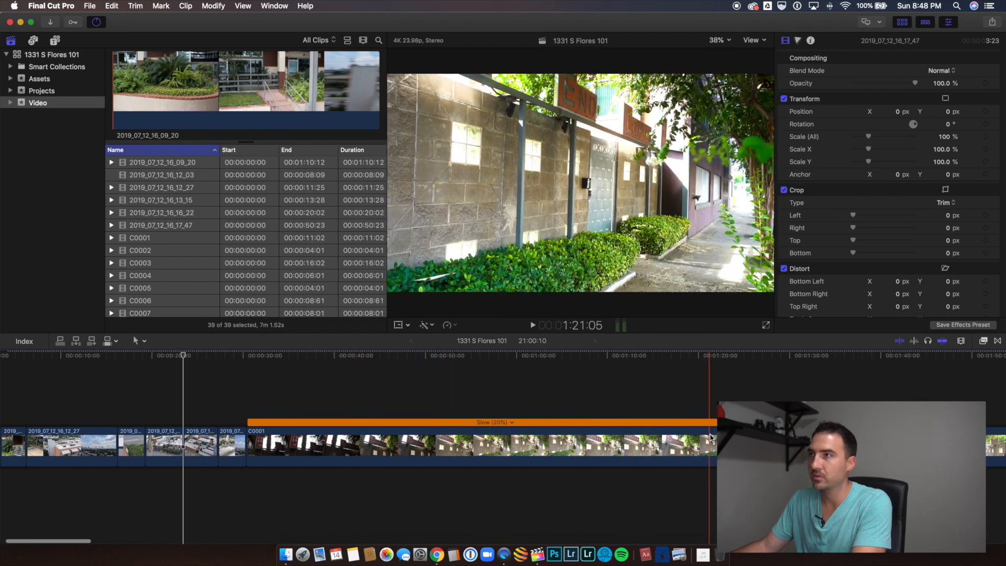
click(658, 437)
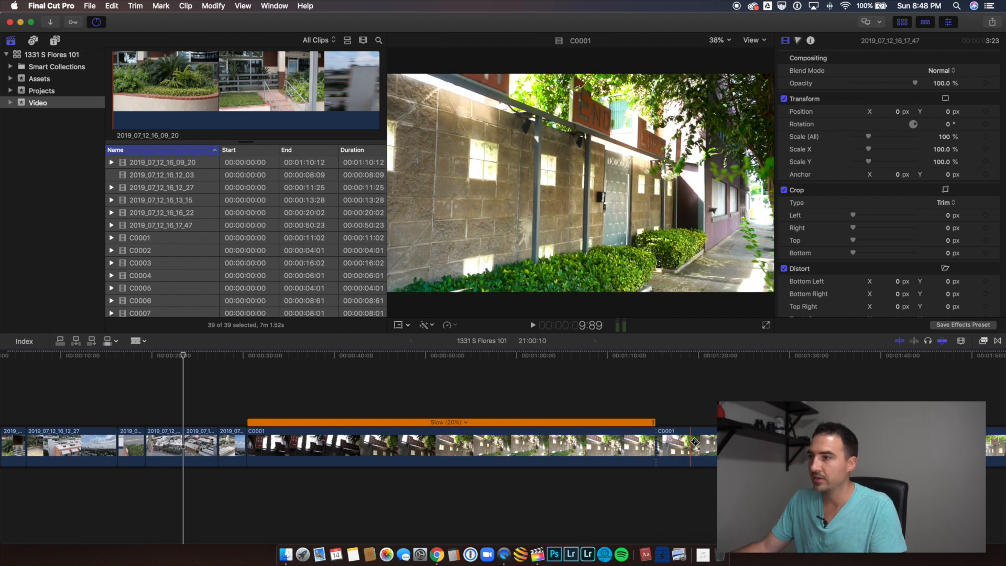
key(x)
key(Delete)
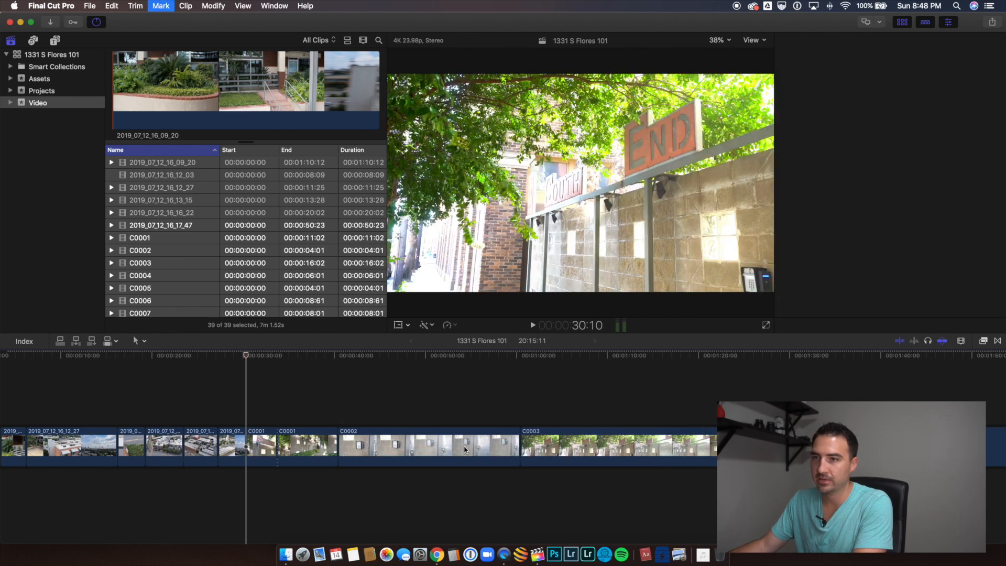
key(x)
key(Delete)
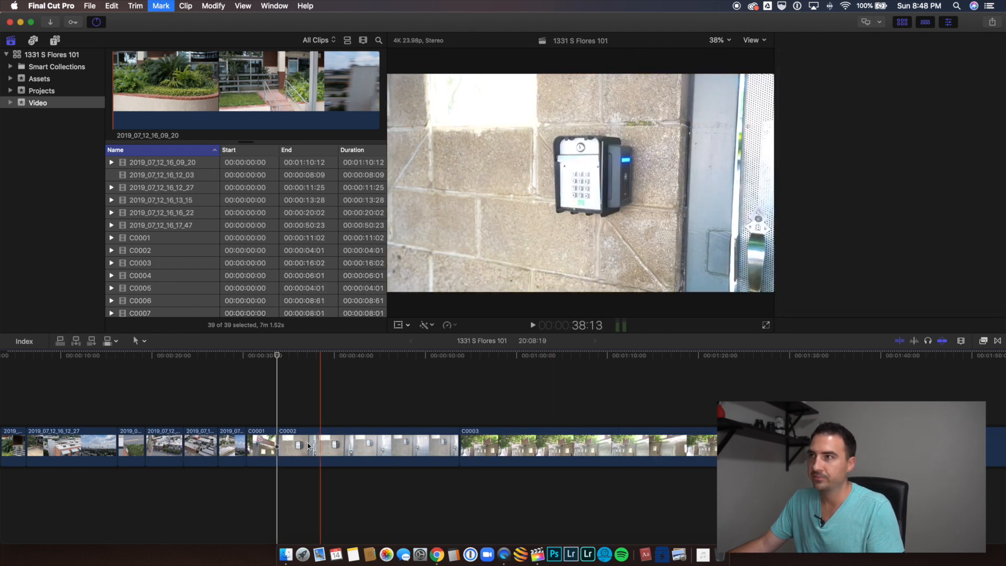
Step: Cut clip C0002 at about 37 and 41 seconds on the timeline and delete the pieces before and after that section
key(super+4)
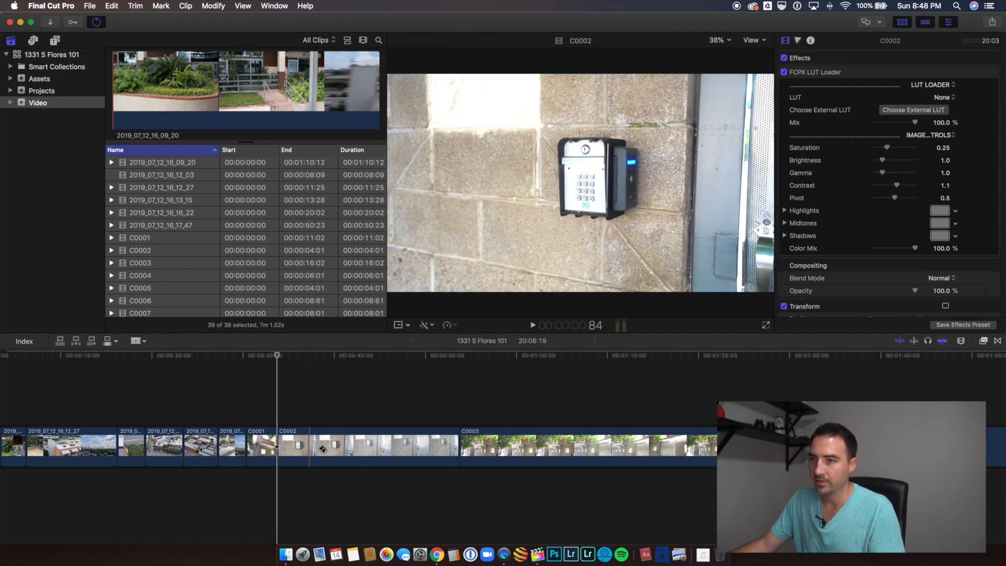
click(323, 448)
click(340, 448)
key(a)
click(291, 449)
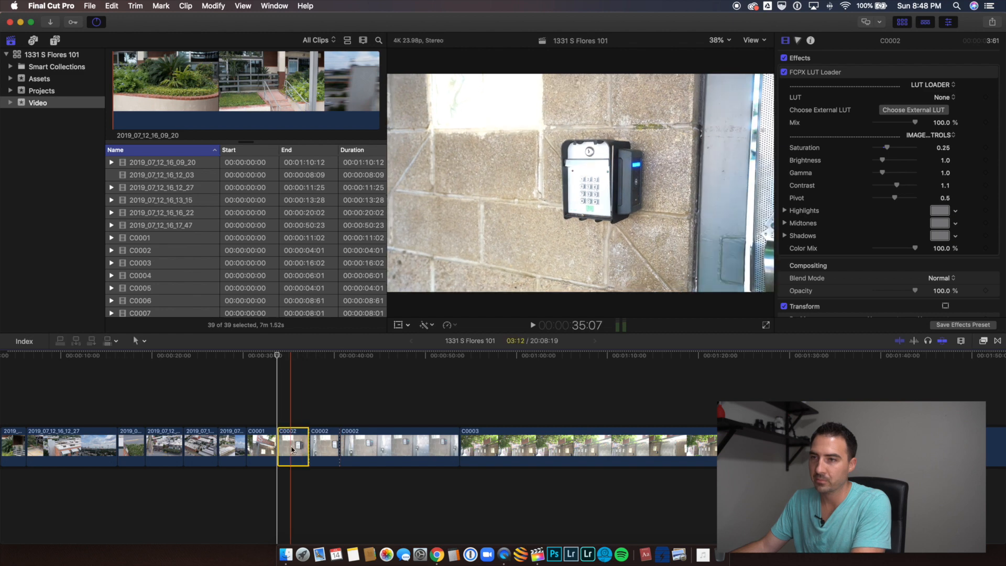
key(Delete)
click(347, 449)
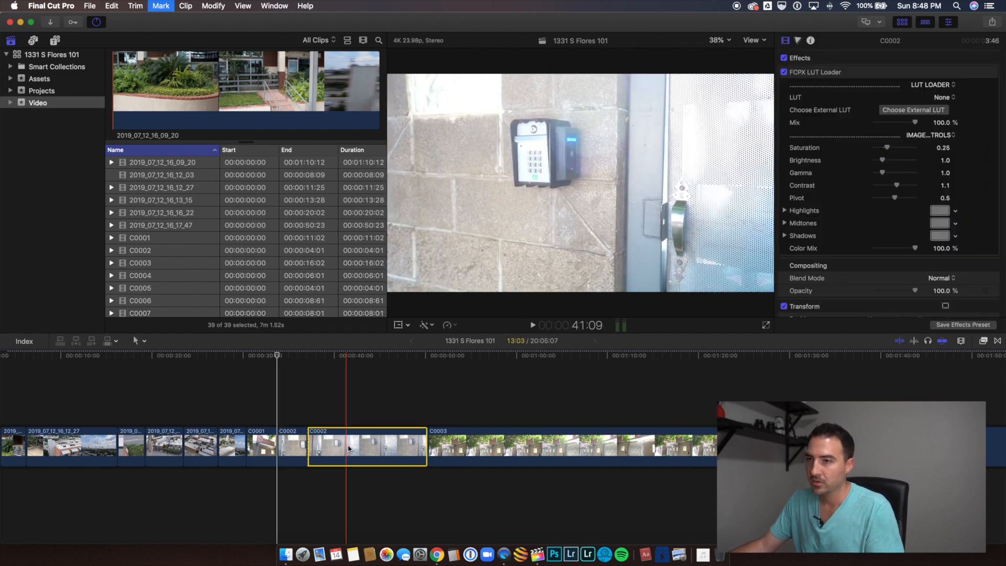
key(Delete)
Step: Cut clip C0003 at about 1:09 and 1:13 on the timeline and delete the pieces before and after that section
click(316, 446)
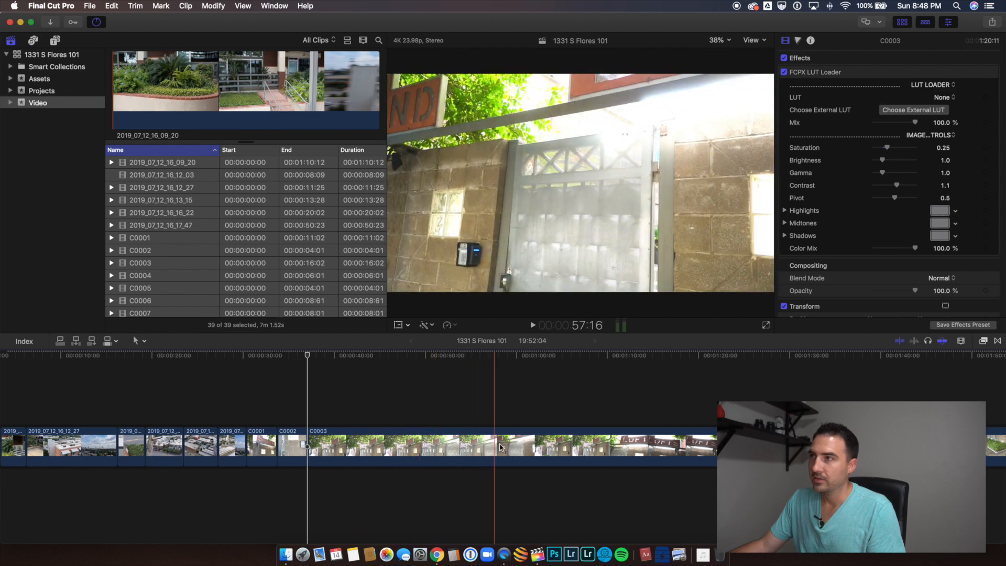
key(b)
click(597, 442)
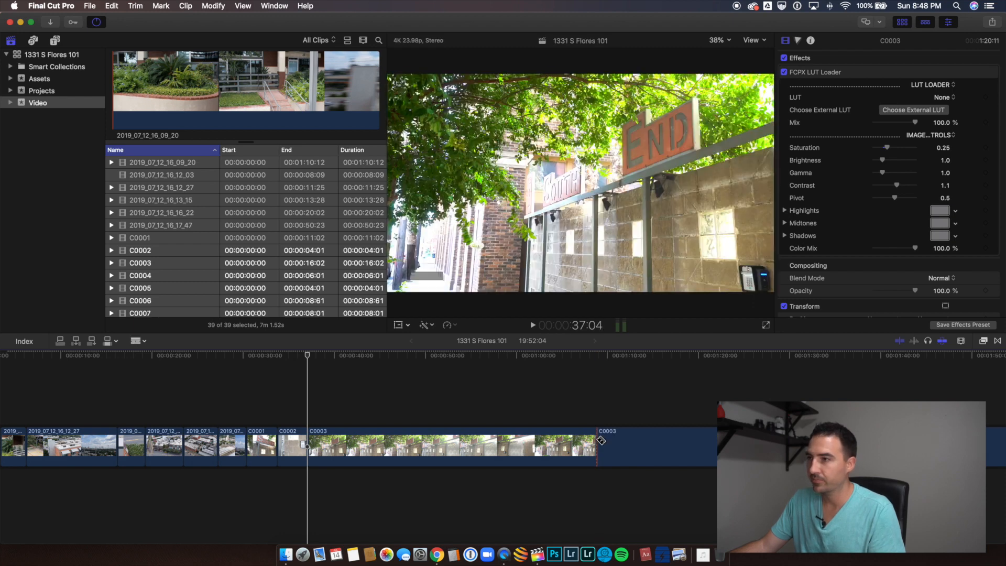
click(638, 442)
key(a)
click(502, 454)
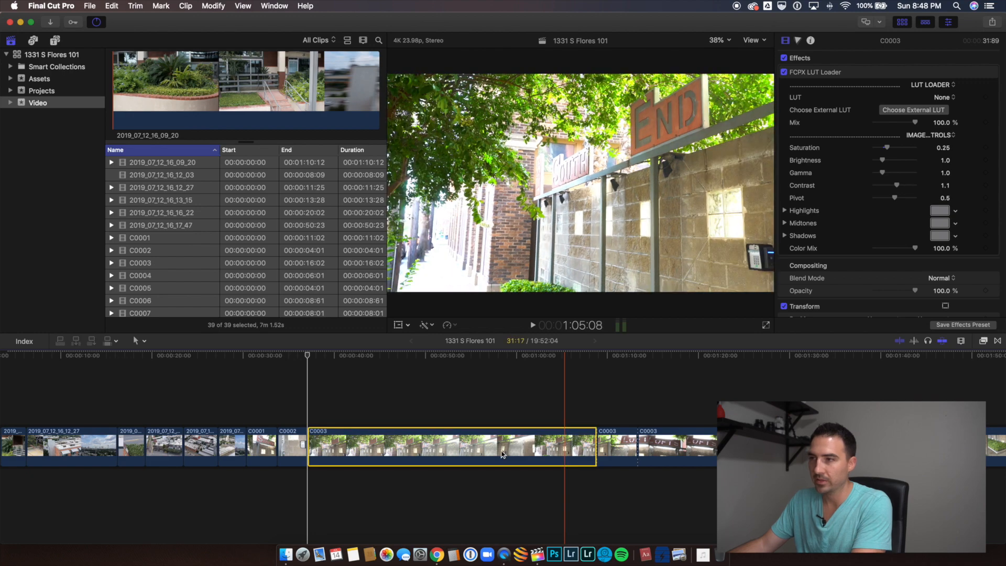
key(Delete)
click(386, 448)
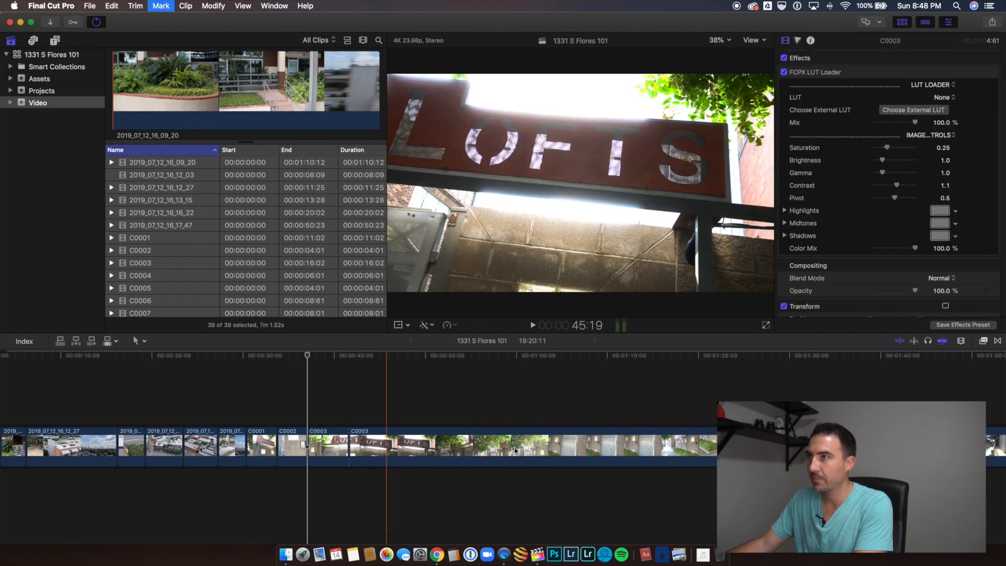
click(708, 455)
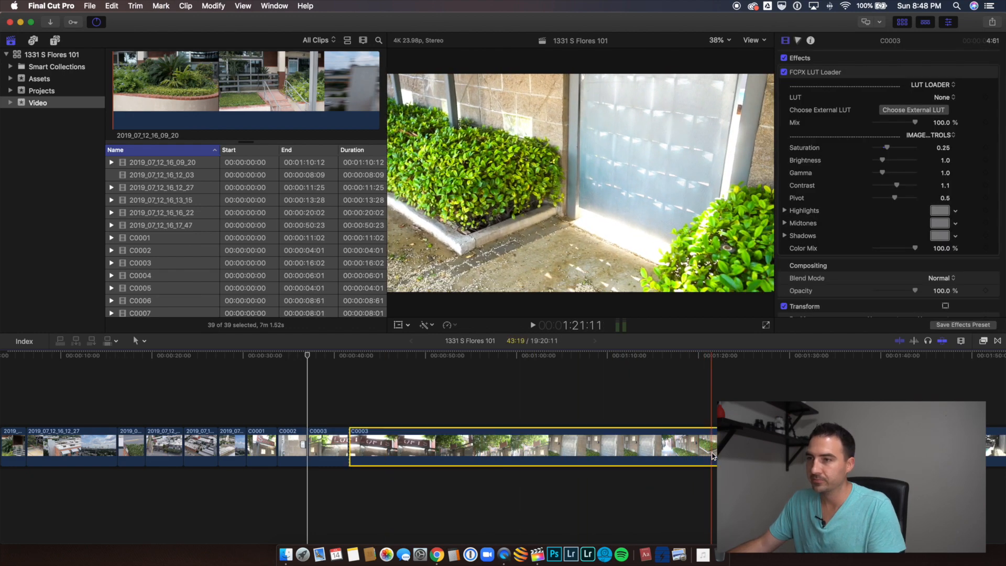
key(Delete)
Step: Cut clips C0004 and C0005 down to single sections of about 5 and 4 seconds, deleting the excess footage
click(374, 451)
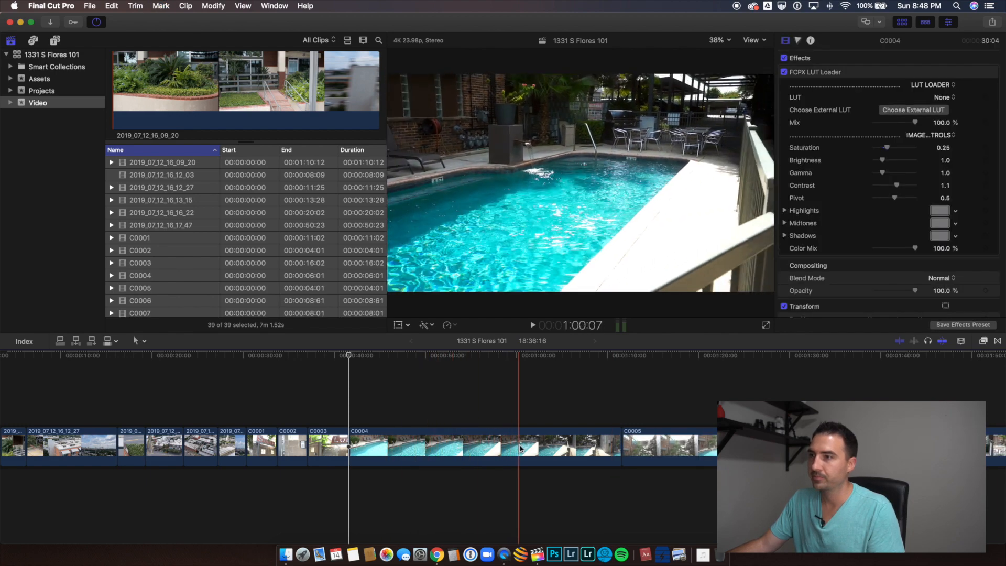
key(super+b)
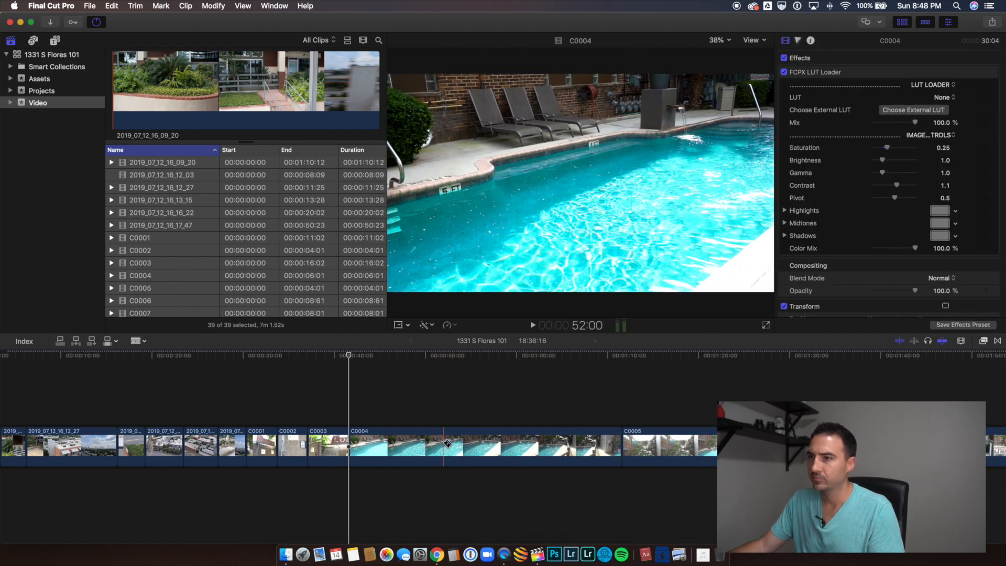
click(524, 450)
key(Delete)
key(super+b)
key(super+b)
click(518, 450)
key(Delete)
drag(392, 446, 401, 446)
drag(453, 444, 437, 442)
Step: Cut clips C0006, C0007 and C0008 down to short sections of about 4, 4 and 6 seconds, deleting the excess footage
scroll(472, 444, right, 3)
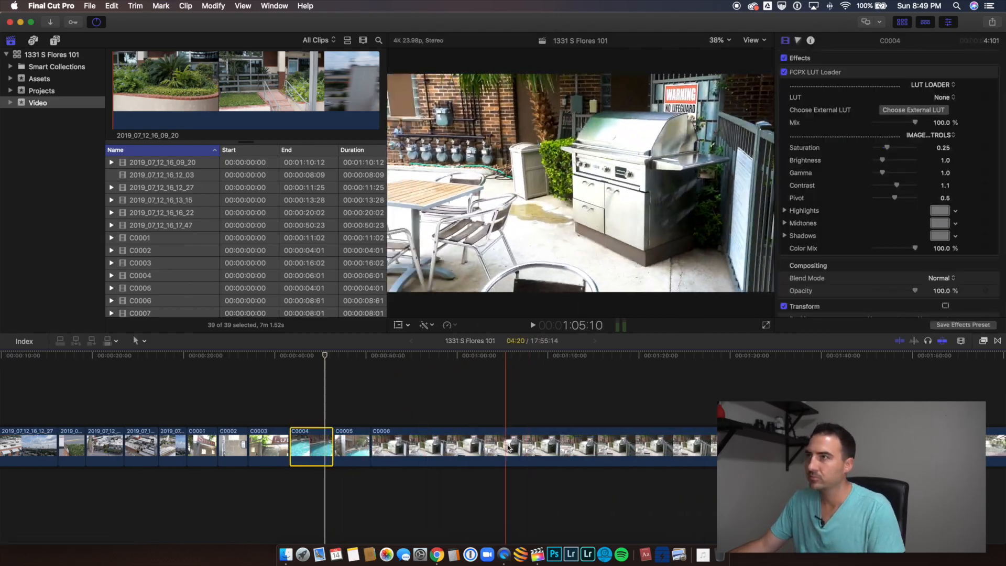
key(super+b)
click(524, 445)
key(Delete)
key(super+b)
click(559, 445)
key(Delete)
key(super+b)
click(545, 445)
key(Delete)
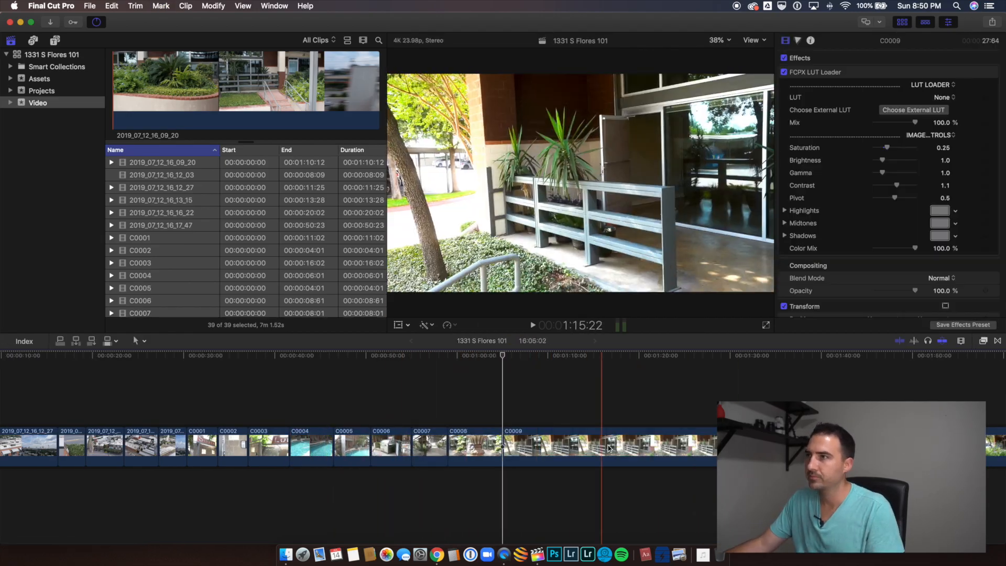
Step: Delete clip C0009 and cut clips C0010 and C0011 down to sections of about 5 and 4 seconds
key(super+b)
key(x)
key(Delete)
key(super+b)
key(super+b)
key(x)
key(Delete)
Step: Cut clips C0012, C0013 and C0014 down to short sections of about 3 seconds each, deleting the excess footage
scroll(570, 446, right, 2)
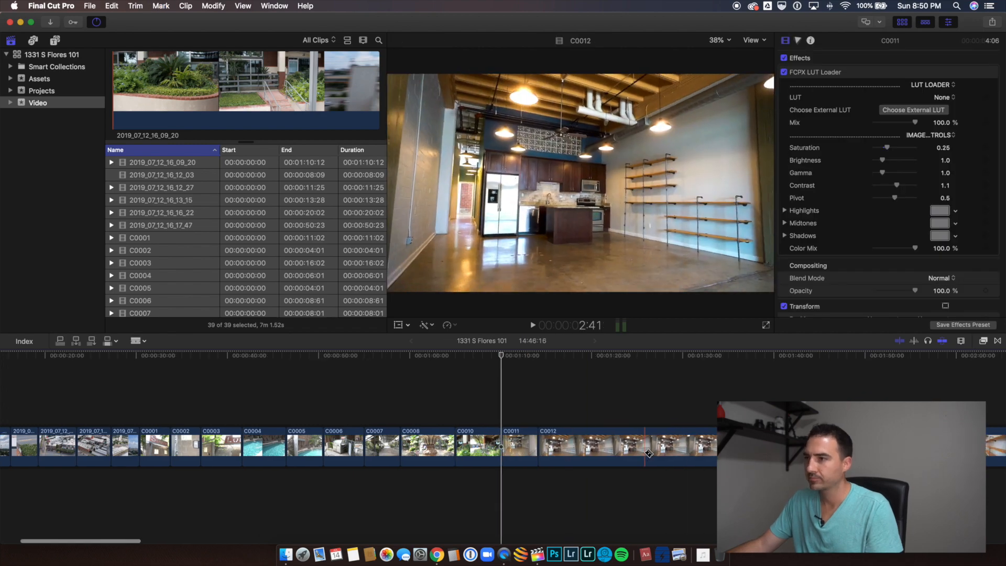
key(super+b)
key(x)
key(Delete)
key(x)
key(super+b)
key(Delete)
click(616, 451)
key(Delete)
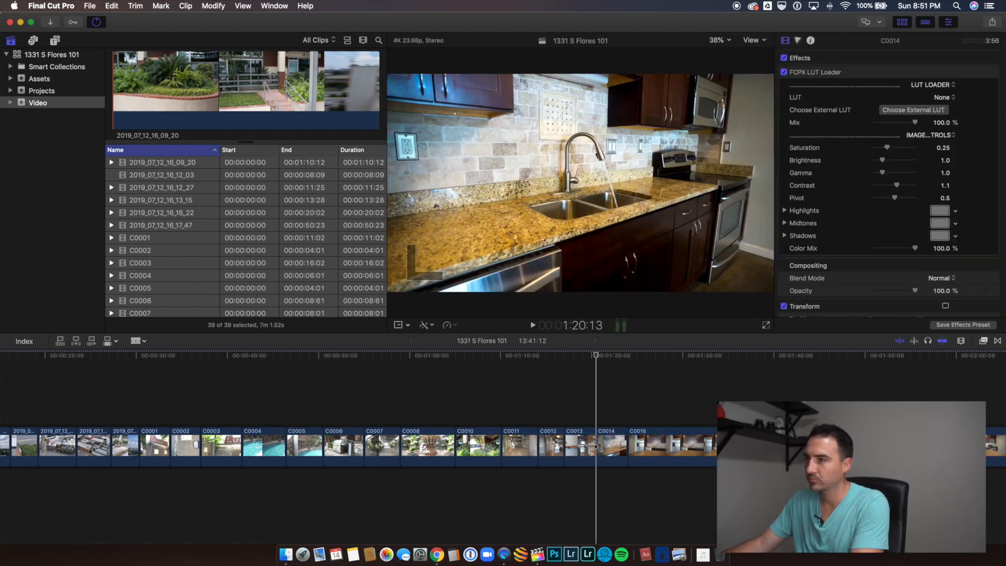
Step: Cut clips C0015, C0016 and C0017 down to sections of about 5, 1 and 7 seconds, deleting the excess footage
key(Delete)
scroll(441, 452, right, 10)
key(b)
click(696, 452)
key(a)
click(443, 453)
key(Delete)
key(super+b)
Step: Delete clip C0018 and cut clip C0019 down to two short sections of about 4 and 3 seconds
key(Delete)
click(263, 450)
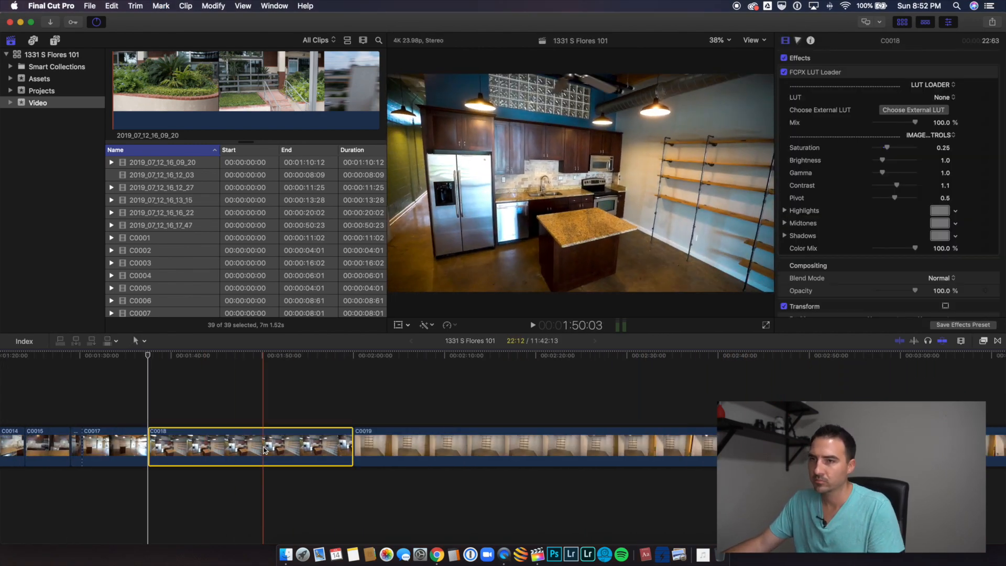
key(Delete)
scroll(273, 451, right, 10)
key(super+b)
key(super+b)
key(b)
key(a)
Step: Cut clip C0020 down to a section of about 2.5 seconds, deleting the excess footage
key(Delete)
scroll(532, 450, left, 10)
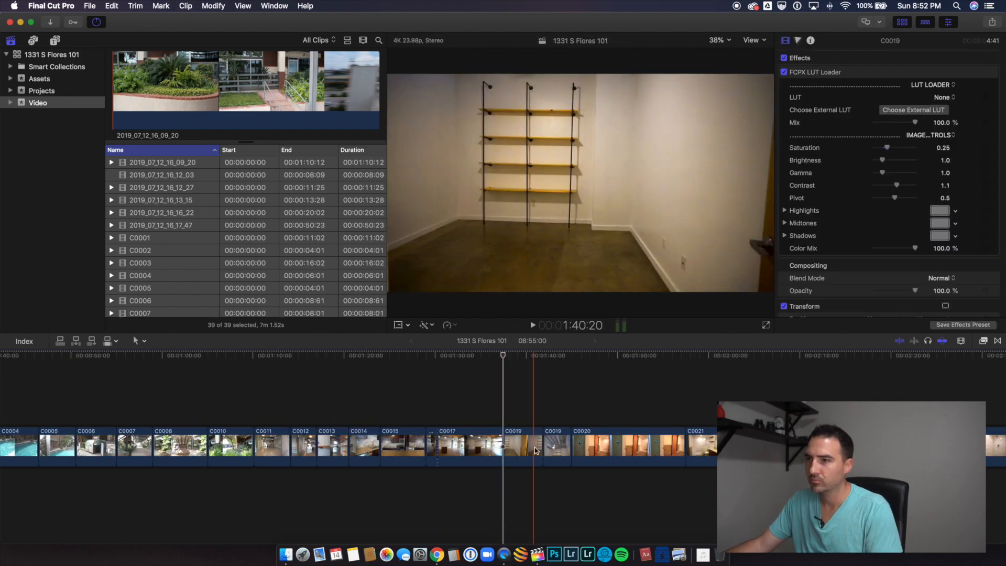
click(426, 451)
key(Delete)
key(super+b)
click(522, 451)
key(x)
Step: Cut clips C0021 and C0022 down to sections of about 2 and 3 seconds, deleting the excess footage
key(Delete)
key(super+b)
key(Delete)
click(510, 450)
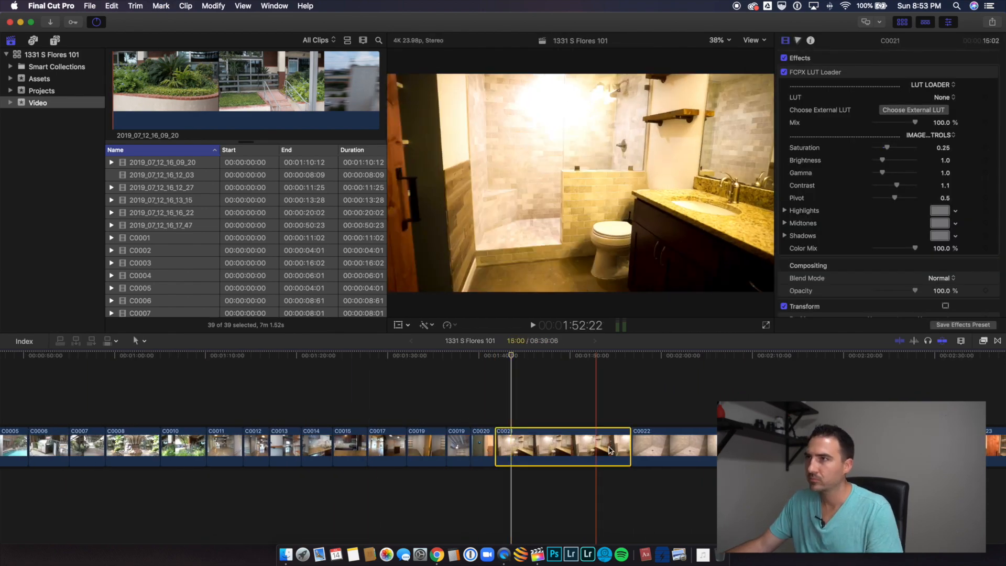
key(super+b)
key(Delete)
key(a)
key(x)
Step: Cut clips C0023 and C0024 down to sections of about 3 seconds each, deleting the excess footage
key(Delete)
key(super+b)
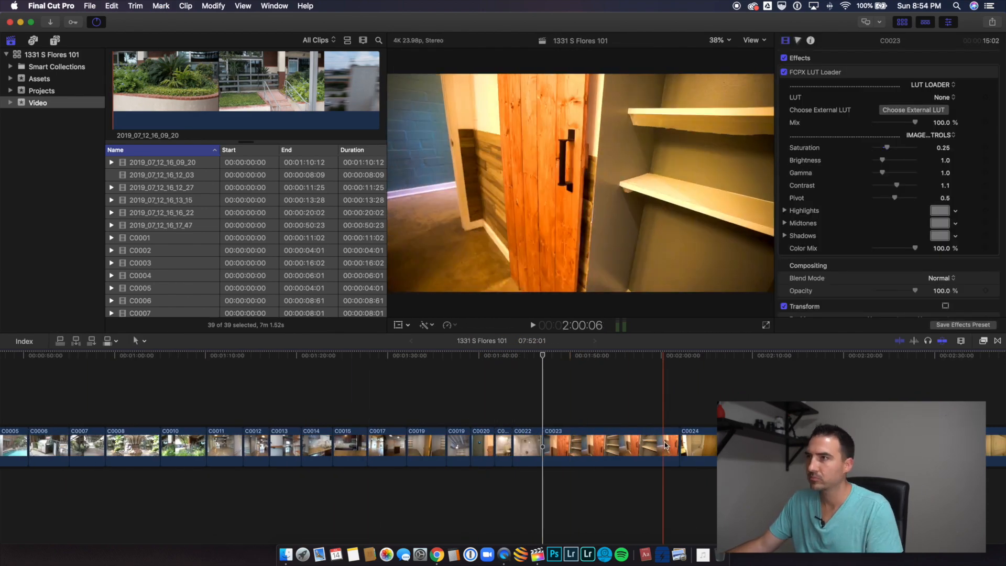
key(Delete)
key(super+b)
key(Delete)
scroll(675, 447, right, 10)
key(super+b)
key(Delete)
key(x)
Step: Cut clips C0025, C0026 and C0027 down to sections of about 3, 2.5 and 2.5 seconds, deleting the excess footage
key(Delete)
scroll(536, 447, right, 10)
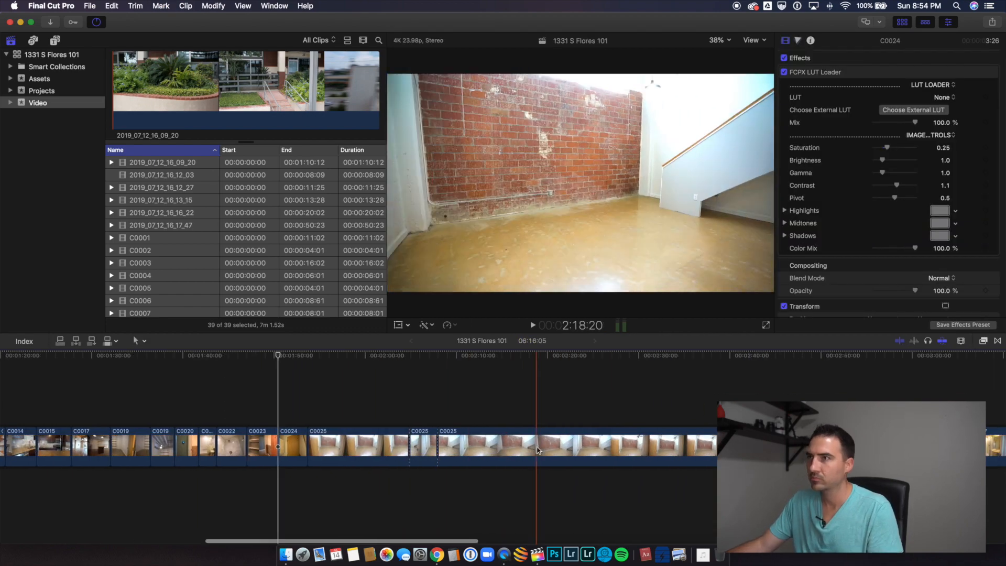
key(super+b)
key(Delete)
key(x)
key(Delete)
key(b)
click(239, 447)
Step: Cut clips C0028 and C0029 down to sections of about 1.5 and 3 seconds, deleting the excess footage
key(Delete)
key(b)
click(254, 447)
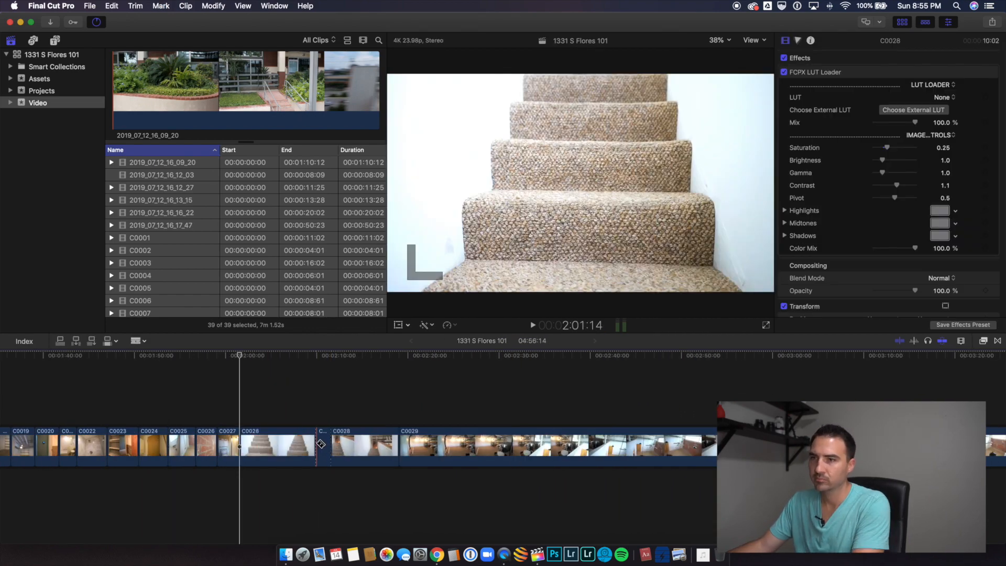
key(Delete)
key(b)
key(a)
click(286, 446)
Step: Delete clip C0030 and cut clips C0031 and C0032 down to sections of about 3.5 and 4.5 seconds
key(Delete)
click(448, 447)
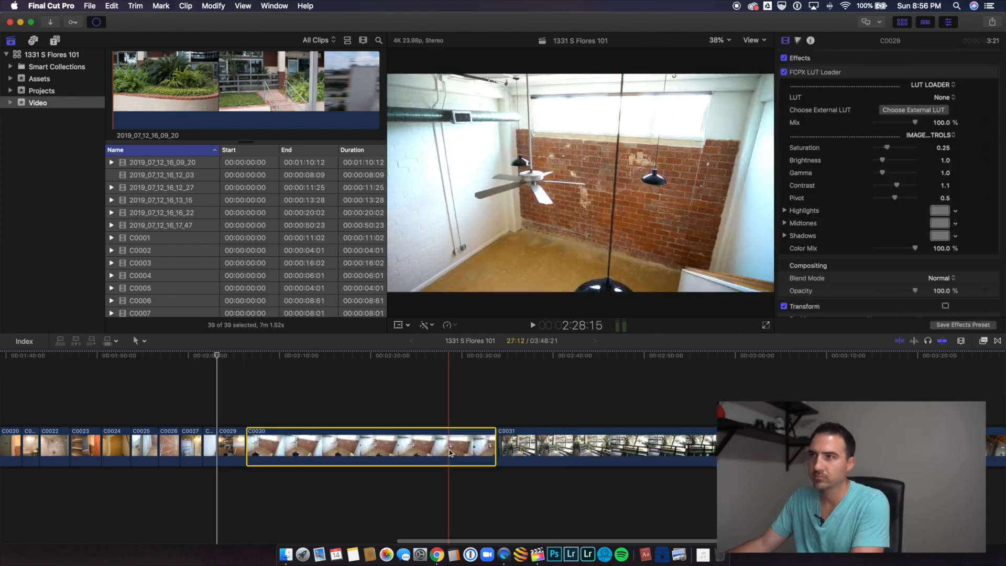
key(Delete)
key(Down)
key(Delete)
key(Down)
key(b)
click(321, 445)
key(a)
click(343, 445)
Step: Cut the final clip C0033 down to a section of about 2 seconds, deleting the excess footage
key(Delete)
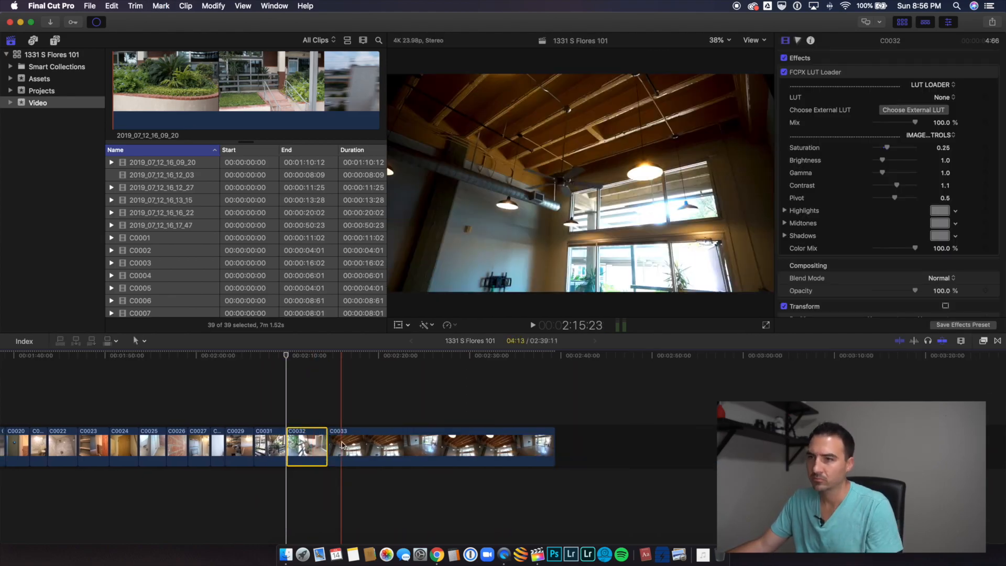
click(434, 445)
key(Delete)
key(Down)
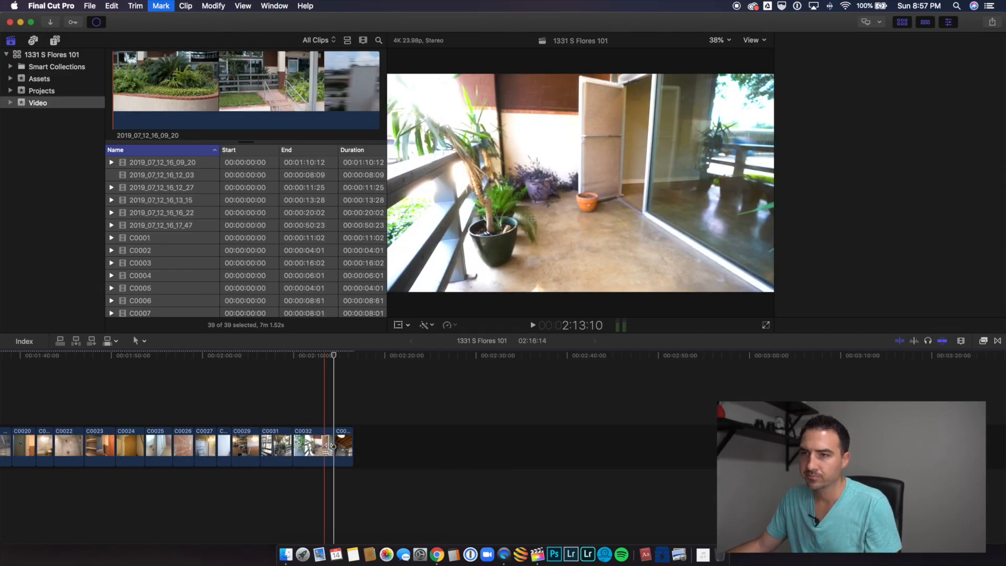
scroll(379, 447, left, 4)
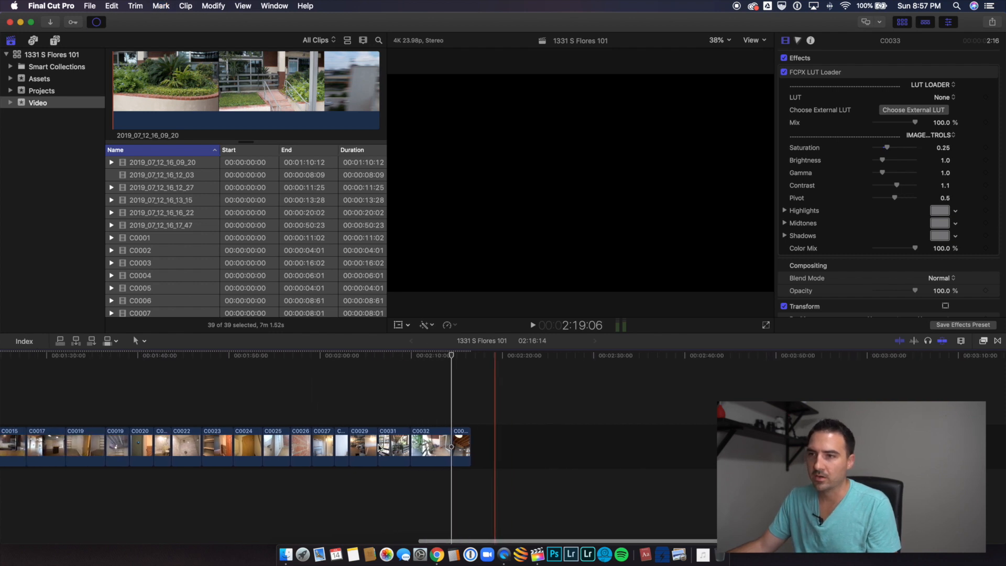
scroll(379, 447, left, 2)
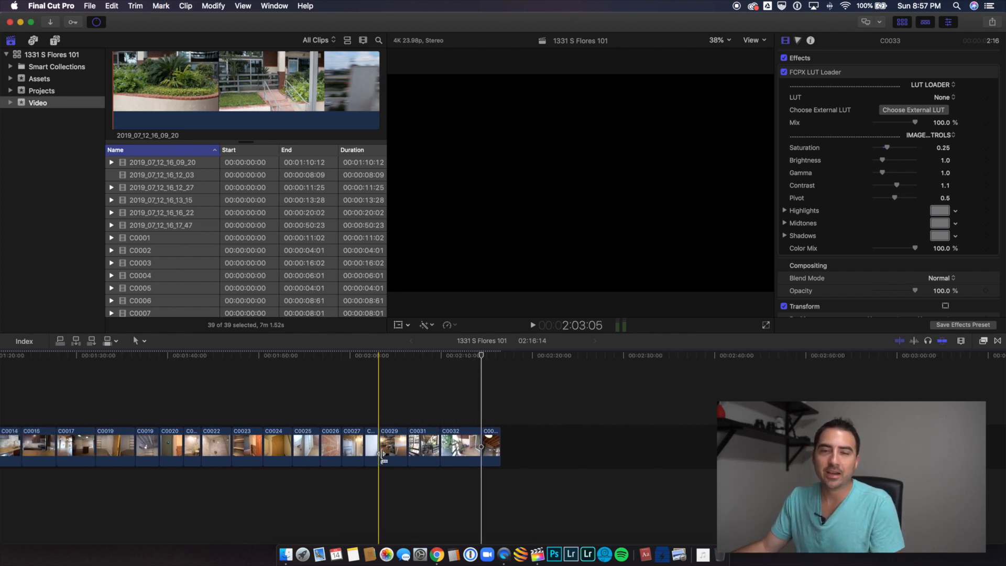
Step: Trim clips C0032 and C0031 to about 2 and 2.7 seconds
click(464, 446)
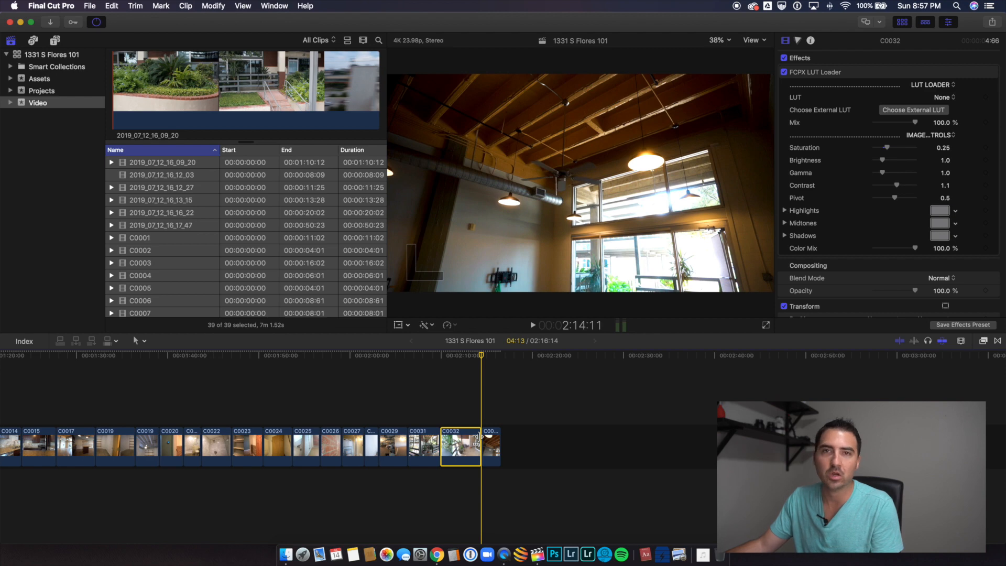
drag(477, 442, 440, 446)
click(449, 446)
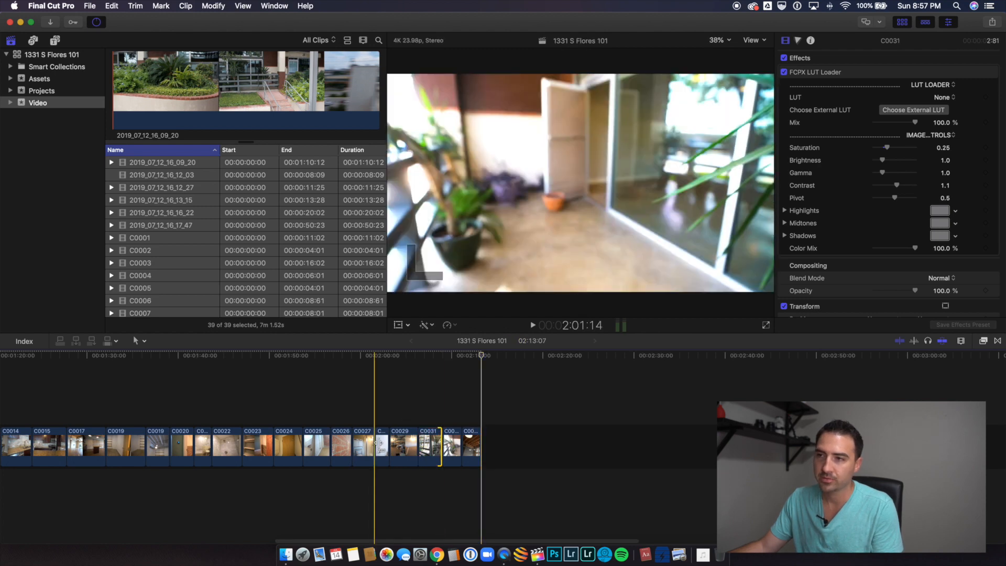
Step: Trim 15 frames off the end of the aerial clip 2019_07_12_16_16_22
scroll(380, 442, left, 15)
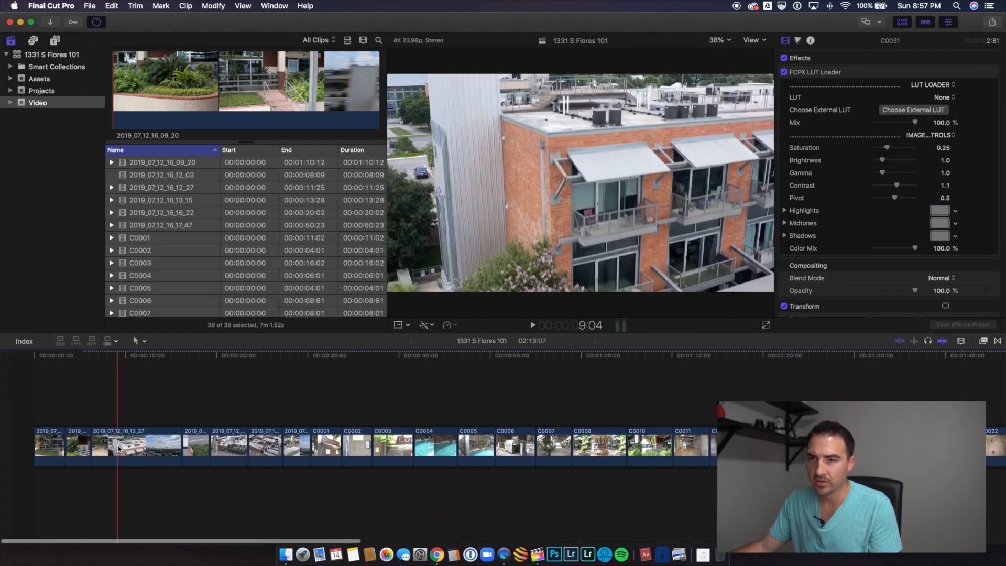
click(158, 448)
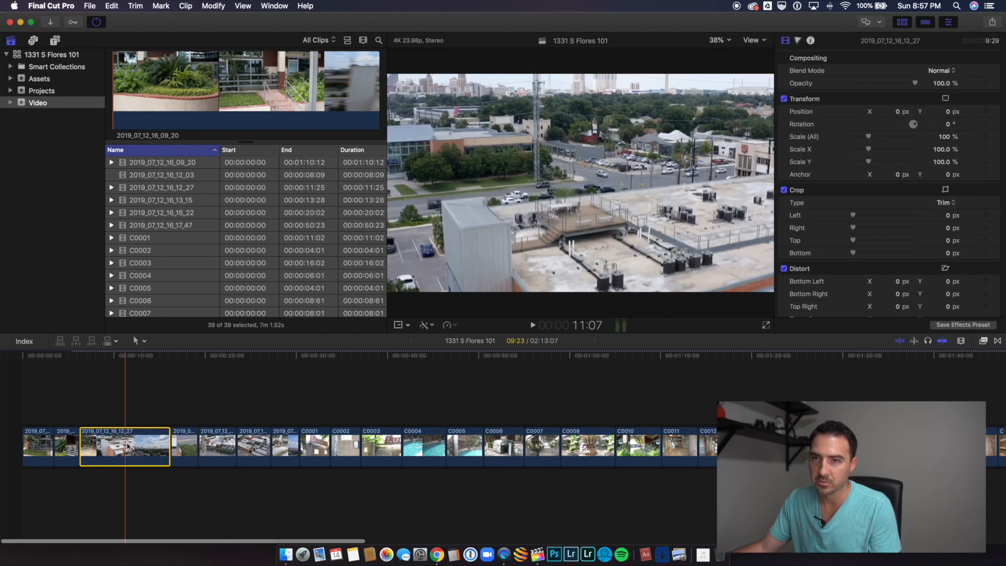
click(183, 446)
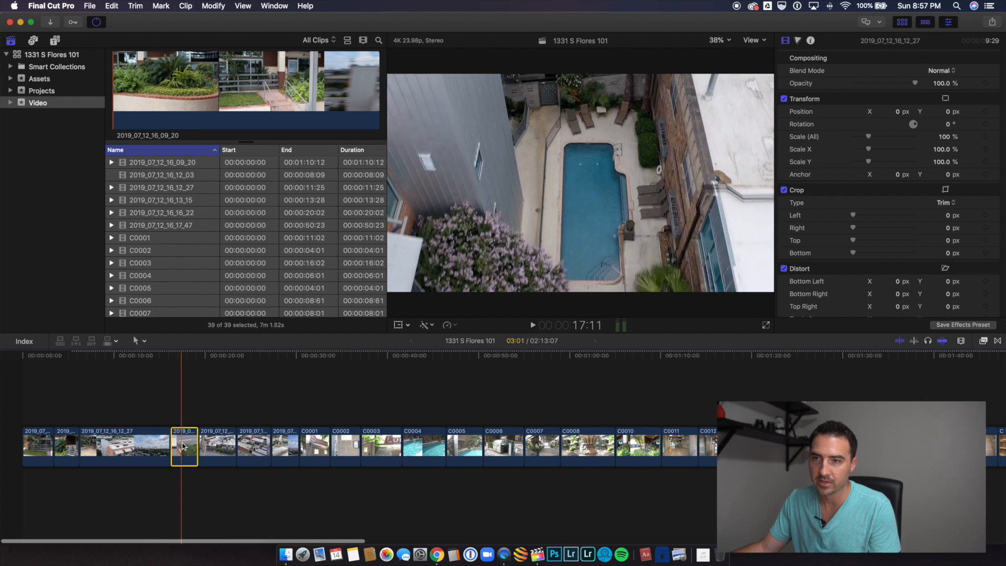
click(217, 446)
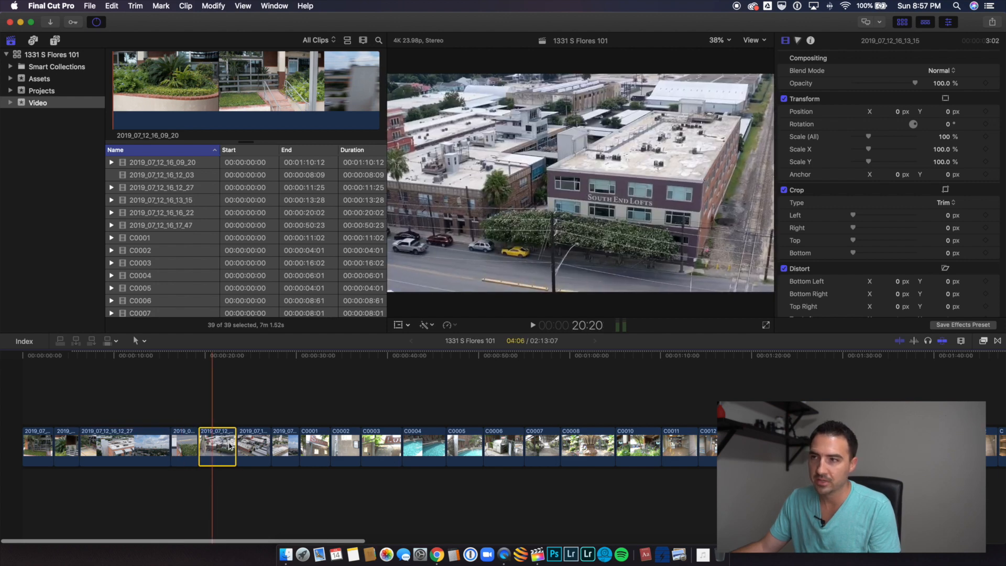
drag(235, 445, 229, 444)
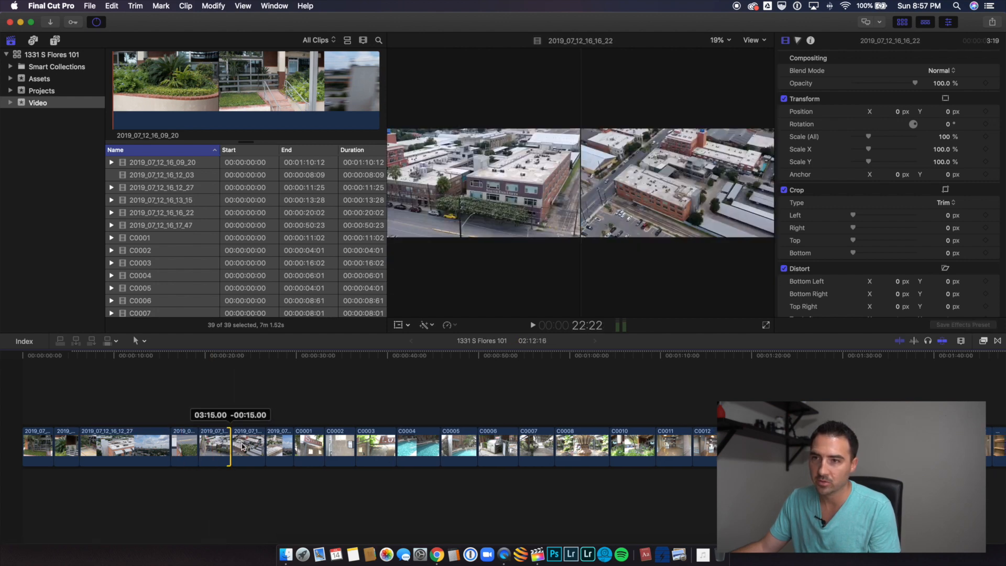
Step: Trim the end of the pool clip C0004 to about 3.7 seconds
click(244, 446)
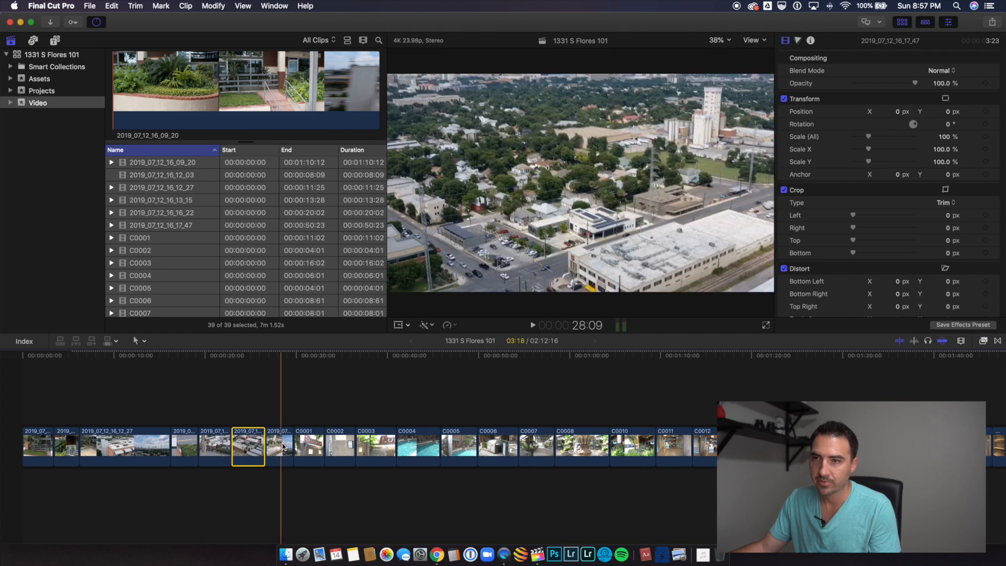
click(290, 446)
click(307, 446)
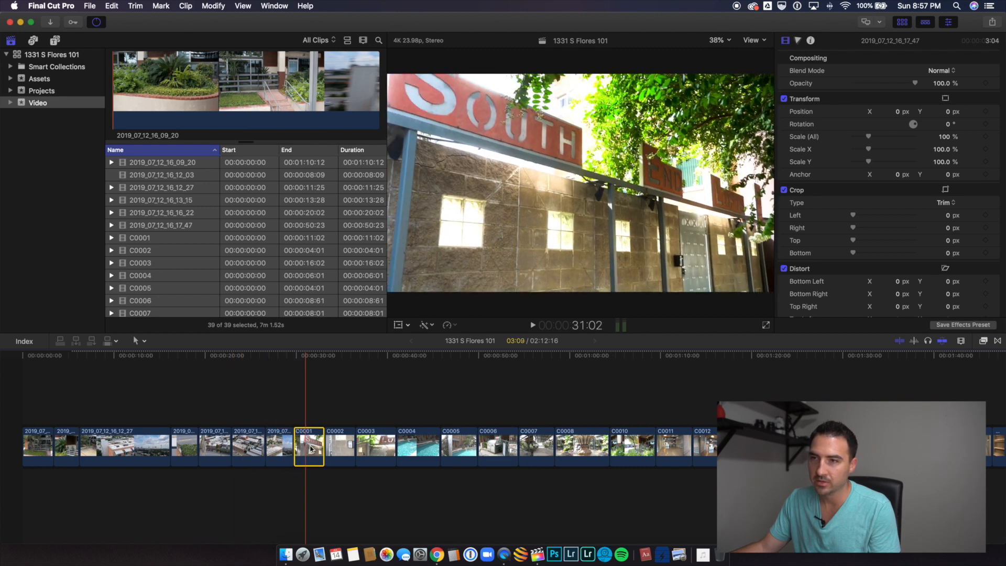
scroll(346, 449, right, 2)
click(374, 446)
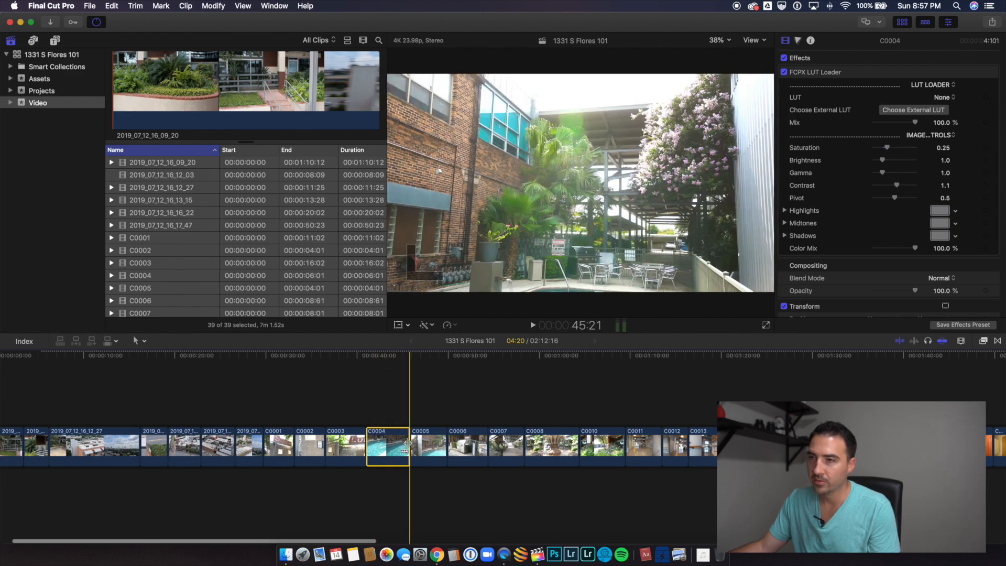
drag(407, 443, 398, 443)
Step: Trim clips C0006, C0007 and C0008 to about 2.5, 3 and 3.8 seconds
click(448, 449)
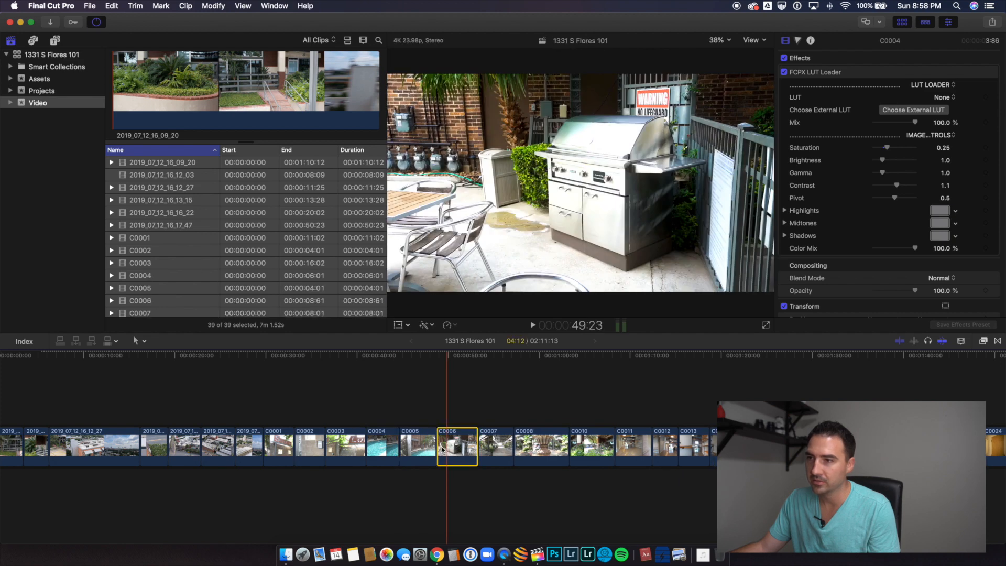
drag(439, 449, 533, 447)
click(490, 447)
click(511, 445)
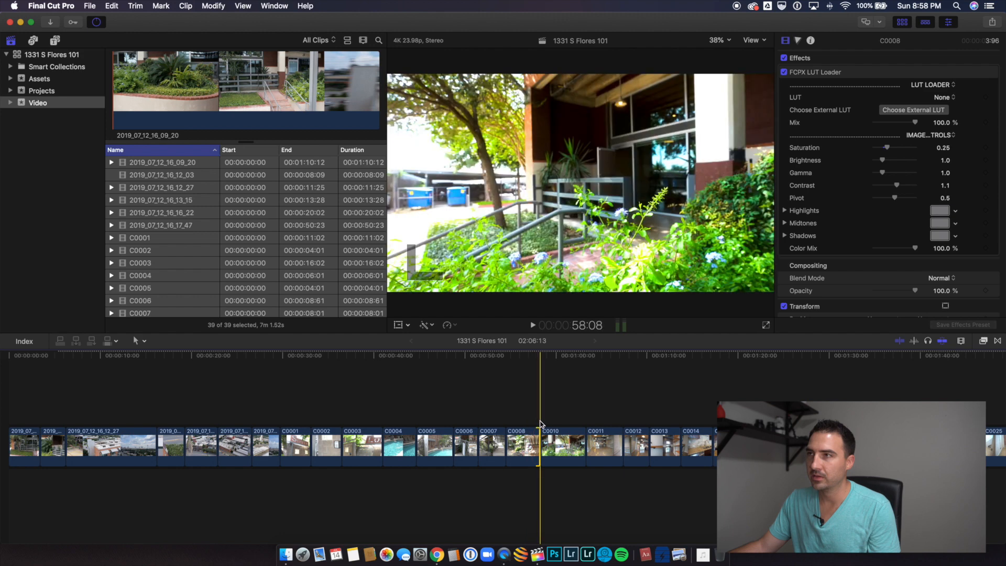
Step: Trim the end of clip C0010 to about 3.4 seconds and the start of clip C0011 to about 3 seconds
click(551, 437)
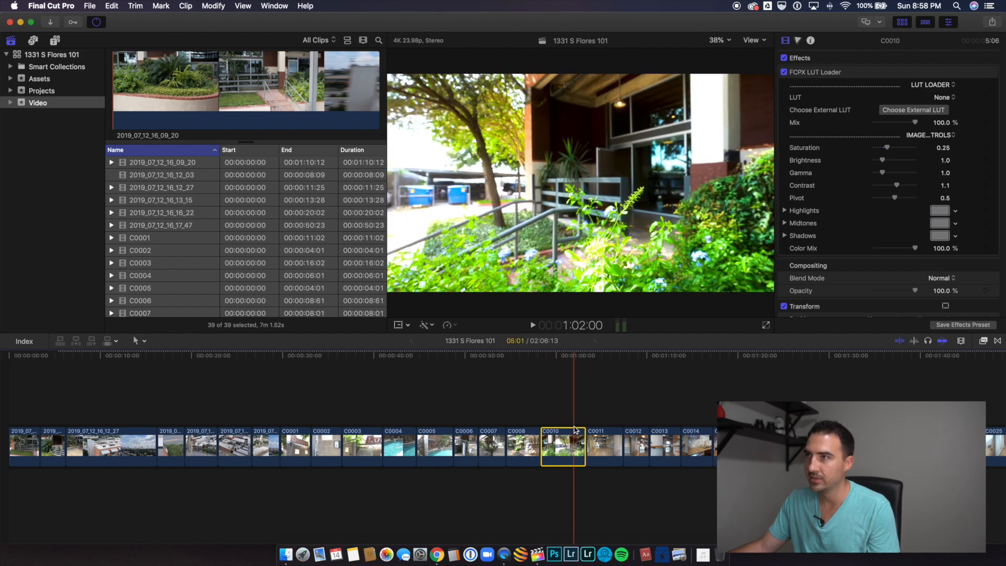
drag(584, 437, 569, 436)
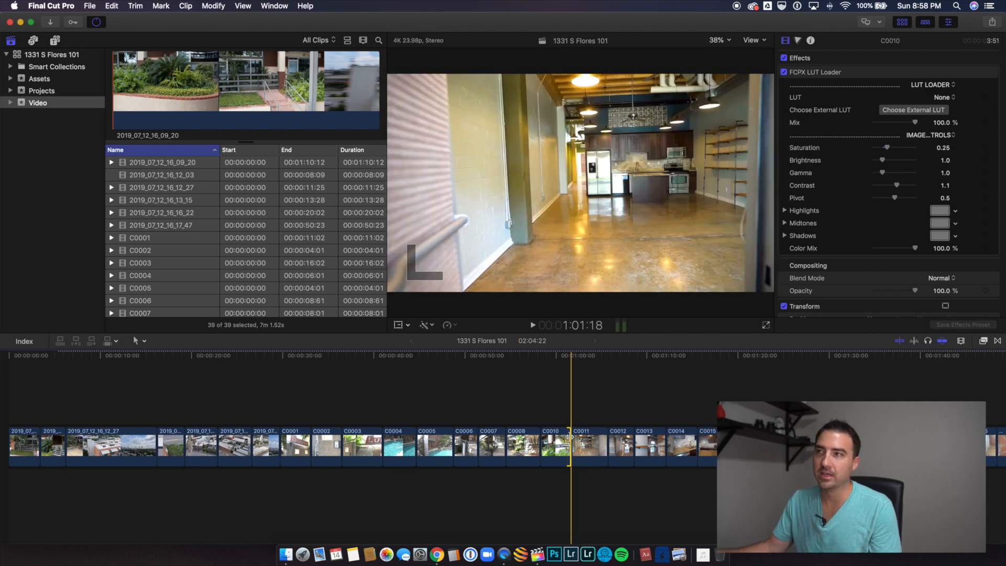
click(579, 436)
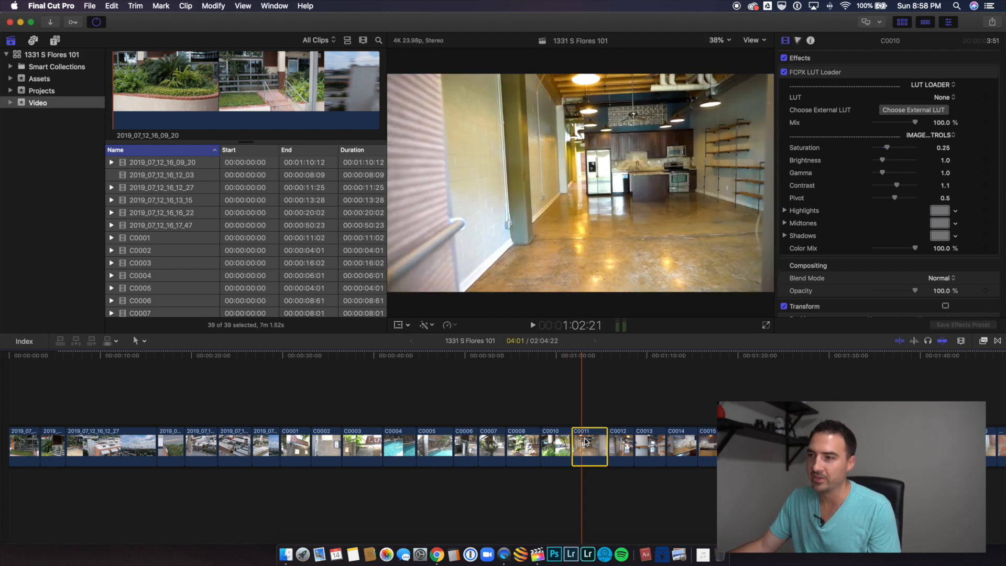
drag(580, 437, 587, 443)
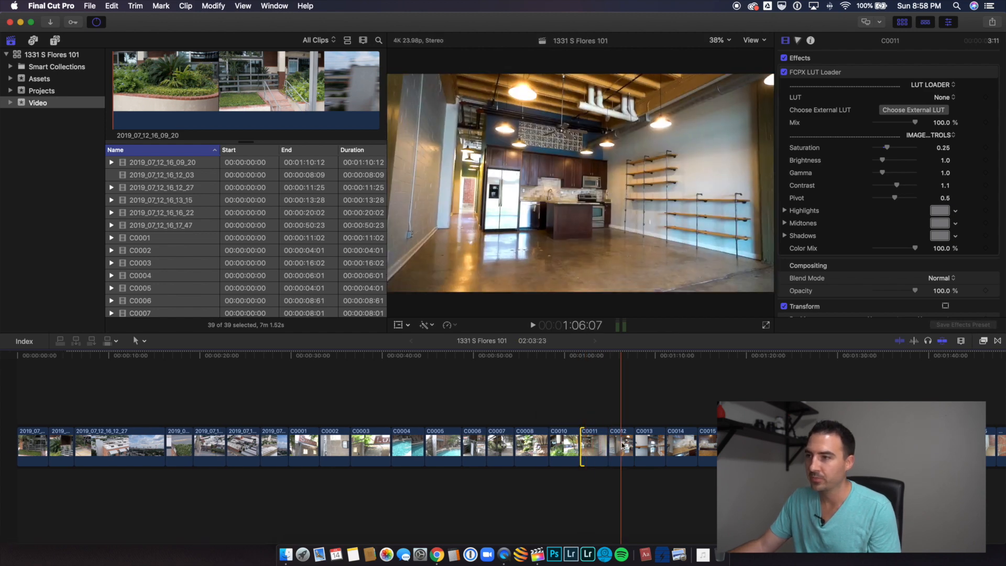
Step: Trim the end of clip C0017 to about 3.4 seconds
scroll(621, 443, right, 2)
scroll(621, 443, right, 1)
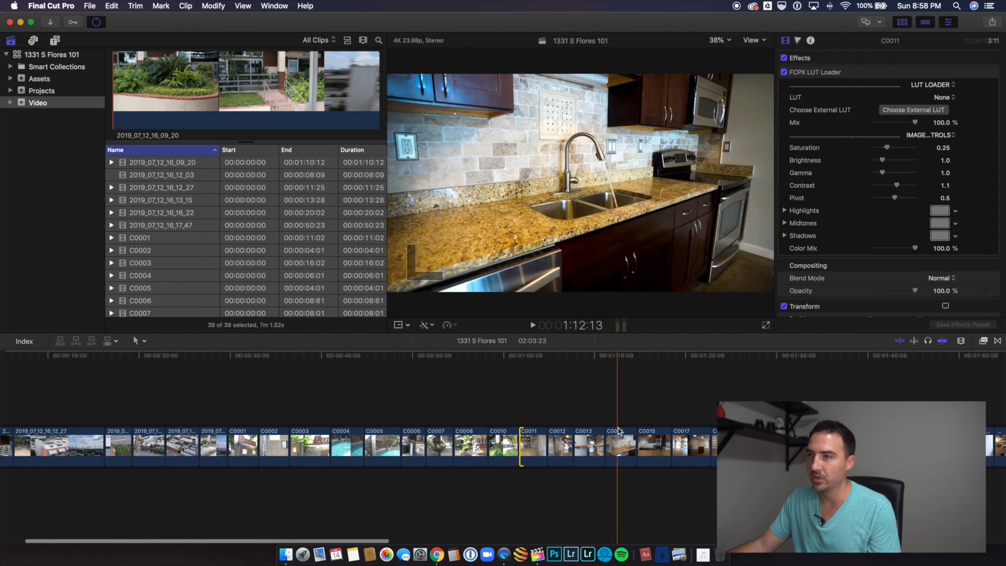
click(620, 420)
click(619, 443)
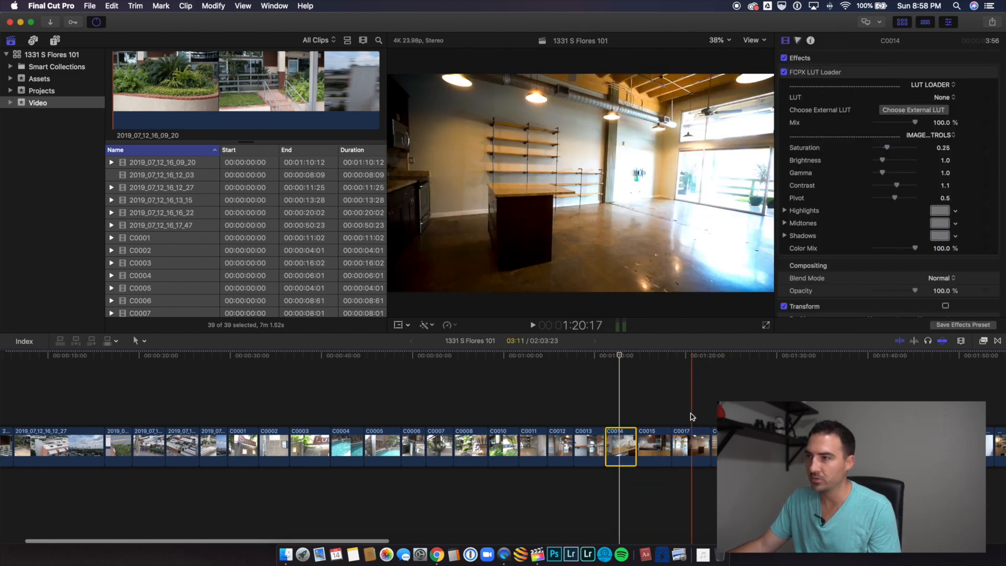
click(690, 444)
drag(708, 444, 699, 445)
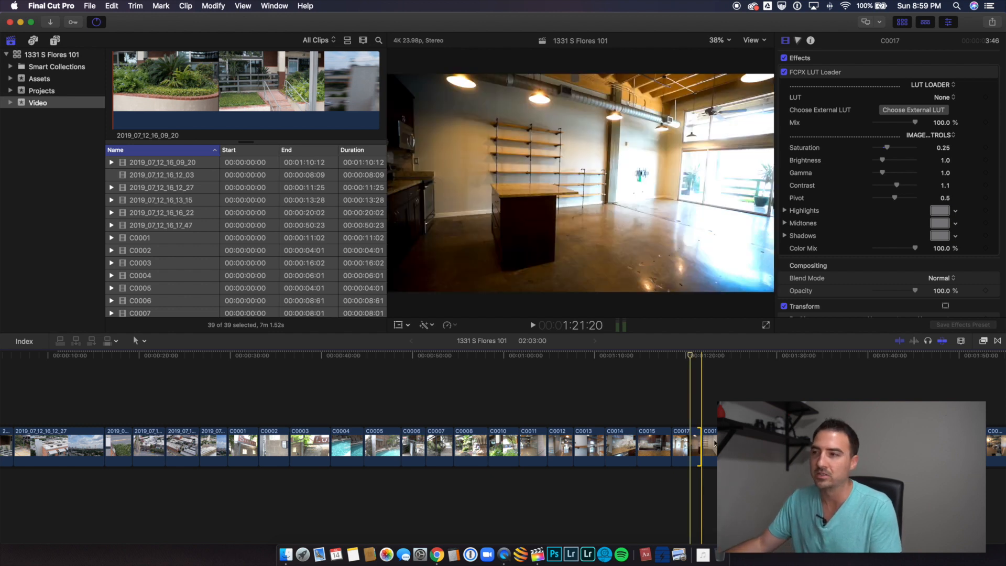
Step: Trim the first C0019 section of the shelving room to about 2.5 seconds
click(713, 443)
click(700, 446)
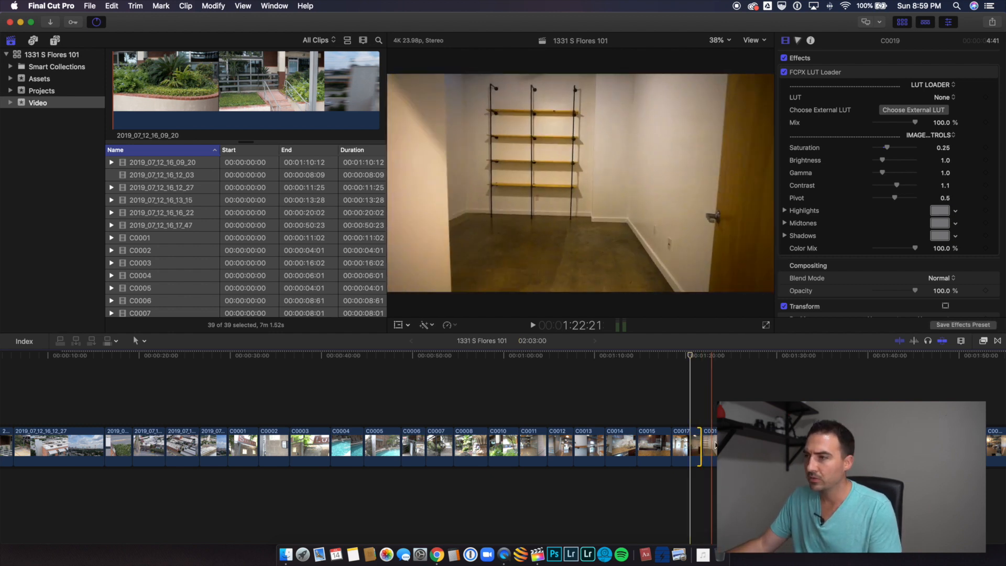
click(720, 446)
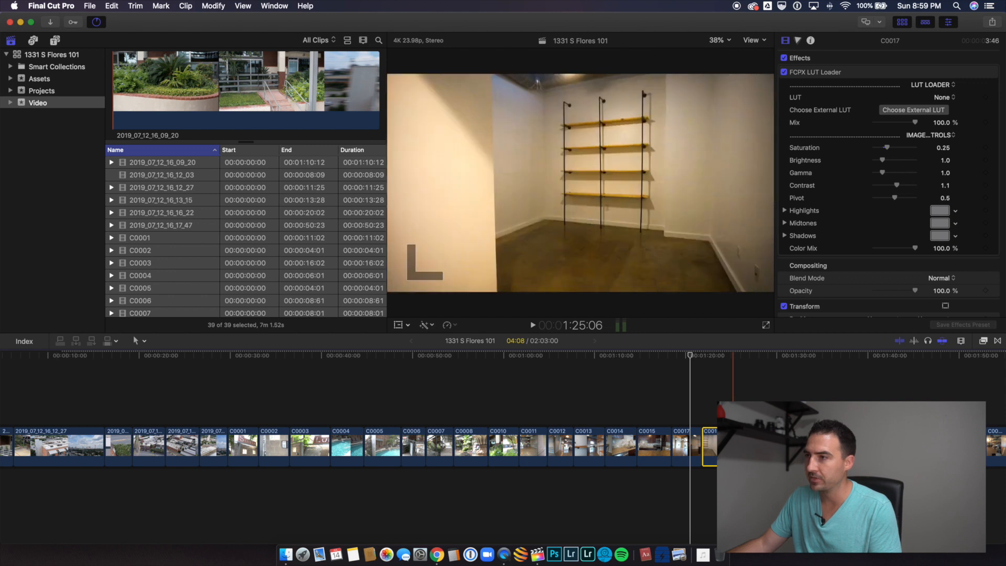
drag(741, 445, 774, 445)
click(735, 445)
Step: Trim clips C0022 and C0023 to just under 3 seconds each
scroll(730, 445, right, 2)
click(764, 445)
scroll(774, 446, right, 3)
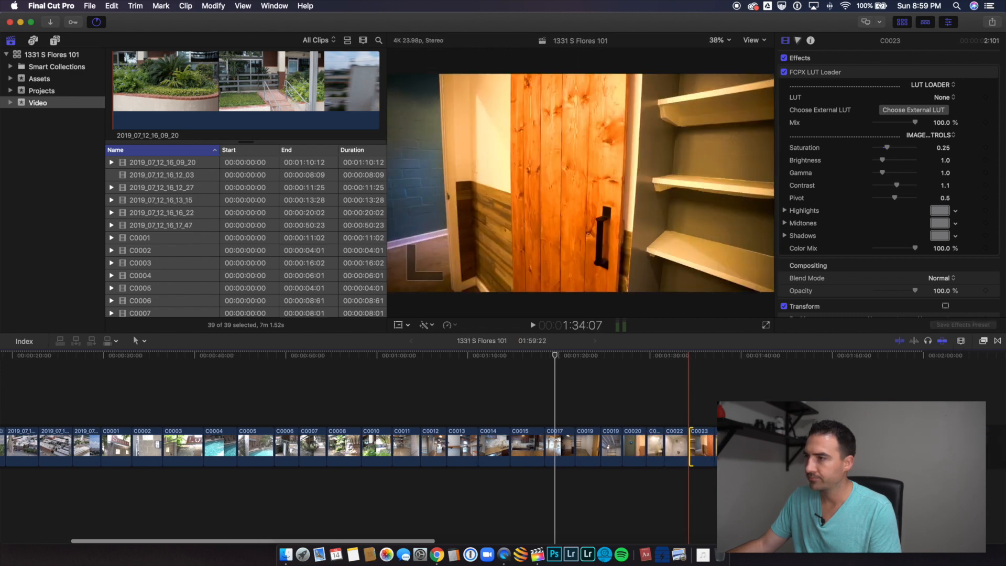
click(728, 446)
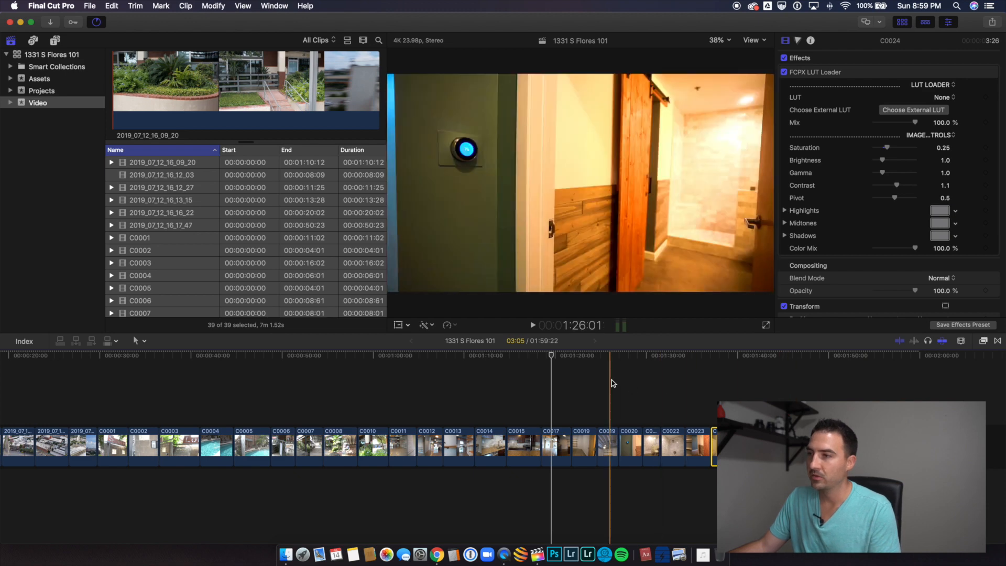
Step: Select the opening clip 2019_07_12_16_09_20 and display the luma waveform scope beside the preview
scroll(607, 382, left, 5)
click(40, 404)
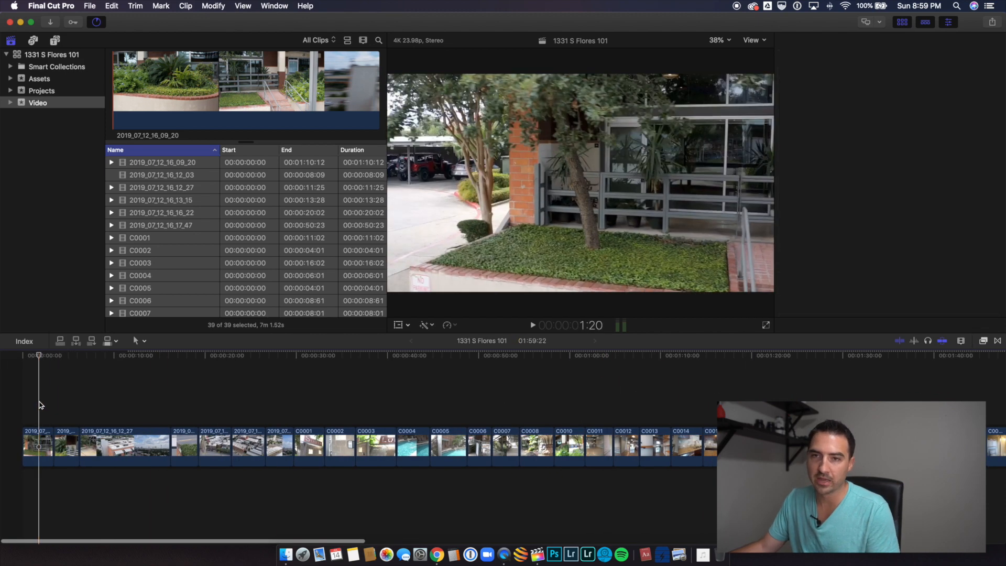
click(37, 437)
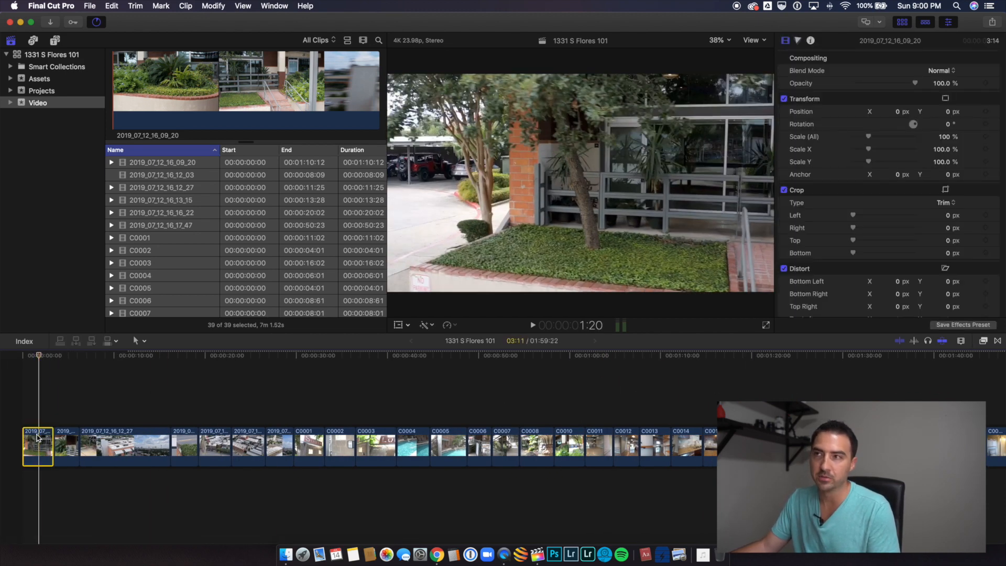
key(super+7)
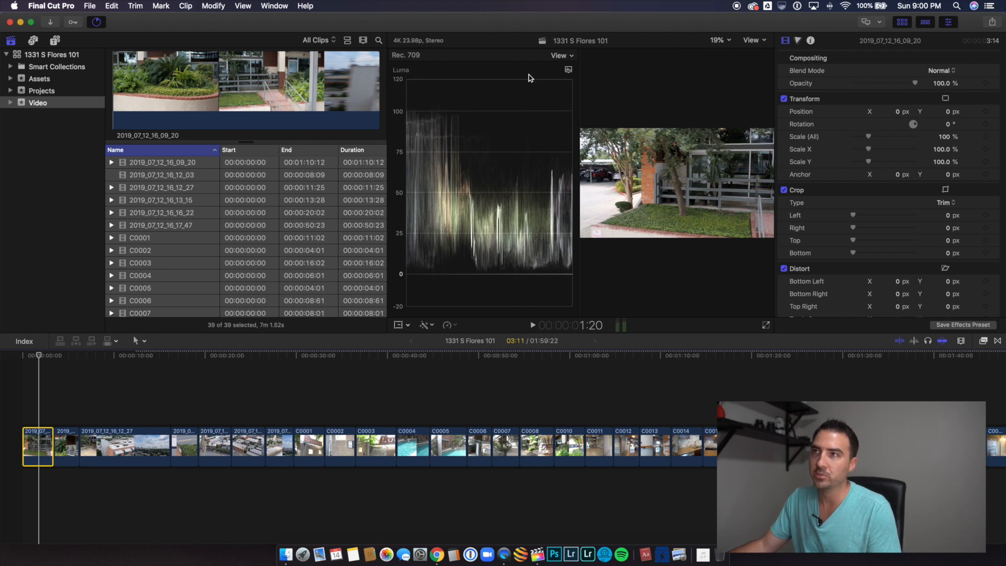
Step: Color-correct the exposure of the opening clip 2019_07_12_16_09_20, setting highlights to -2% and midtones to 25%
click(797, 42)
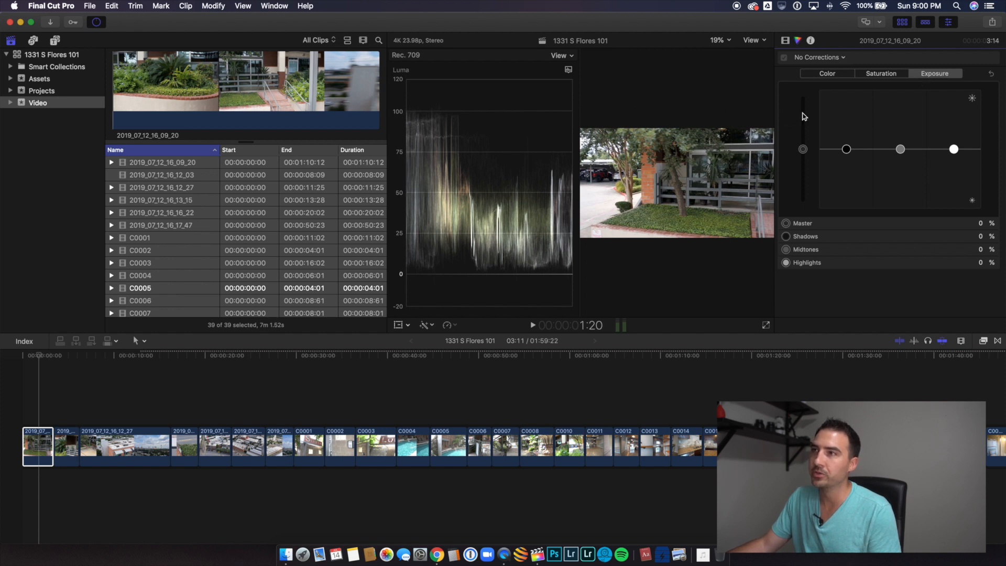
click(951, 149)
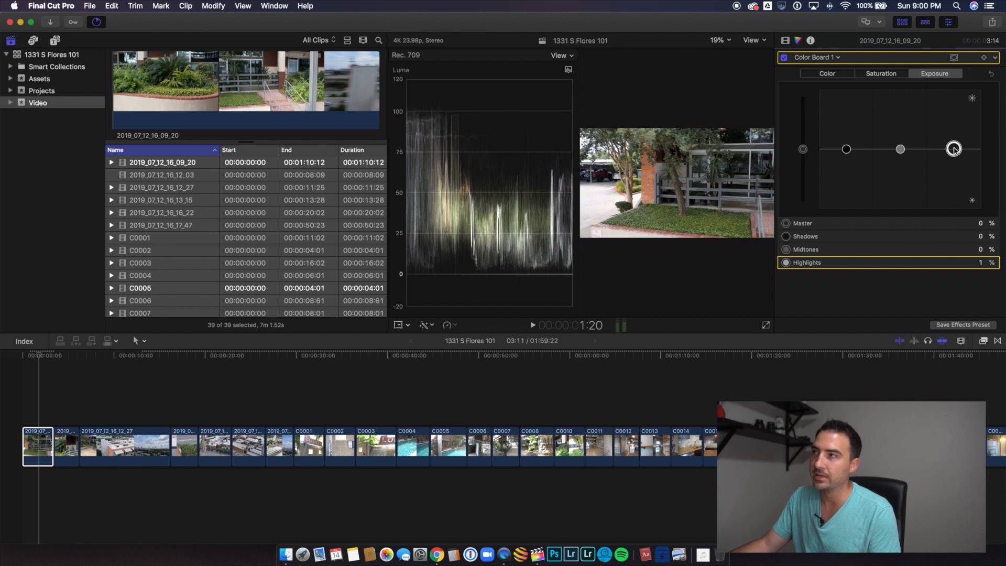
drag(955, 149, 956, 152)
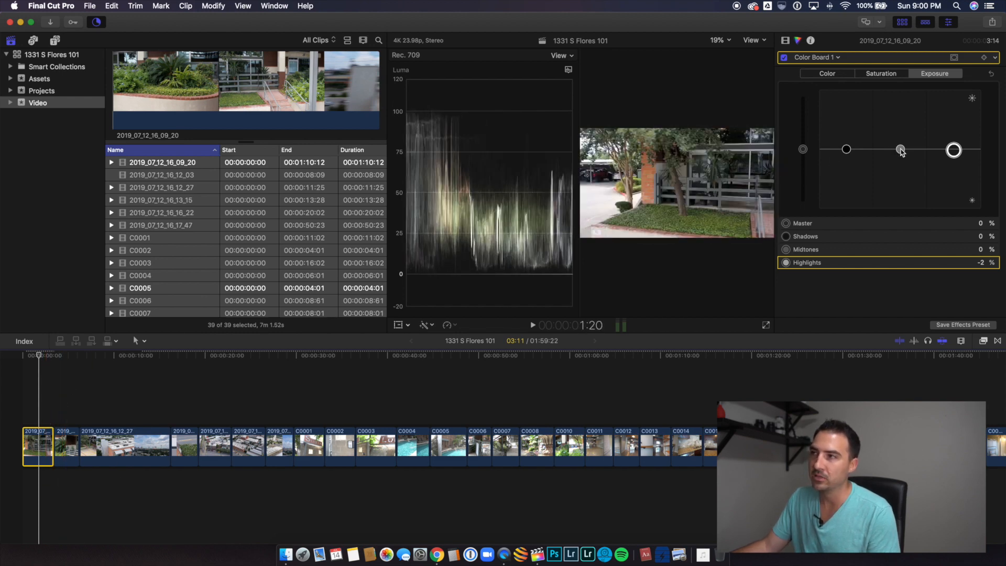
drag(901, 151, 903, 135)
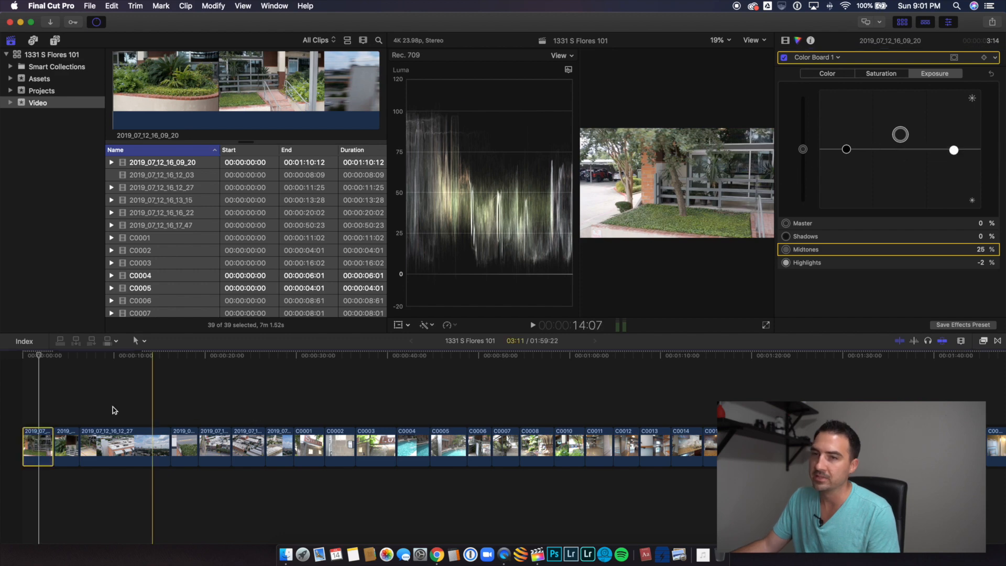
click(67, 443)
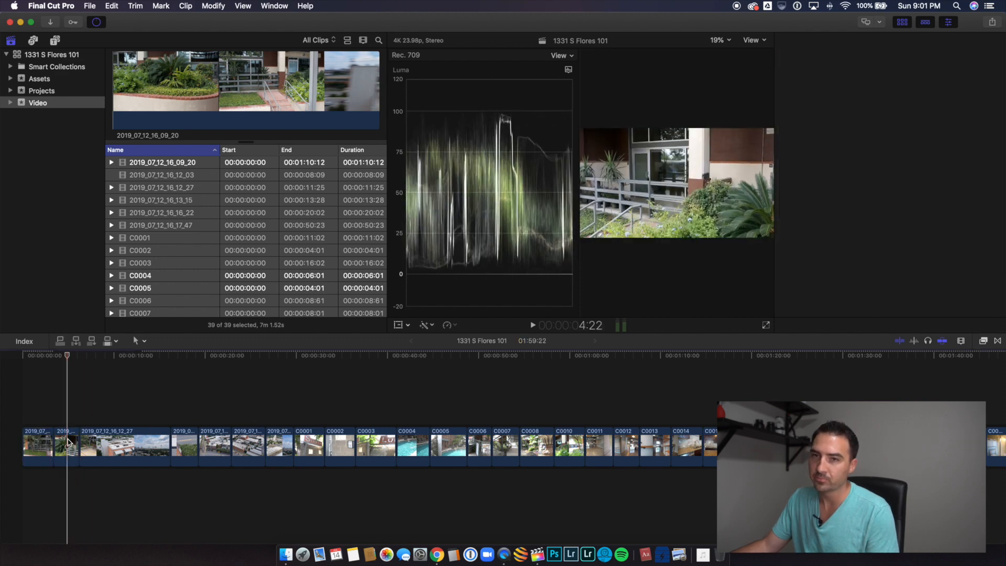
click(37, 419)
click(39, 446)
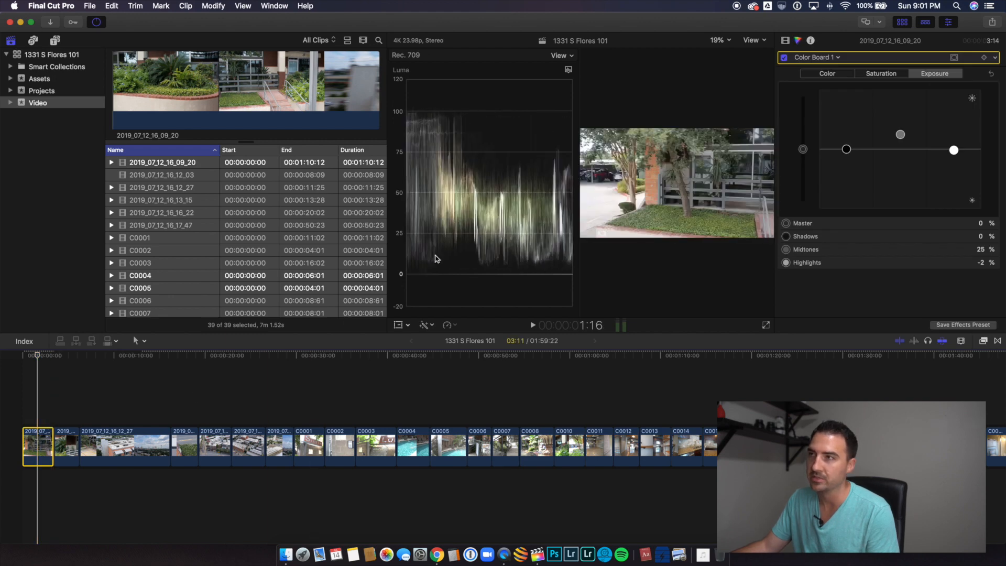
Step: Adjust the second timeline clip's exposure, lowering shadows to about -7% and tuning the highlights and midtones
click(68, 415)
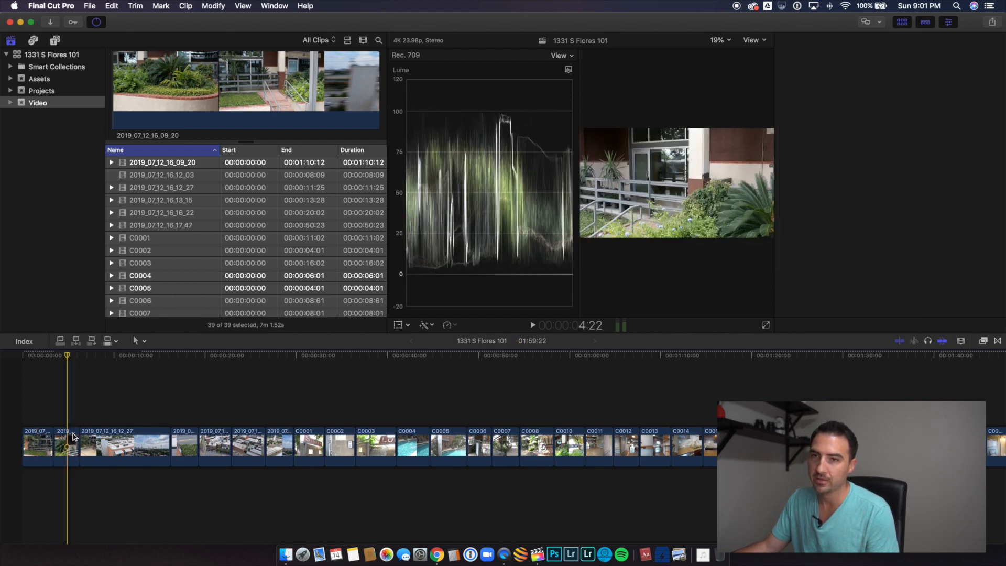
click(73, 436)
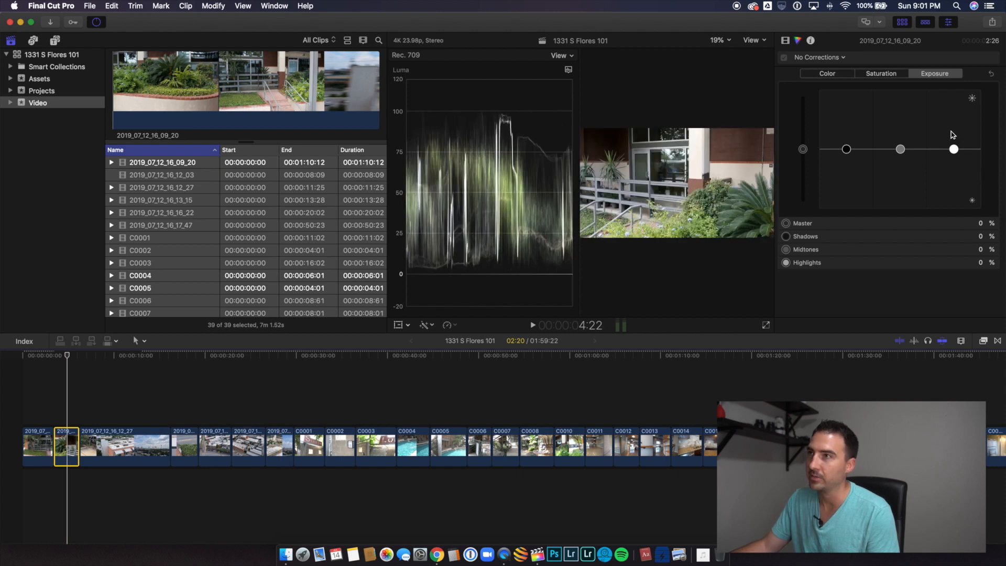
drag(846, 150, 847, 153)
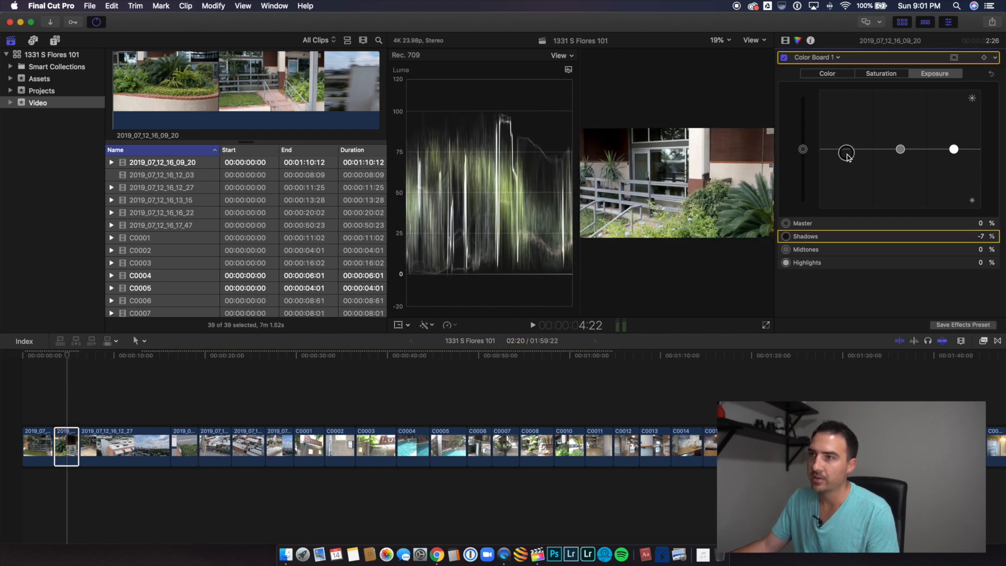
drag(954, 151, 902, 144)
Step: Correct the exposure of aerial clip 2019_07_12_16_12_27 with shadows at -4% and highlights at 5%
click(130, 448)
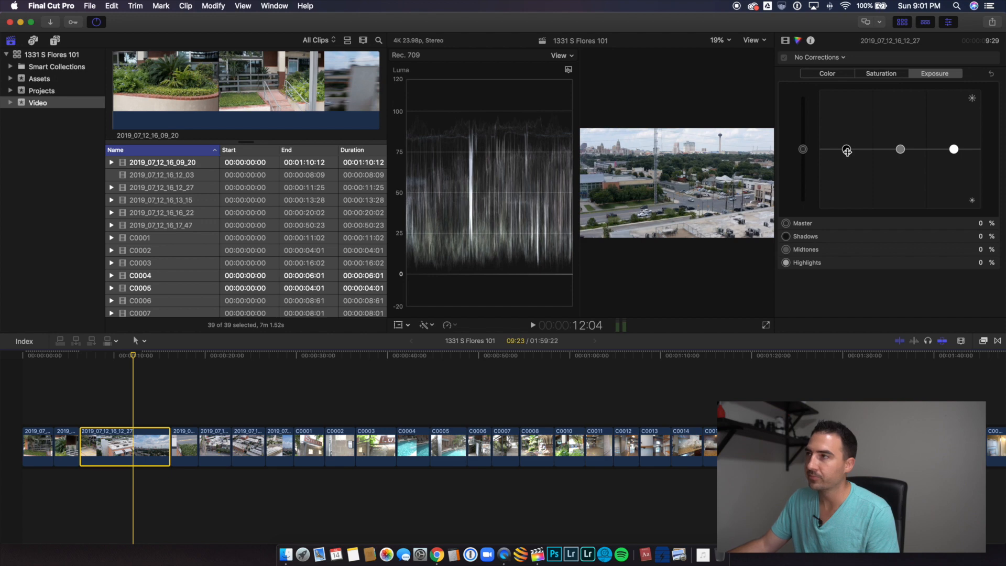
drag(847, 152, 848, 157)
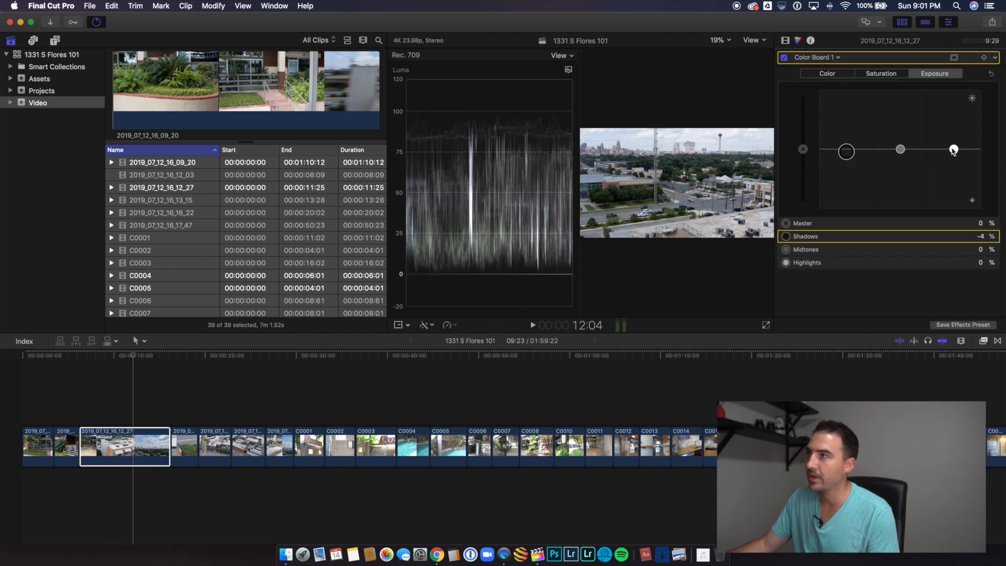
drag(953, 151, 954, 147)
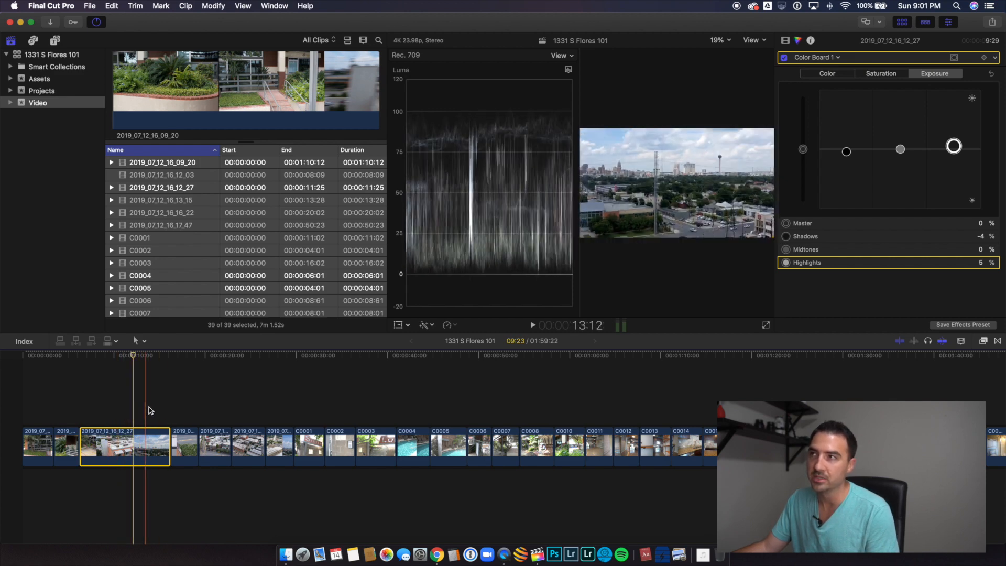
Step: Brighten the overhead pool clip 2019_07_12_16_13_15 with highlights at 25%, midtones at 23% and shadows at -3%
click(185, 414)
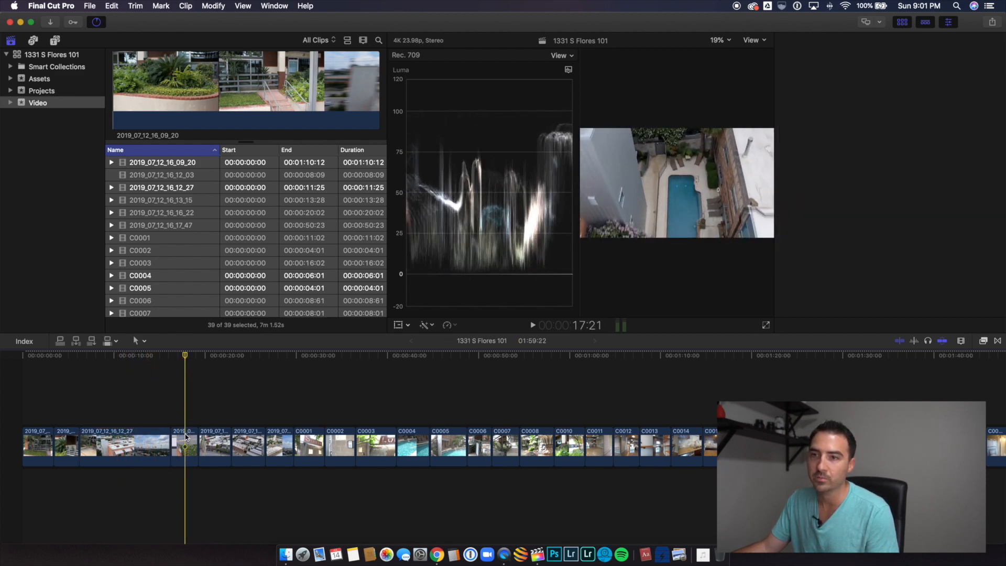
key(c)
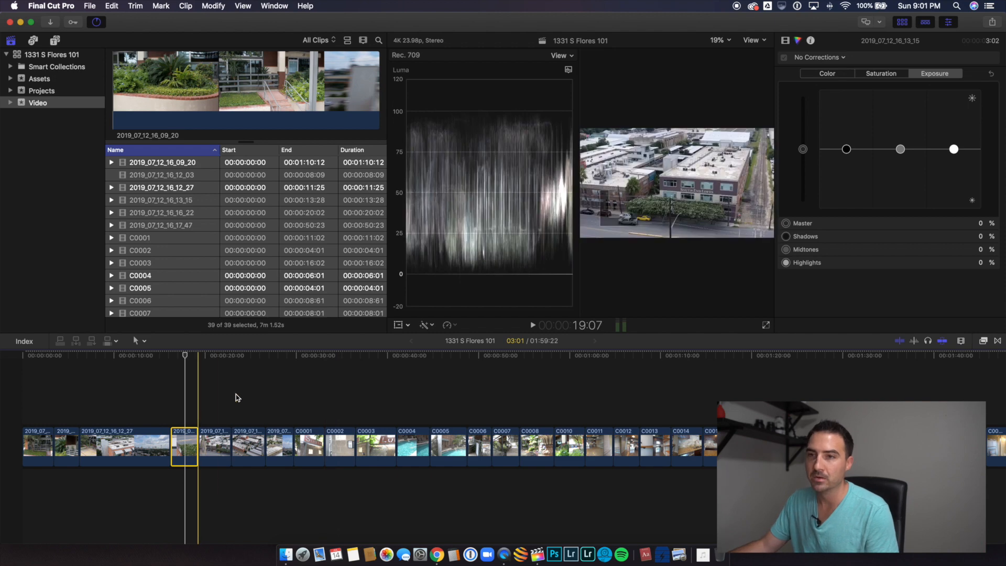
drag(956, 148, 962, 136)
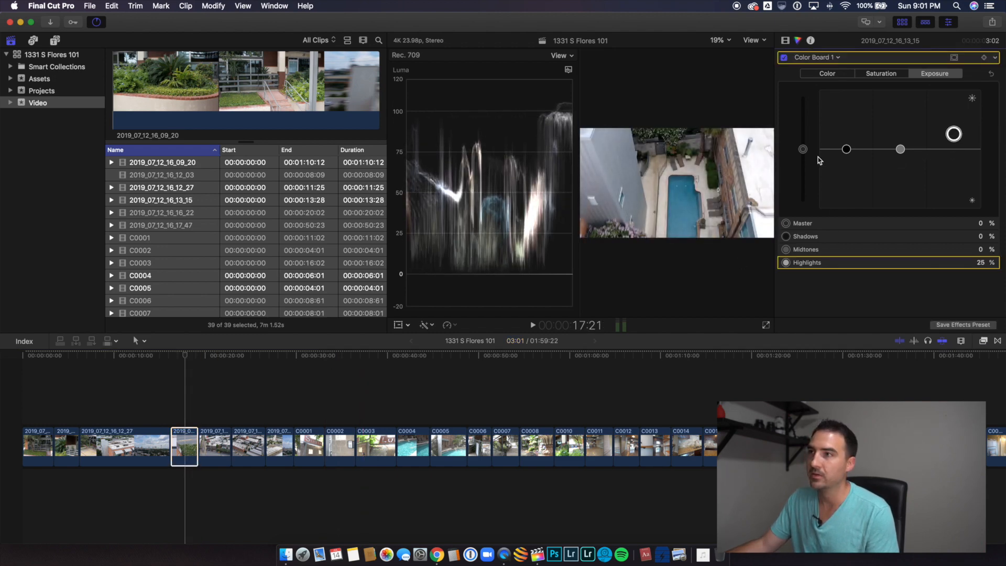
drag(841, 152, 904, 137)
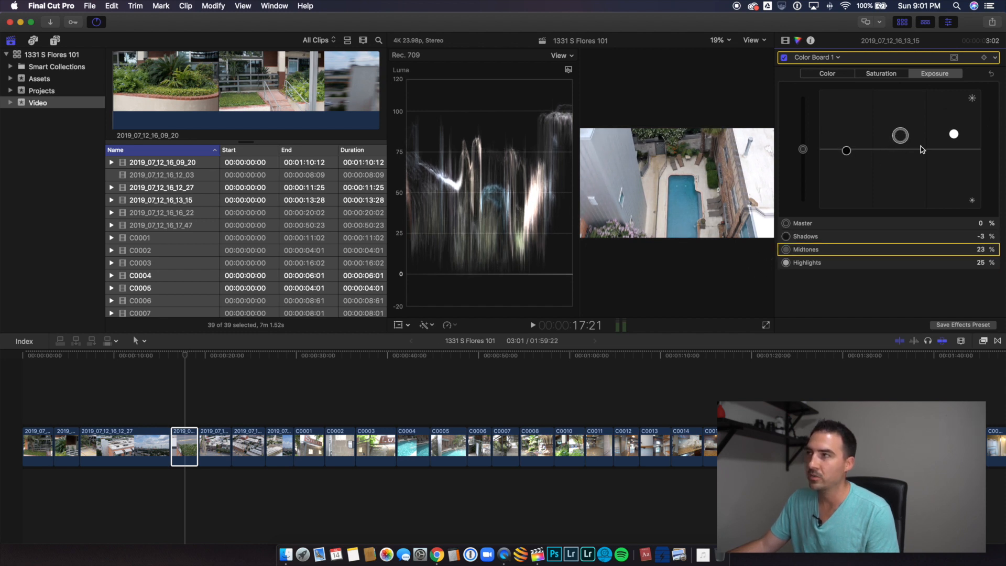
Step: Correct the exposure of clip 2019_07_12_16_16_22 with highlights at 9%, shadows at -4% and midtones at 6%
click(220, 440)
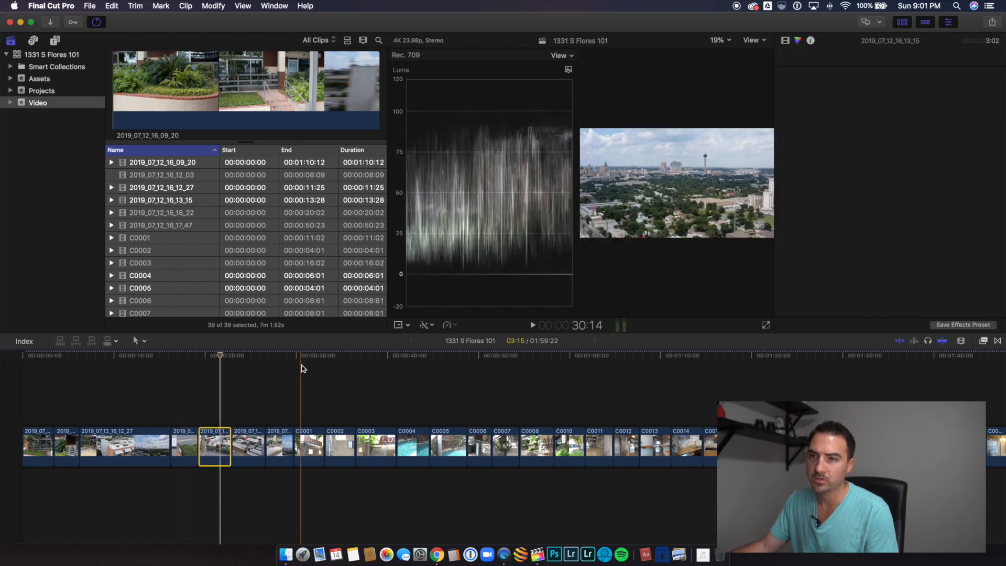
drag(954, 152, 957, 147)
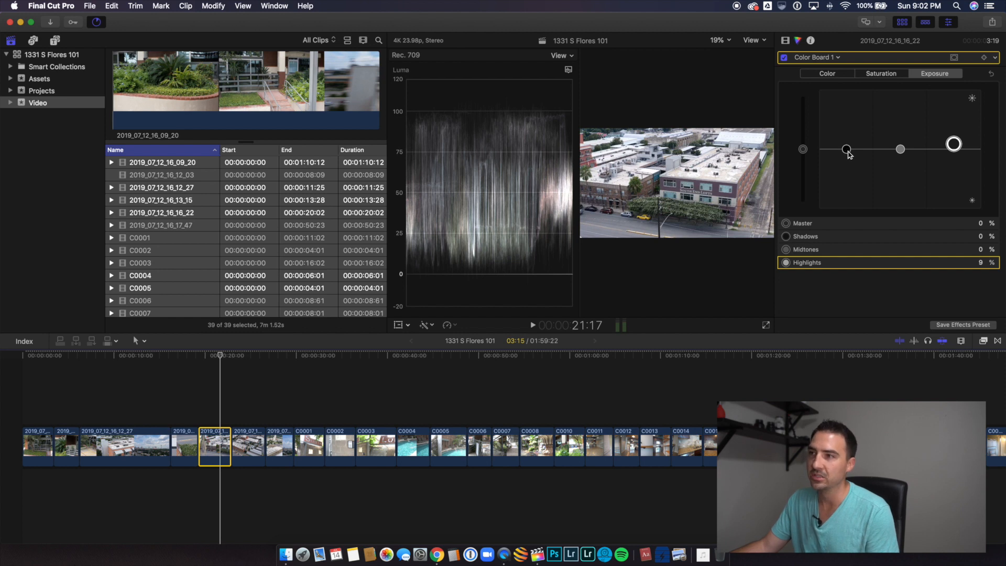
drag(847, 151, 902, 149)
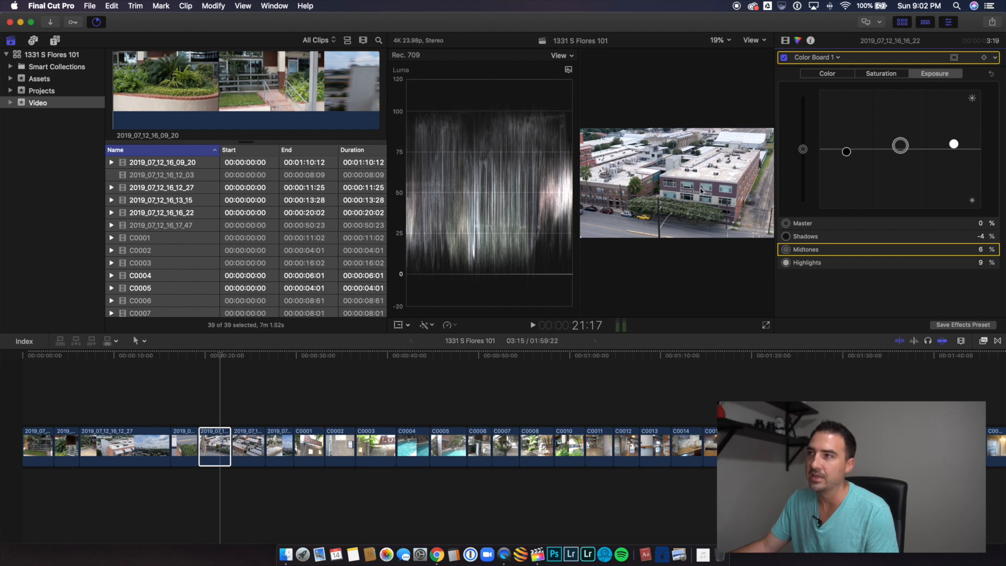
Step: Correct the exposure of the first 2019_07_12_16_17_47 section with highlights at 22%, shadows at -6% and midtones at 3%
click(257, 439)
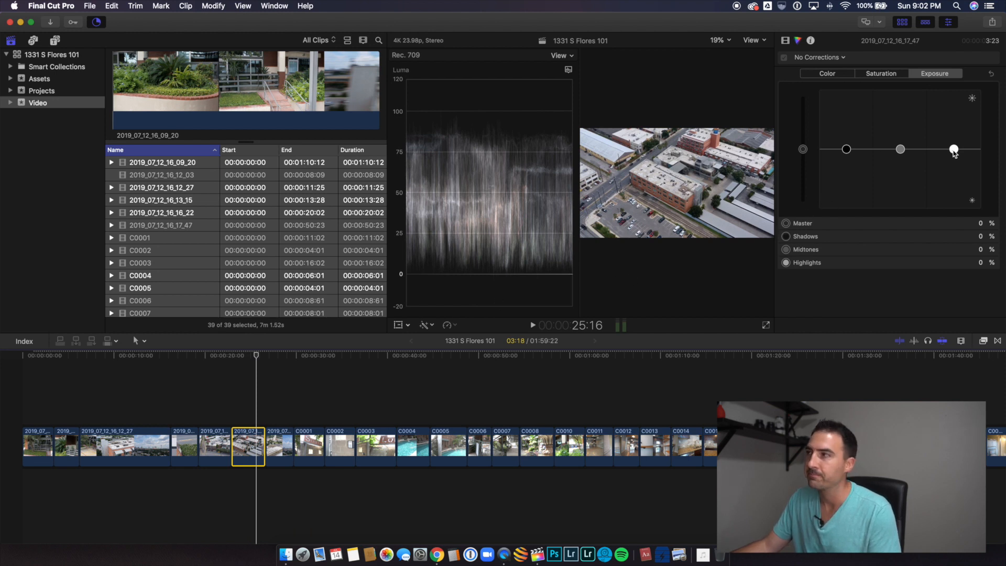
drag(954, 150, 954, 137)
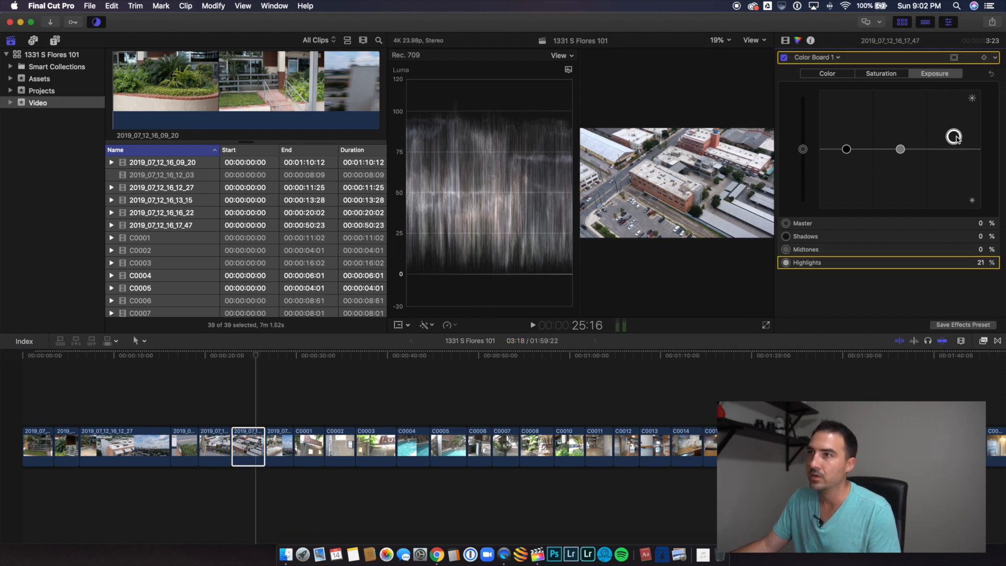
drag(849, 151, 902, 150)
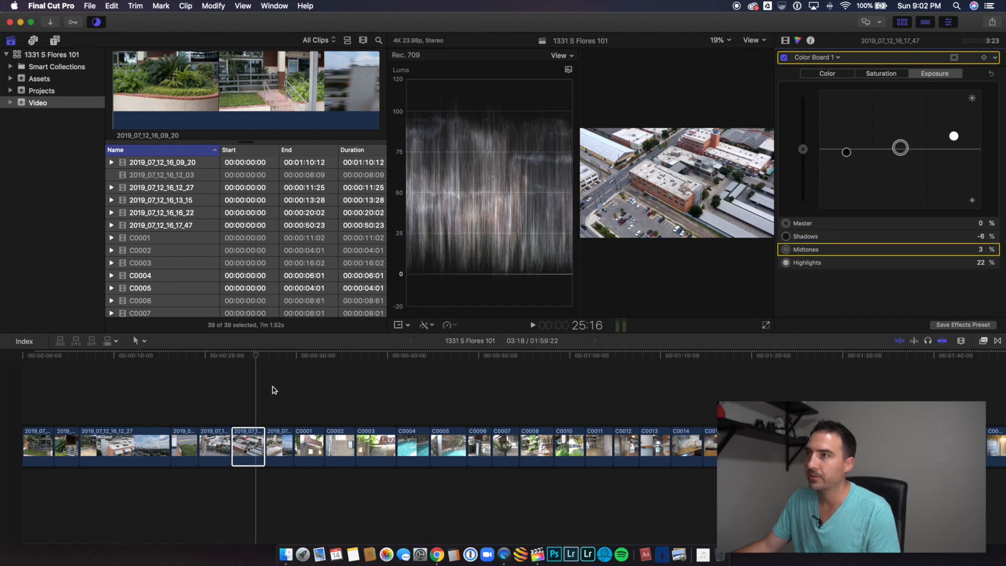
Step: Correct the exposure of the second 2019_07_12_16_17_47 section, the skyline view, with highlights at 18%, shadows at -10% and midtones at 5%
click(276, 445)
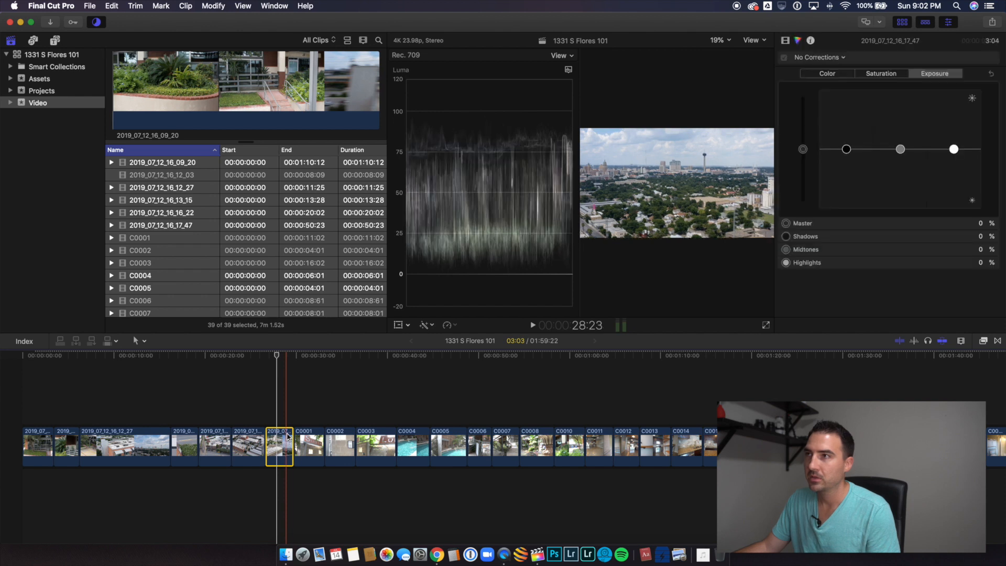
drag(954, 150, 955, 138)
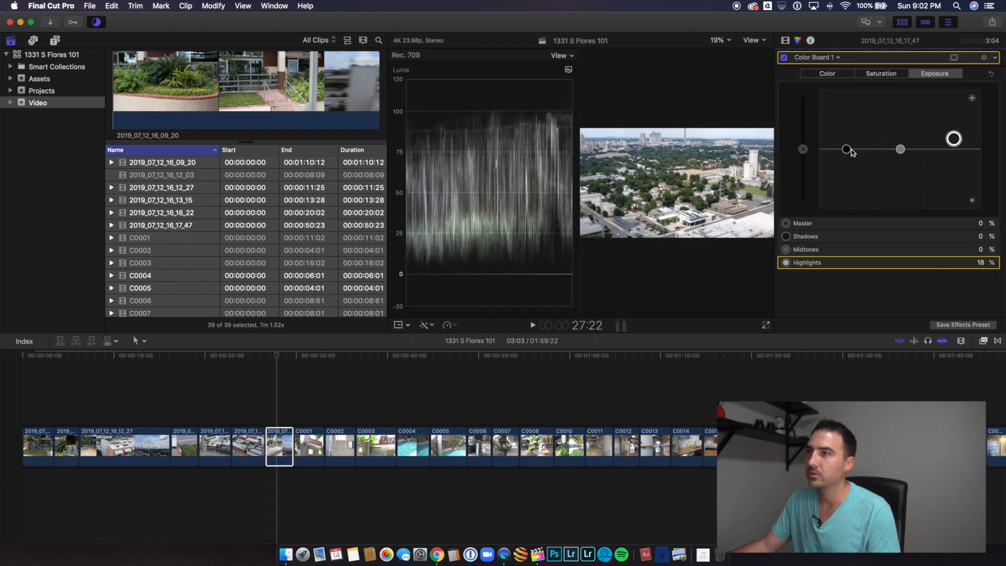
drag(847, 149, 901, 146)
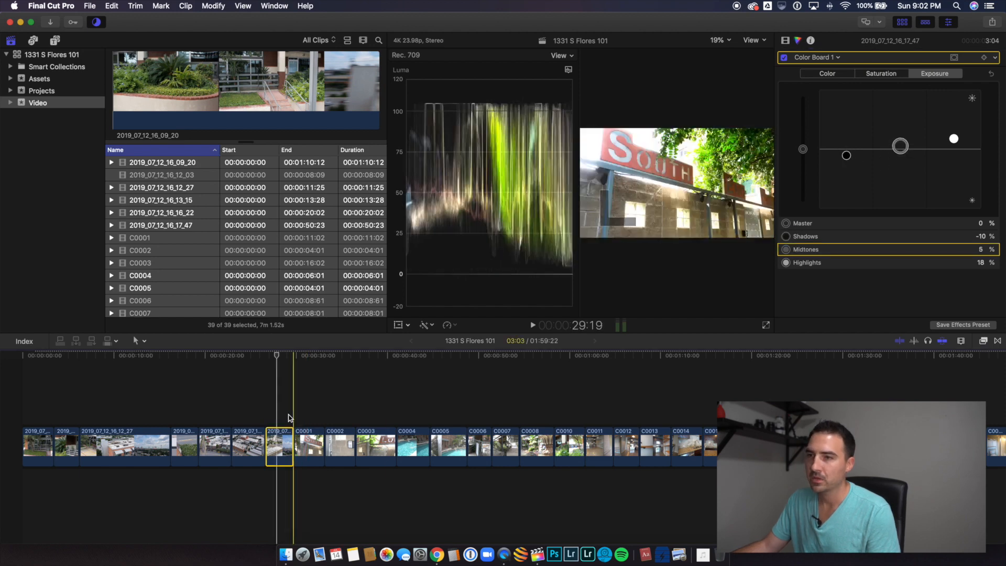
Step: Raise the master saturation of the opening clip 2019_07_12_16_09_20 to 35%
click(40, 417)
click(40, 439)
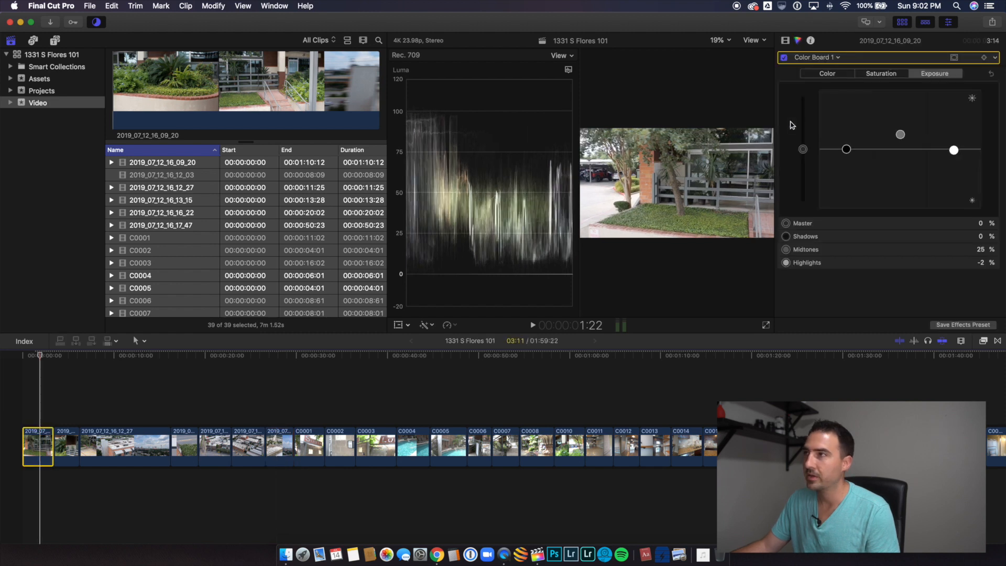
click(784, 40)
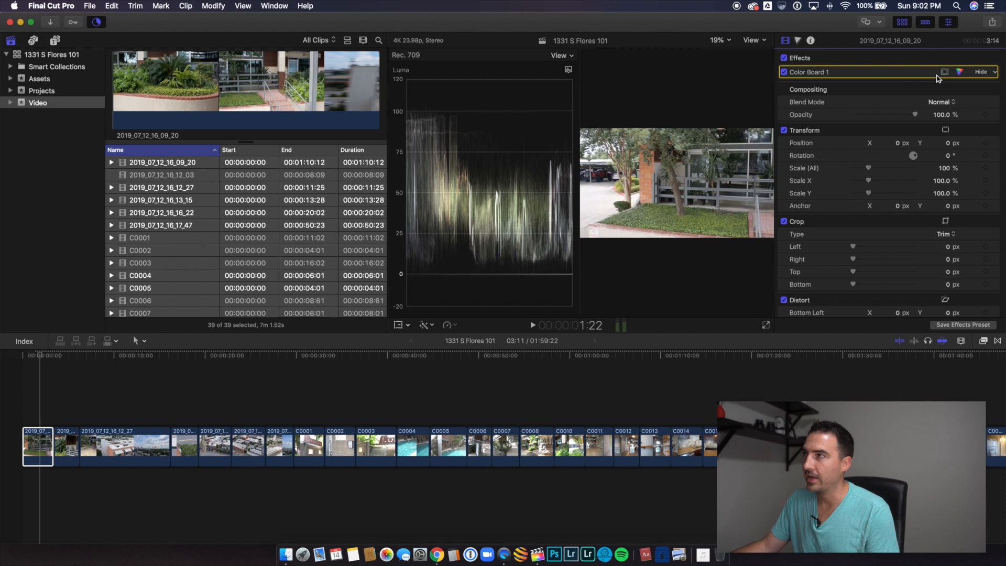
click(798, 41)
click(889, 75)
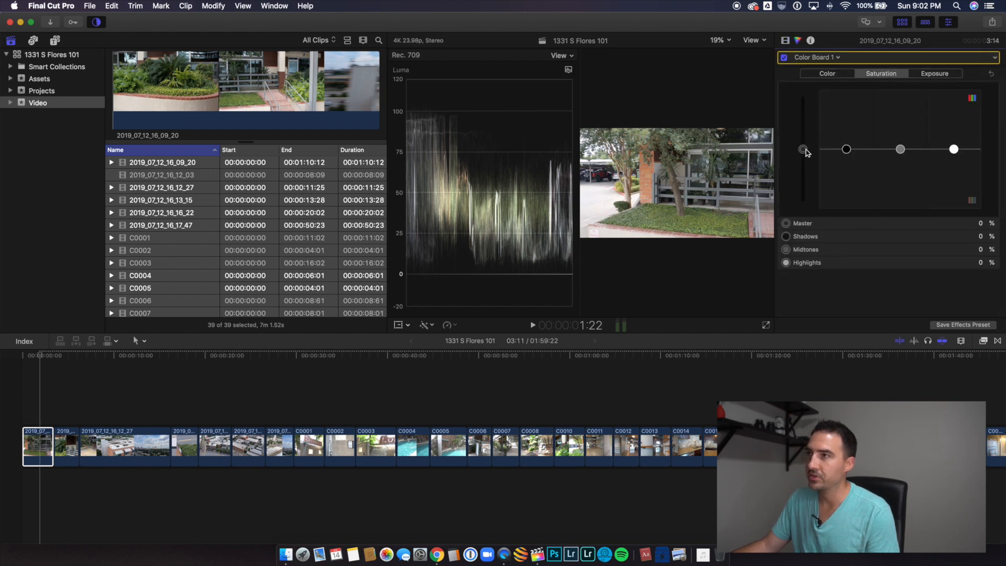
drag(803, 149, 812, 130)
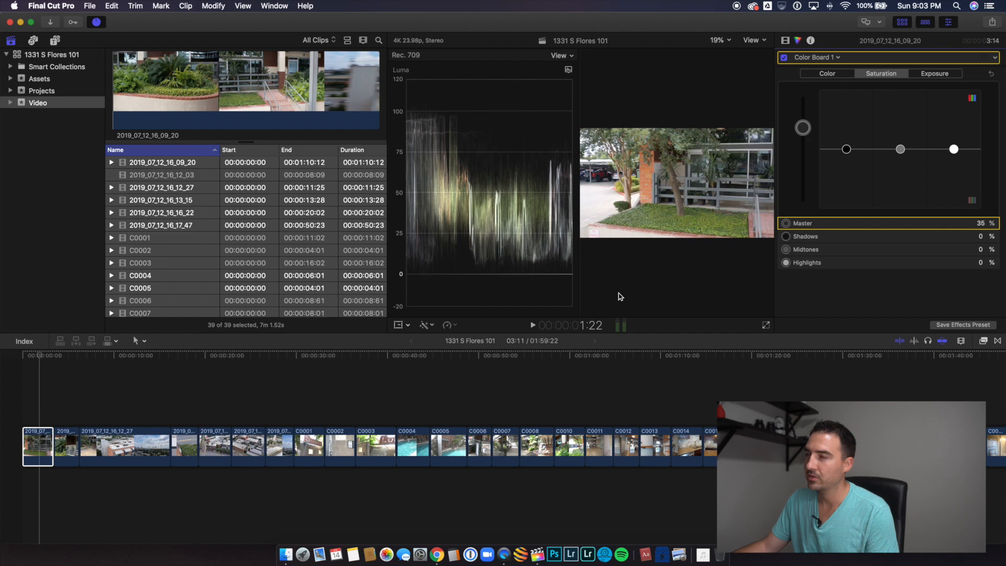
click(42, 442)
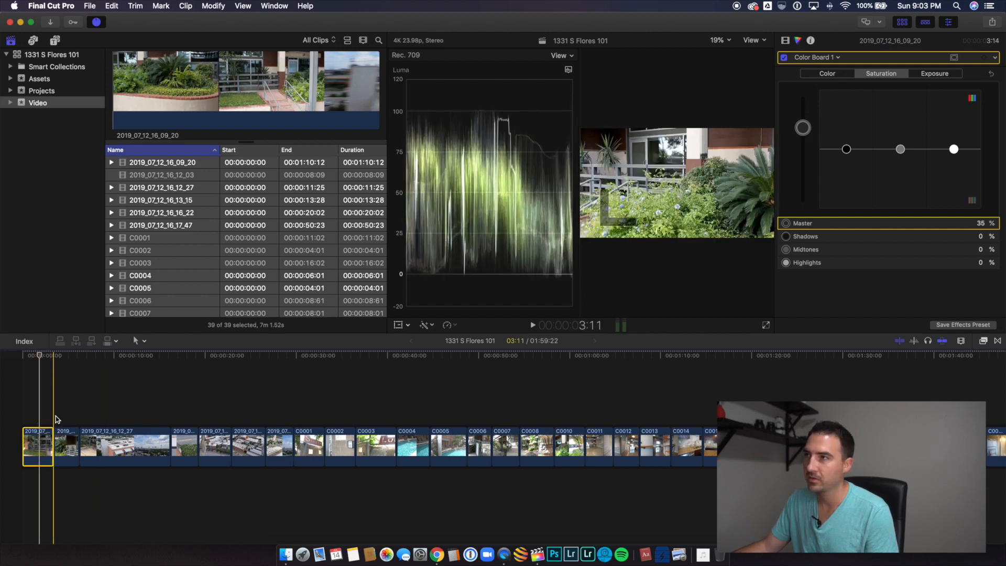
Step: Raise the midtone saturation of the second timeline clip to 50% and reselect the opening clip
click(66, 443)
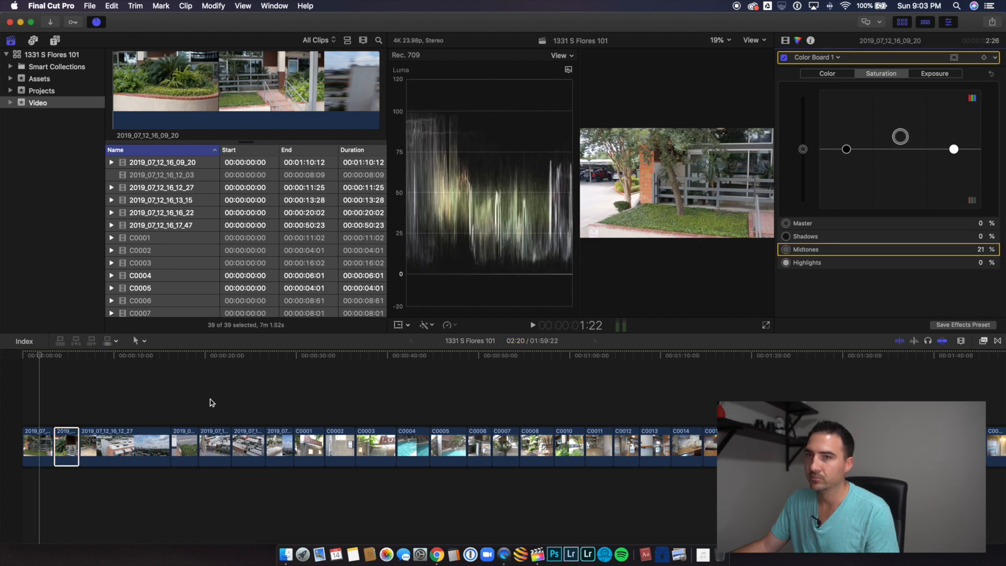
click(75, 417)
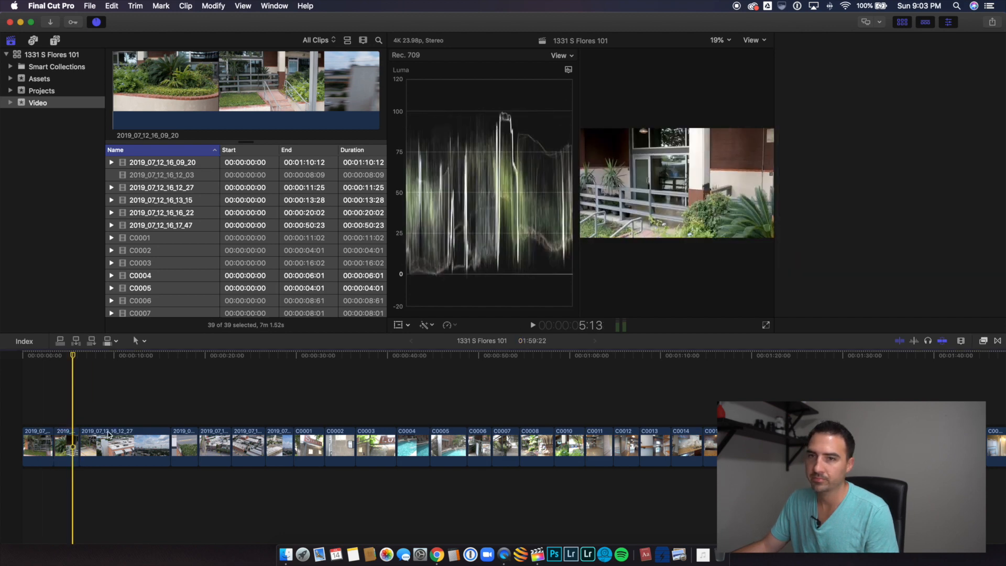
click(66, 442)
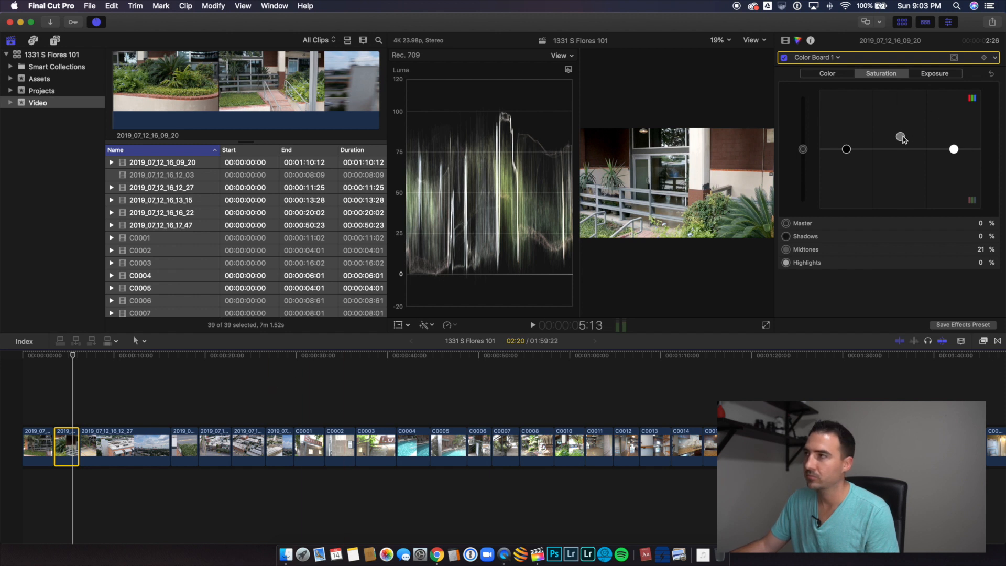
drag(902, 139, 914, 122)
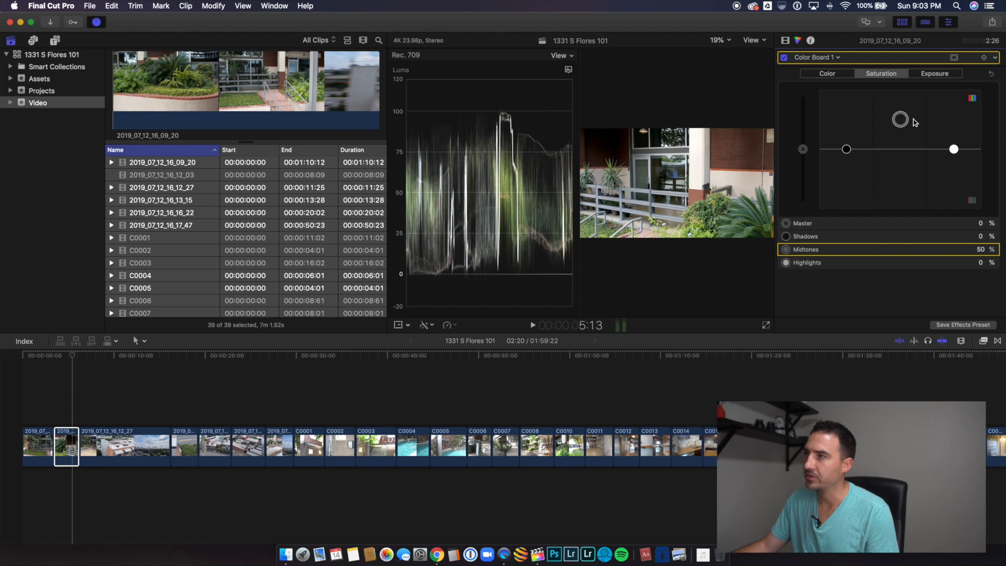
click(42, 440)
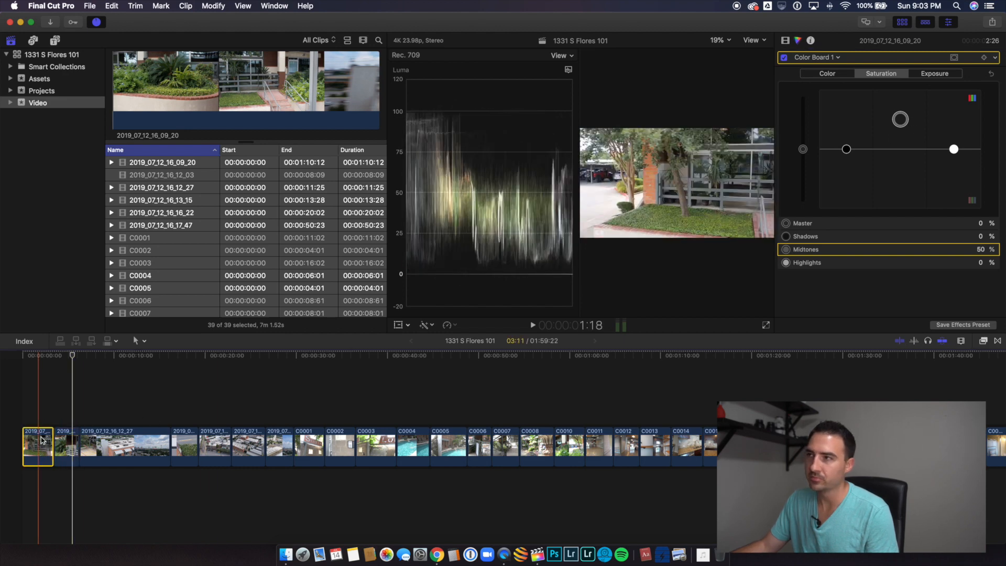
Step: Raise the master saturation of the opening clip 2019_07_12_16_09_20 to 50%
click(37, 442)
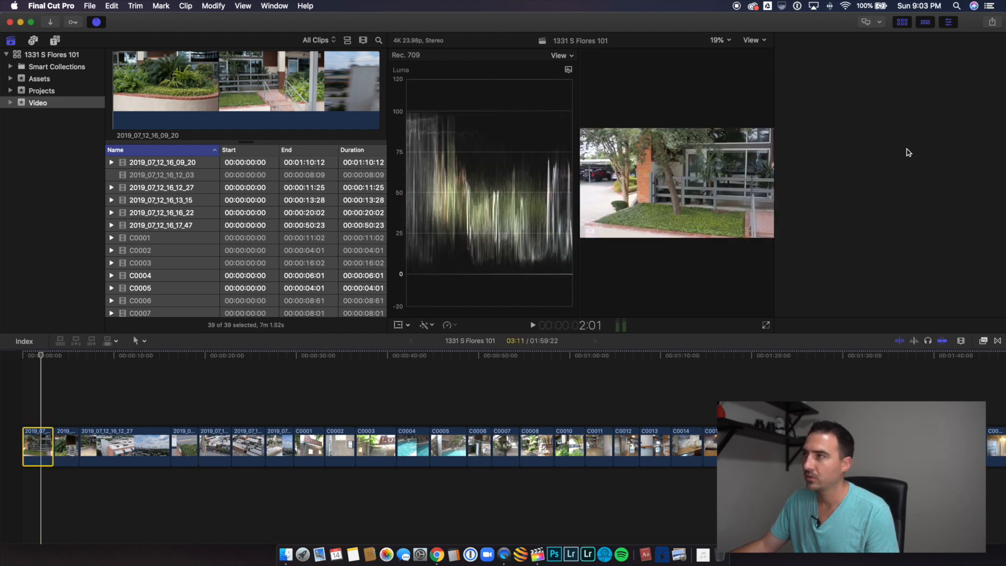
drag(901, 151, 901, 150)
drag(805, 129, 805, 120)
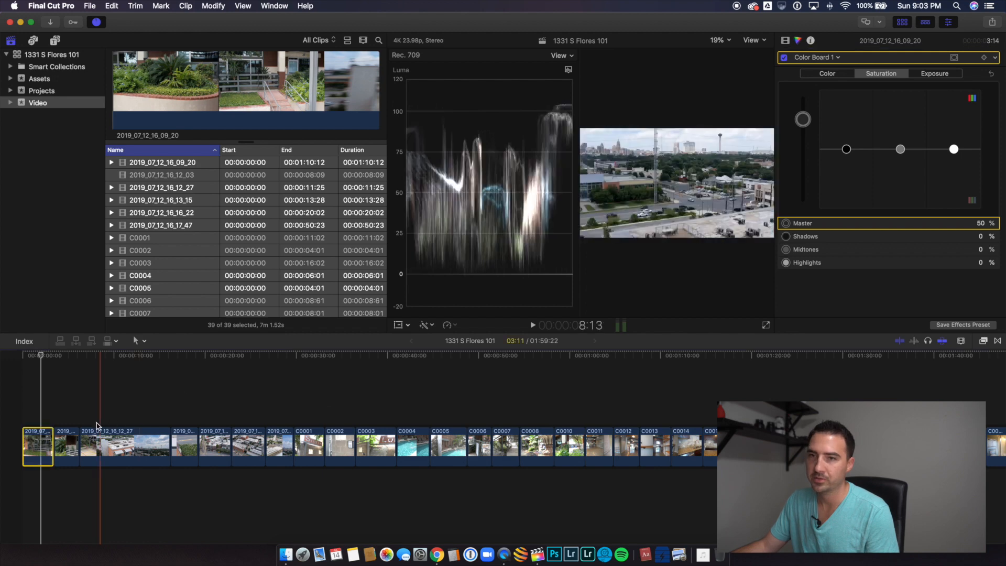
Step: Reset the midtone saturation of the second 2019_07_12_16_09_20 section and raise its master saturation instead
click(67, 439)
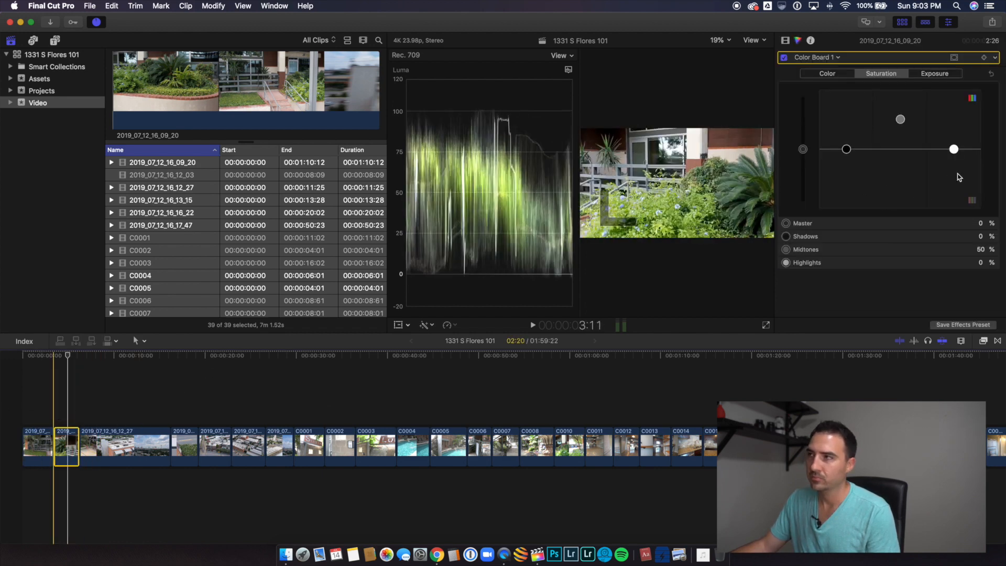
click(981, 253)
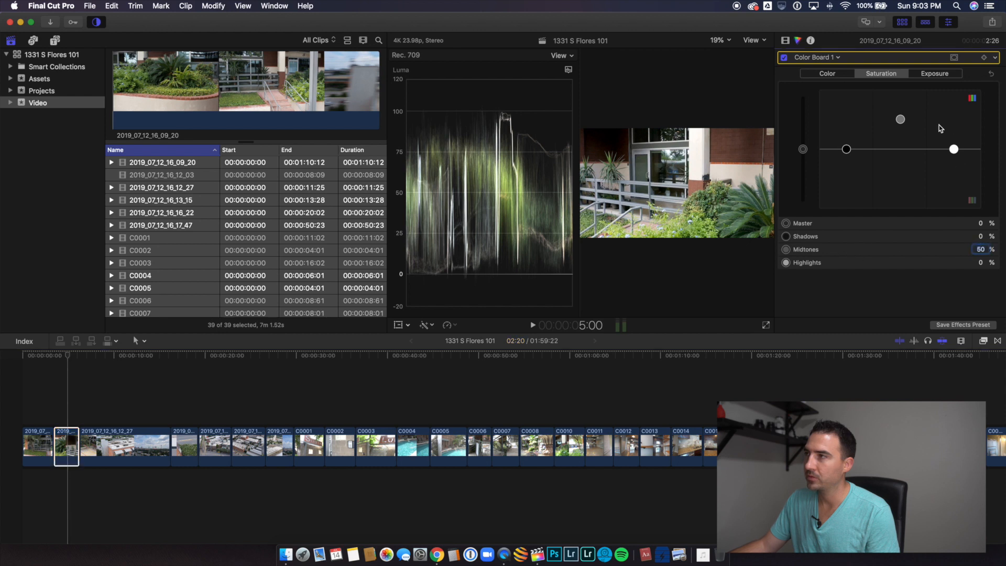
click(900, 121)
key(BackSpace)
drag(804, 154, 807, 121)
Step: Raise the master saturation of the long skyline clip 2019_07_12_16_12_27 to 50%
click(145, 443)
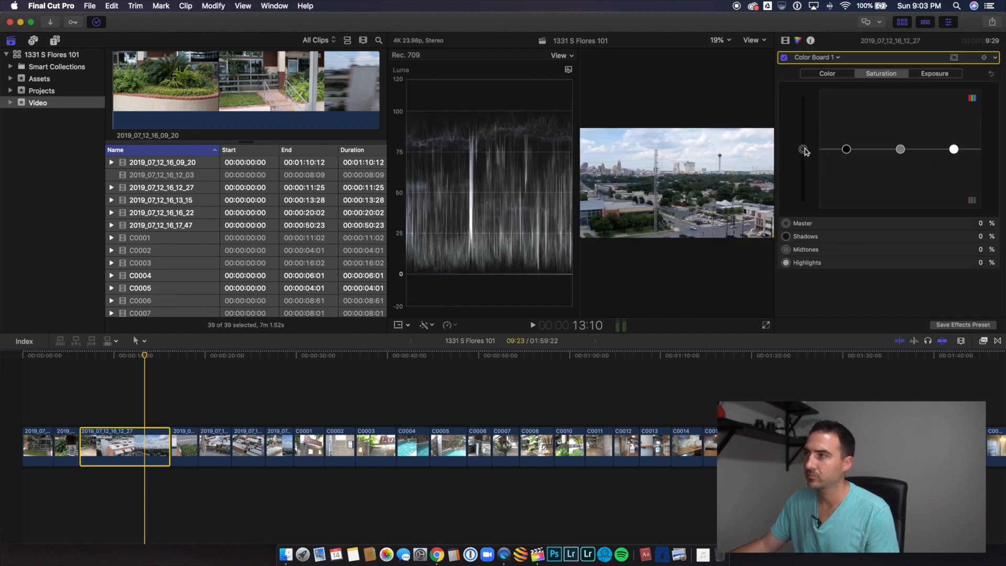
drag(806, 152, 810, 128)
drag(809, 126, 815, 121)
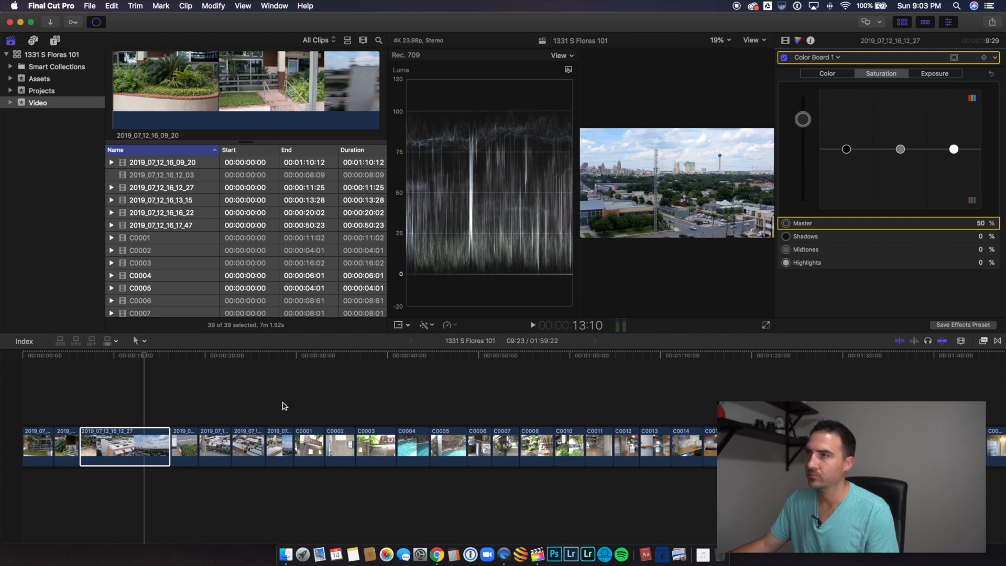
Step: Raise the master saturation of the overhead pool clip 2019_07_12_16_13_15 to 50%
click(187, 445)
key(super+4)
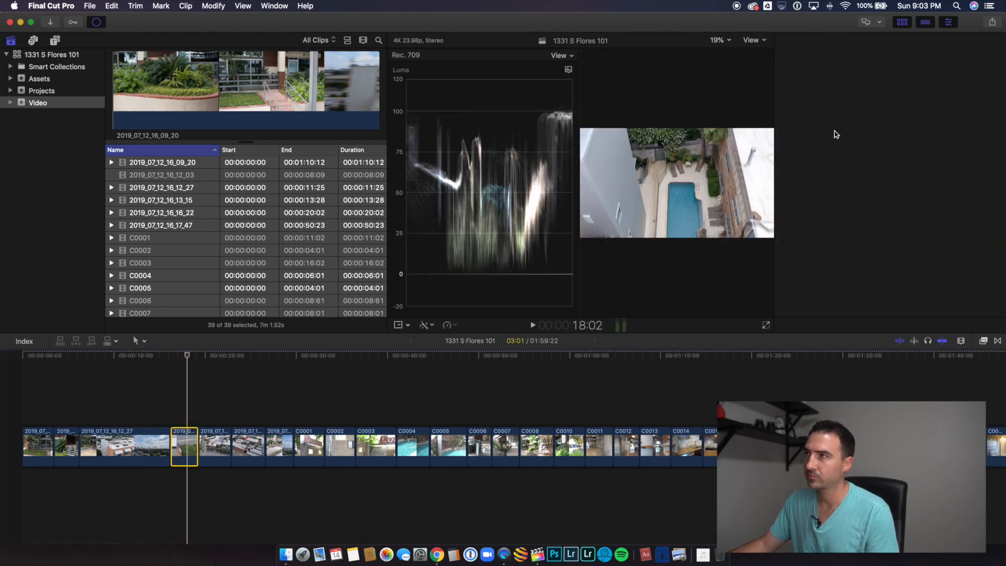
key(super+6)
drag(803, 149, 805, 119)
key(super+z)
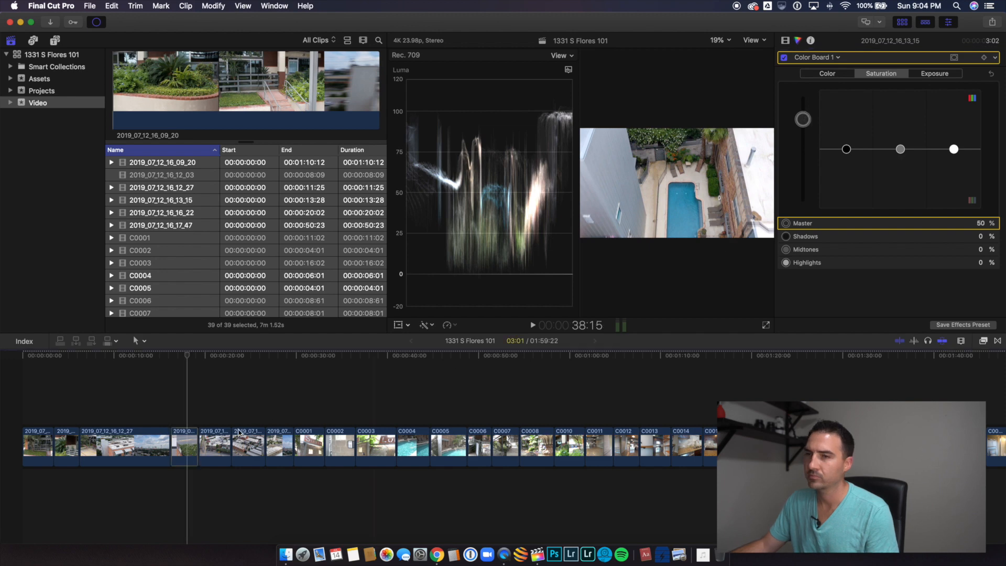
Step: Raise the master saturation of clip 2019_07_12_16_16_22 and both 2019_07_12_16_17_47 sections to 50%
click(214, 445)
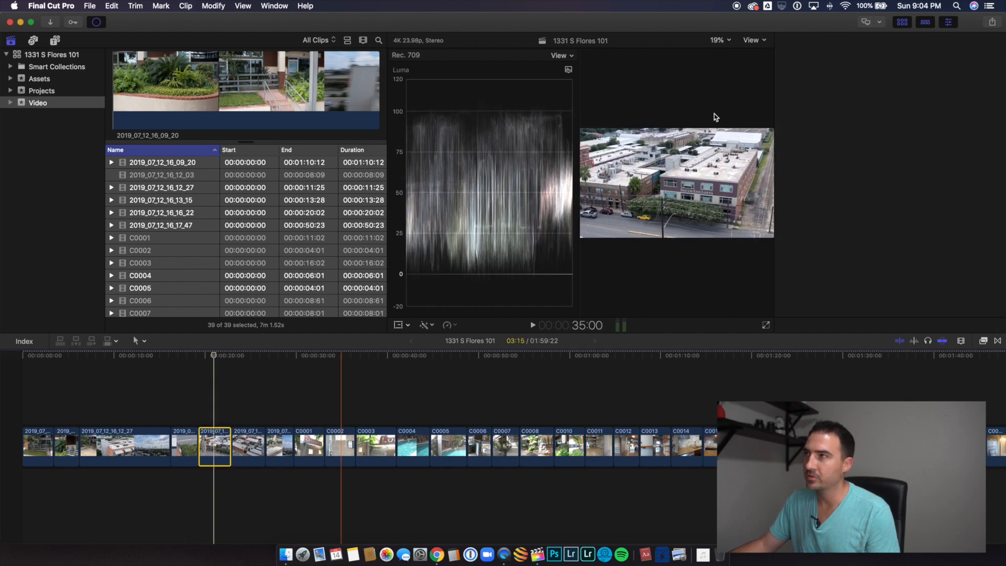
drag(803, 147, 806, 120)
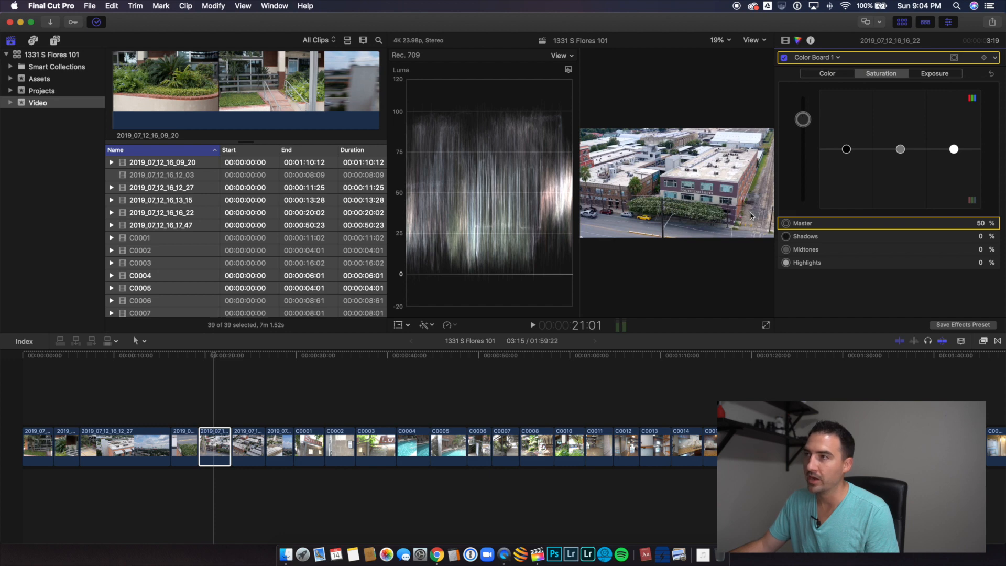
click(251, 445)
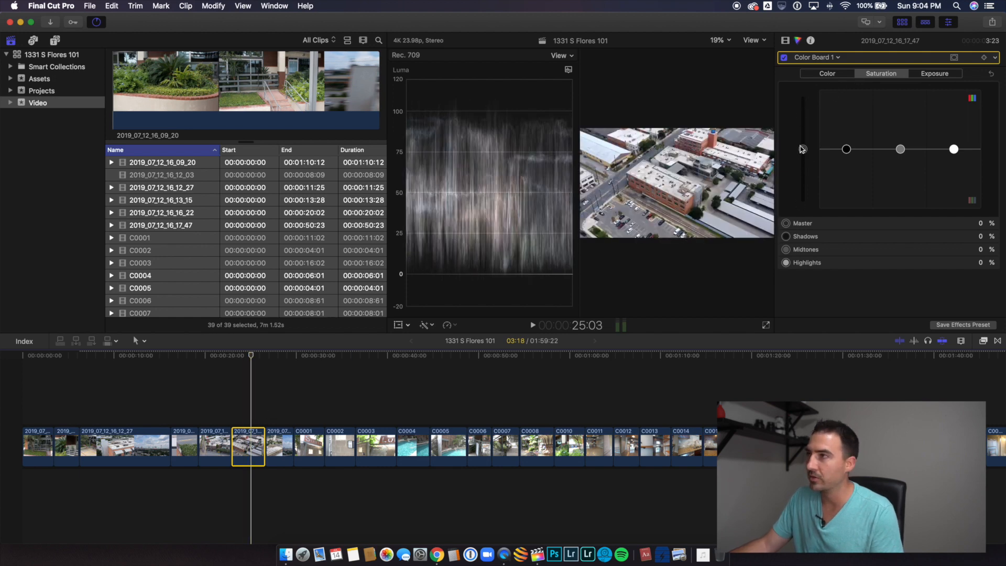
drag(802, 149, 810, 124)
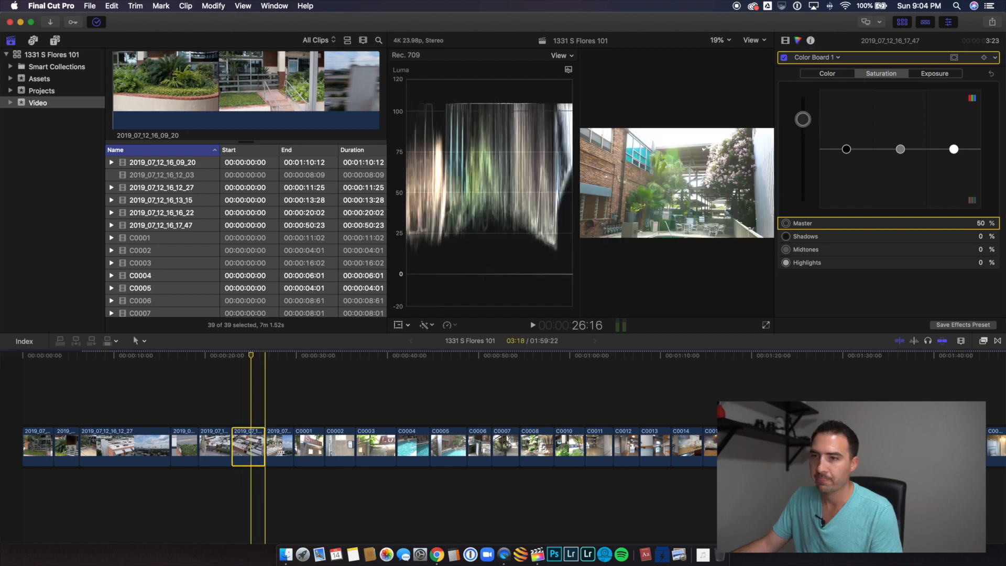
drag(280, 418, 271, 459)
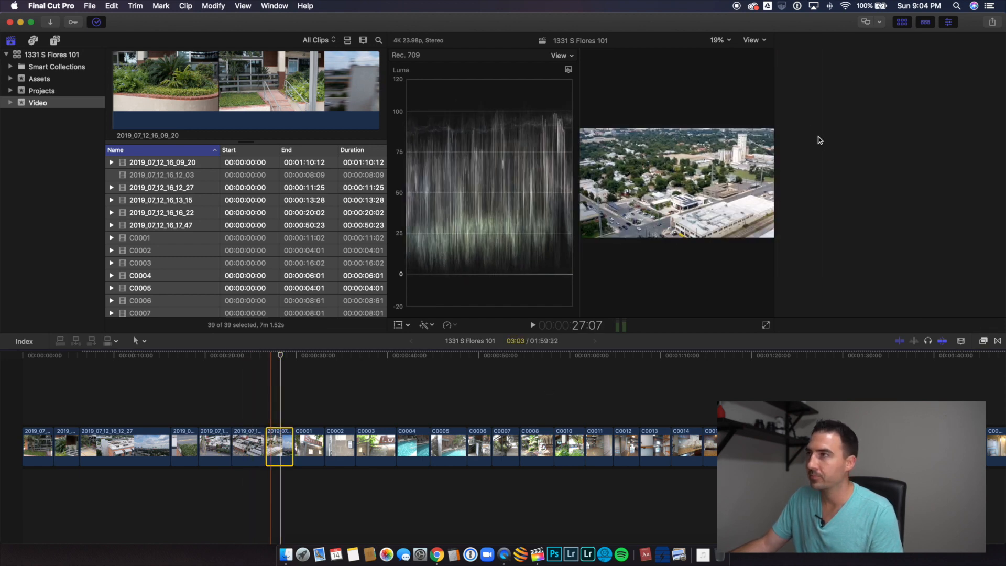
drag(803, 147, 809, 120)
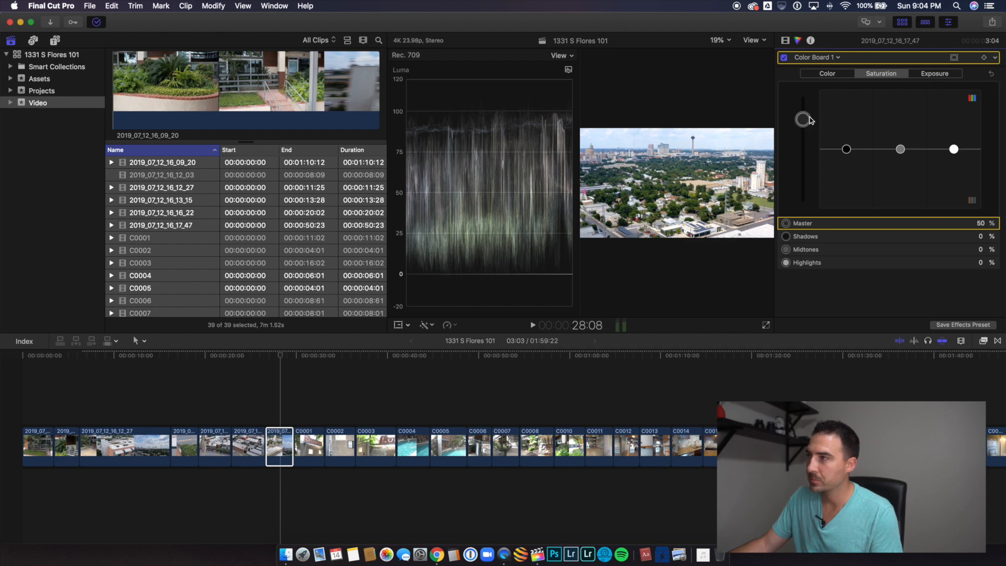
Step: Correct the exposure of clip C0001 with highlights at -9%, shadows at -8% and midtones at 16%
drag(318, 418, 317, 442)
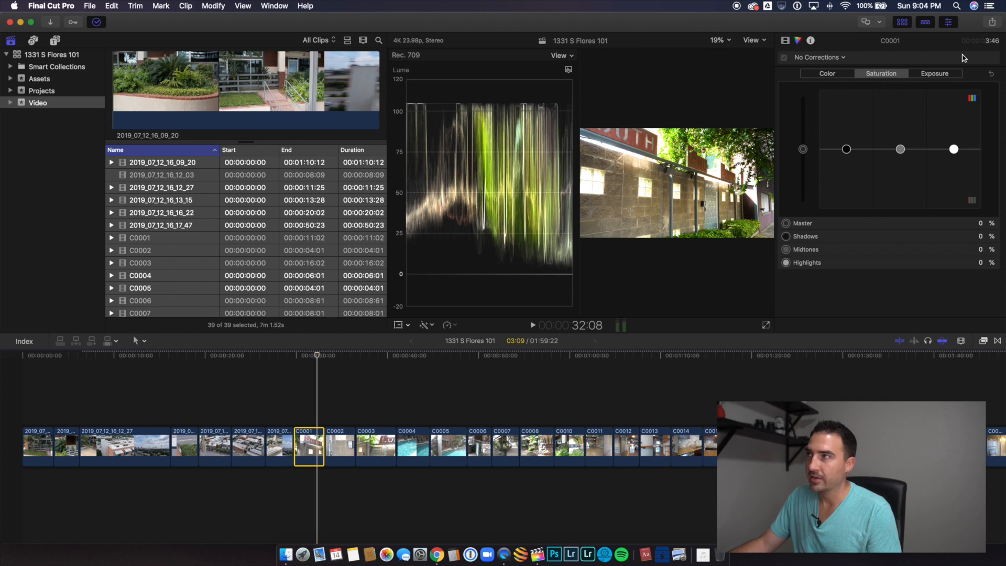
click(949, 73)
drag(953, 150, 954, 154)
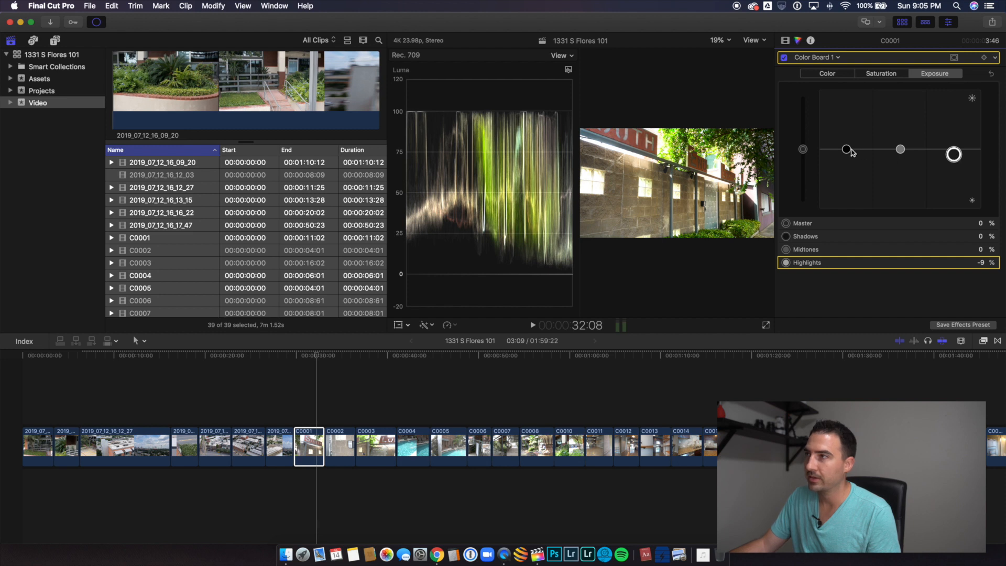
drag(851, 149, 900, 139)
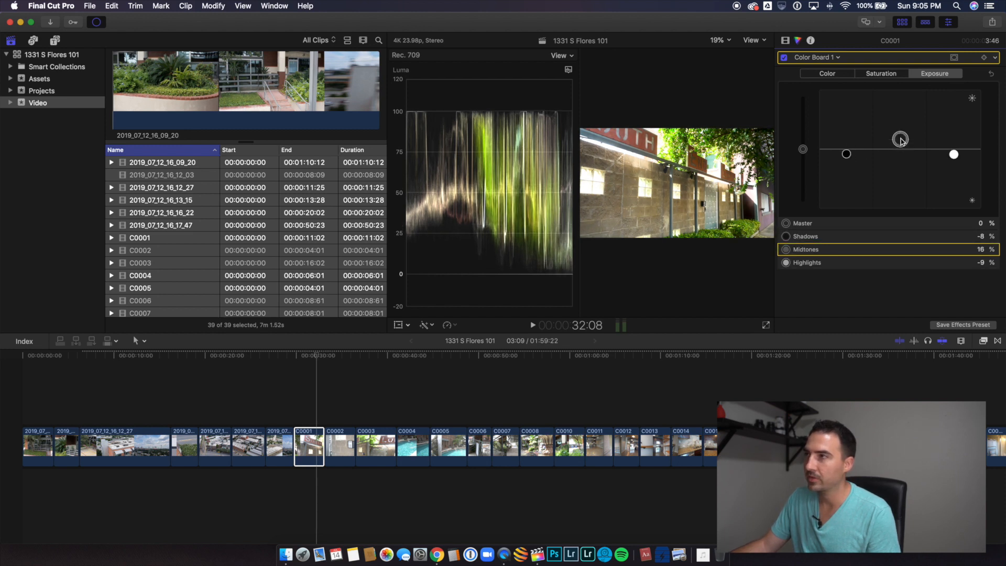
Step: Correct the exposure of clip C0002, the keypad shot, with highlights at -9%, shadows at -20% and midtones at -9%
click(340, 444)
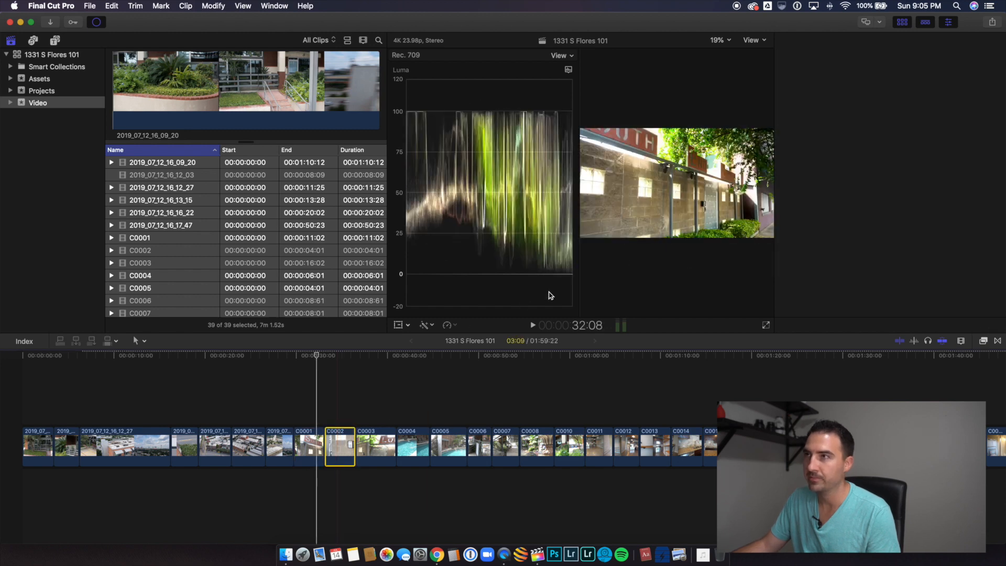
click(342, 421)
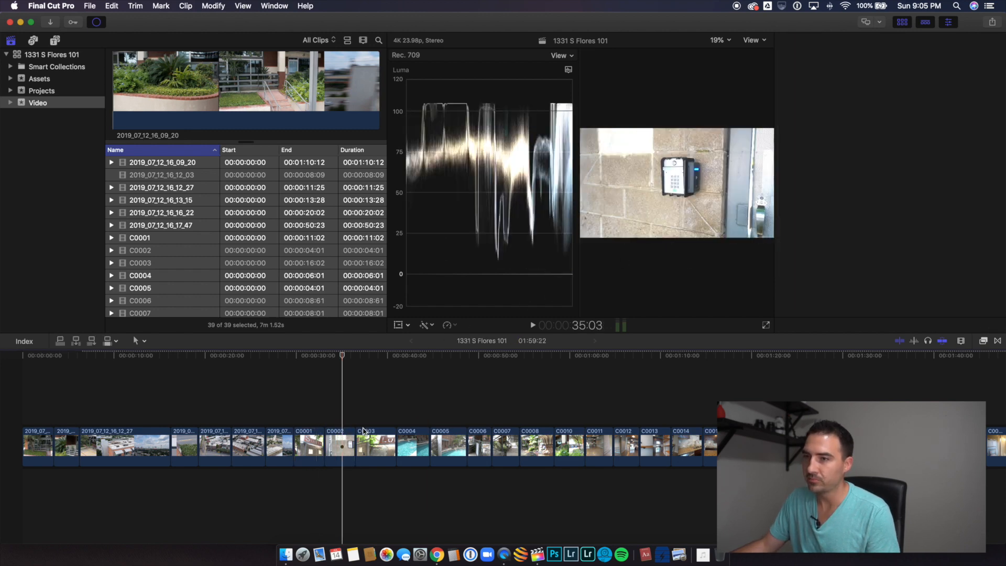
click(342, 441)
key(super+6)
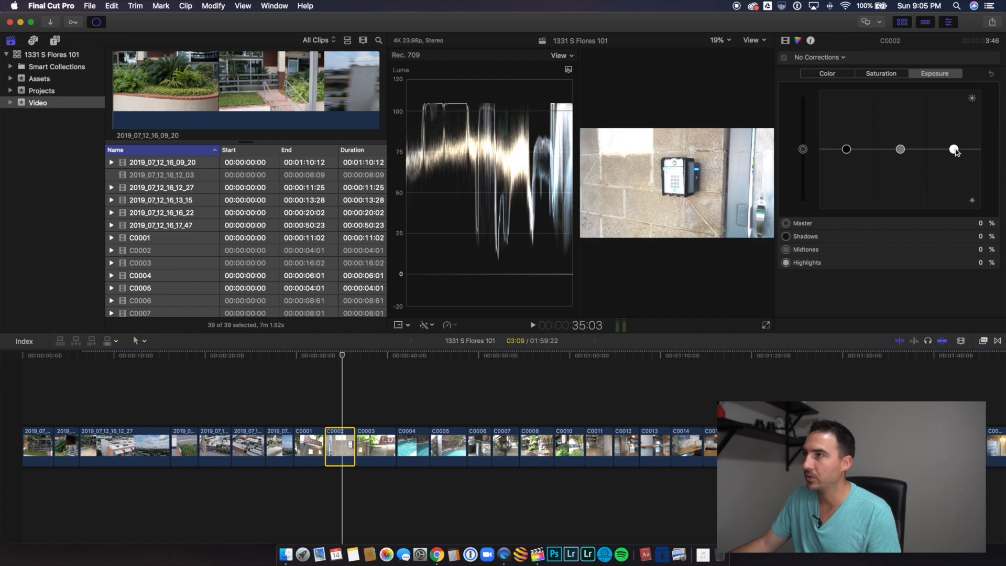
drag(954, 150, 954, 155)
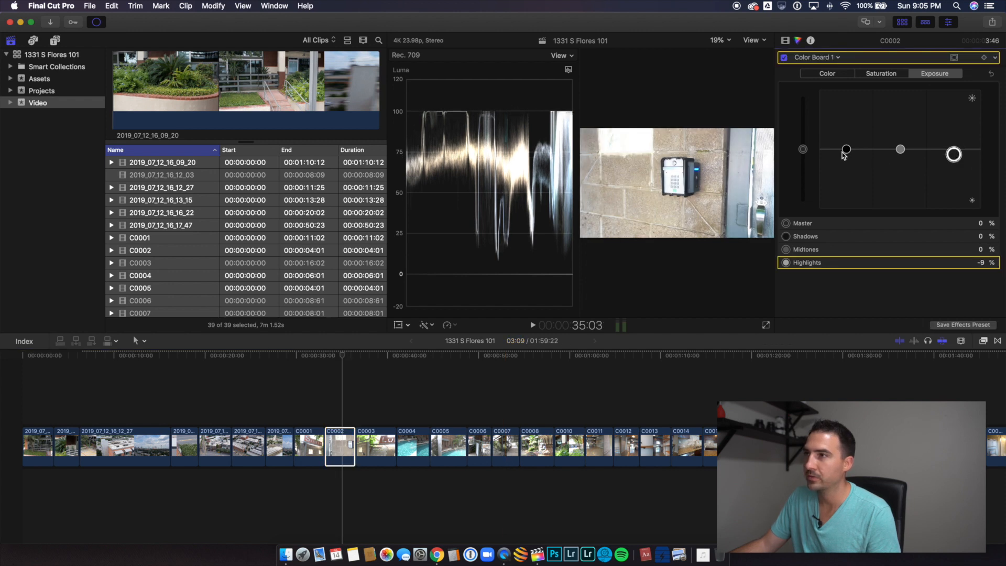
drag(843, 153, 843, 164)
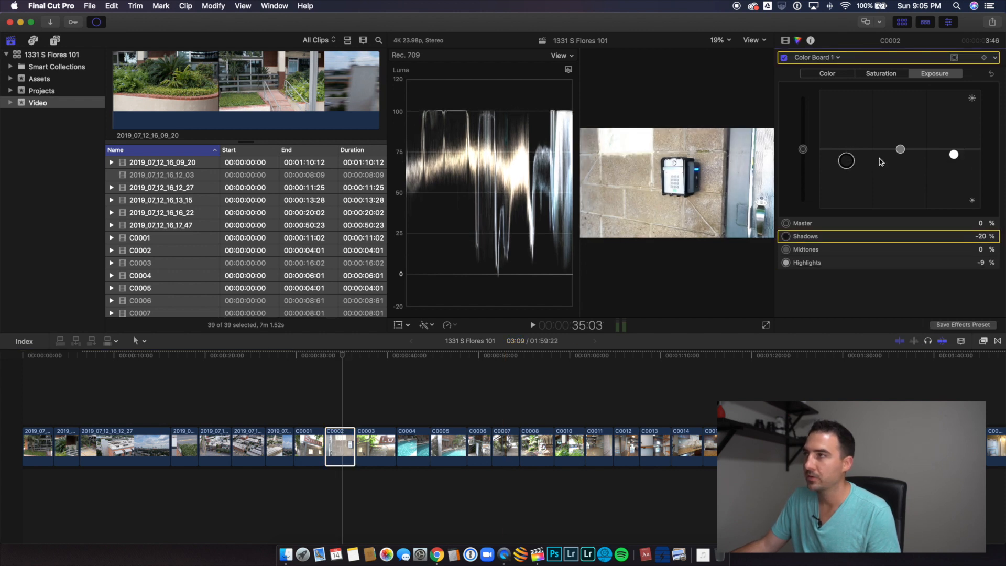
drag(901, 149, 900, 154)
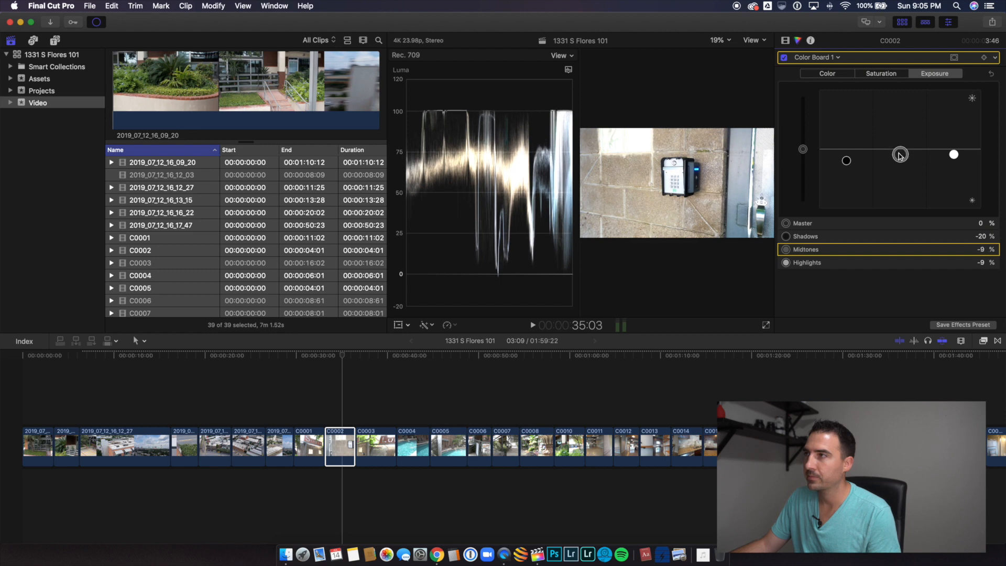
Step: Correct the exposure of clip C0003, the loft sign shot, with shadows at -19% and highlights at -10%
click(374, 442)
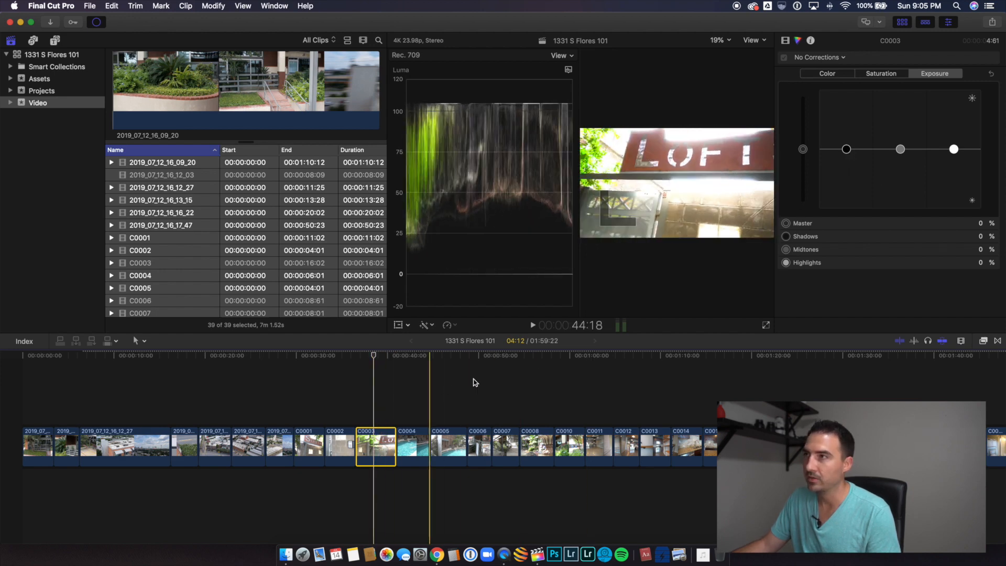
drag(847, 150, 852, 162)
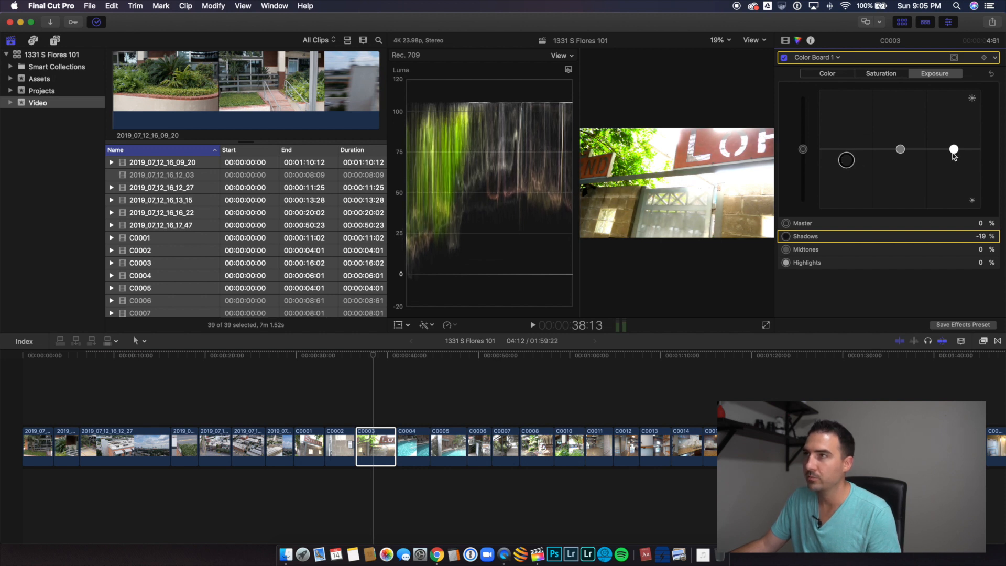
drag(953, 151, 953, 158)
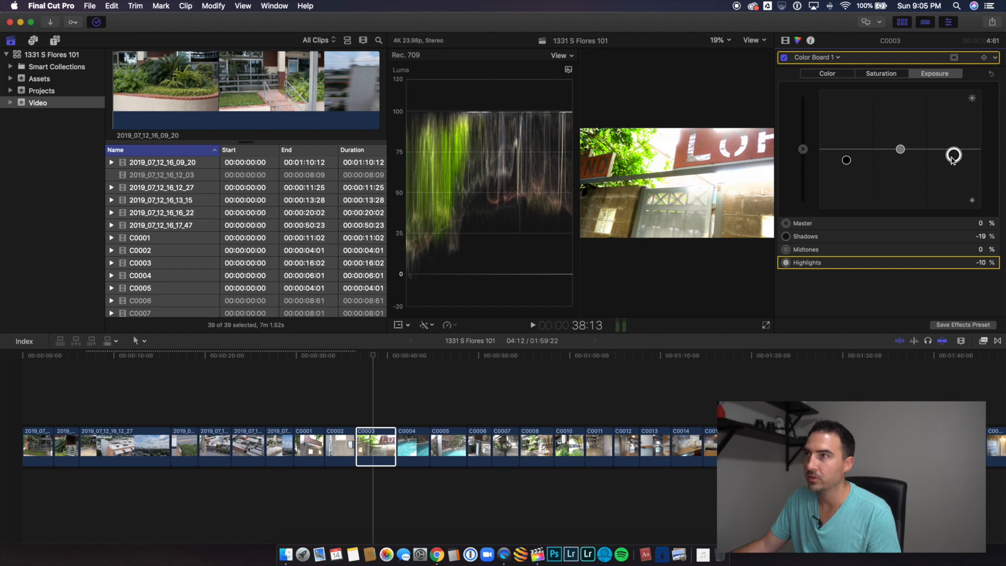
drag(902, 150, 953, 154)
Step: Correct the exposure of the pool clip C0005 with highlights at -8% and shadows at -31%
click(414, 445)
click(452, 444)
drag(846, 149, 846, 166)
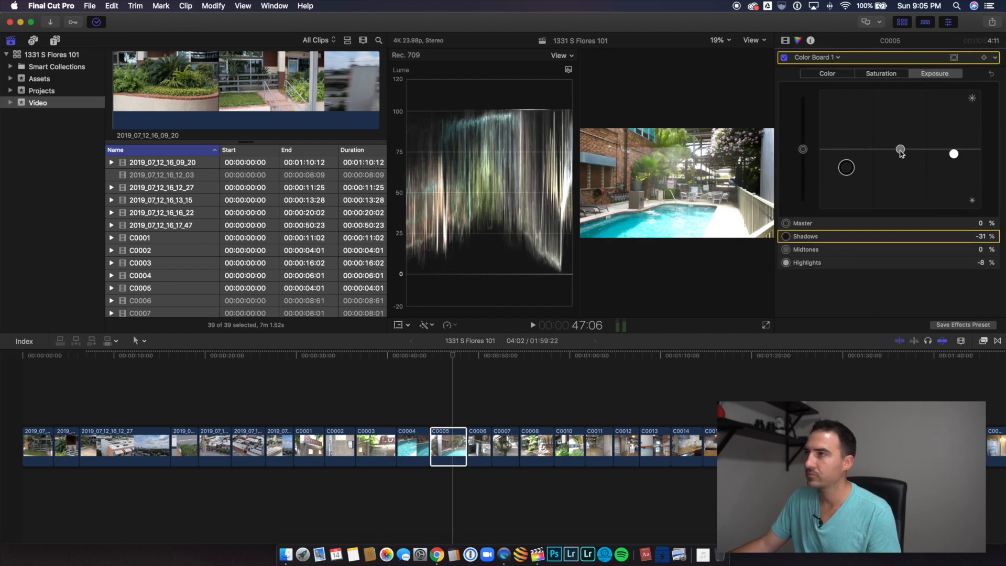
Step: Correct the exposure of the clips from C0006 to C0011 by adjusting their shadows and midtones
click(481, 444)
scroll(481, 444, right, 2)
click(458, 444)
drag(900, 150, 846, 161)
click(487, 444)
drag(900, 149, 901, 126)
click(546, 444)
scroll(545, 444, right, 4)
Step: Correct the exposure of the interior clips from C0012 to the first C0019 section, including lowered highlights
click(391, 444)
click(432, 444)
click(456, 444)
click(493, 444)
click(528, 444)
click(550, 444)
mouse_move(954, 149)
mouse_down()
mouse_move(953, 129)
mouse_move(954, 153)
mouse_up()
Step: Correct the exposure of the clips from the second C0019 section to C0023, with C0023 midtones at 32% and shadows at -7%
click(574, 444)
drag(900, 149, 900, 131)
click(618, 444)
click(641, 444)
click(663, 444)
Step: Correct the exposure of the laundry clip C0024 with shadows at -19%, highlights at 37% and midtones at 4%
drag(846, 150, 846, 159)
click(695, 444)
drag(953, 149, 953, 128)
drag(900, 150, 900, 148)
Step: Apply the Balance Color enhancement to clip C0023, the wooden door shot
click(425, 325)
click(663, 444)
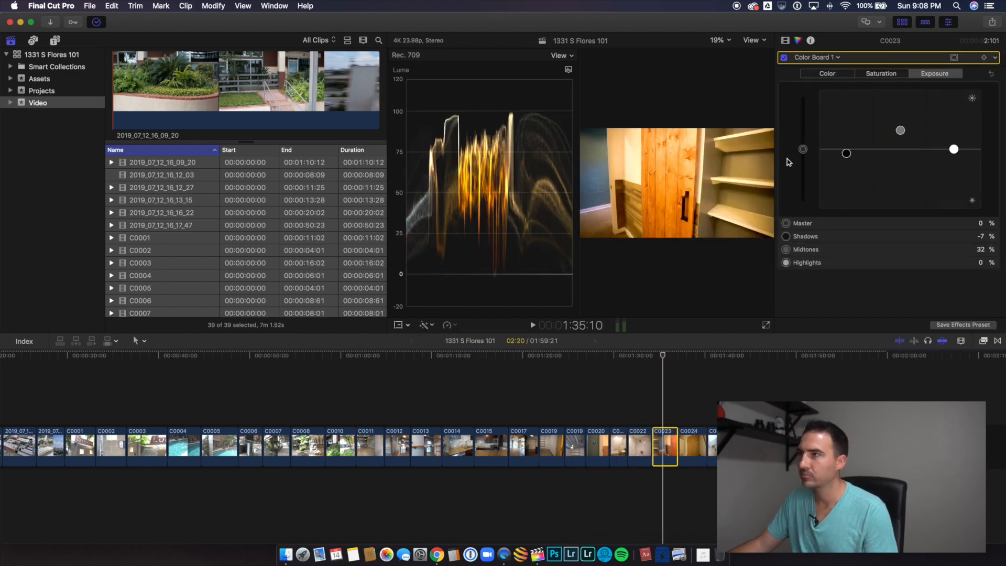
click(426, 324)
click(430, 334)
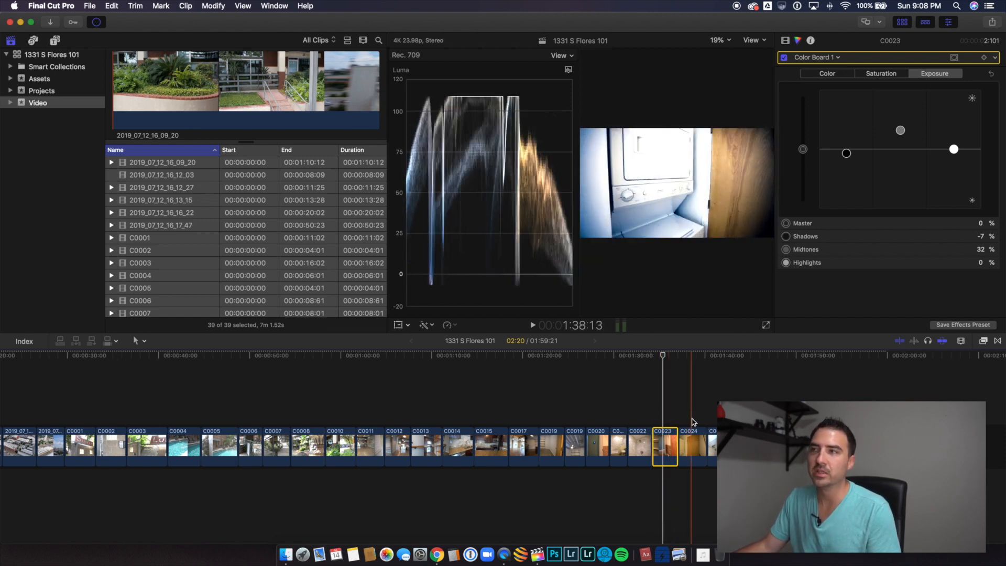
Step: Rework the exposure of the laundry clip C0024 with highlights at -10% and shadows and midtones at 0%
click(692, 422)
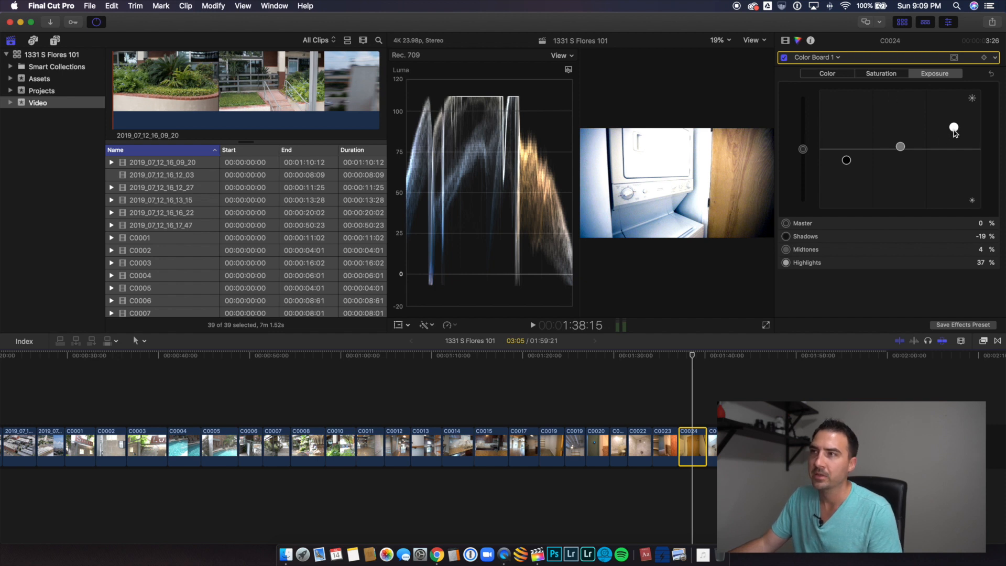
drag(954, 128, 954, 155)
drag(847, 160, 900, 149)
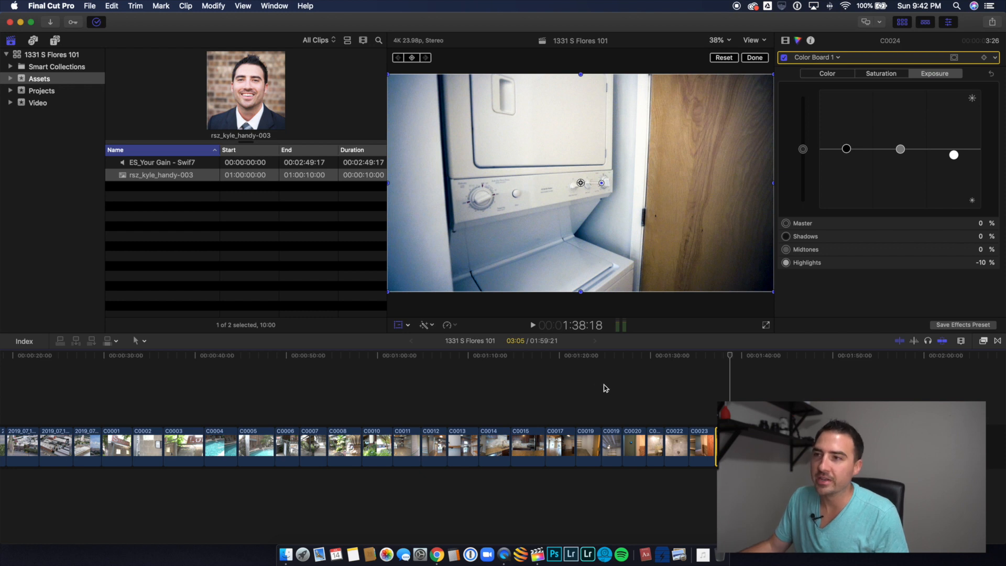
Step: Review the Balance Color enhancement on clip C0024 and view the graded frames of clips C0023 and C0025
click(433, 325)
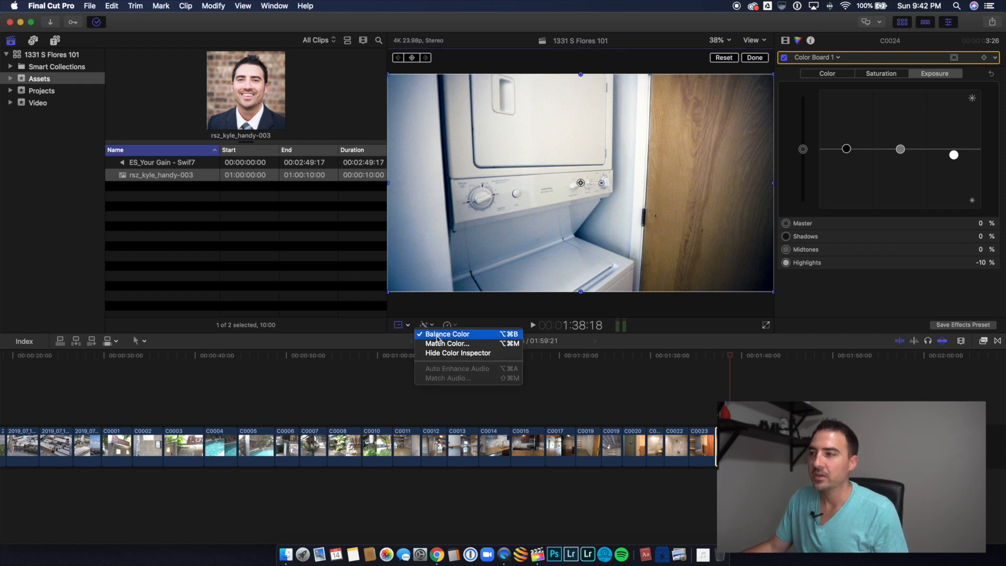
click(437, 335)
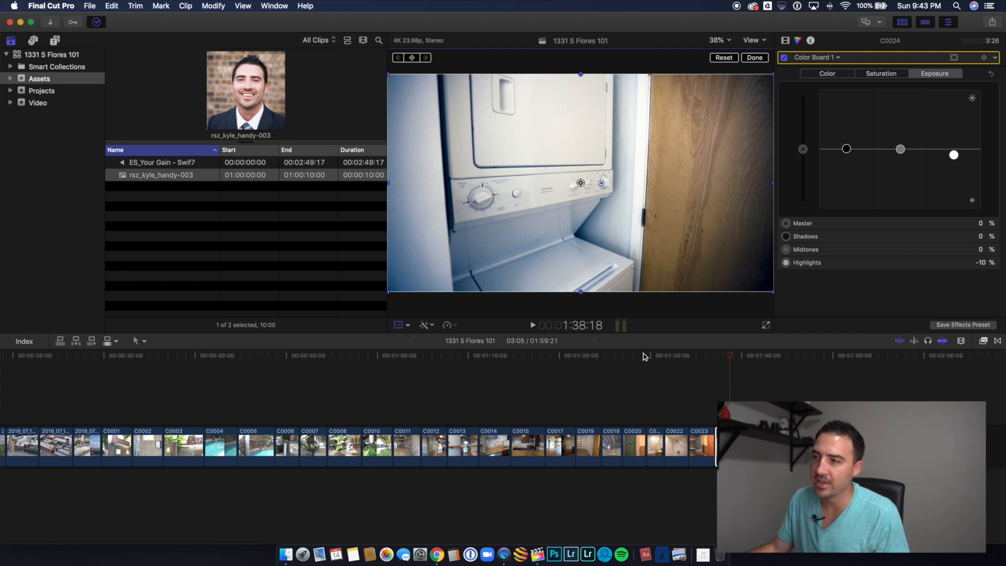
click(700, 425)
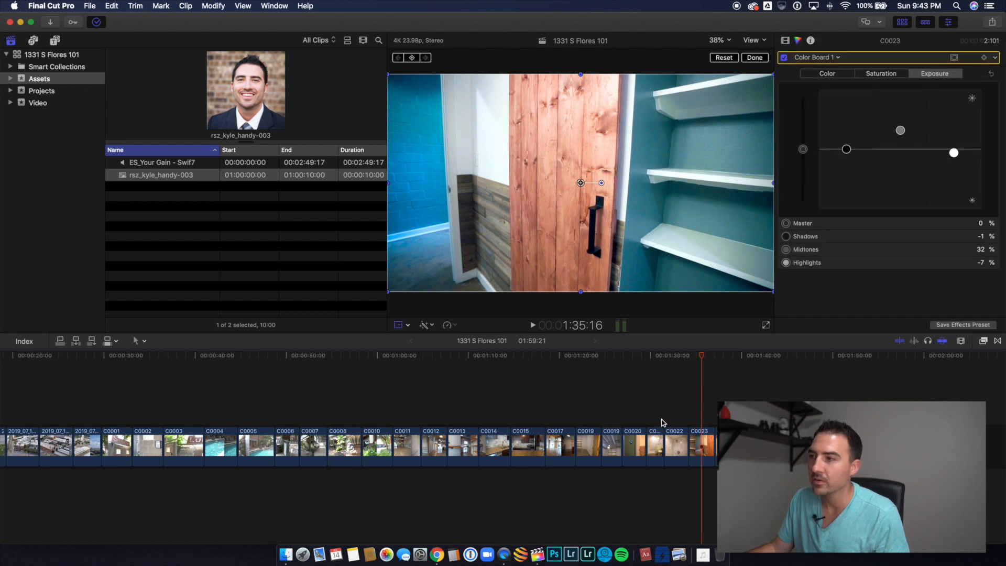
click(753, 422)
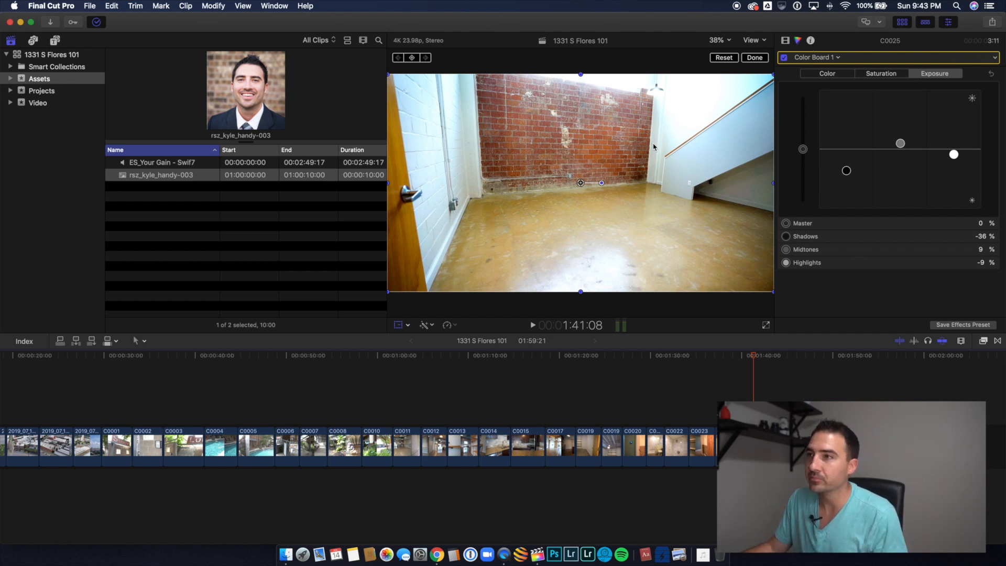
Step: Show the video scopes and review the luma waveform of each clip from C0025 through C0033
key(super+7)
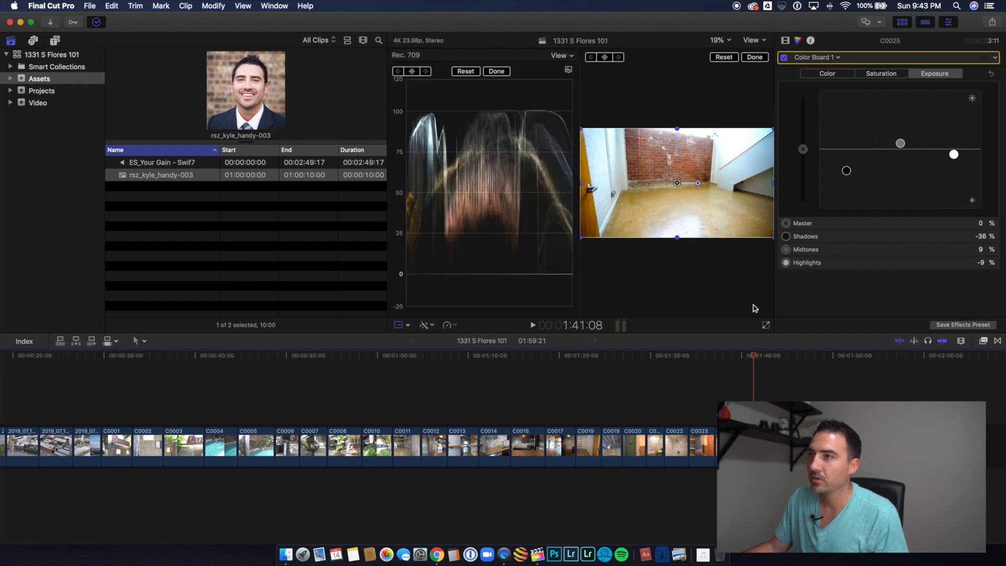
key(Down)
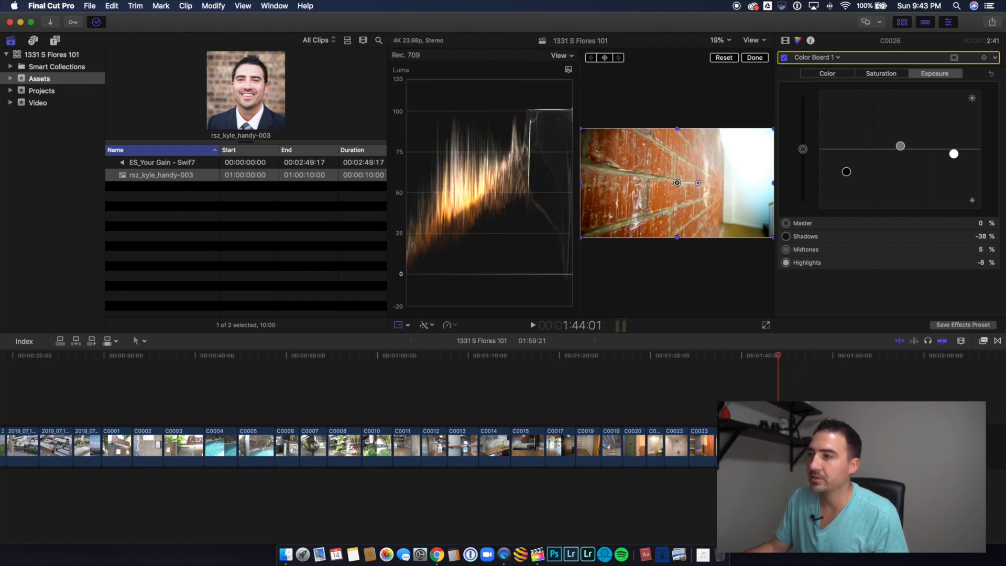
key(Down)
key(Down)
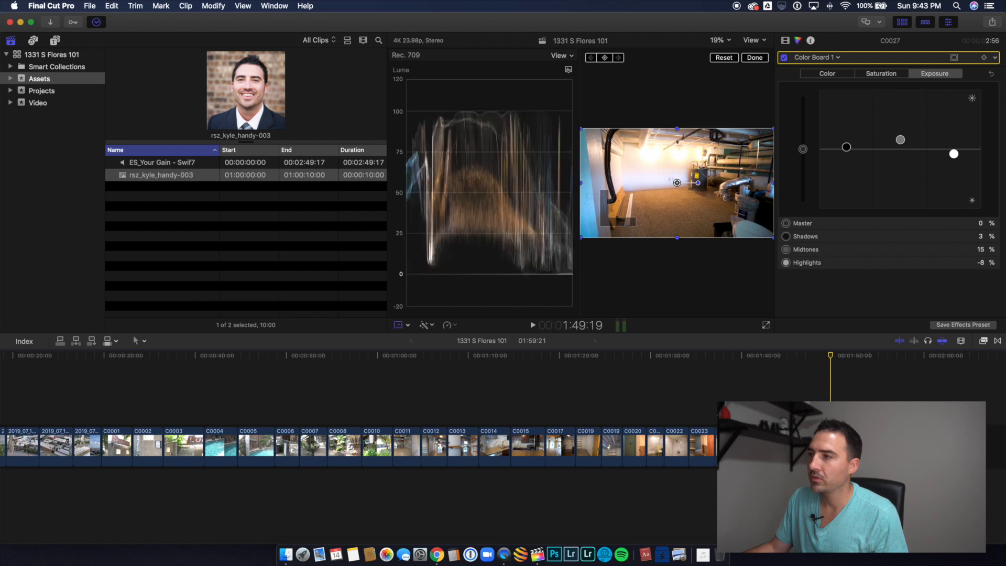
key(Down)
key(Down)
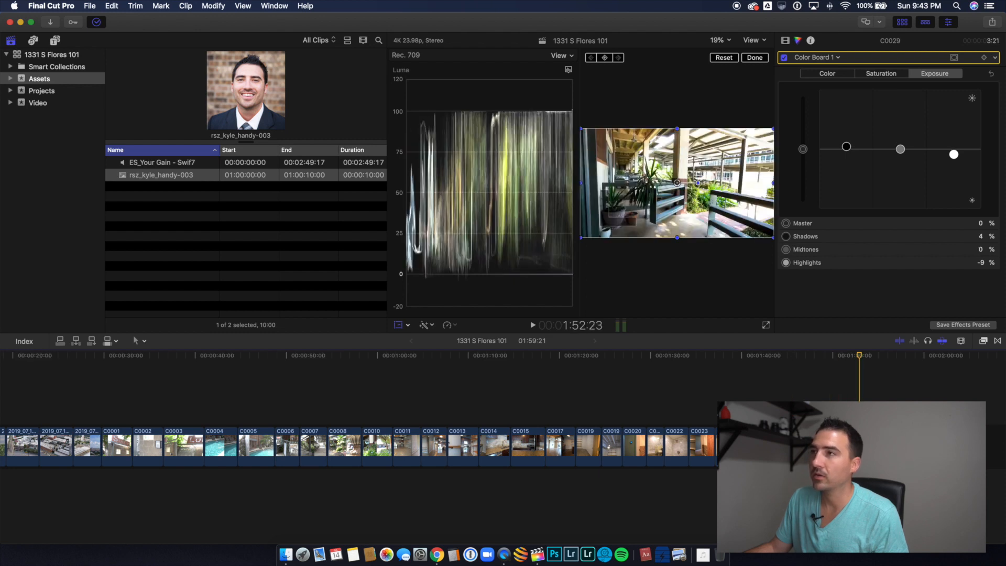
key(Down)
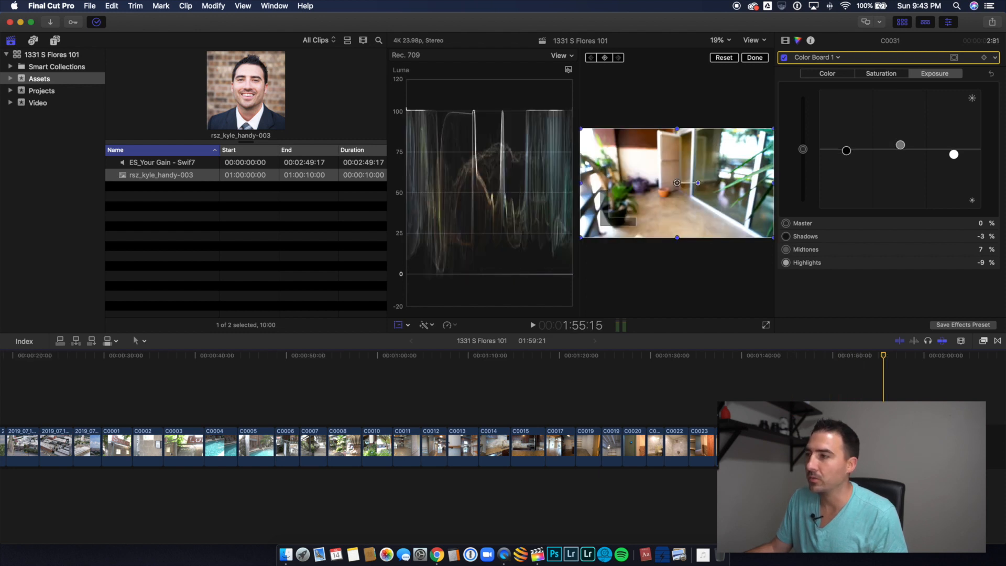
key(Down)
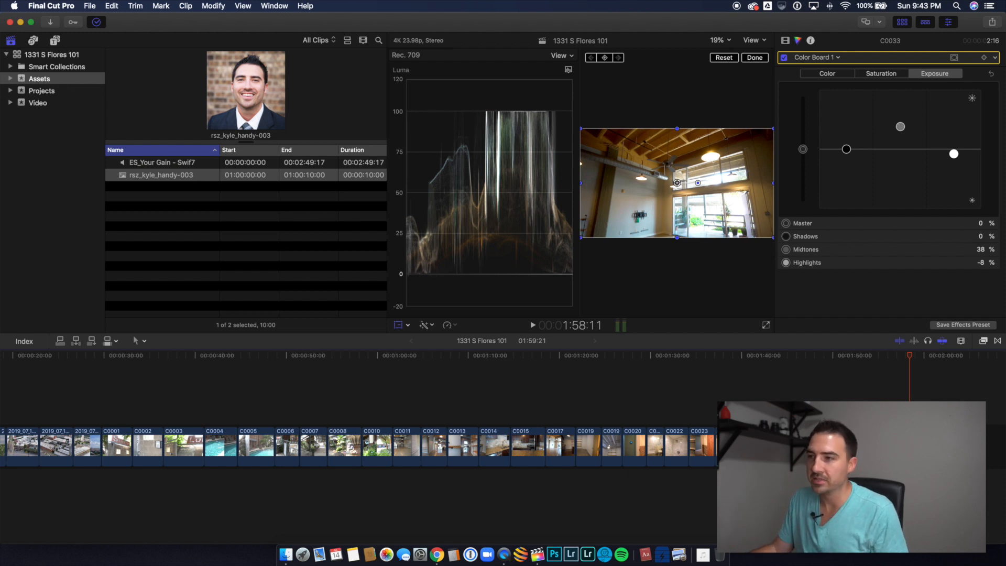
Step: Trim about one second off the end of the kitchen clip C0015
scroll(541, 419, left, 5)
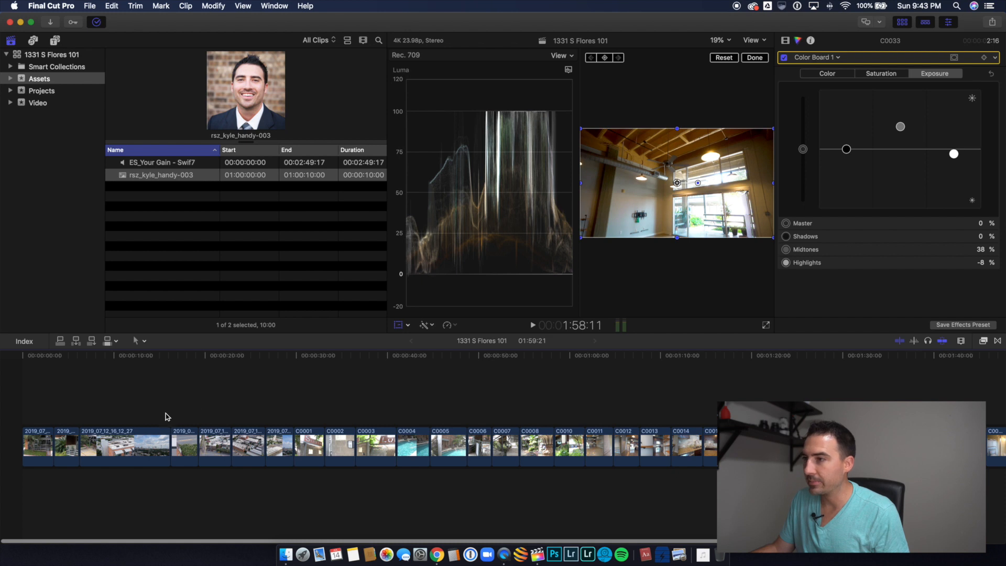
scroll(635, 419, right, 3)
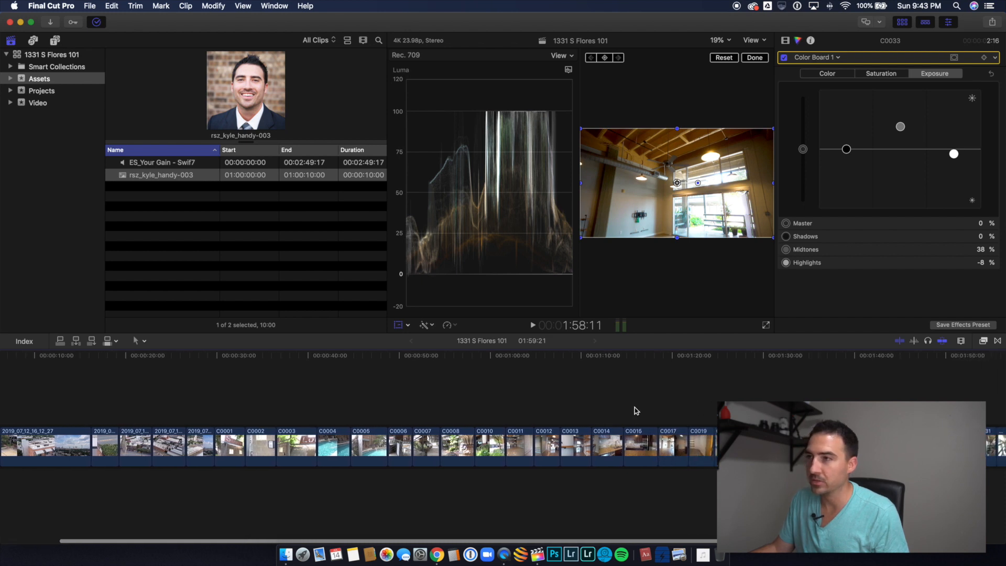
click(641, 436)
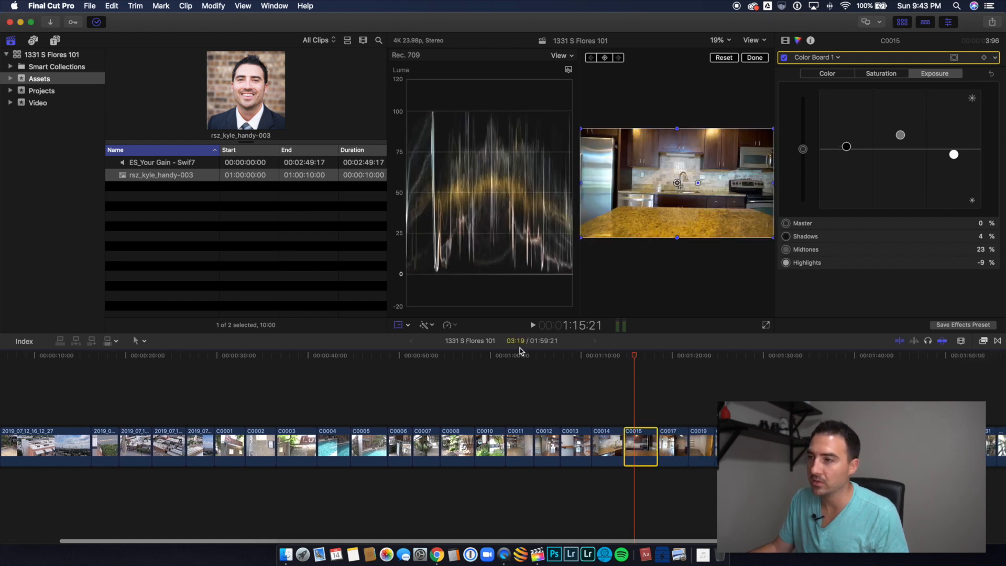
click(651, 442)
drag(649, 442, 644, 444)
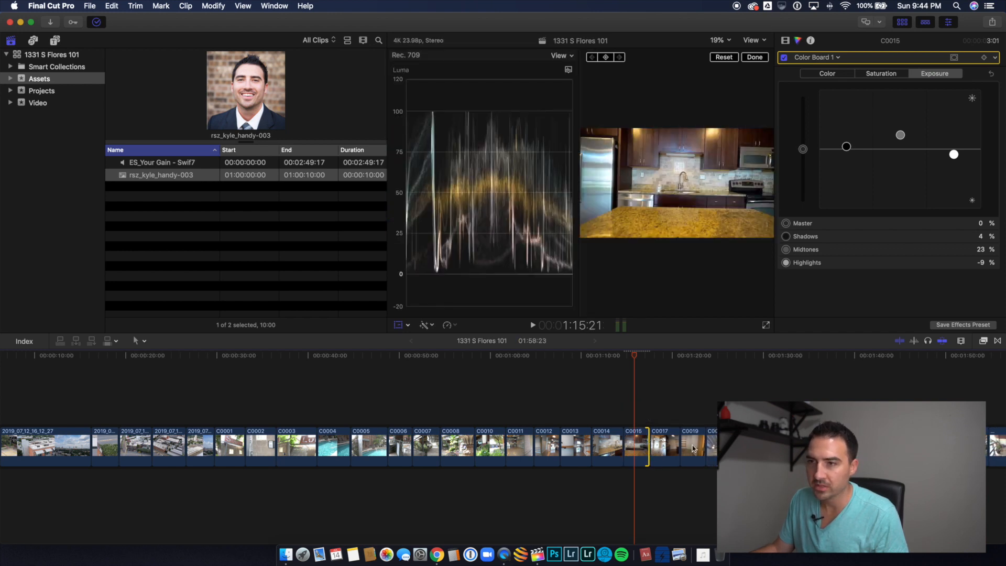
Step: Trim both ends of clip C0003, the loft sign shot, shortening it by about one second in total
scroll(439, 445, left, 3)
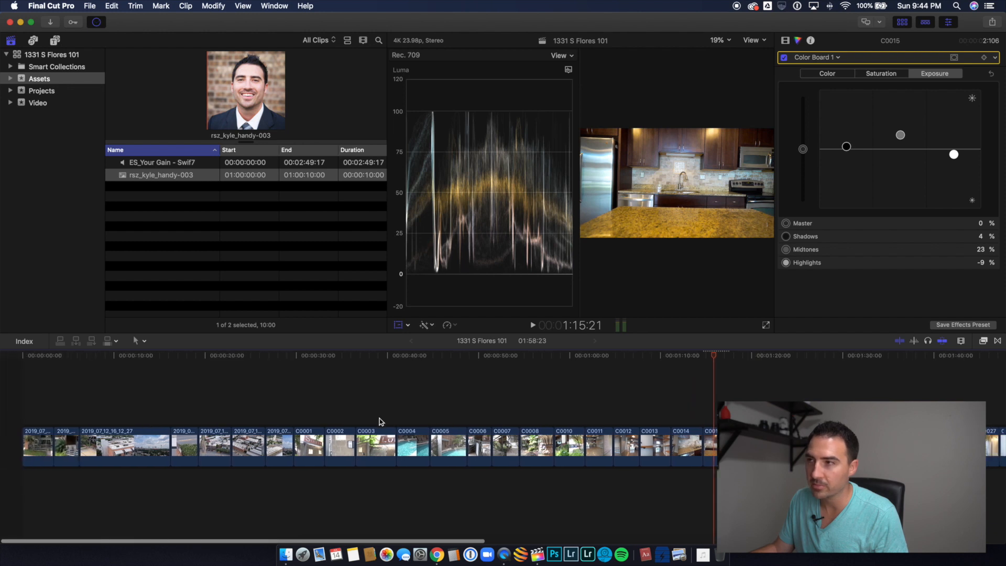
click(378, 442)
click(382, 440)
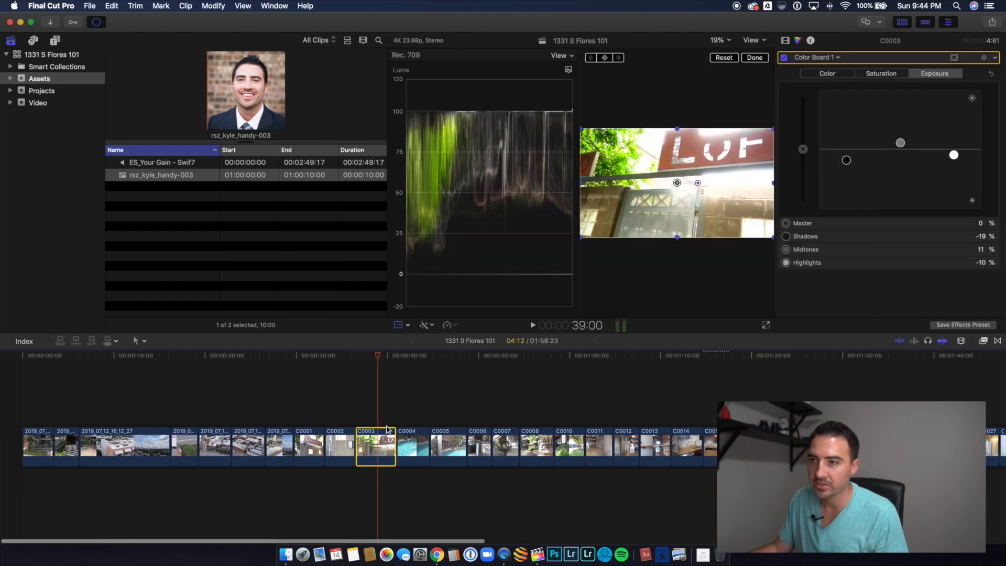
drag(391, 441, 367, 445)
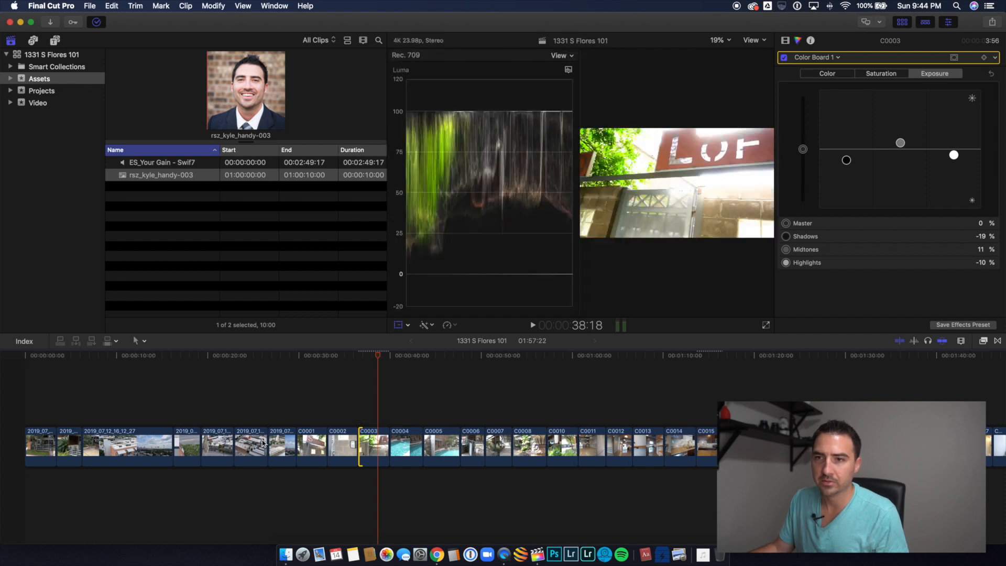
Step: View frames of the aerial clip 2019_07_12_16_12_27 and clip C0003, and check the end of the timeline
click(160, 437)
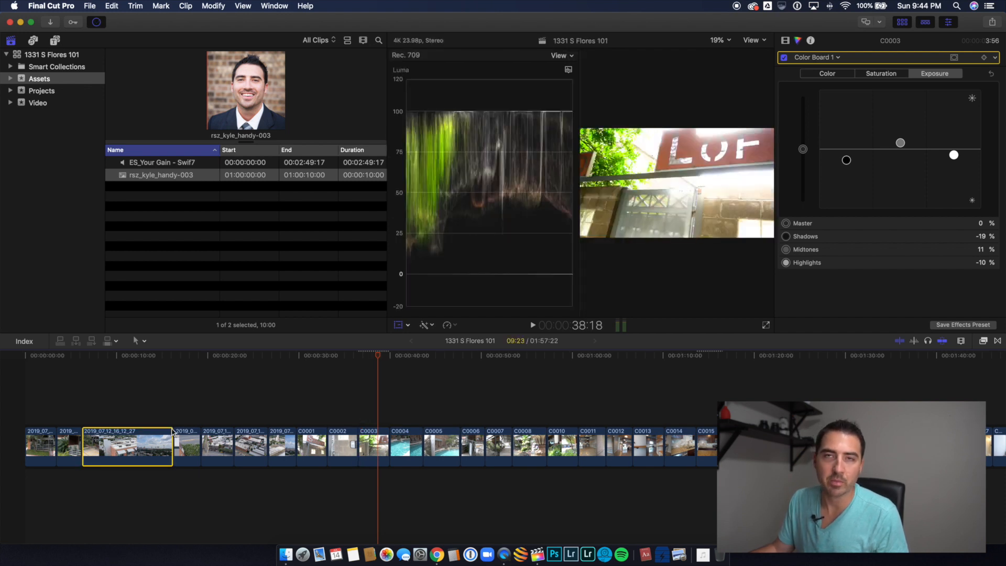
click(122, 417)
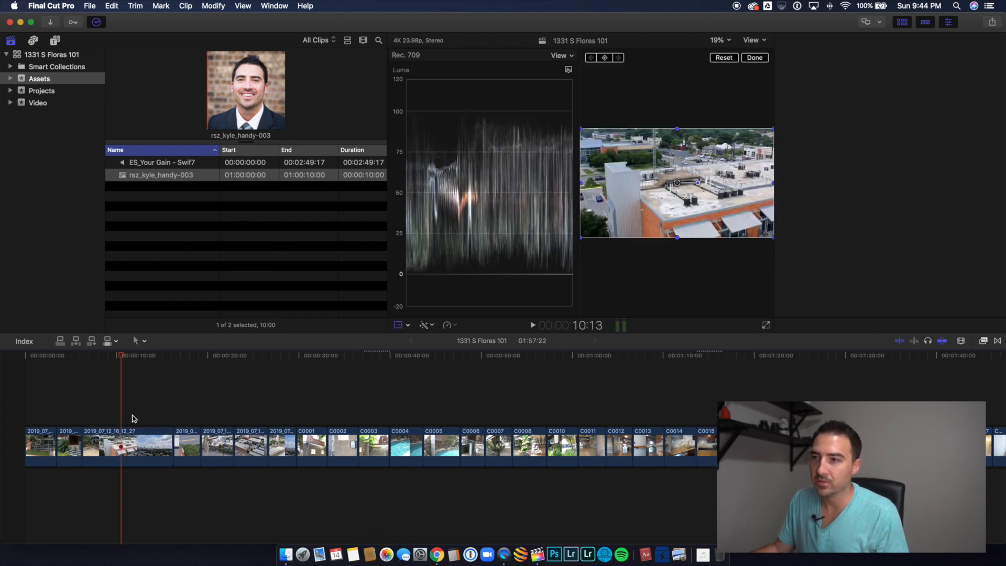
click(375, 410)
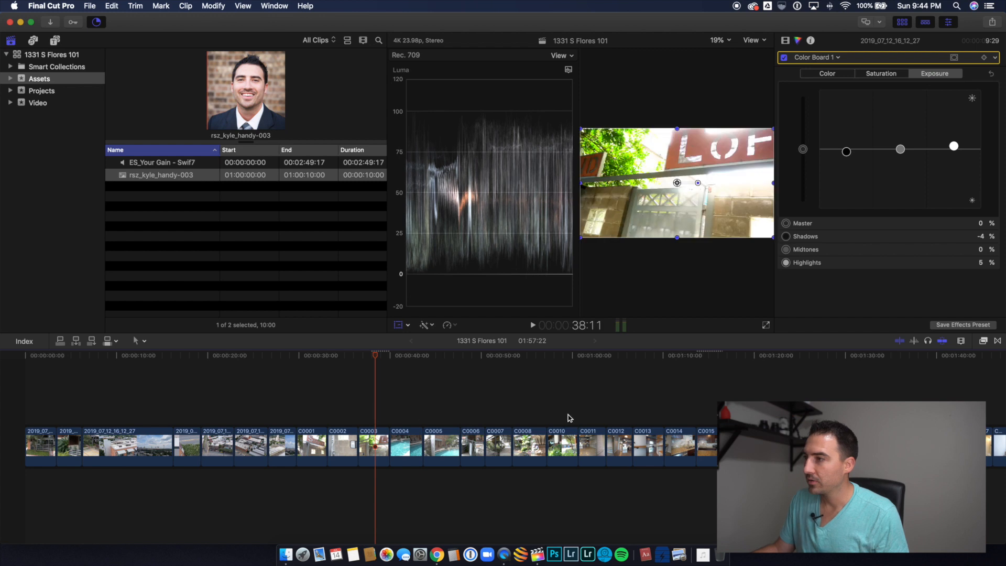
scroll(713, 421, right, 8)
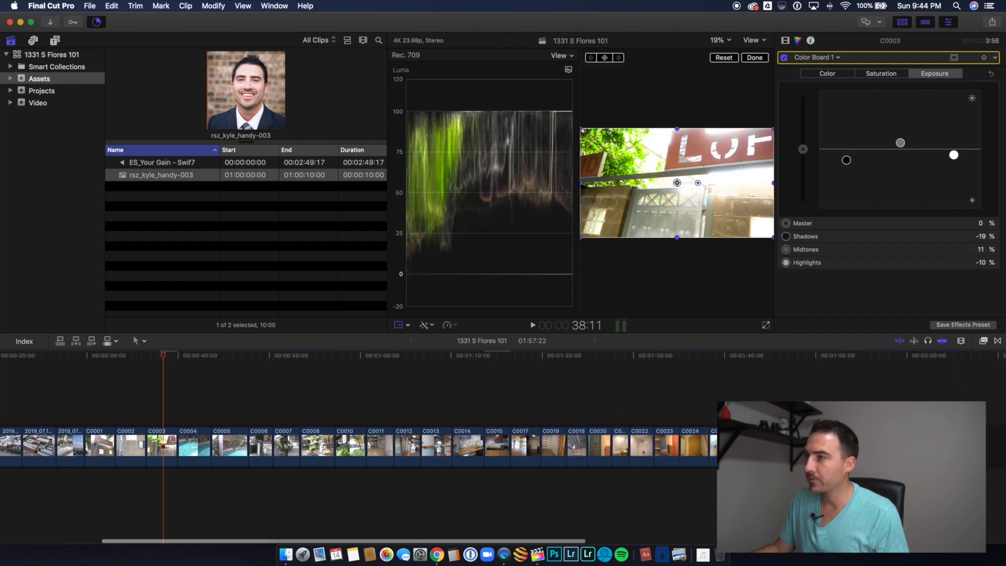
click(911, 417)
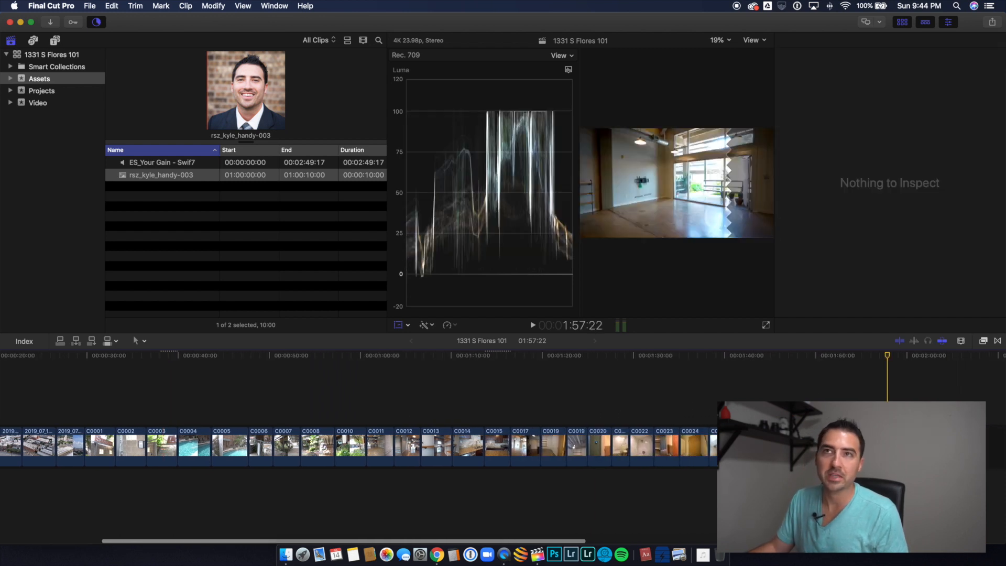
Step: Return to the start of the timeline and select the music track ES_Your Gain - Swif7 in the Assets event
scroll(284, 416, left, 8)
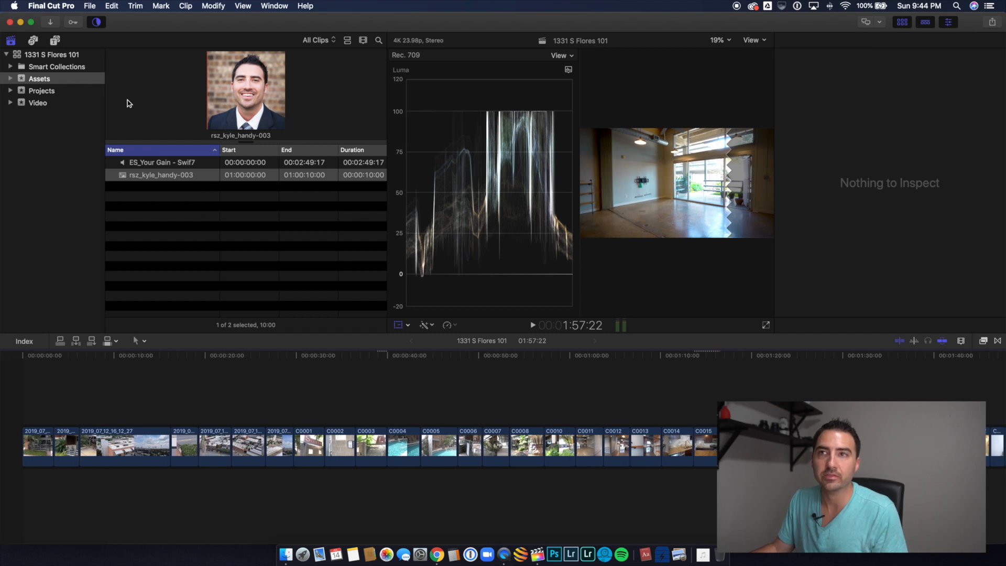
click(171, 166)
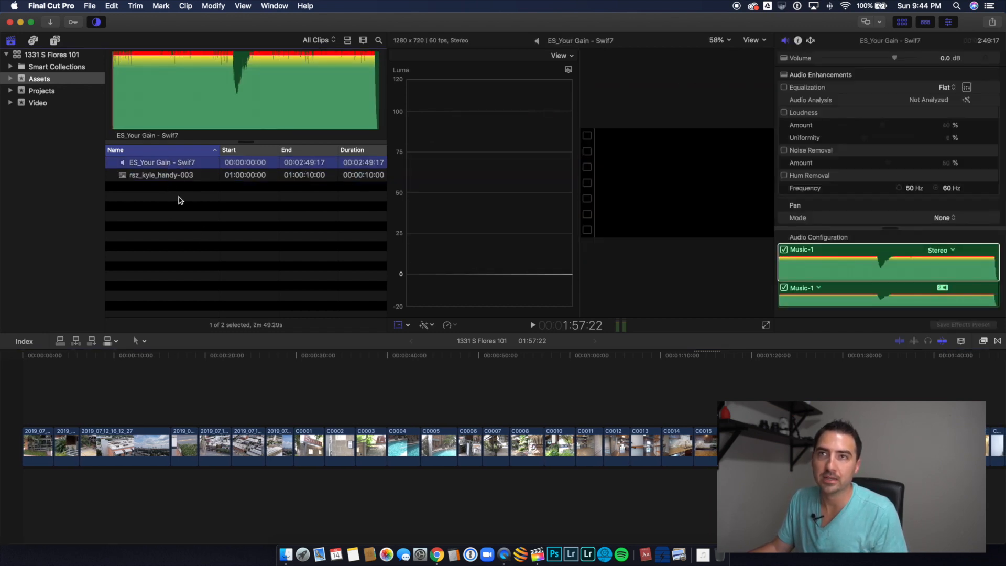
click(47, 79)
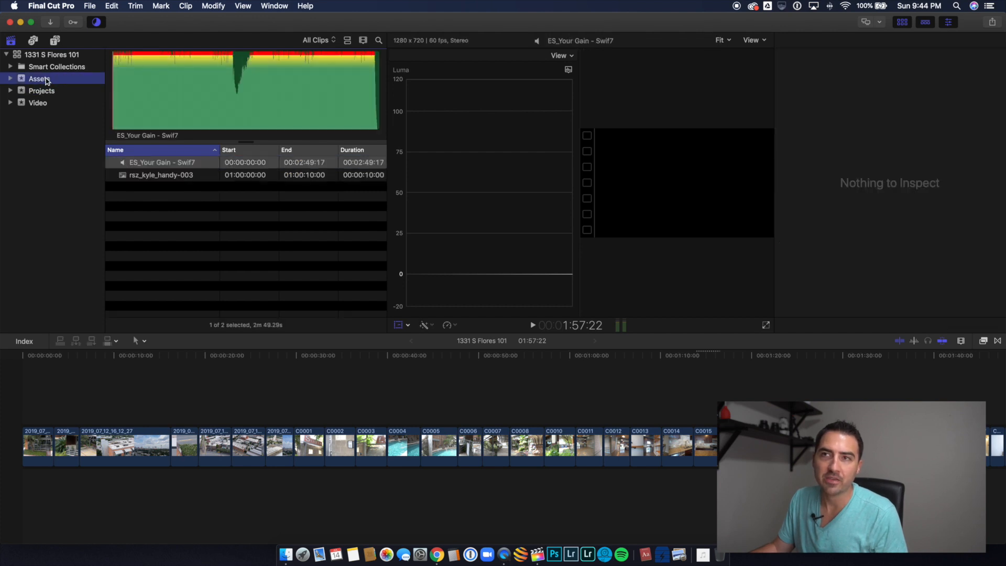
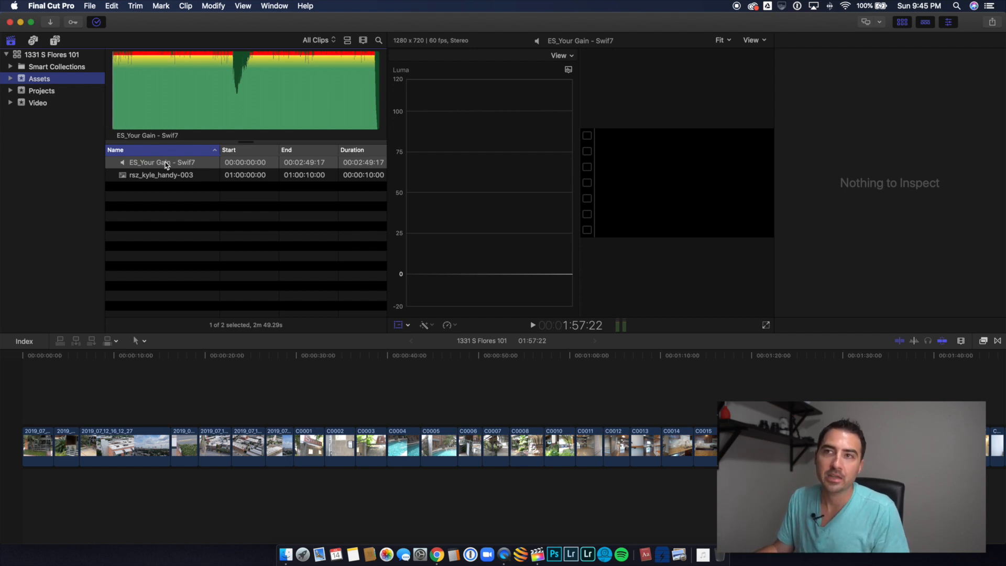
Step: Add the music track ES_Your Gain - Swif7 beneath the video clips, starting at the beginning of the timeline
click(165, 176)
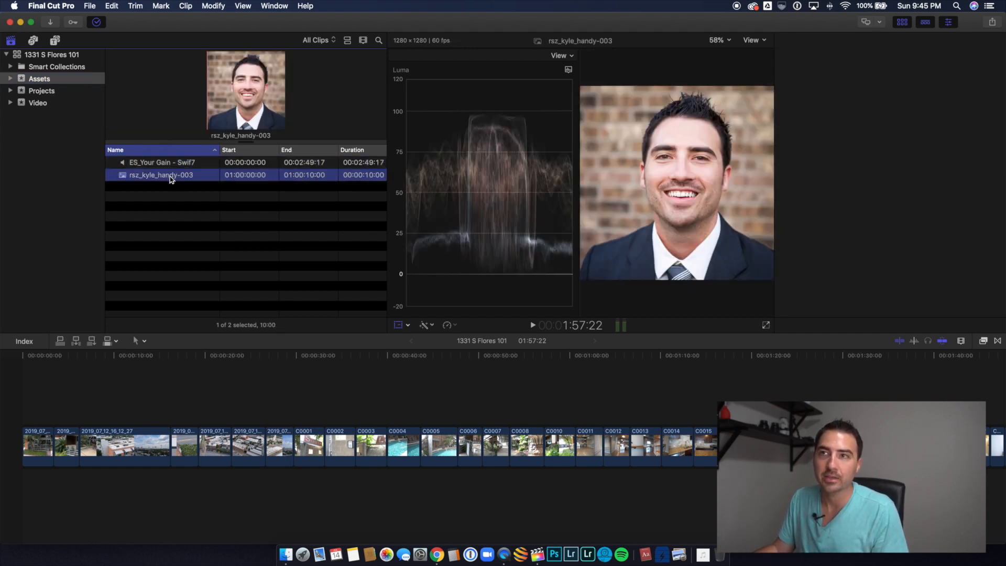
click(187, 164)
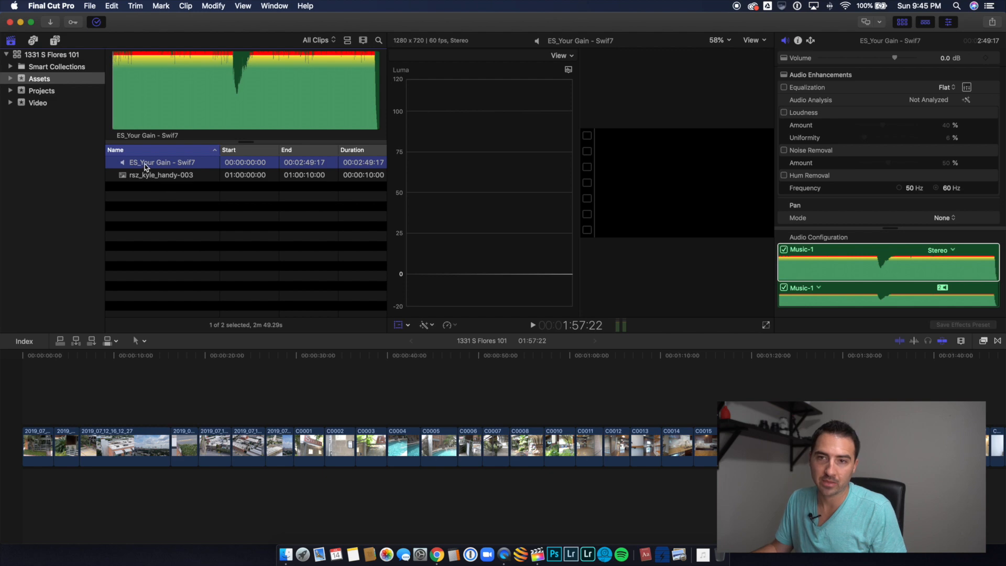
drag(146, 167, 27, 483)
key(super+minus)
key(super+minus)
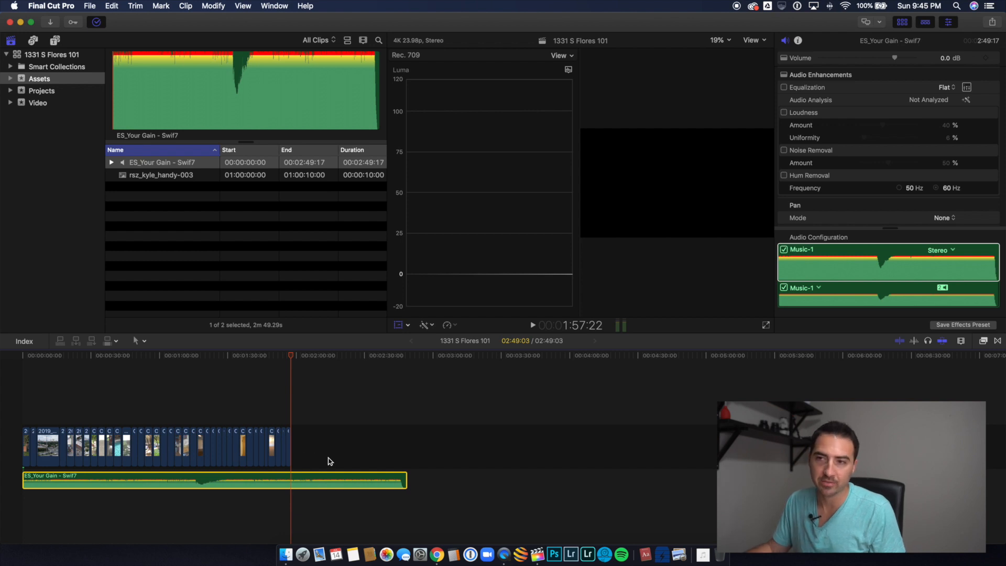
key(super+equal)
key(super+equal)
scroll(273, 462, left, 9)
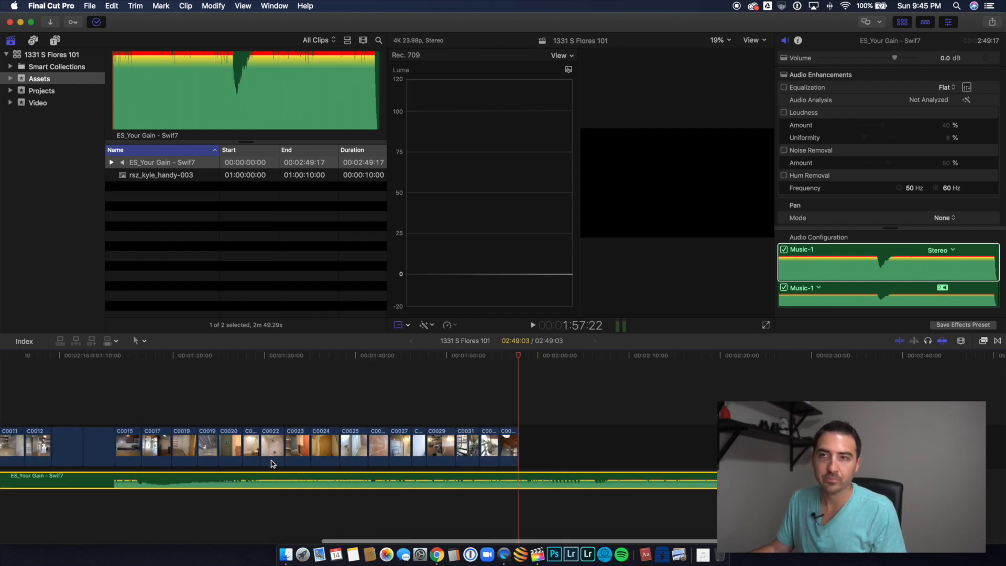
scroll(289, 459, left, 10)
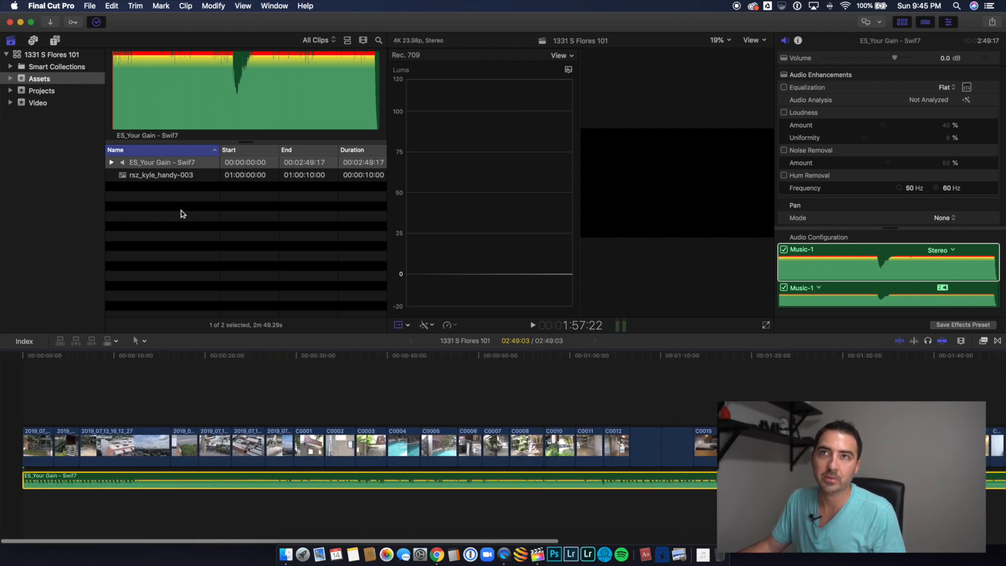
Step: Add a Fade 3D title about 8 seconds long above the aerial clip 2019_07_12_16_12_27
click(56, 40)
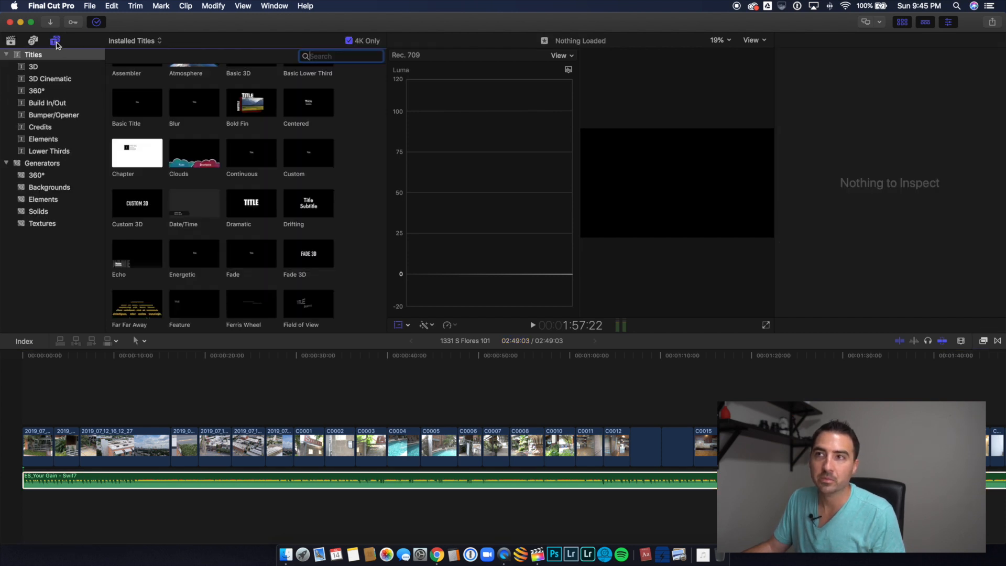
scroll(215, 154, up, 3)
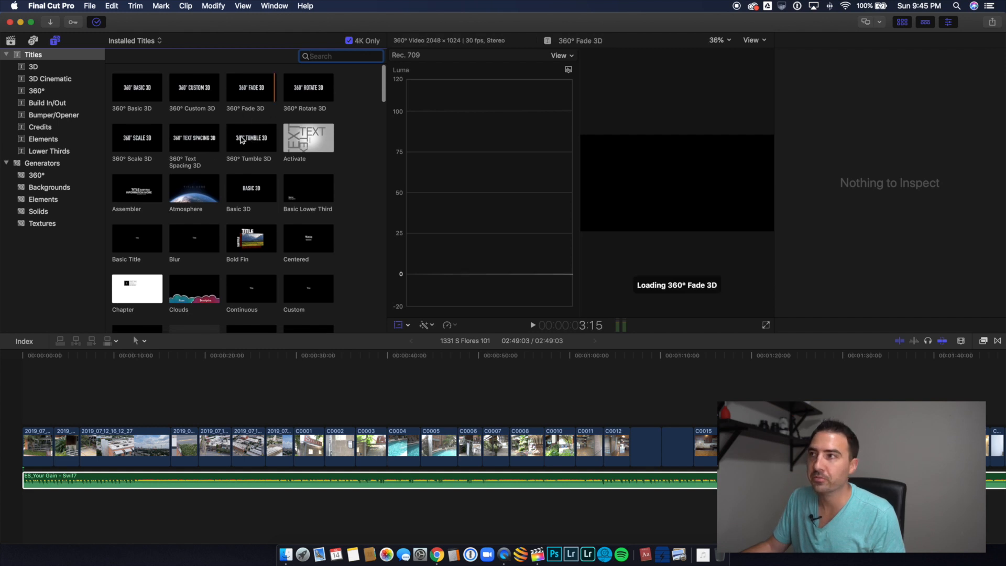
click(243, 93)
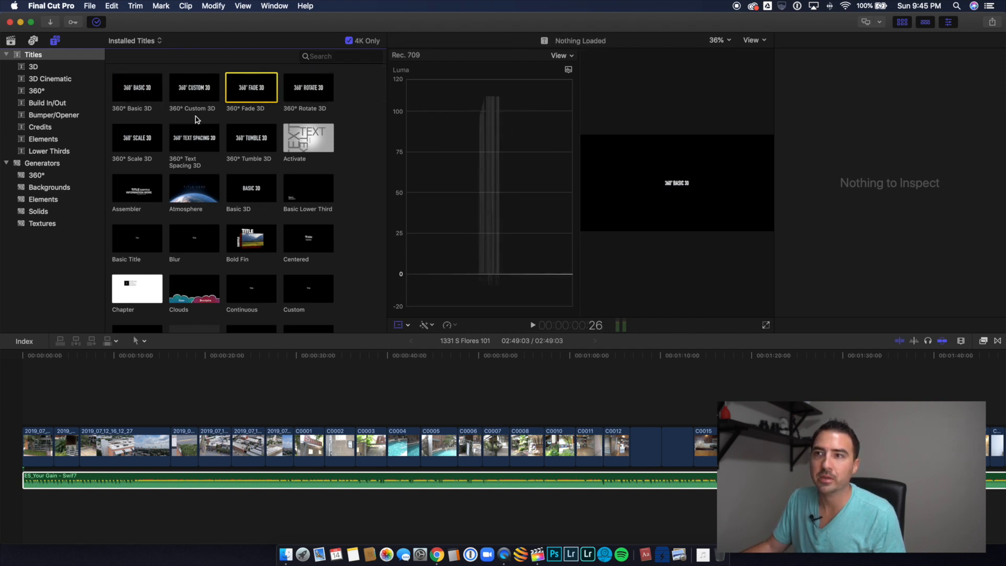
scroll(196, 117, down, 2)
scroll(217, 163, down, 5)
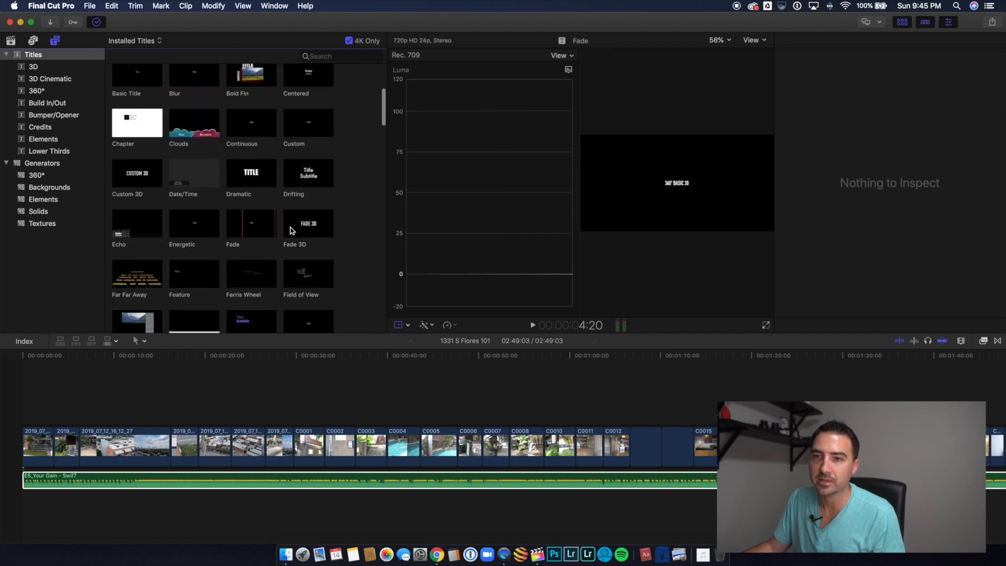
drag(303, 230, 161, 418)
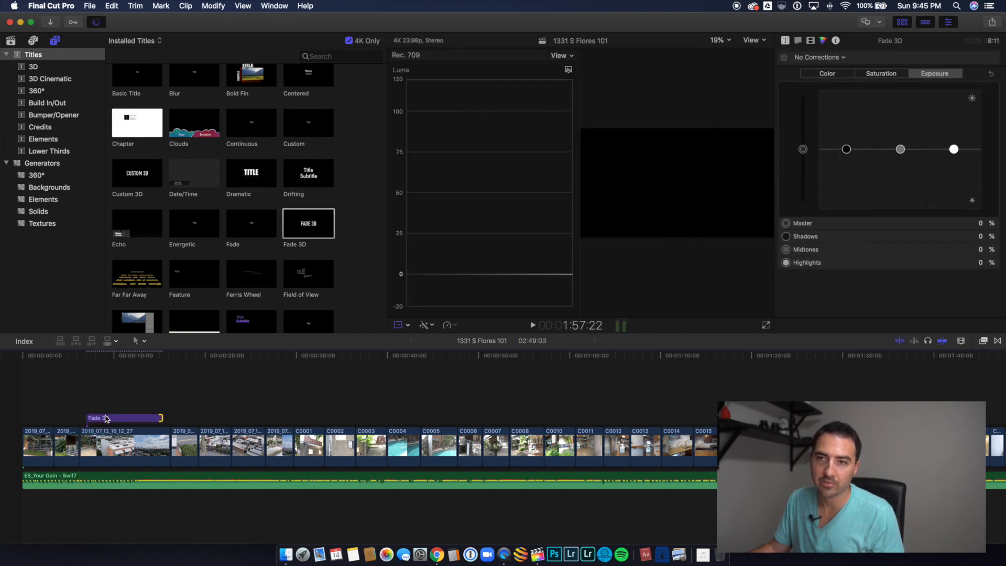
Step: Park the playhead within the Fade 3D title, select the title, and hide the video scopes
click(106, 419)
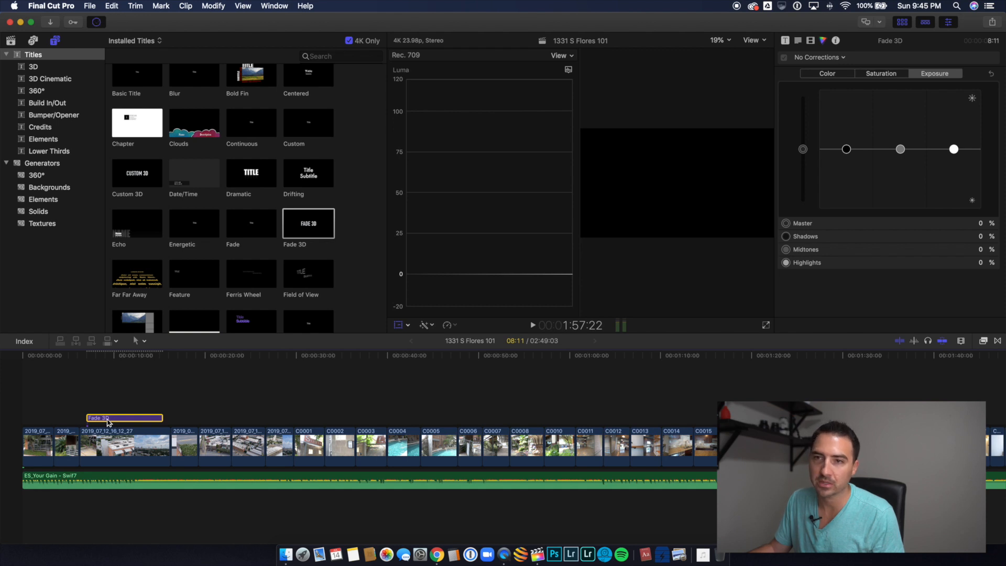
click(103, 405)
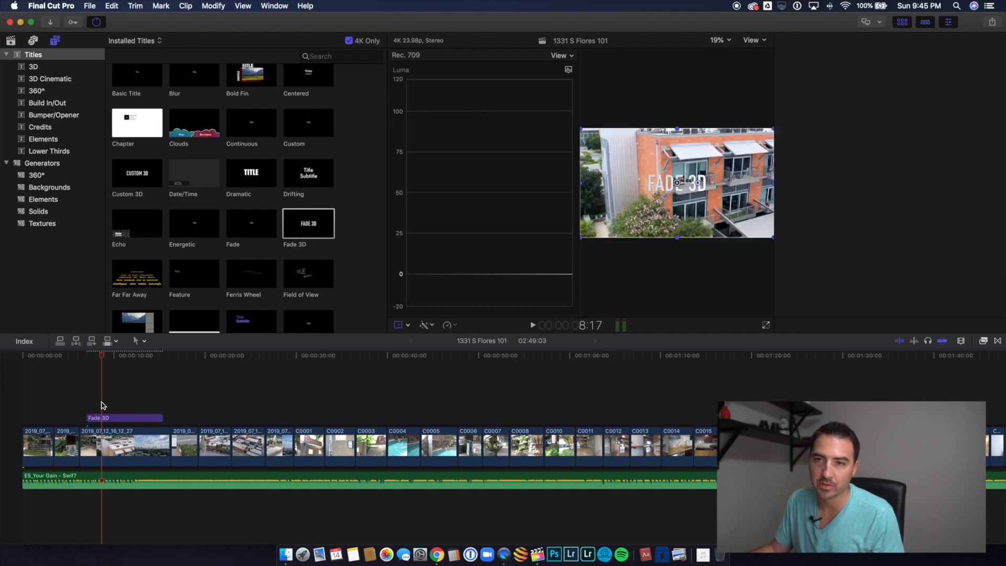
click(104, 419)
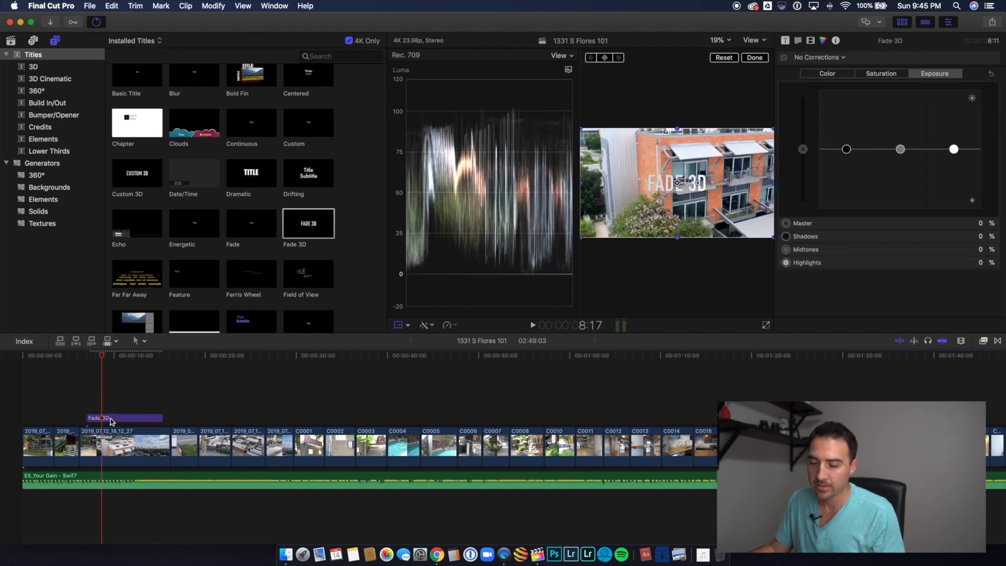
click(111, 420)
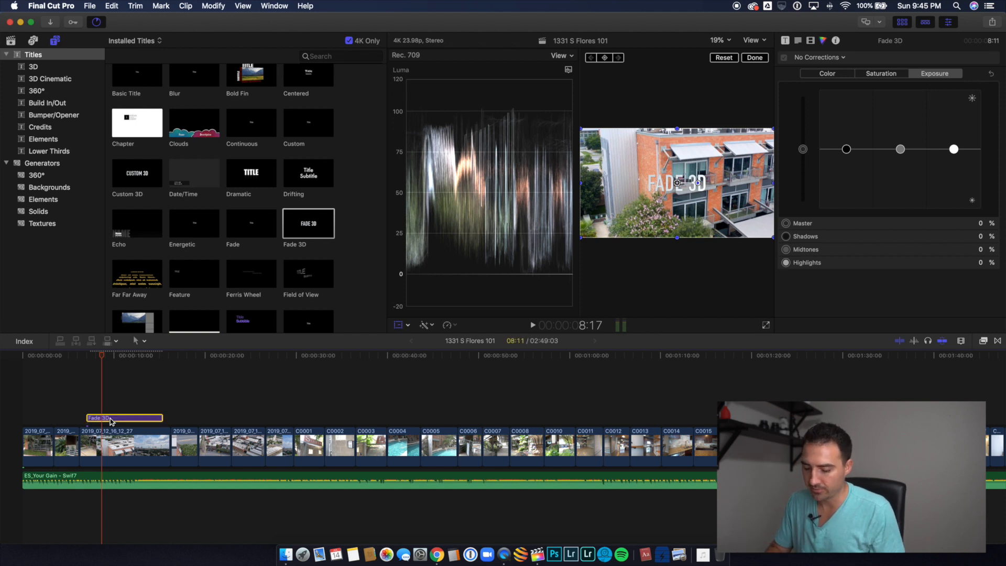
key(super+7)
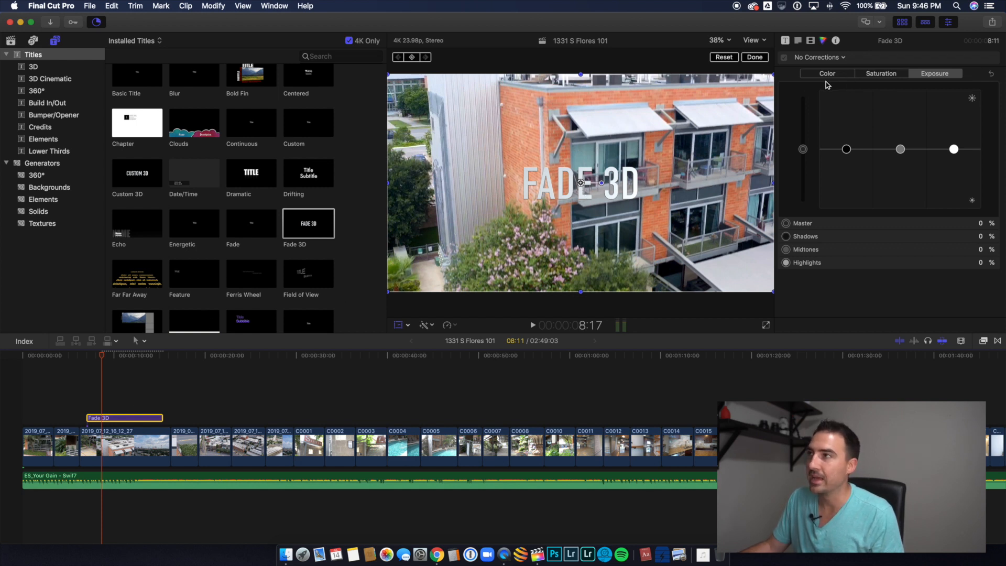
Step: Replace the Fade 3D title's text with the property's street address and unit number
click(798, 41)
drag(820, 89, 753, 84)
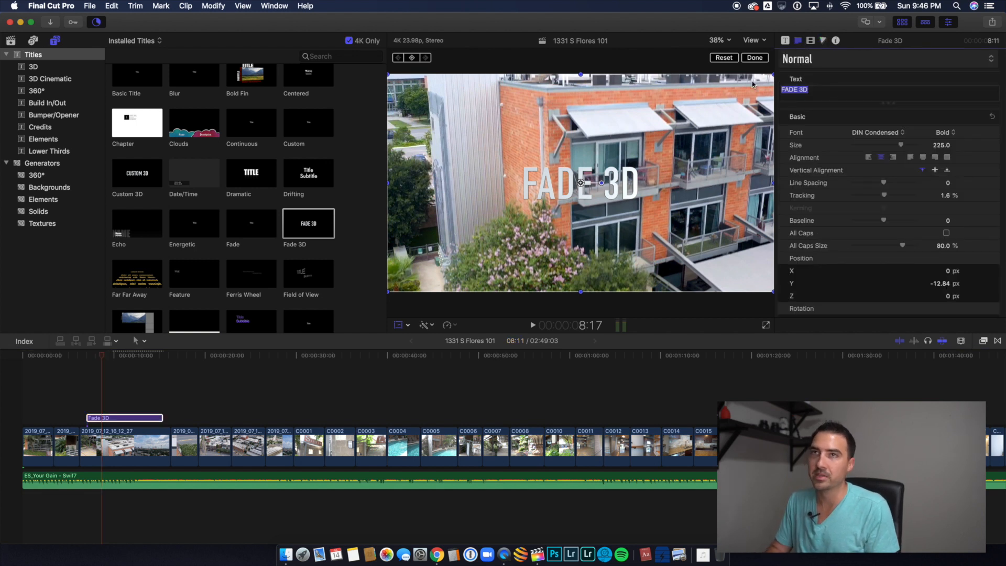
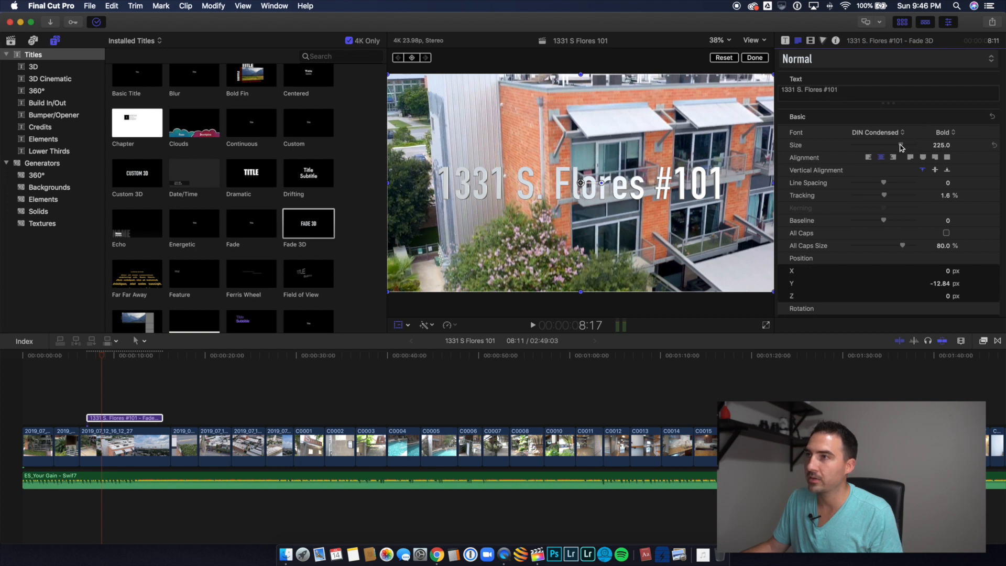
Step: Set the address title's text size to 211 and move the title to the lower-left area of the video frame
drag(901, 147, 897, 146)
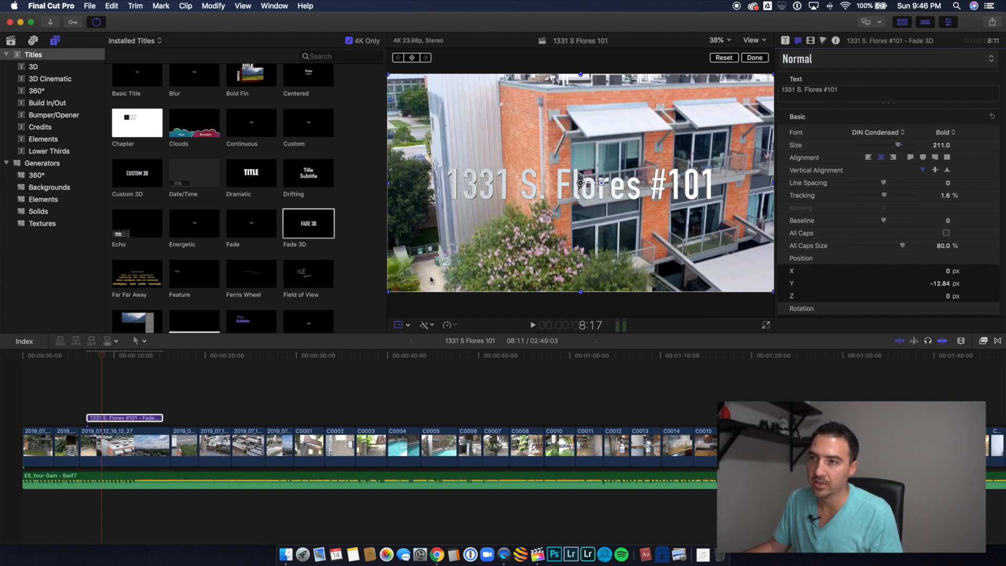
click(399, 326)
click(398, 327)
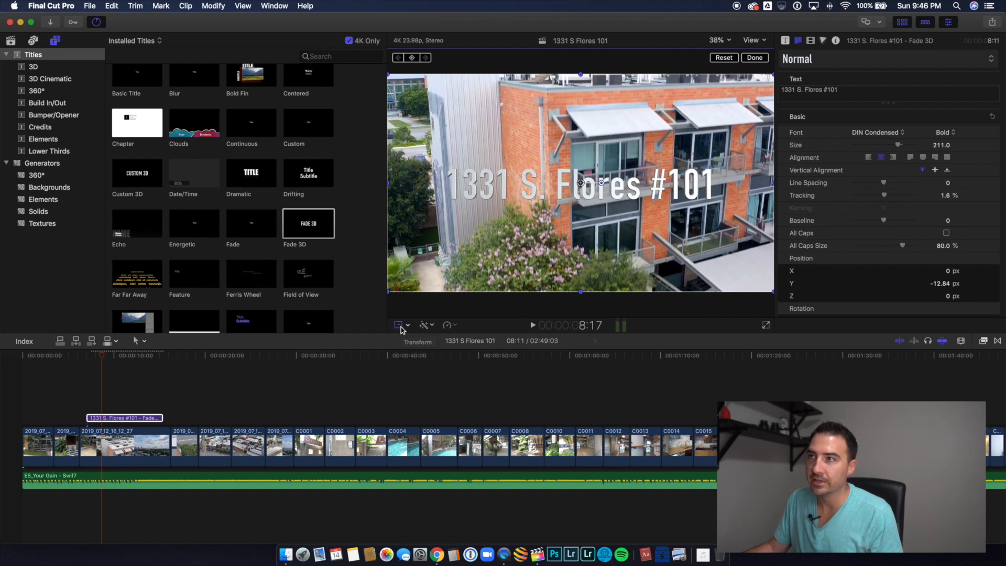
drag(505, 187, 460, 257)
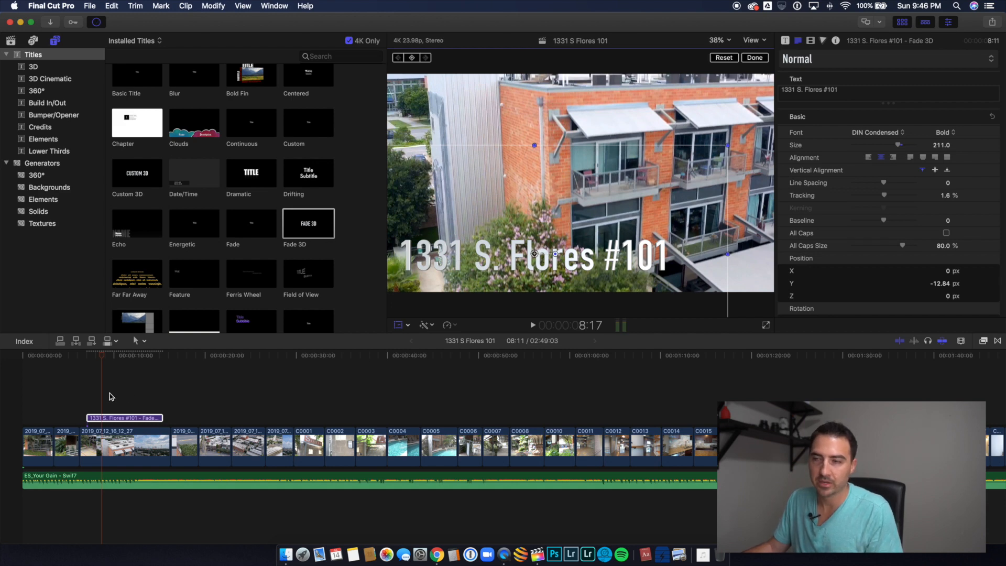
Step: Play the sequence from just before the address title until shortly after it ends to review its fade and placement
click(80, 400)
key(cmd+4)
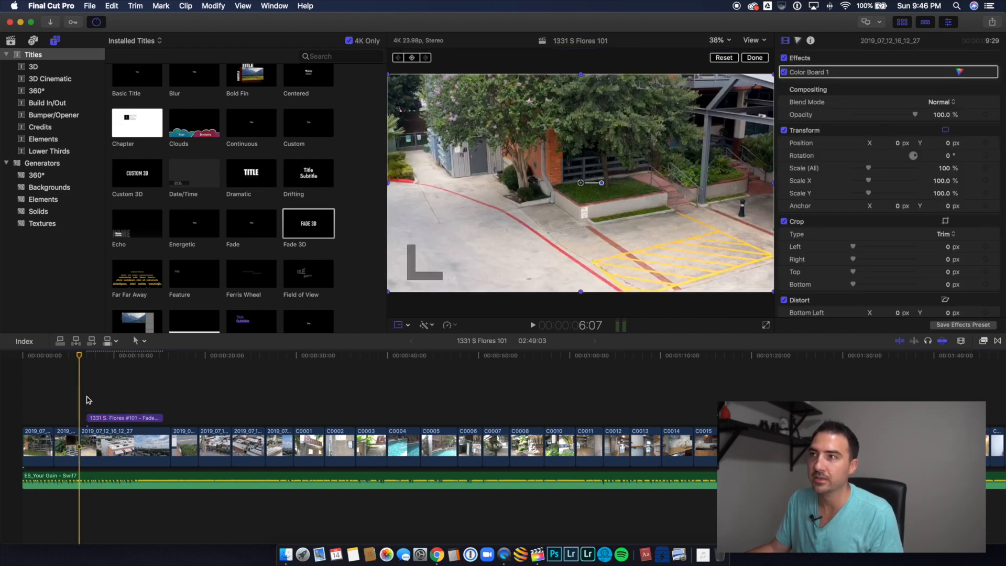
key(space)
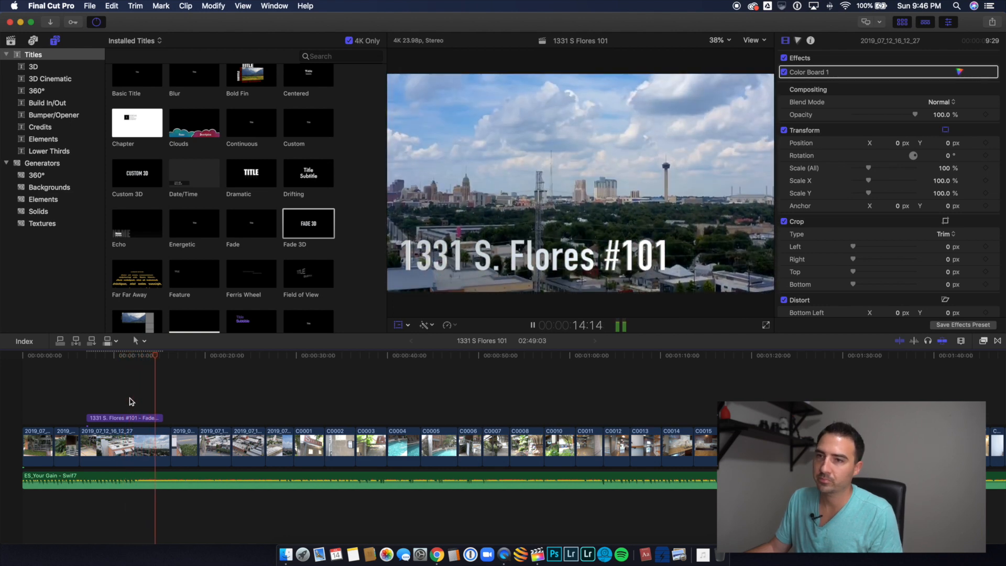
key(space)
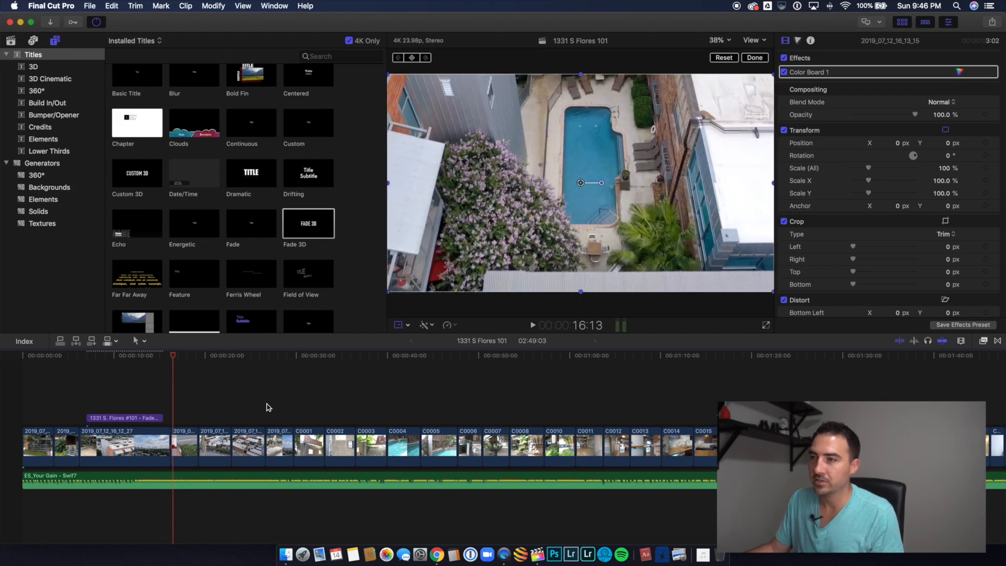
Step: Append a Fade title after the last video clip and extend its duration to 10:03
scroll(560, 406, right, 10)
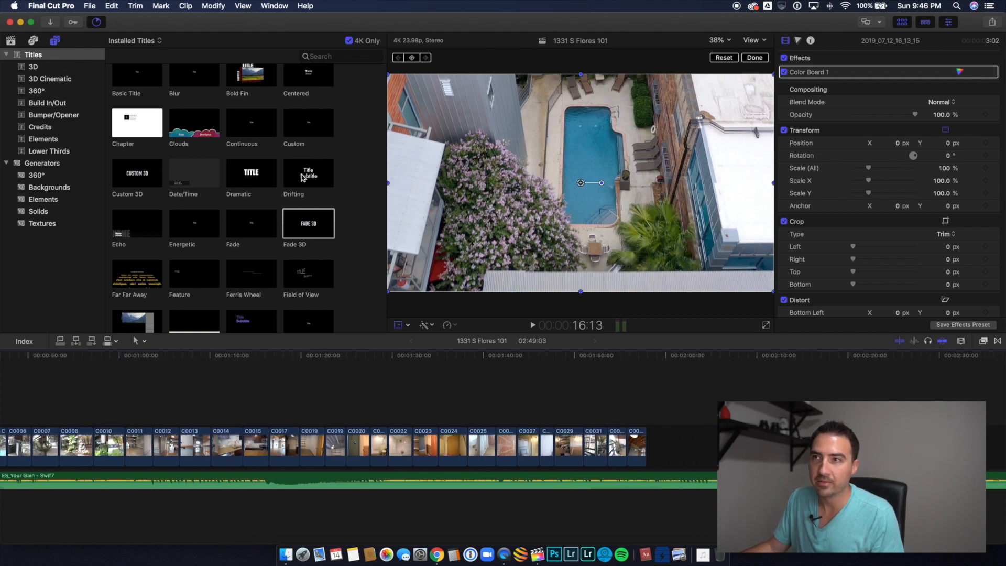
scroll(282, 194, down, 2)
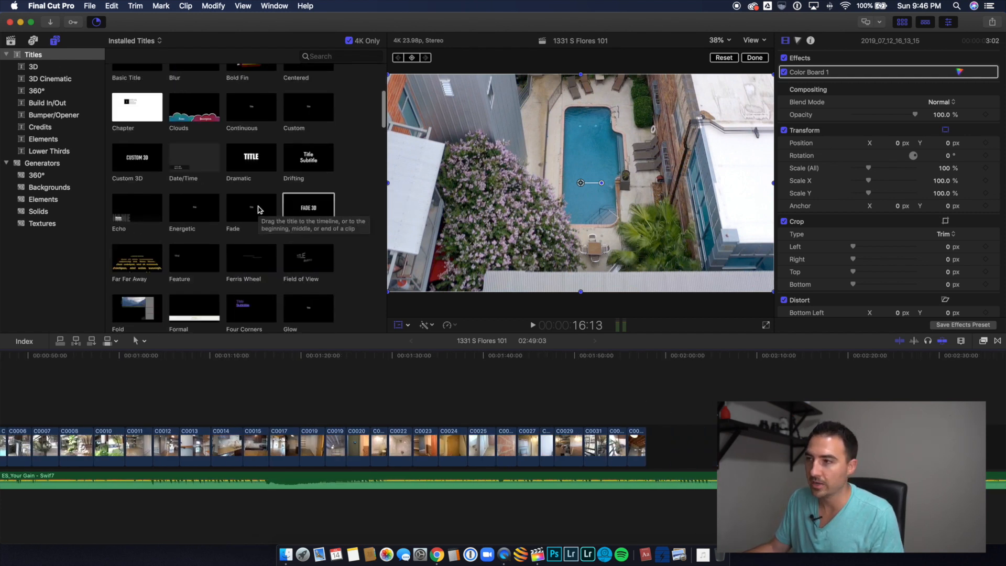
drag(258, 209, 650, 442)
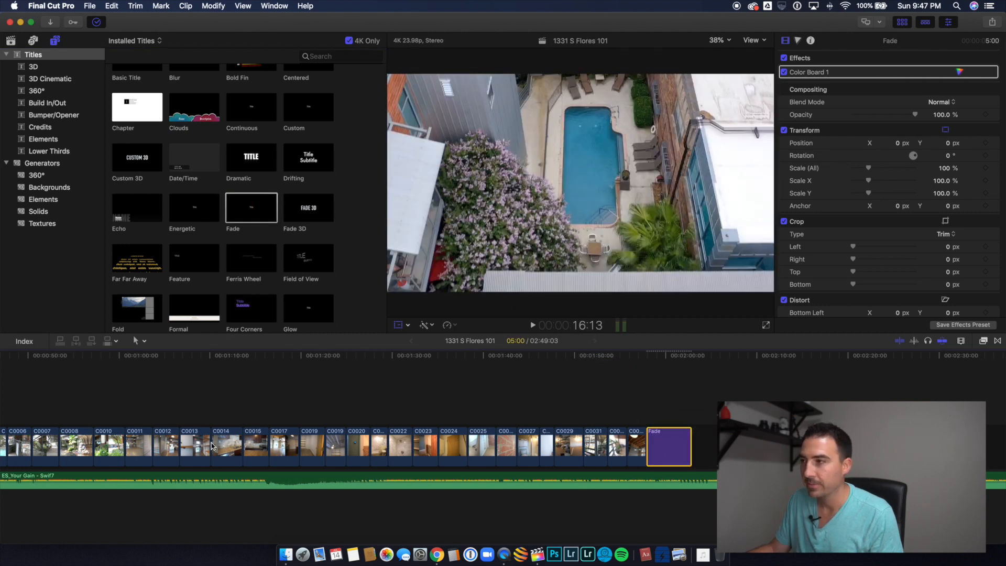
scroll(676, 395, left, 5)
key(e)
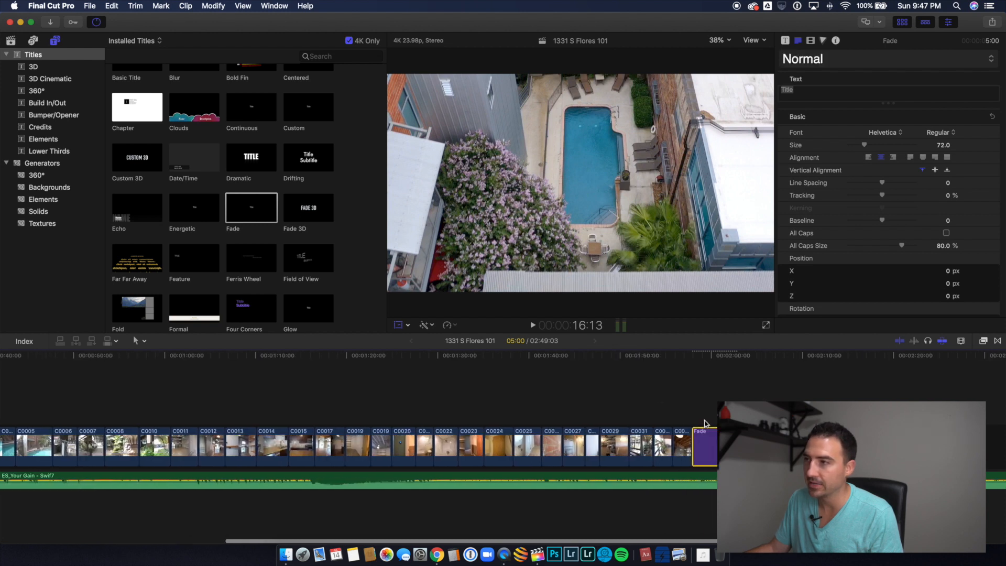
drag(737, 447, 785, 446)
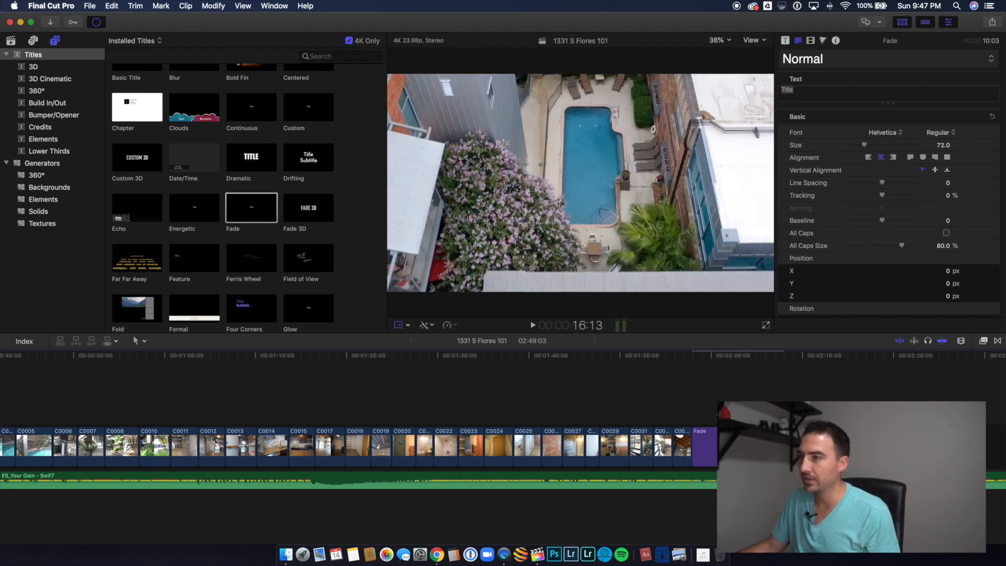
Step: Replace the closing Fade title's placeholder text with "Brokered Exclusive"
click(752, 446)
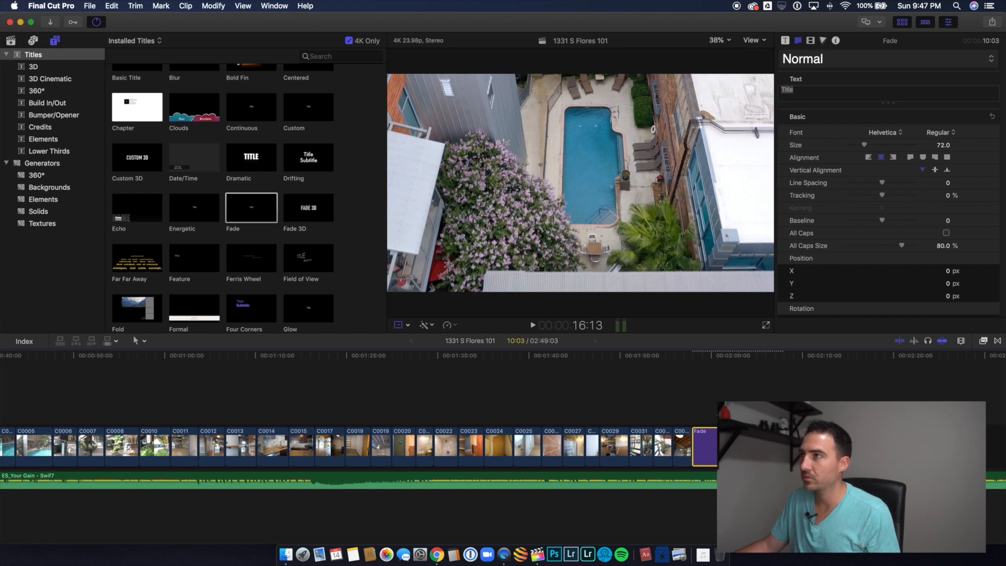
click(734, 413)
click(736, 446)
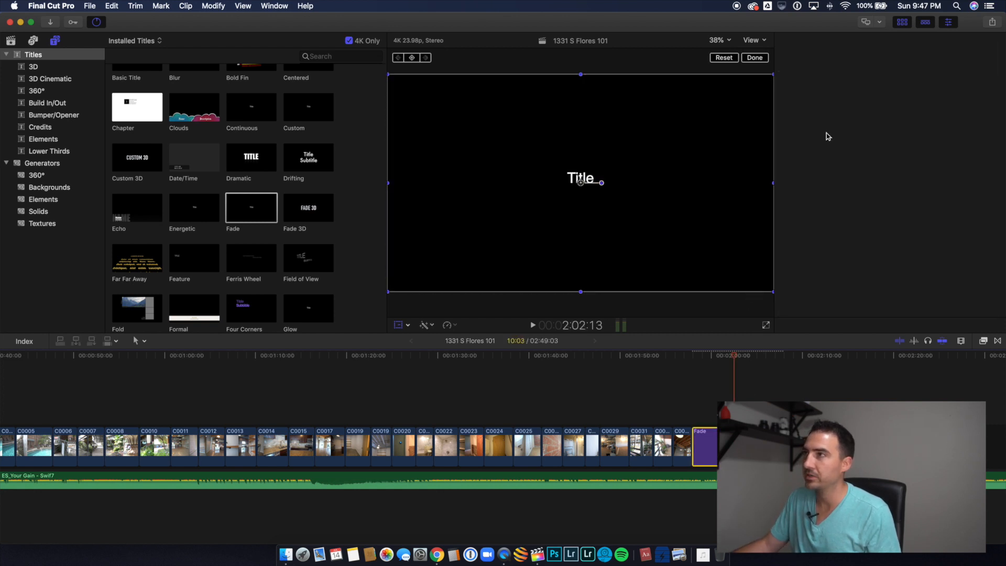
click(831, 92)
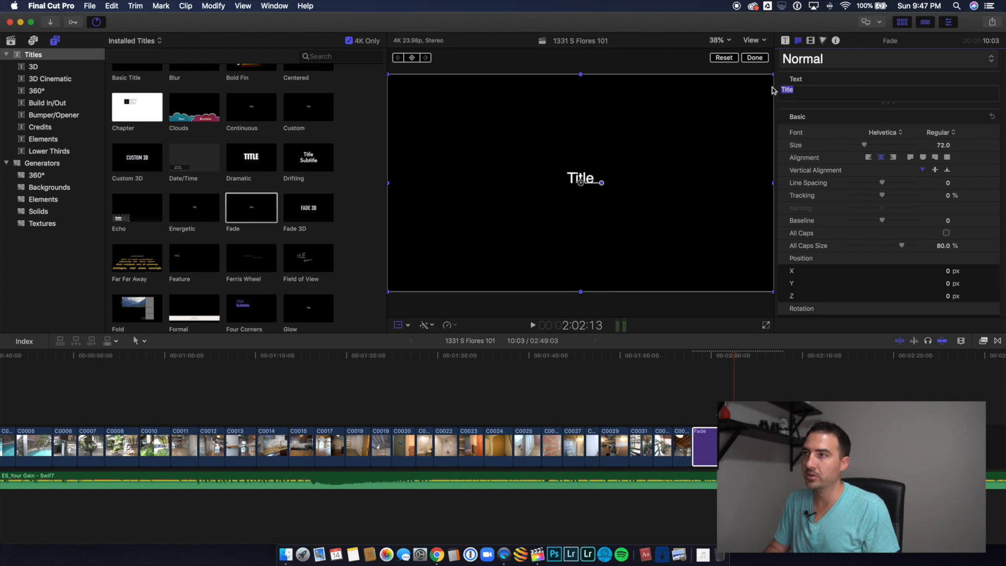
text(Brokered)
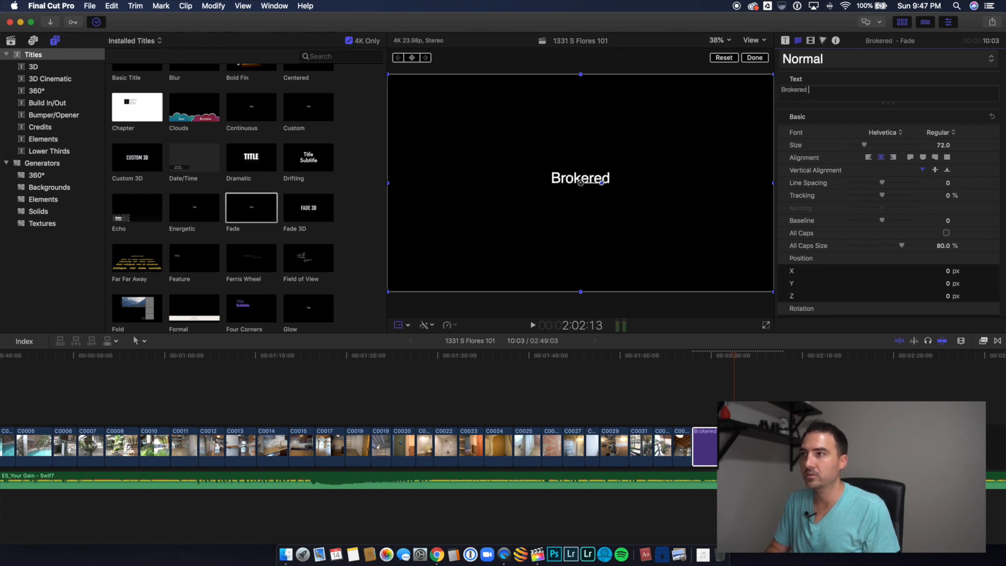
text( Exclusie)
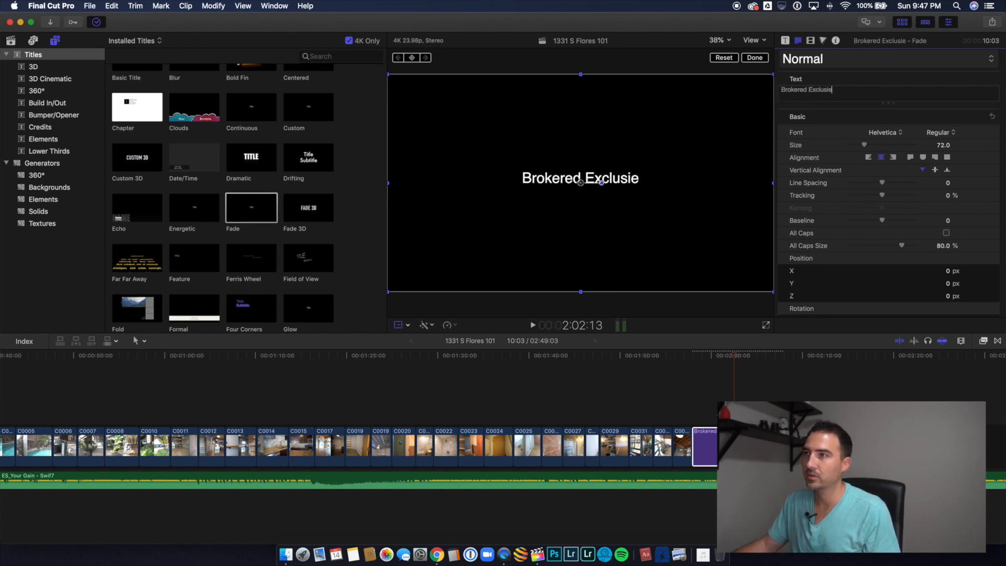
key(BackSpace)
key(BackSpace)
text(ive)
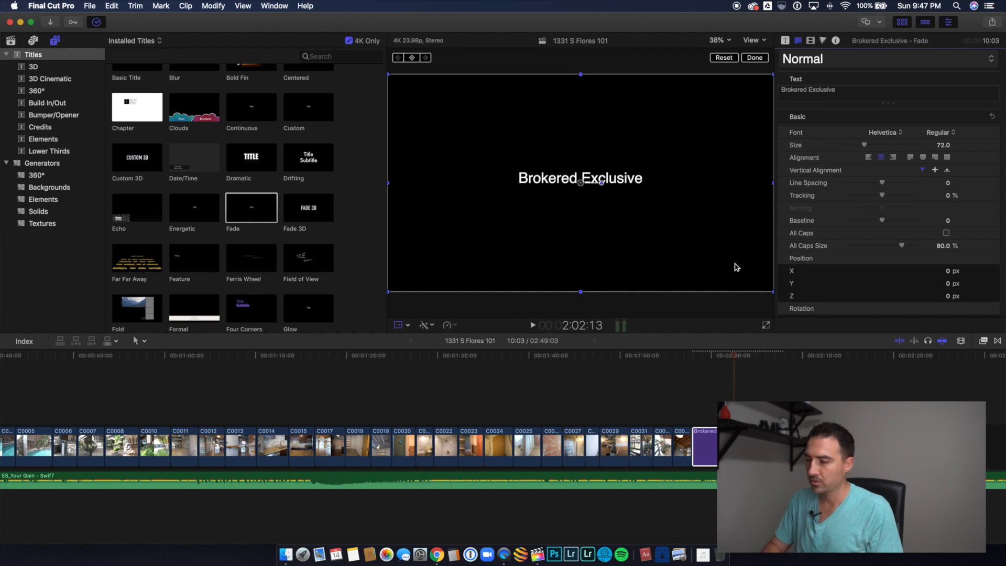
Step: Reword the closing title's line to "Listed Exclusive By" followed by the agent's full name
double_click(796, 90)
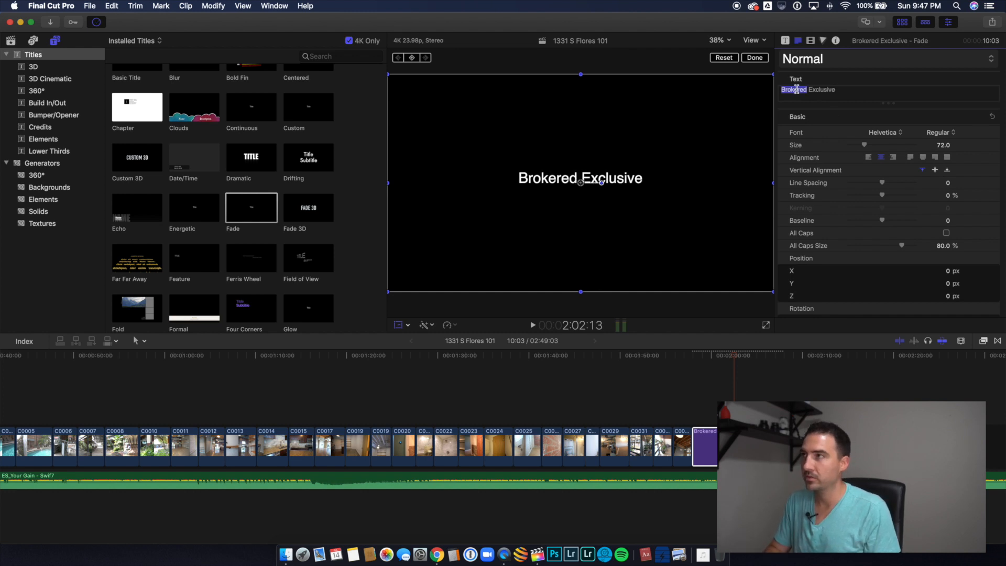
text(Listi)
key(BackSpace)
text(ed Exclusive )
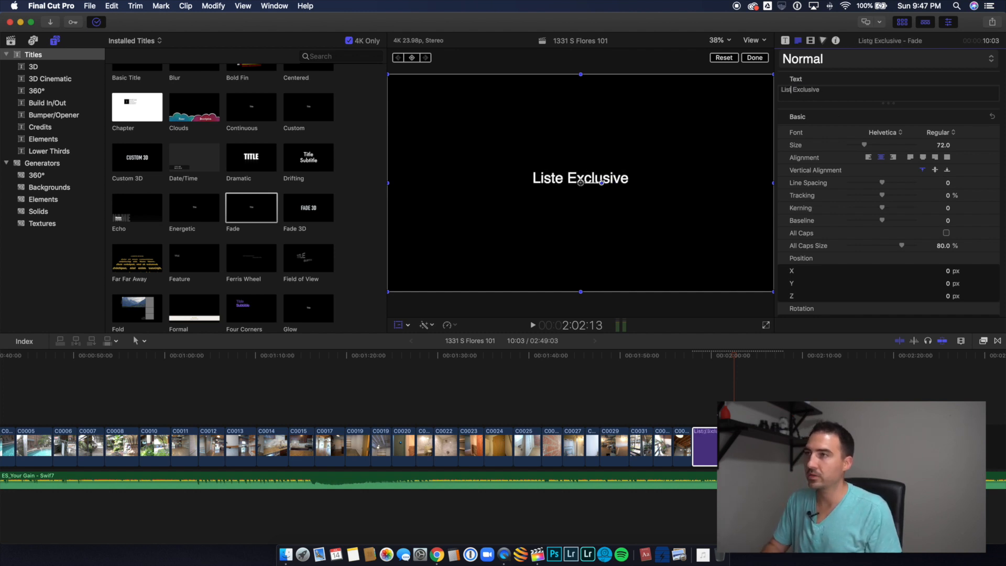
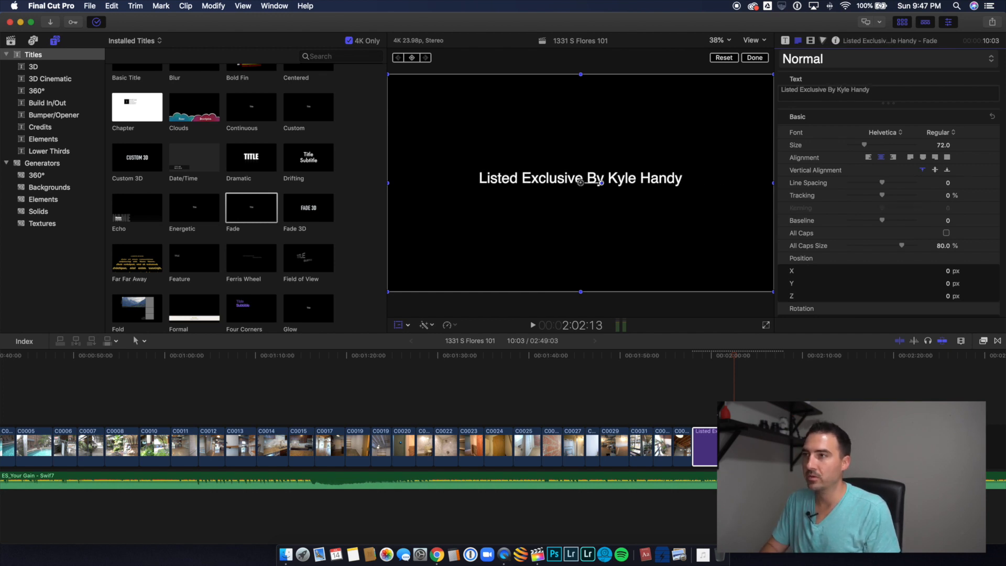
Step: Add the agent's phone number as the closing title's second line and "Brokered by eXp Realty" as its third line
key(Return)
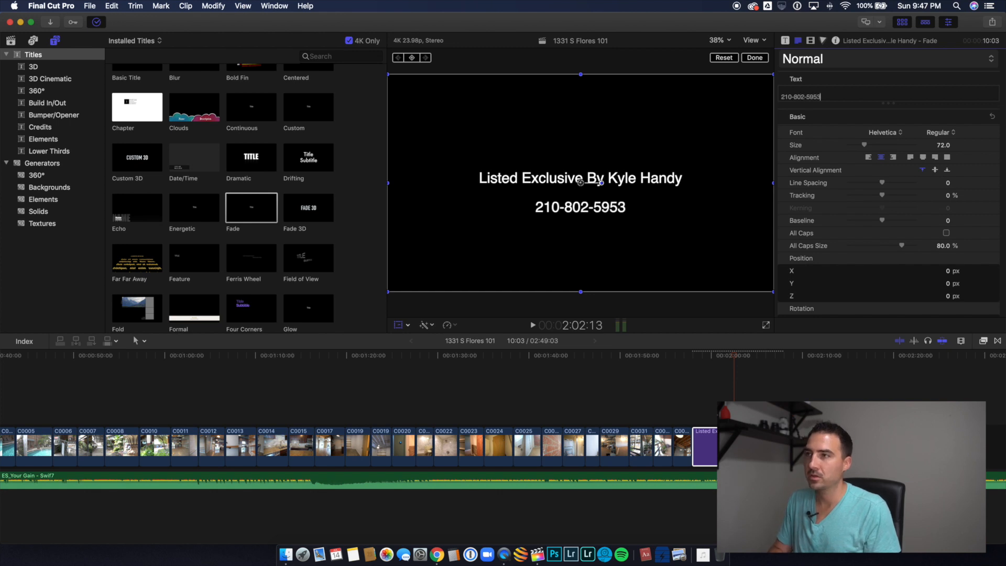
key(Return)
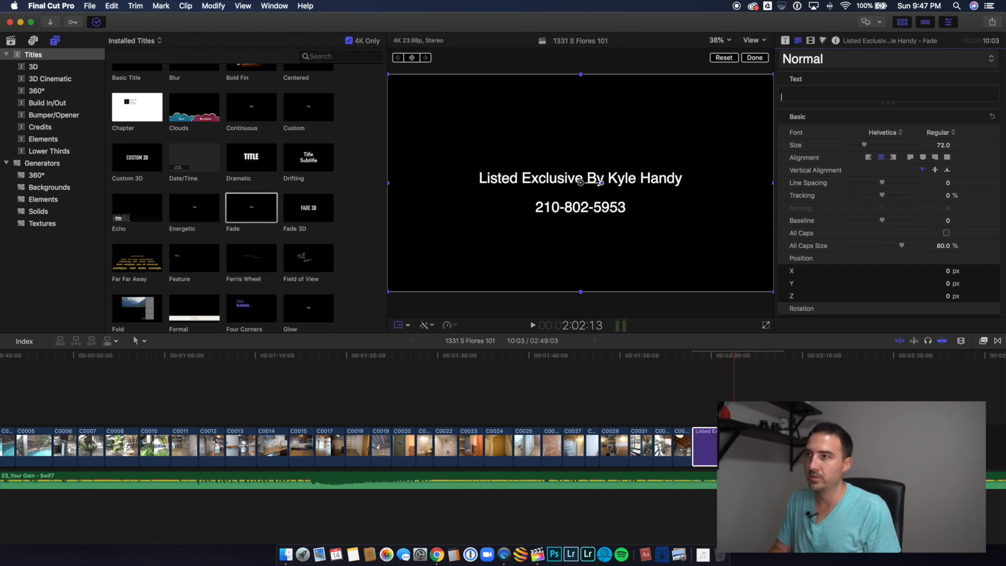
text(B)
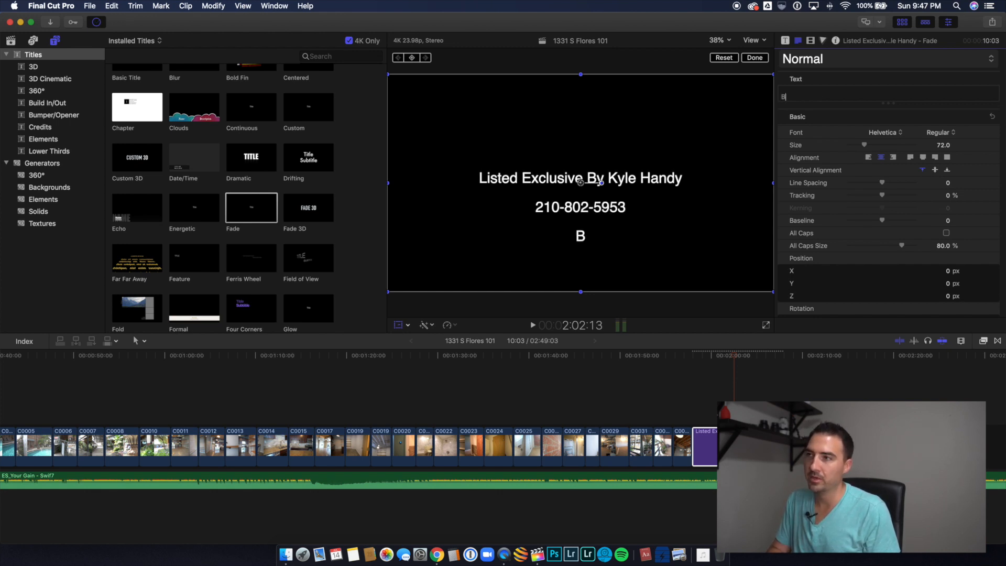
text(rokered by eXp Realty)
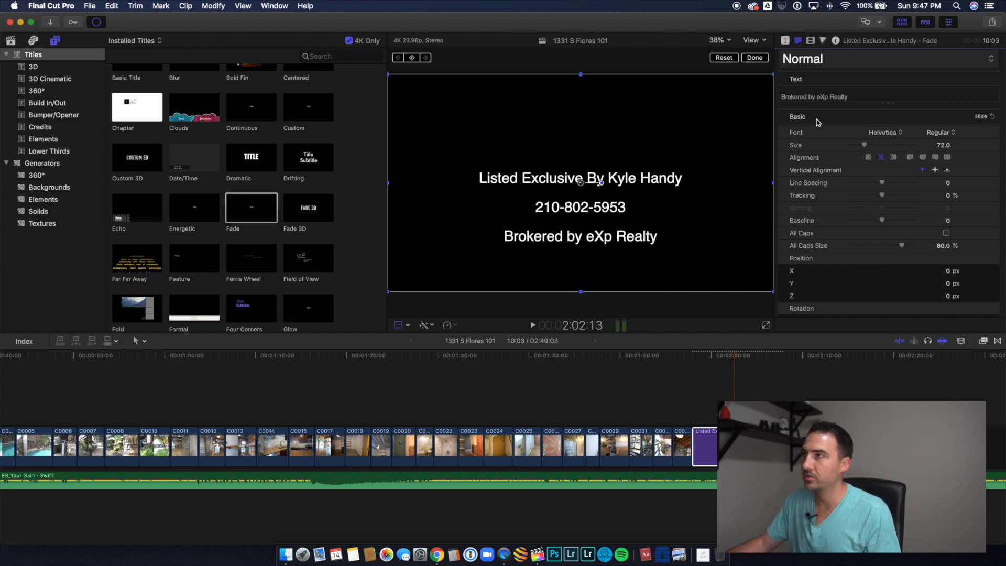
Step: Set the "Brokered by eXp Realty" line's text size to 37 and move the closing title right and slightly up in the video frame
drag(853, 98, 764, 96)
drag(865, 147, 855, 147)
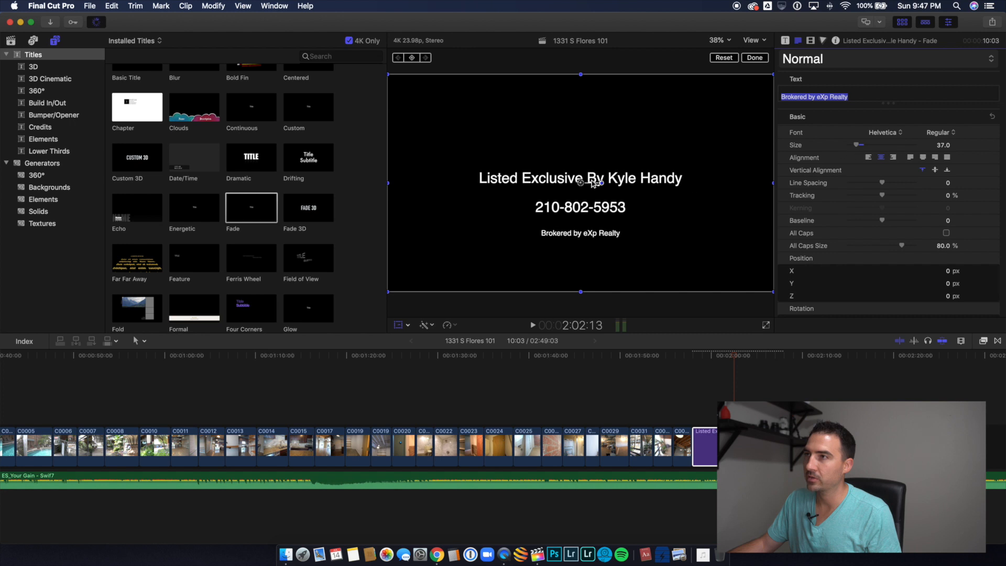
drag(592, 182, 634, 171)
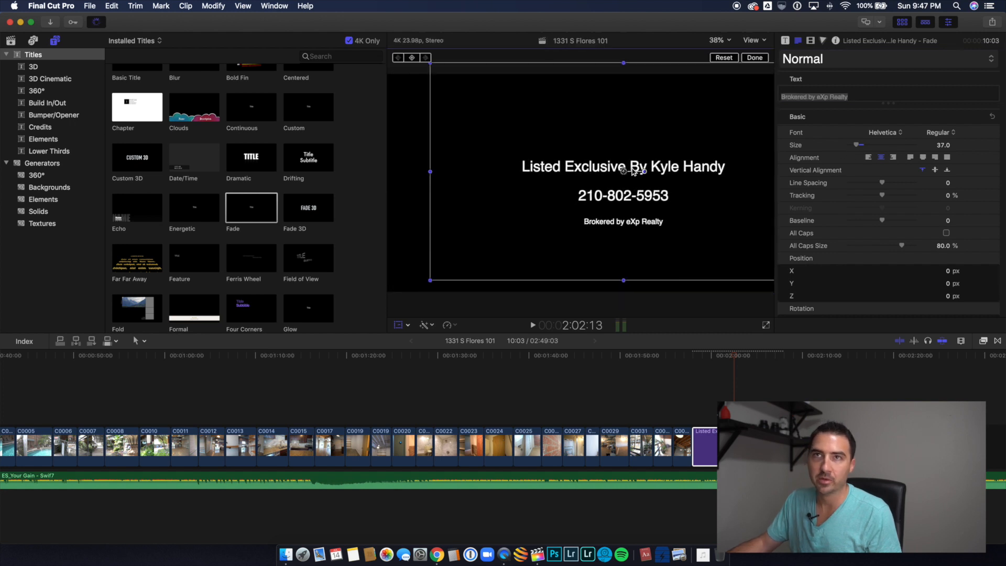
Step: Connect the agent's headshot image from the Assets event above the closing title and extend its duration to 10:03
click(11, 42)
click(139, 175)
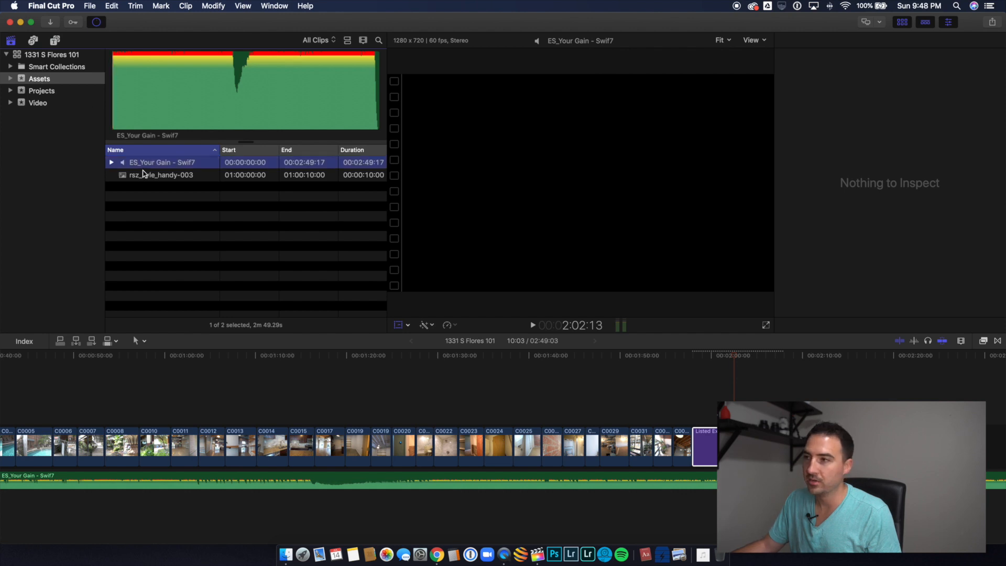
drag(547, 273, 697, 405)
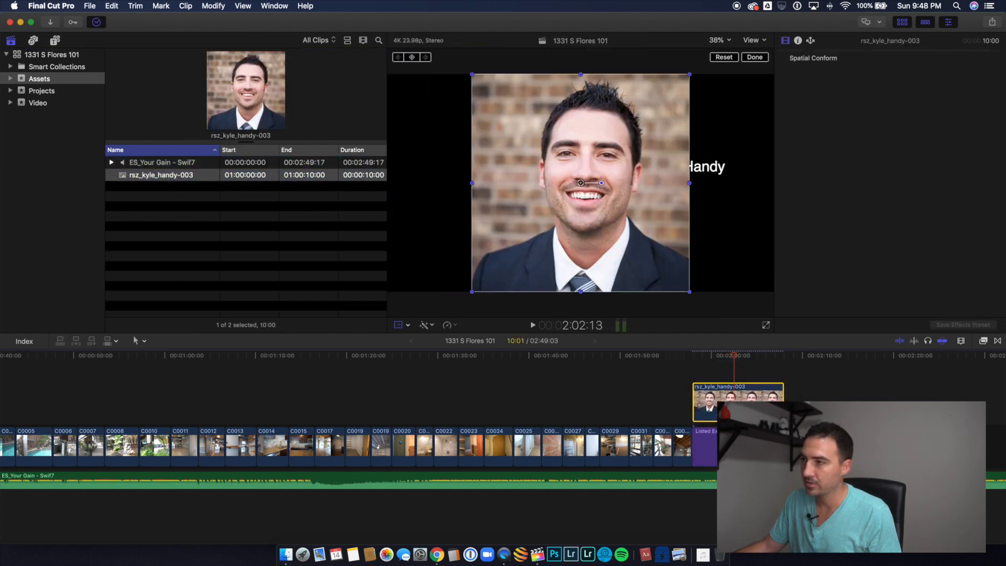
drag(784, 400, 786, 399)
Step: Scale the headshot to 41.42% and place it beside the title text at X -1246.4 px, Y -86.3 px, ending the transform
click(725, 399)
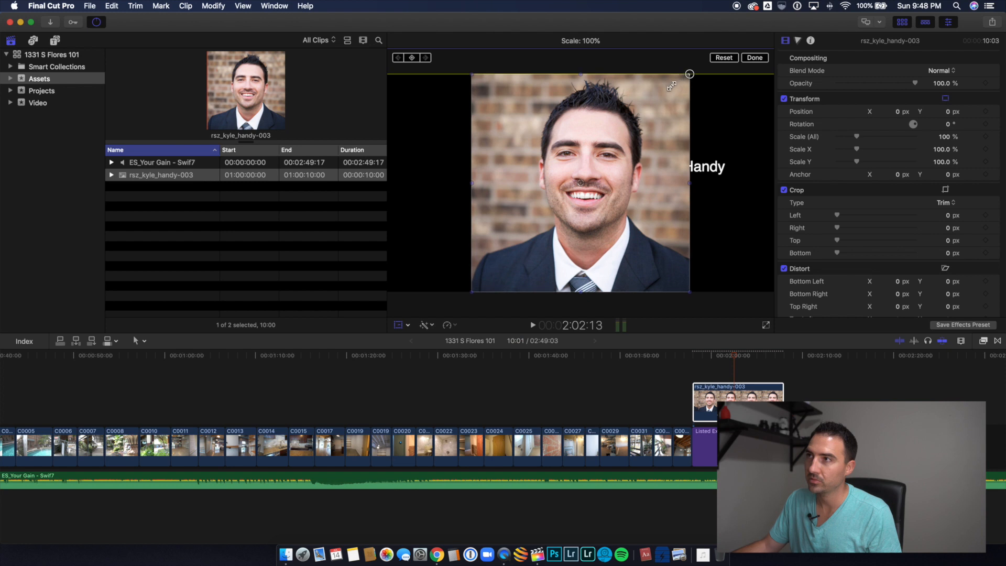
drag(688, 73, 492, 168)
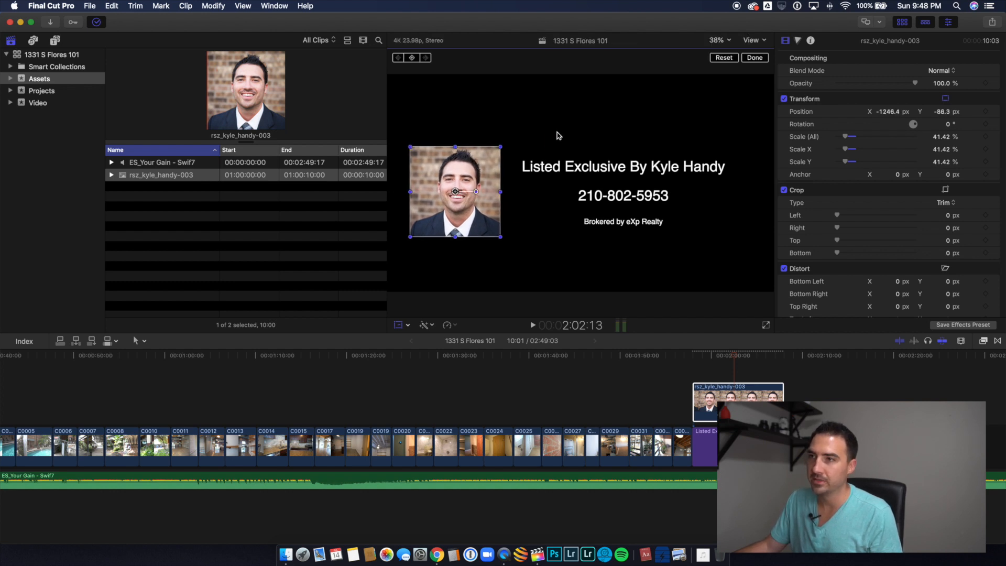
click(400, 326)
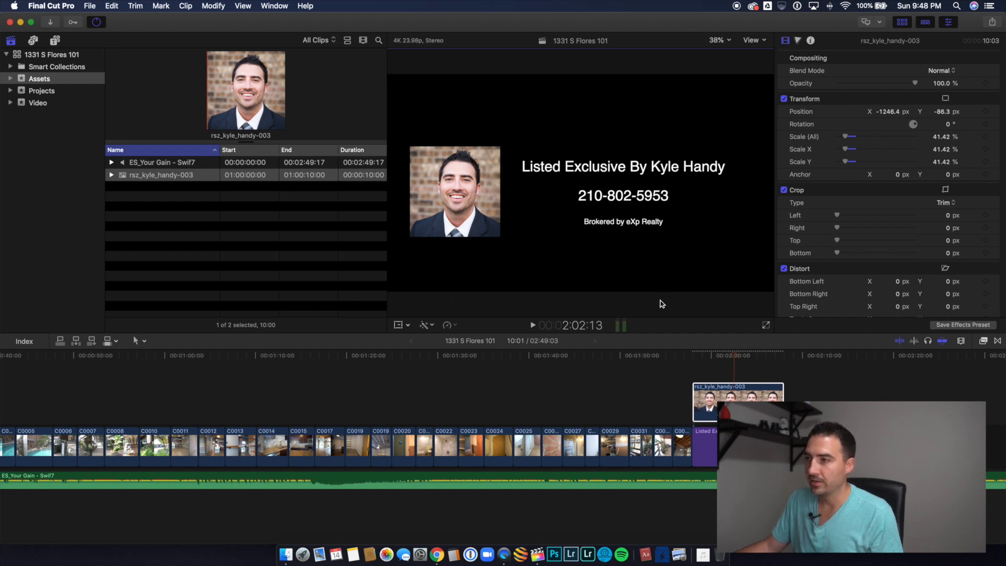
Step: Trim the end of the music track so the sequence ends at 02:18:18
key(space)
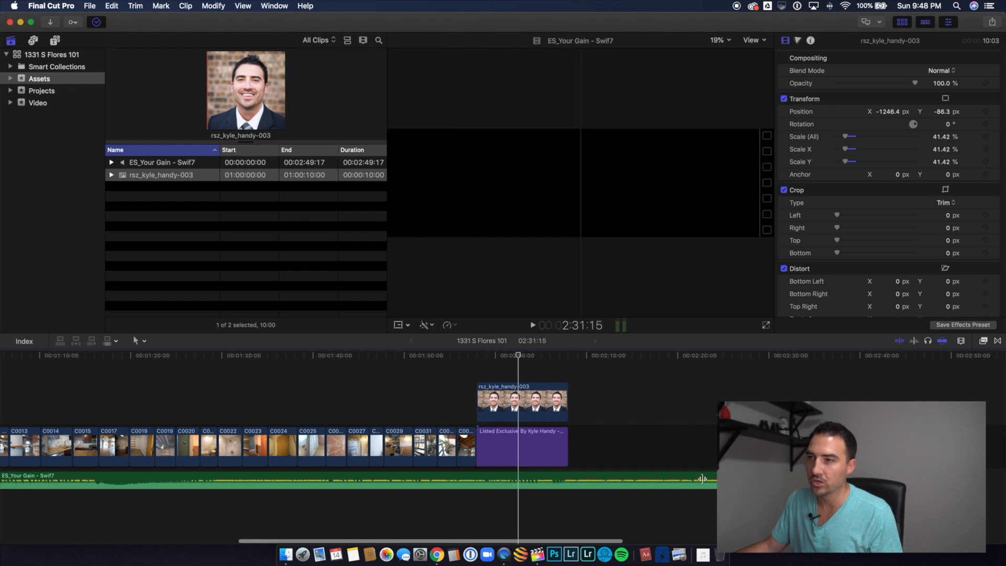
mouse_move(702, 479)
mouse_down()
mouse_move(622, 479)
mouse_move(690, 478)
mouse_up()
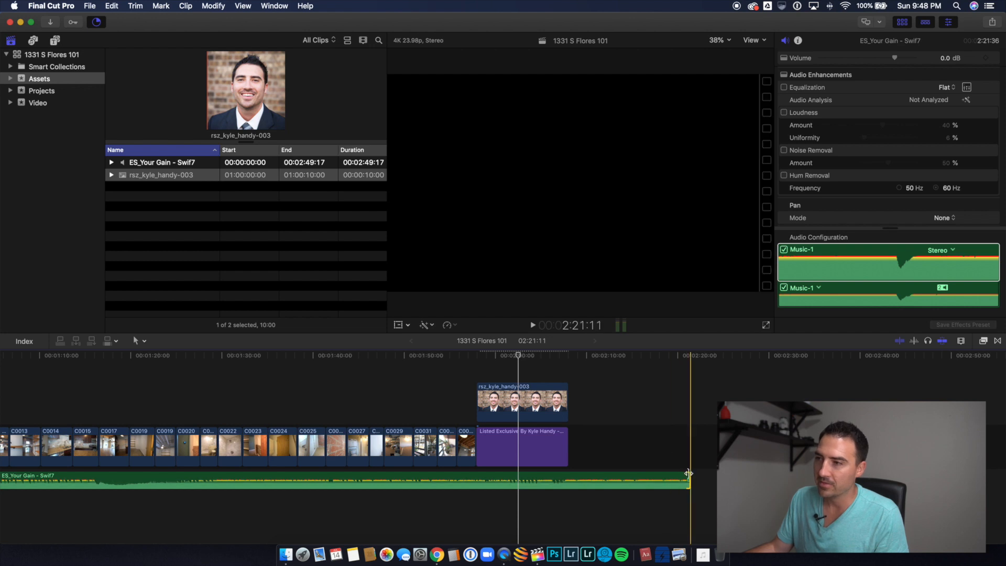
drag(690, 474, 664, 474)
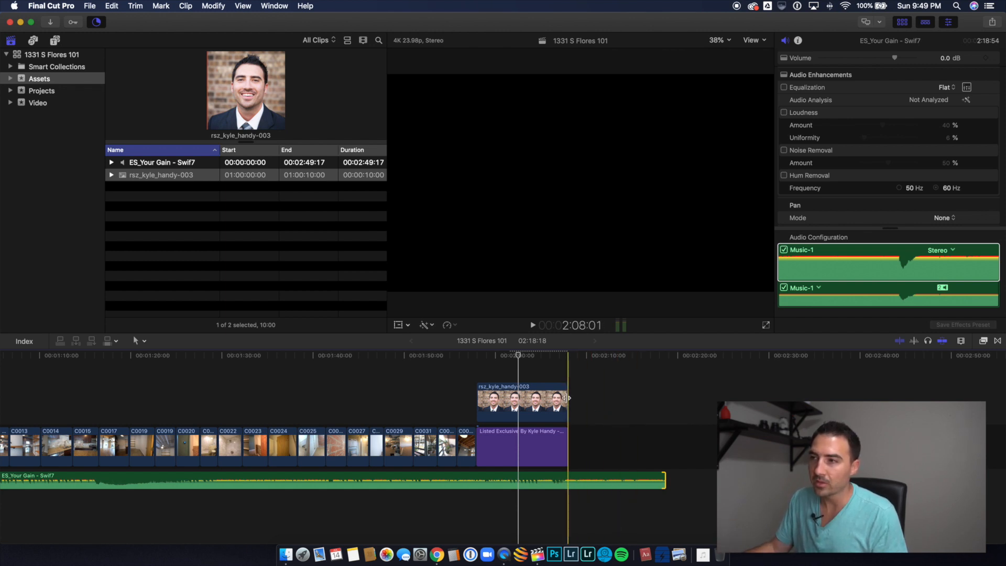
Step: Shorten the headshot clip to 8:02 and play the end of the closing title to check its fade-out
drag(566, 397, 549, 398)
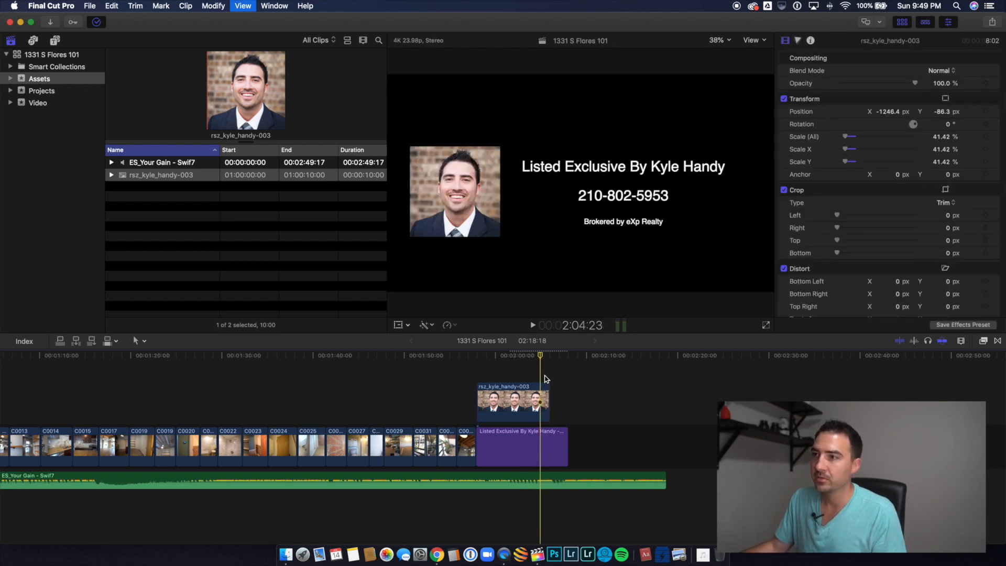
key(space)
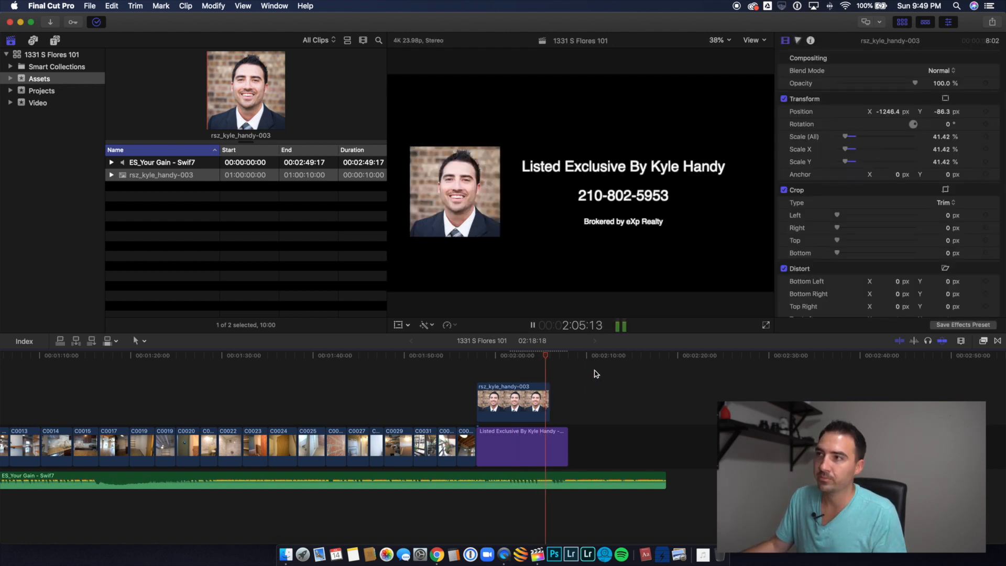
key(space)
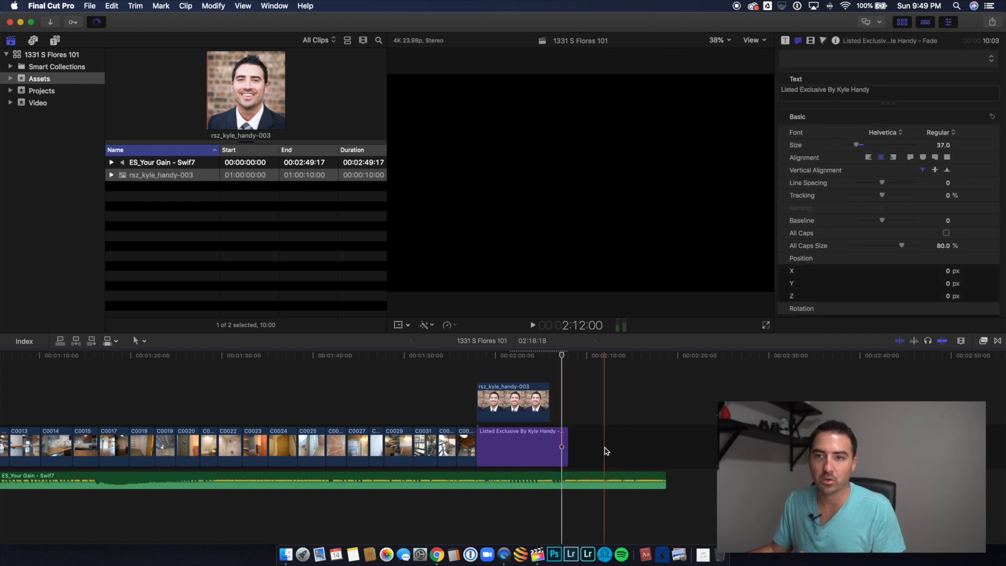
Step: Examine the Master File export settings for the property's project in the Projects event, and cancel the export
scroll(606, 450, left, 15)
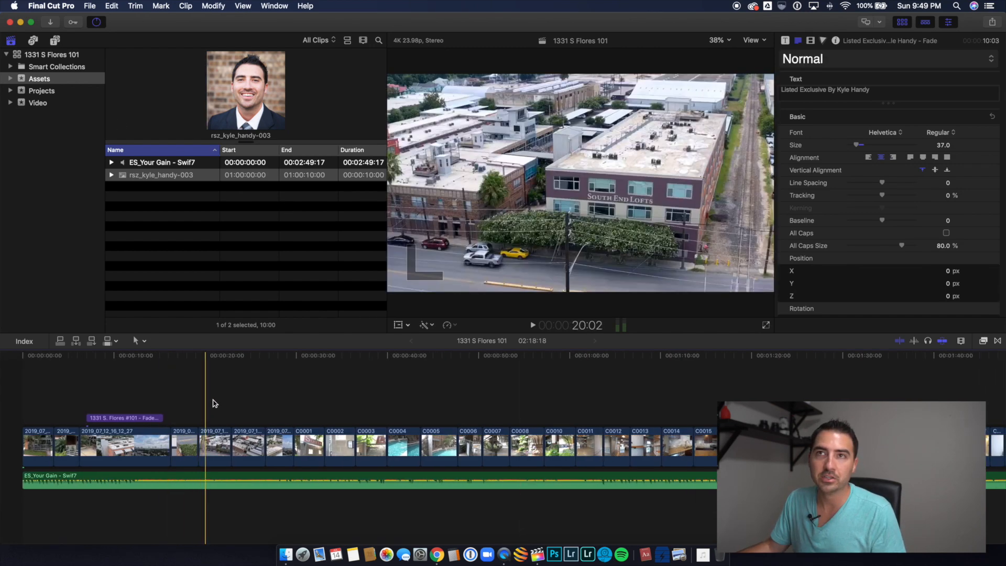
click(213, 402)
click(81, 93)
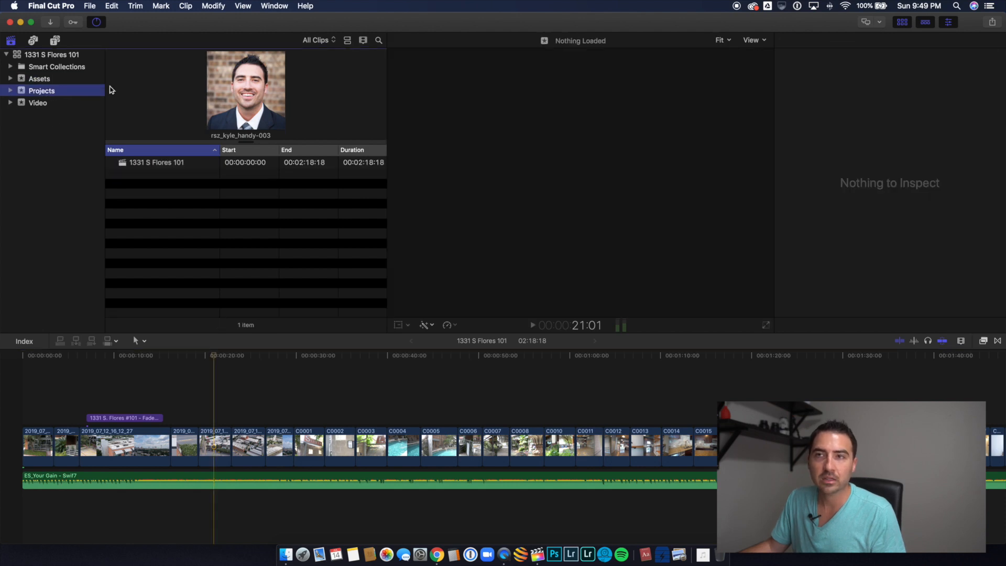
click(136, 164)
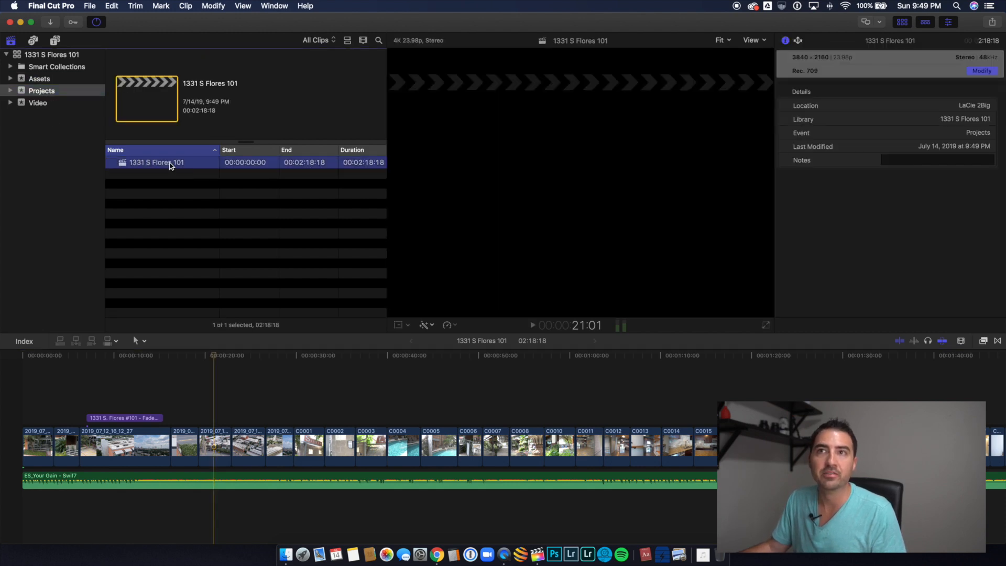
click(90, 7)
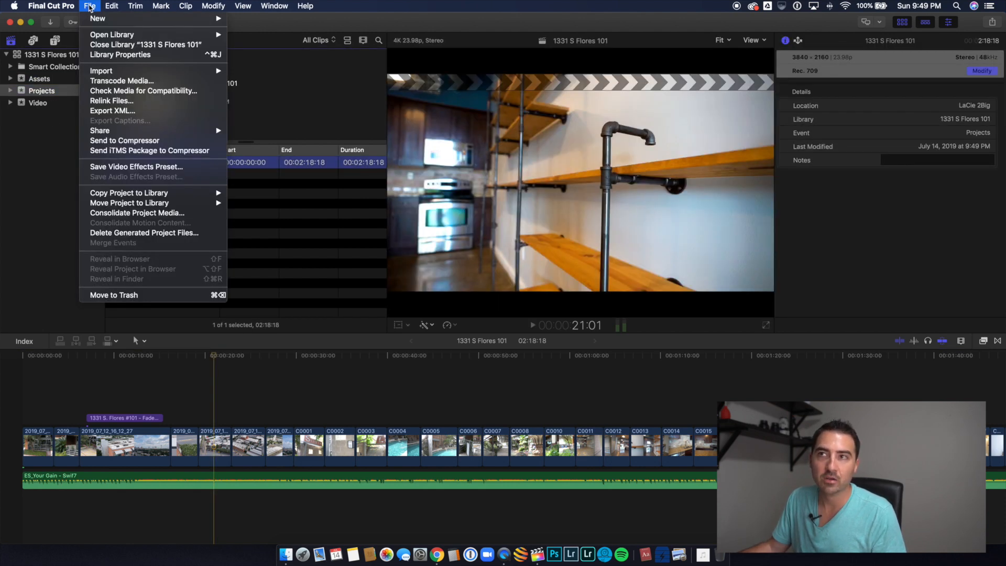
mouse_move(124, 131)
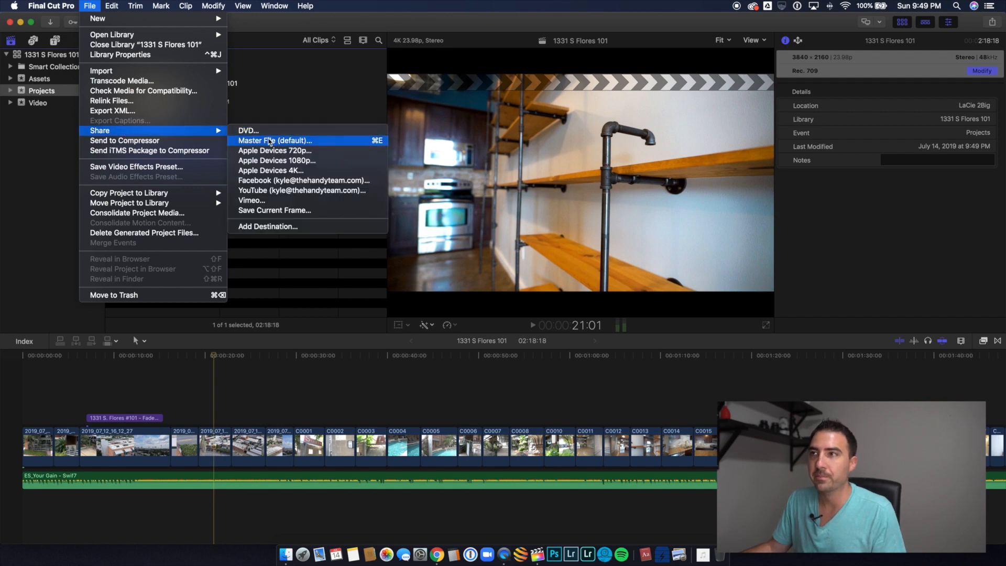
click(270, 141)
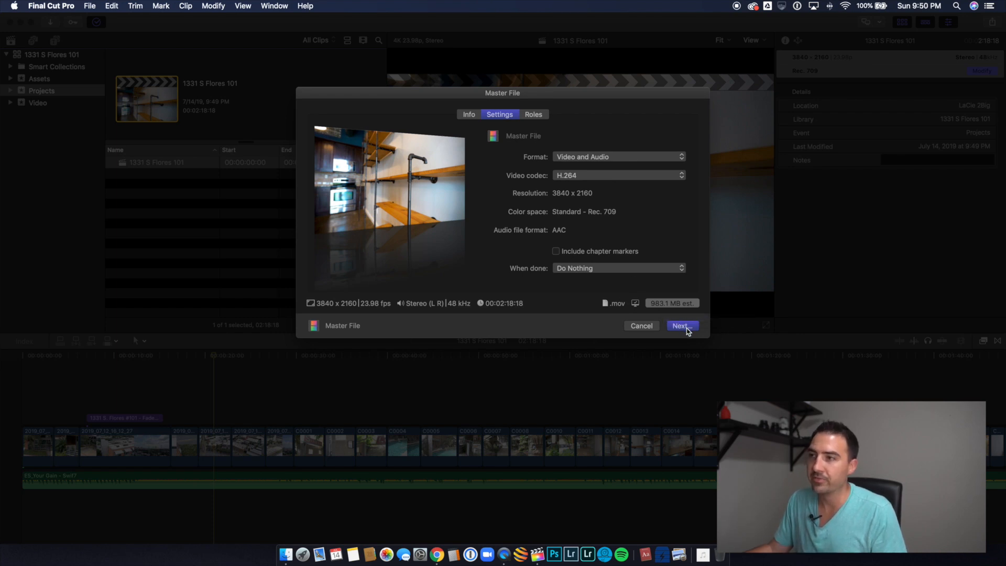
click(649, 326)
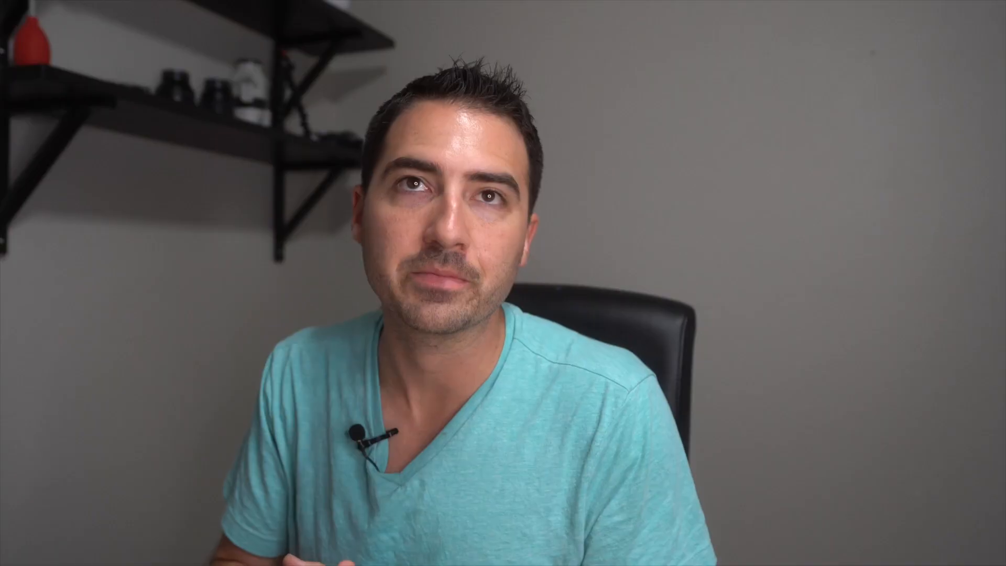